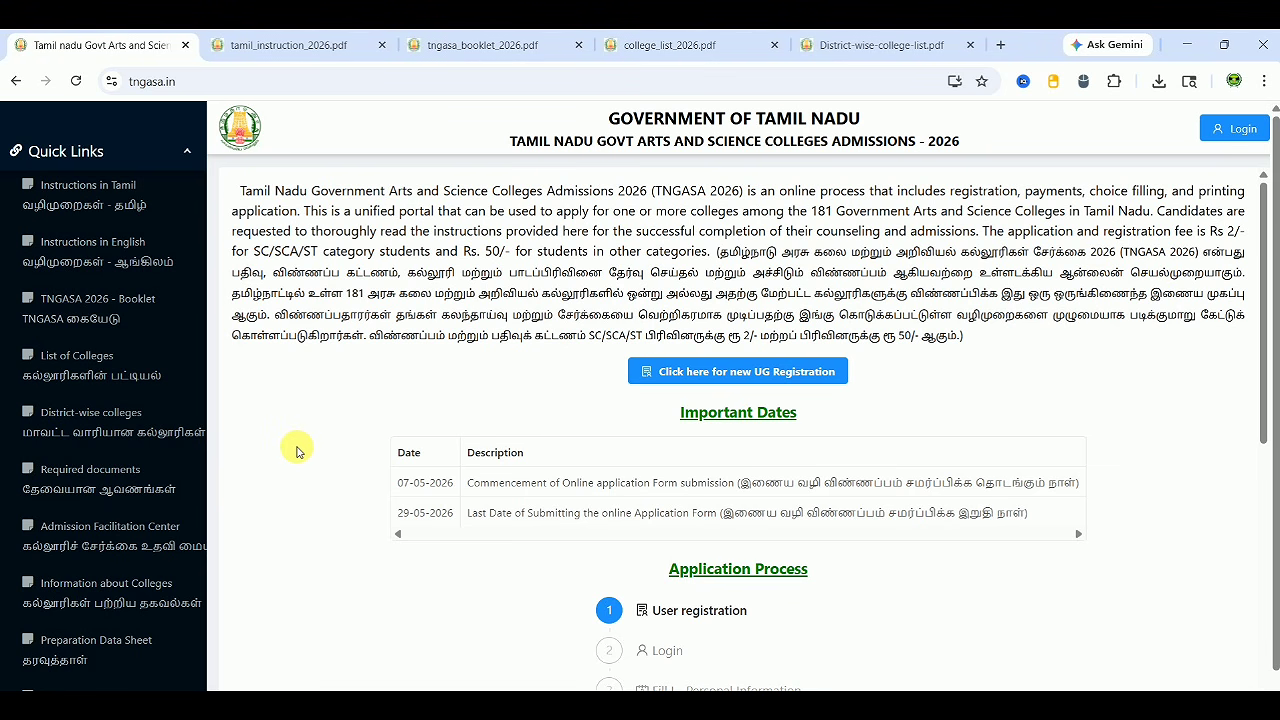
# - Scroll back and forth through the currently open page
pyautogui.scroll(-2, 296, 451)
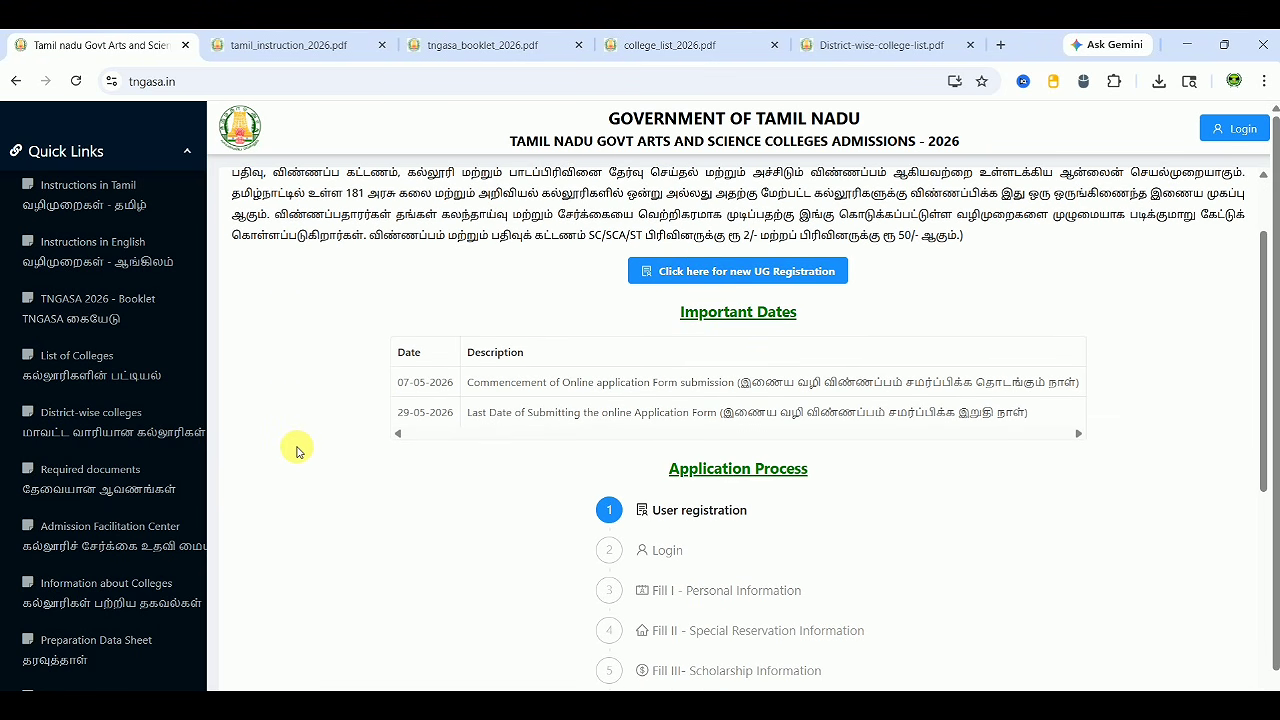
pyautogui.scroll(-4, 296, 451)
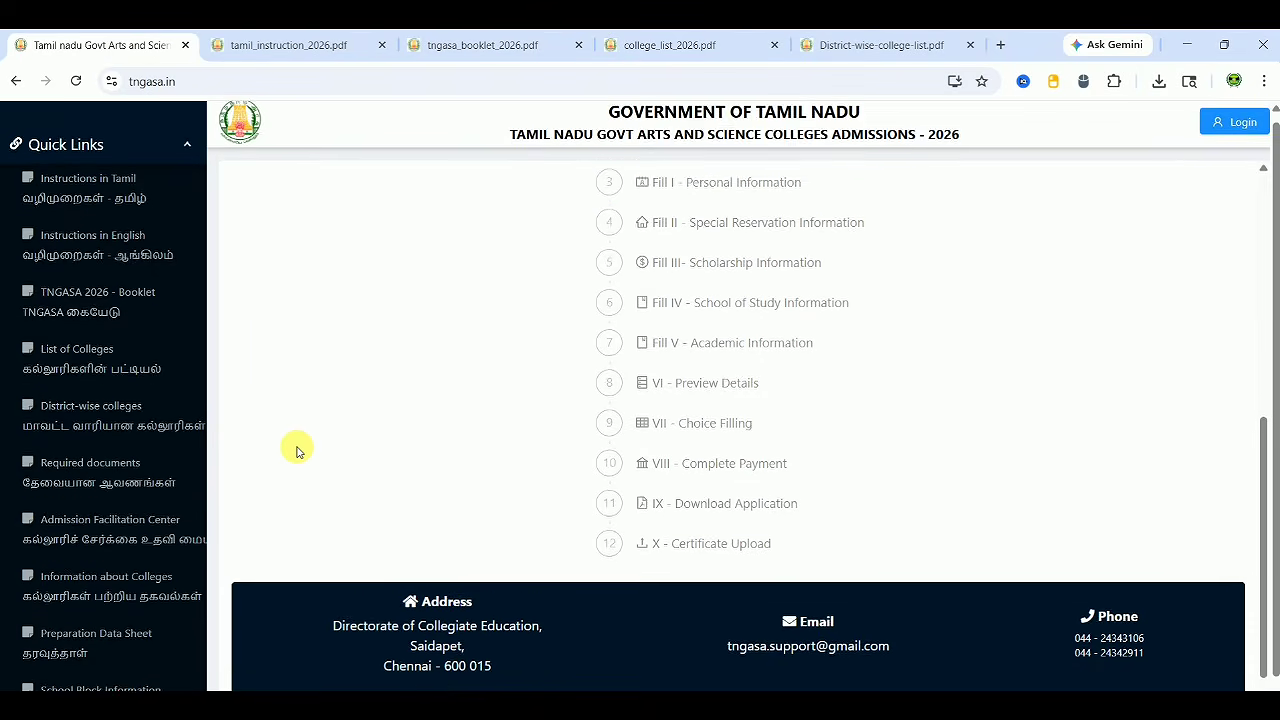
pyautogui.scroll(1, 296, 451)
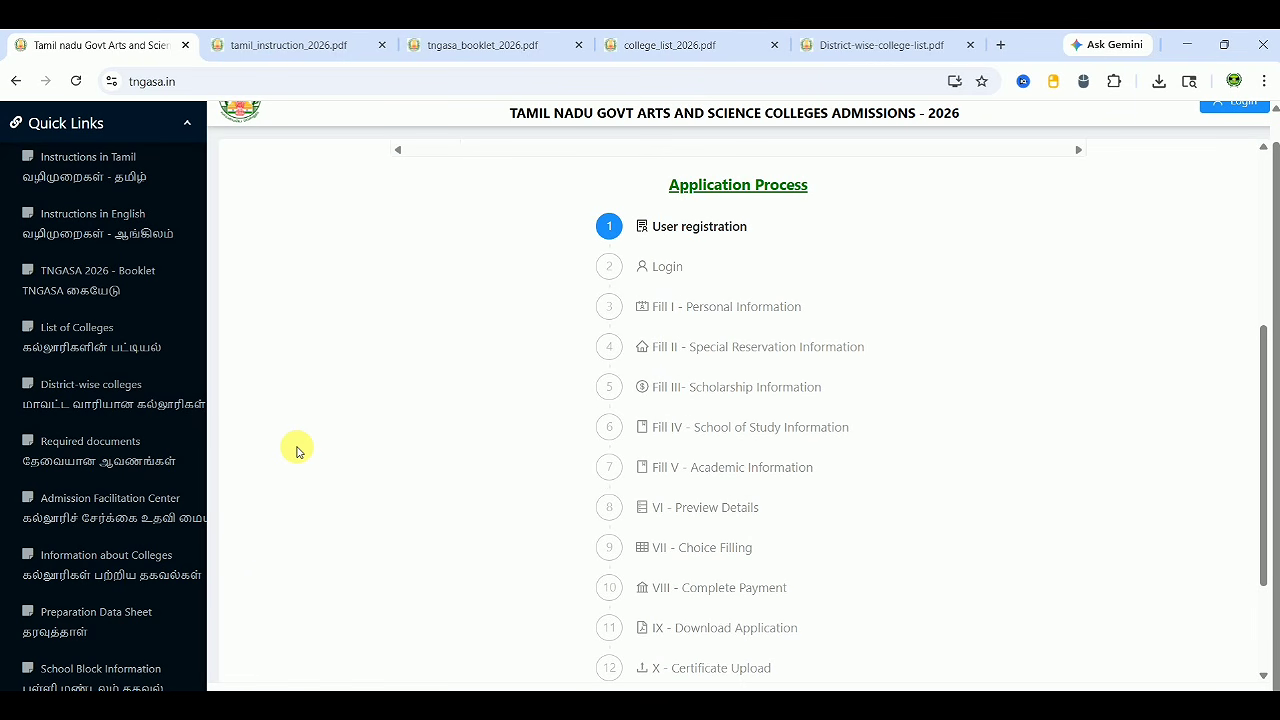
pyautogui.scroll(-1, 296, 451)
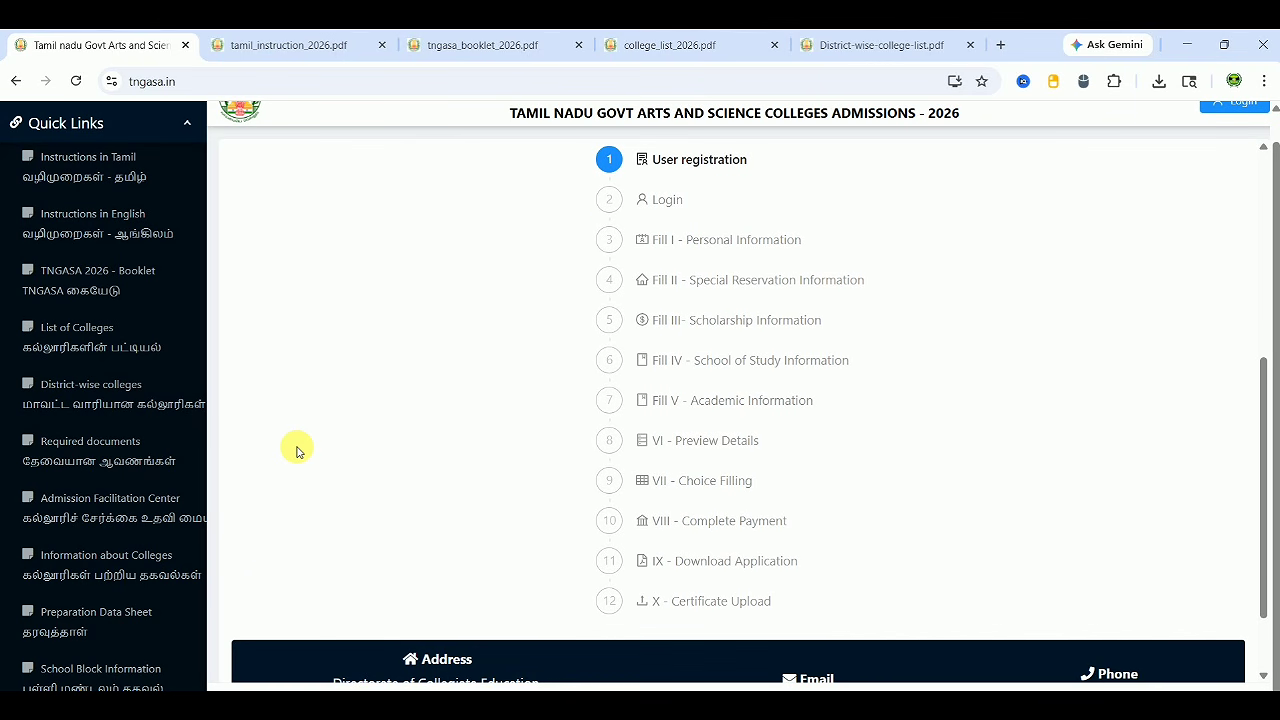
pyautogui.scroll(1, 296, 451)
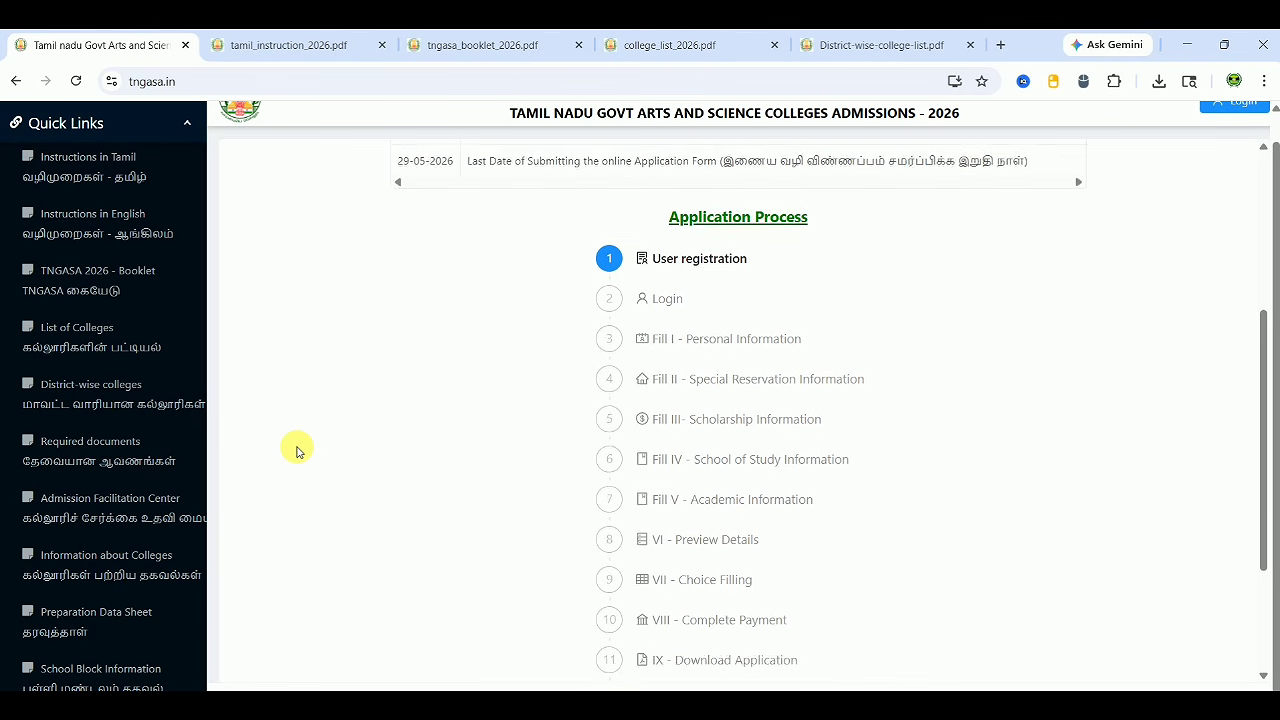
pyautogui.scroll(-1, 296, 451)
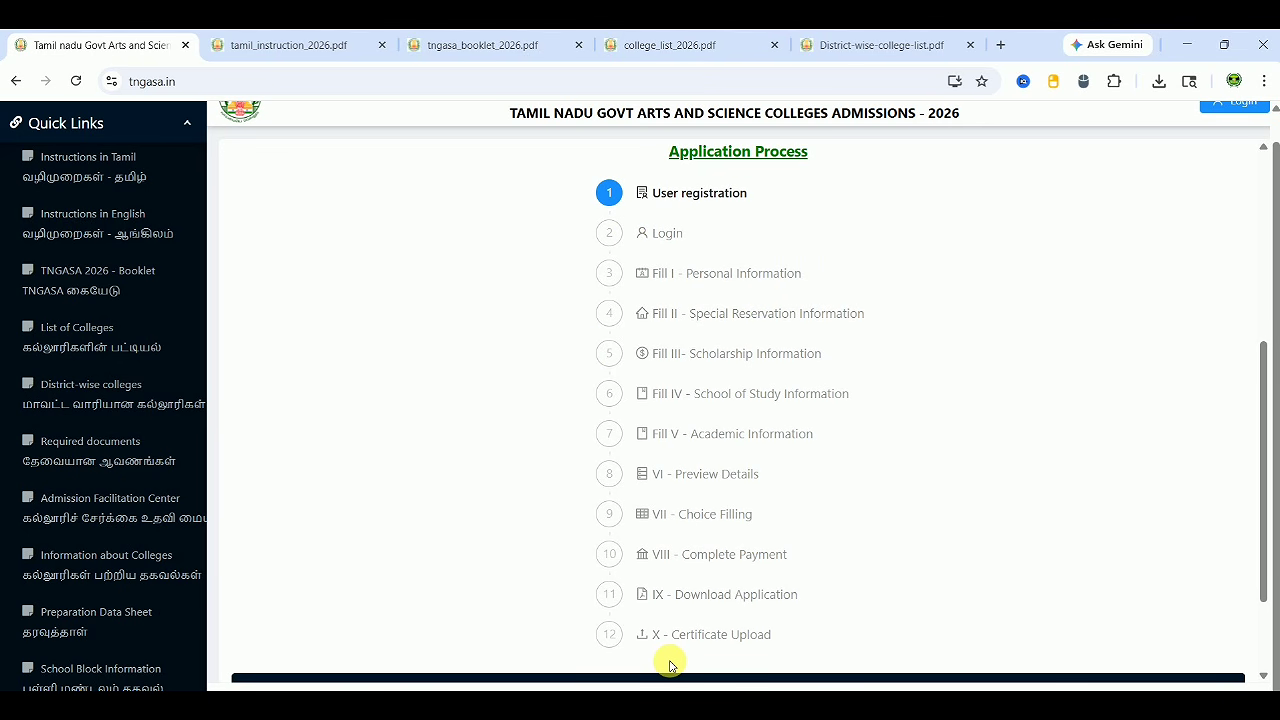
pyautogui.scroll(5, 437, 559)
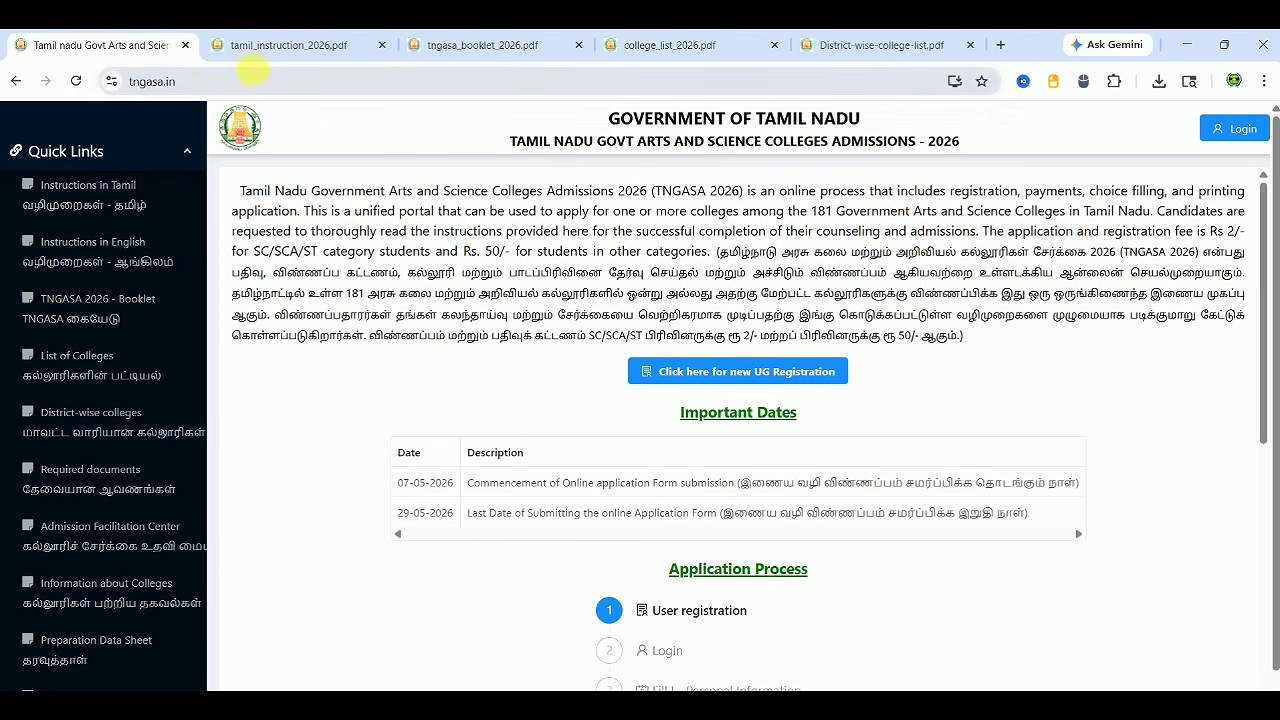
# - Read pages 1–3 of tamil_instruction_2026.pdf, then drag back toward the start
pyautogui.click(253, 45)
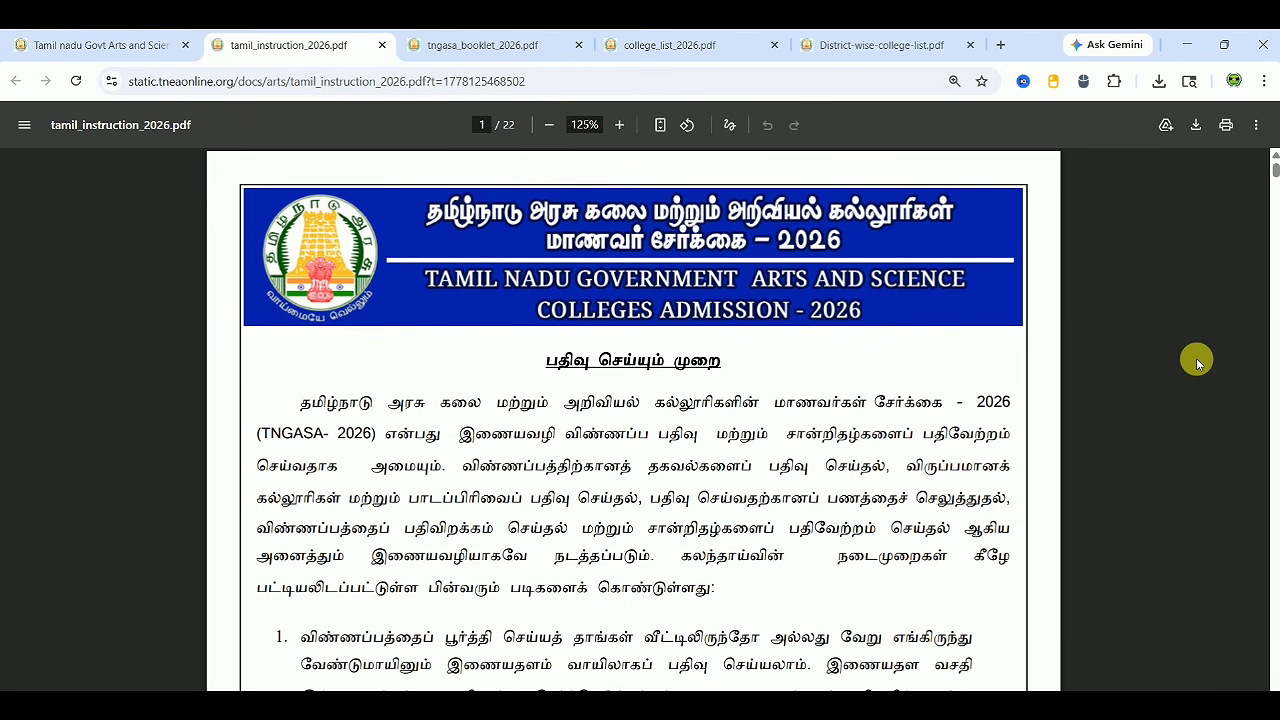
pyautogui.scroll(-4, 1196, 358)
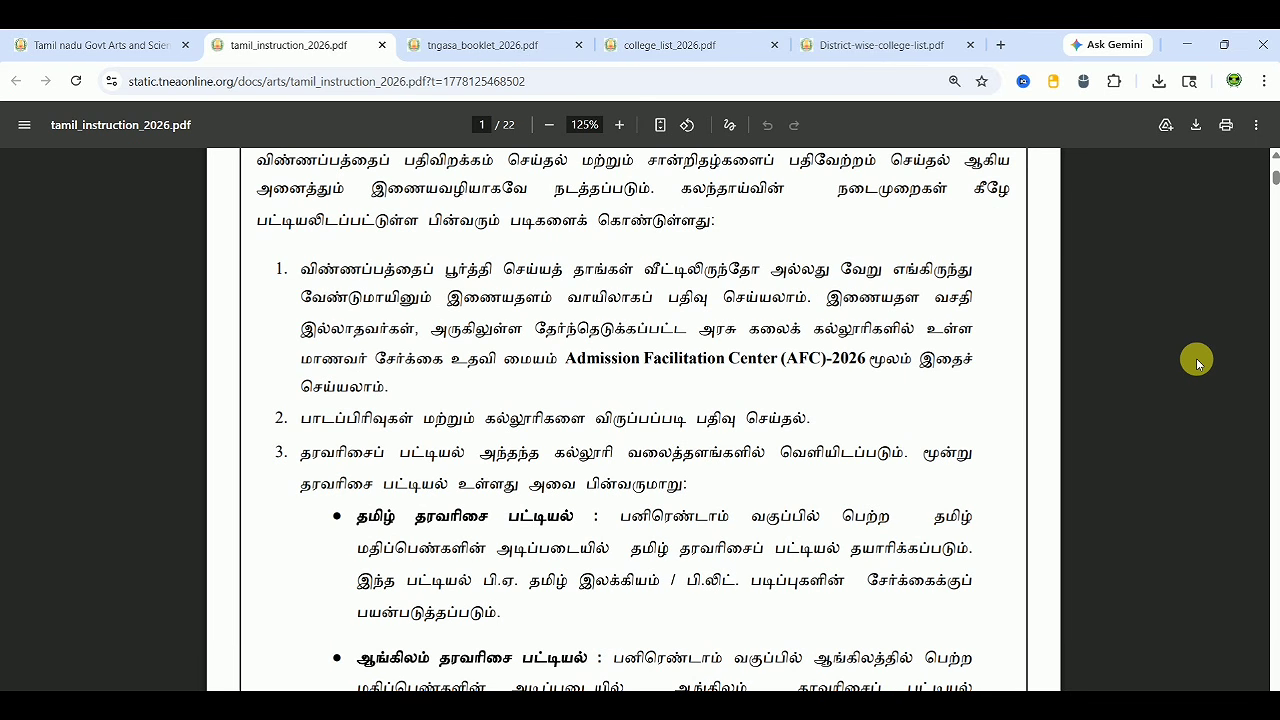
pyautogui.scroll(-1, 1196, 362)
pyautogui.scroll(-1, 1197, 362)
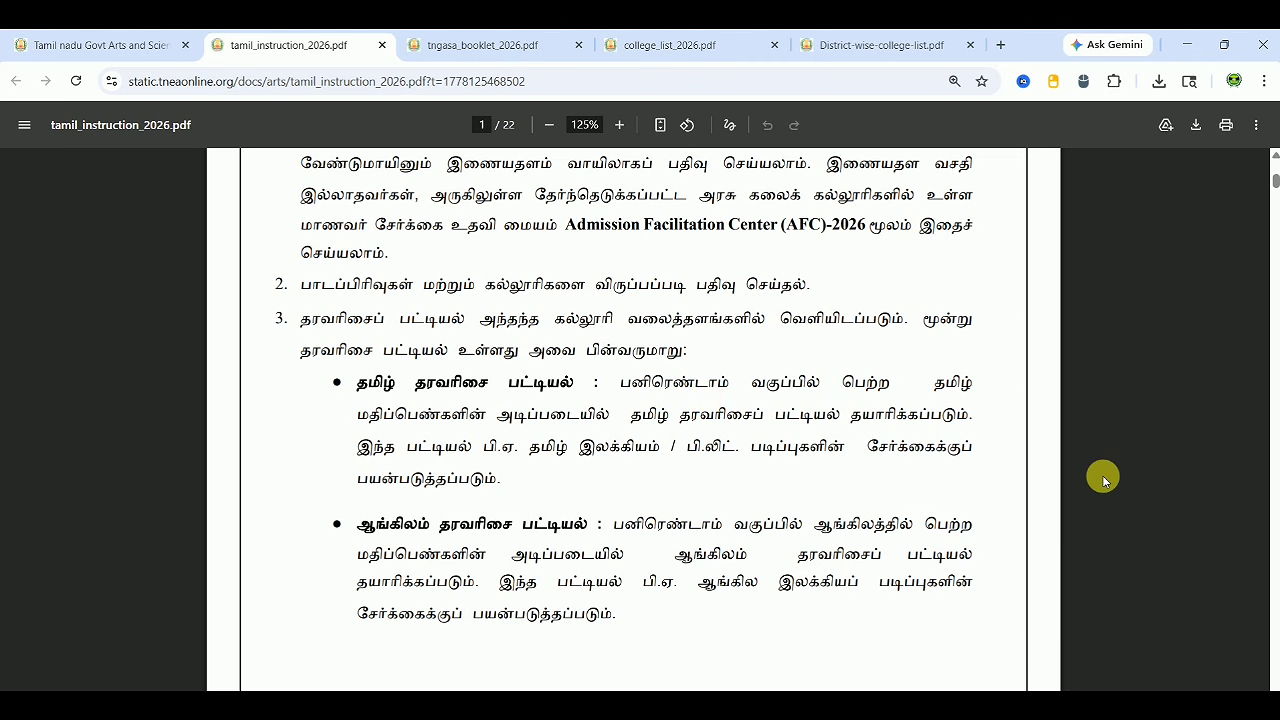
pyautogui.scroll(-1, 1103, 480)
pyautogui.scroll(-5, 1103, 480)
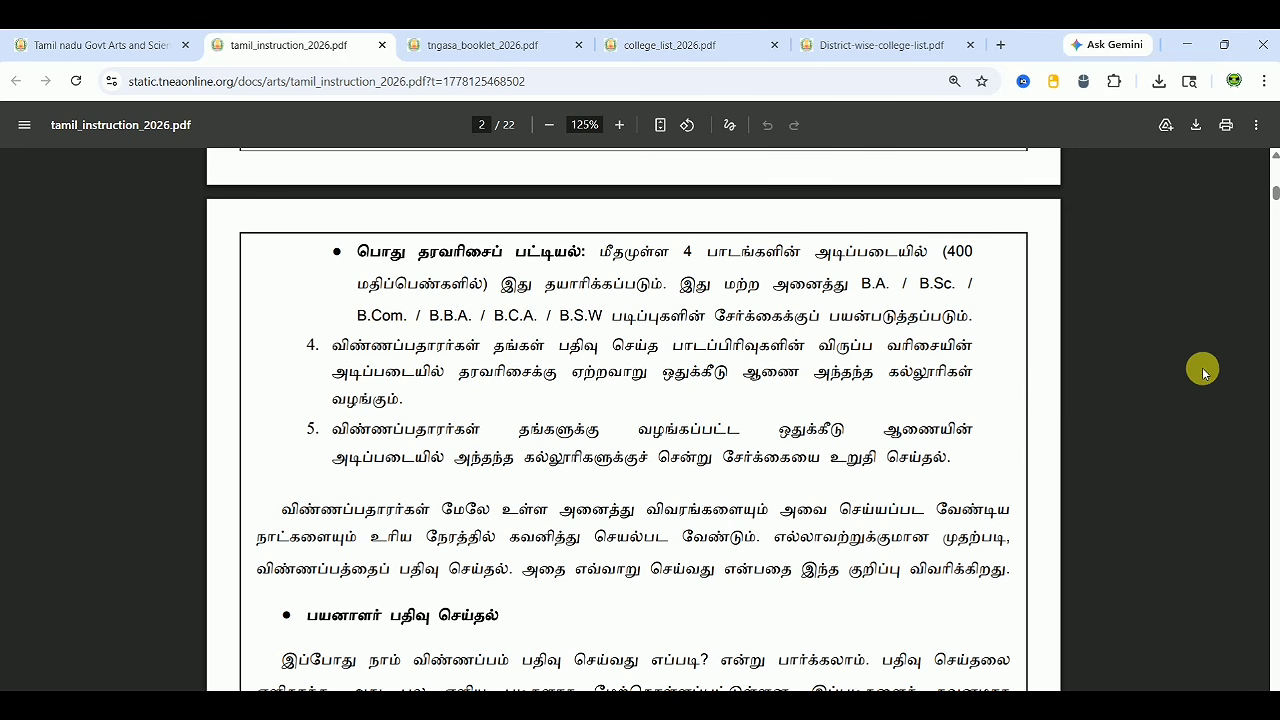
pyautogui.scroll(-1, 1197, 385)
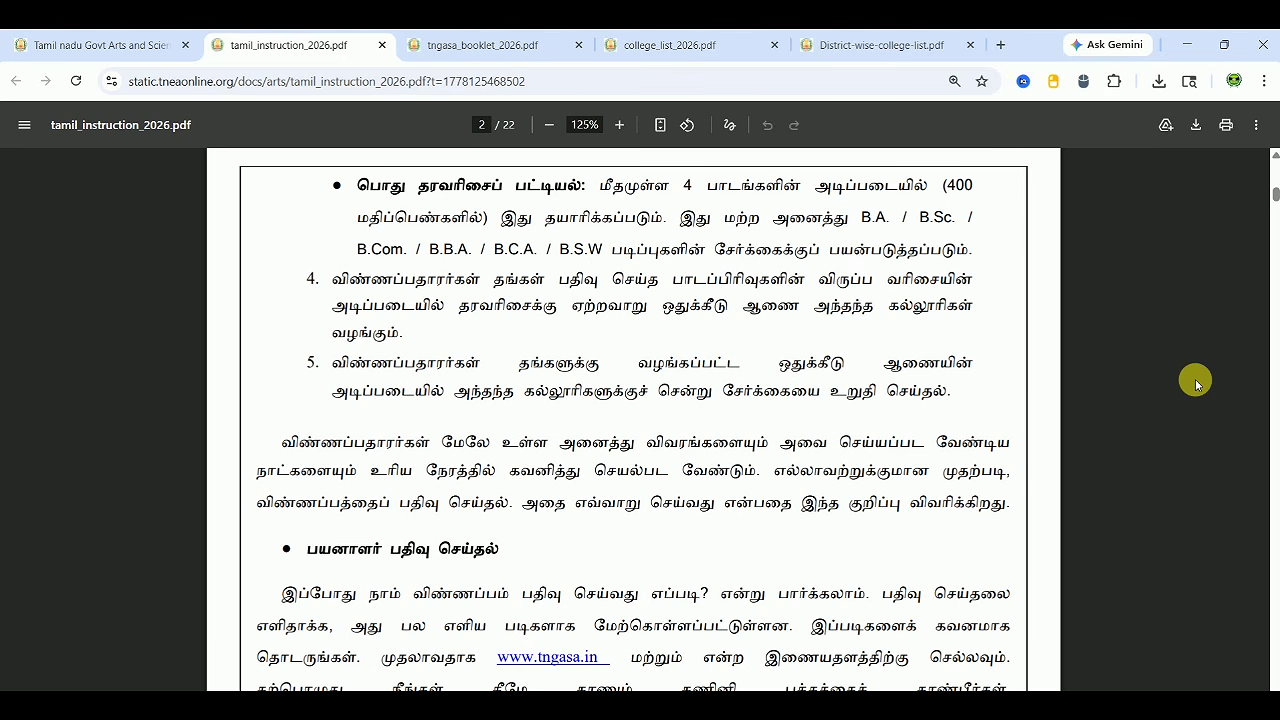
pyautogui.scroll(-1, 1196, 384)
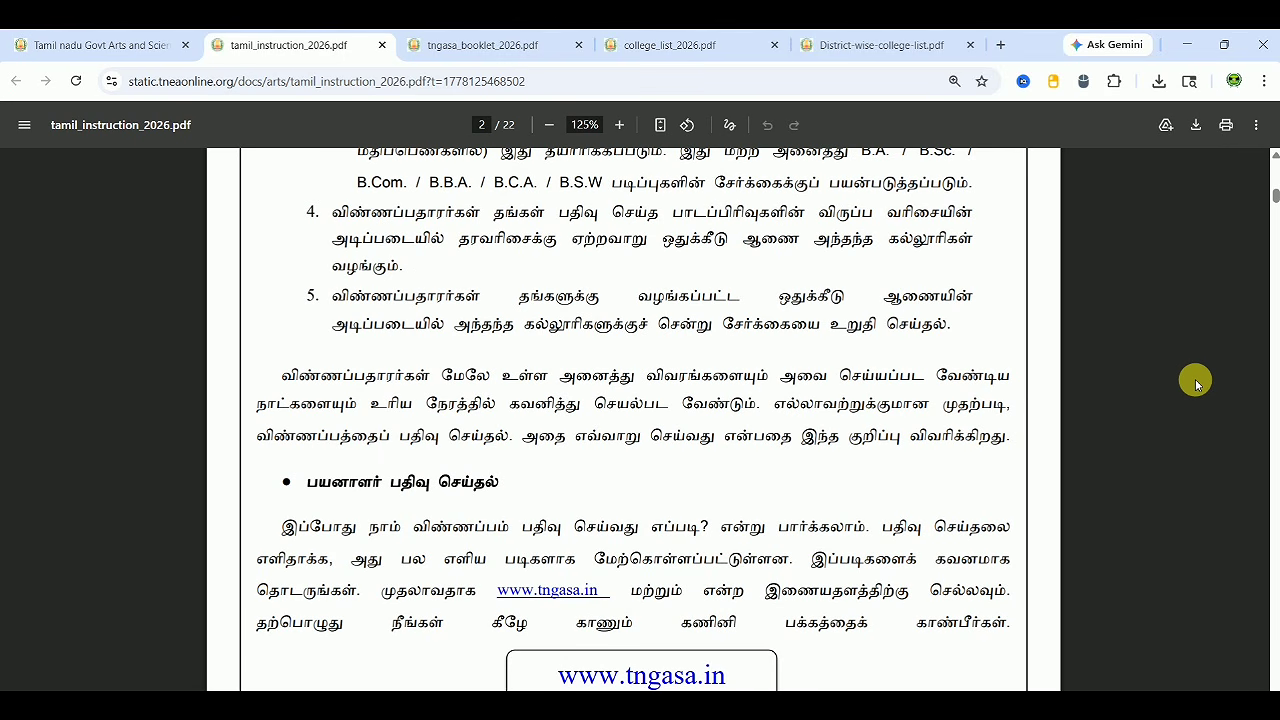
pyautogui.scroll(-10, 1196, 384)
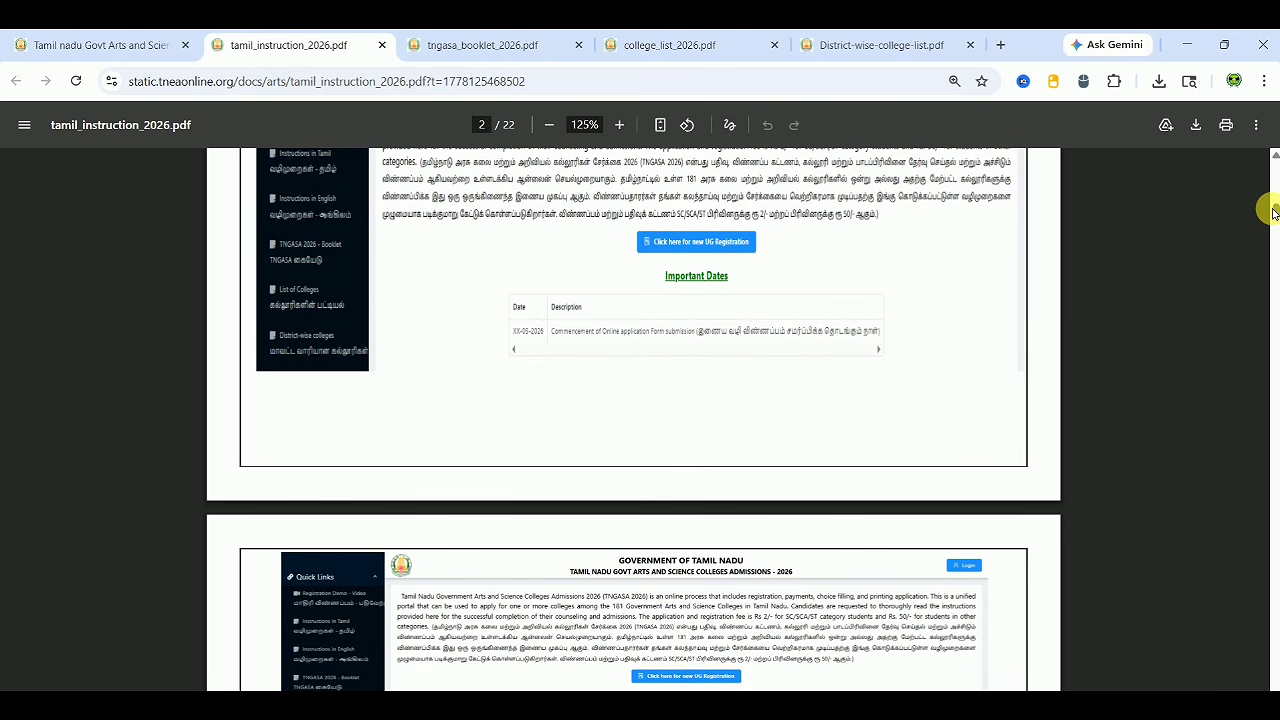
pyautogui.moveTo(1273, 212); pyautogui.dragTo(1272, 168)
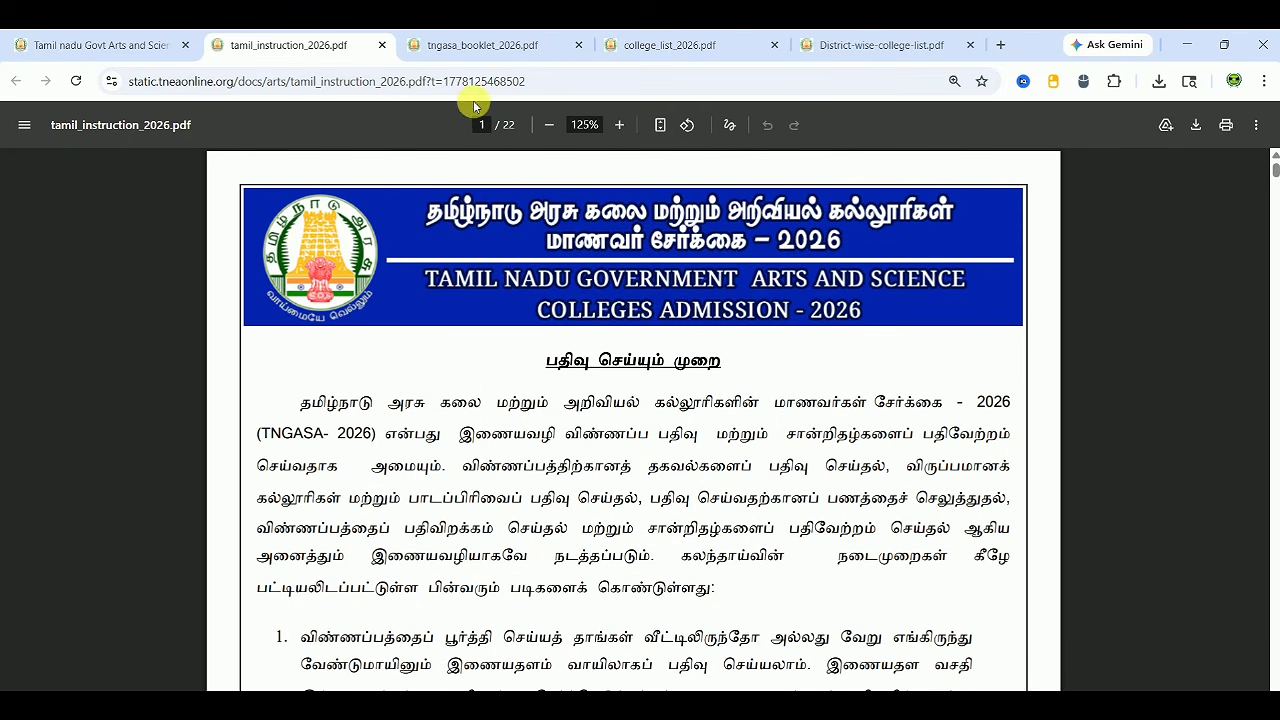
# - Move through tngasa_booklet_2026.pdf to the Tamil course choice preparation sheet on page 241
pyautogui.click(468, 47)
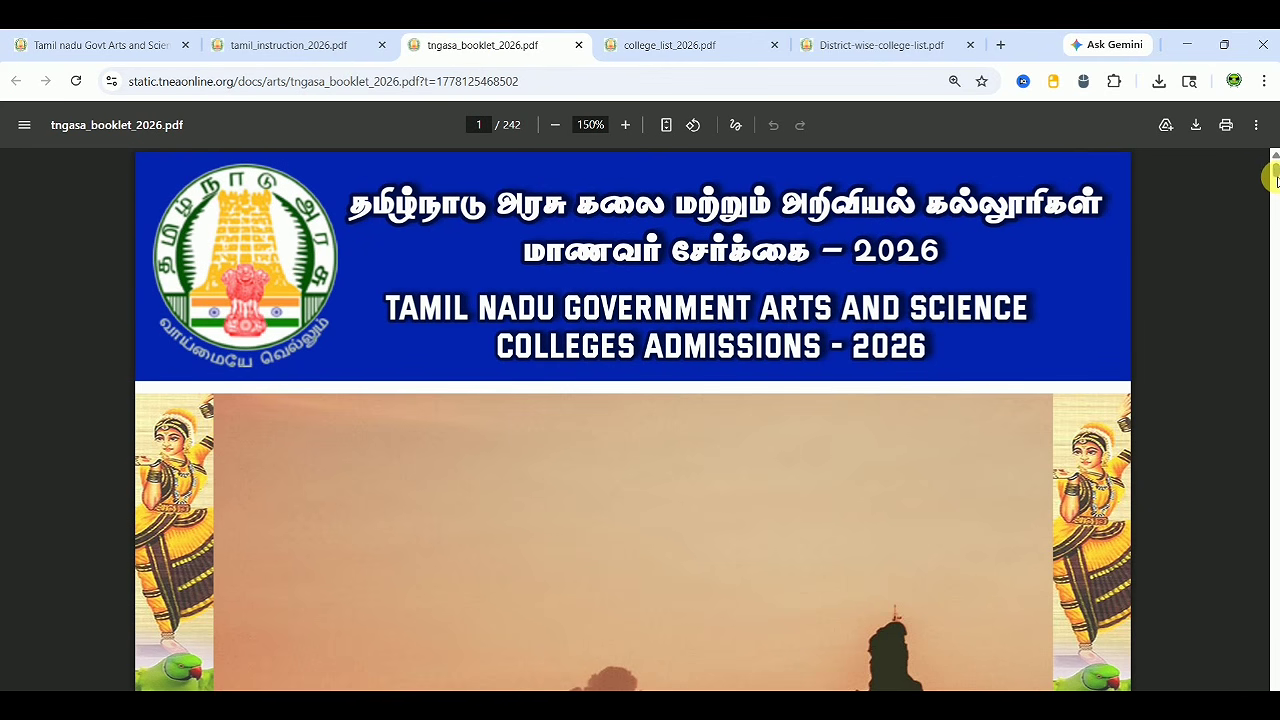
pyautogui.moveTo(1272, 196); pyautogui.dragTo(1256, 296)
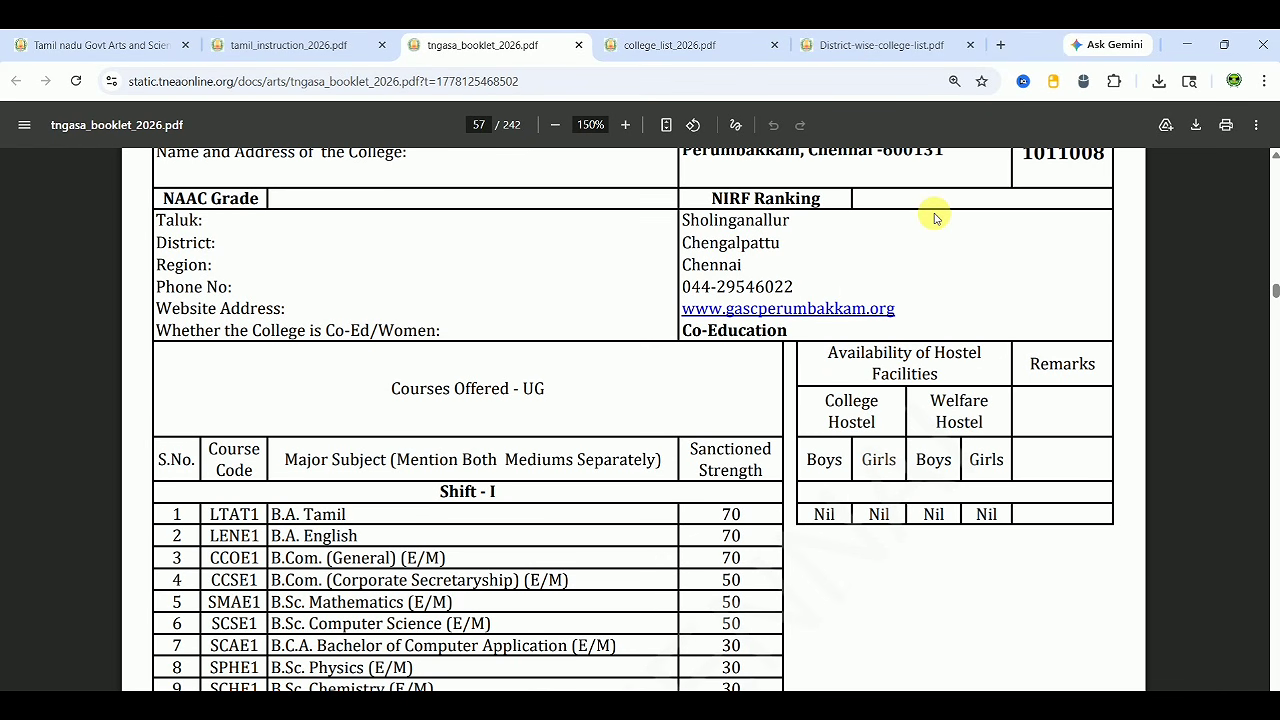
pyautogui.scroll(-2, 933, 216)
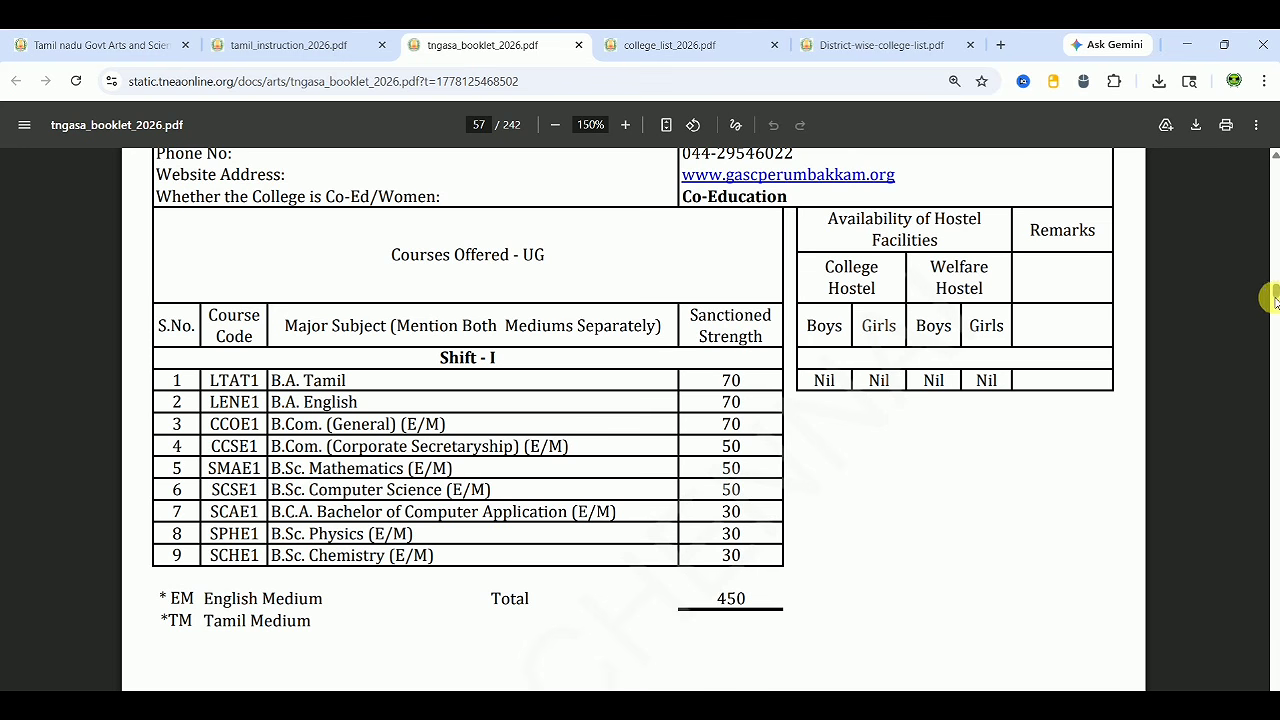
pyautogui.moveTo(1275, 292); pyautogui.dragTo(1262, 400)
pyautogui.moveTo(1256, 484); pyautogui.dragTo(1242, 684)
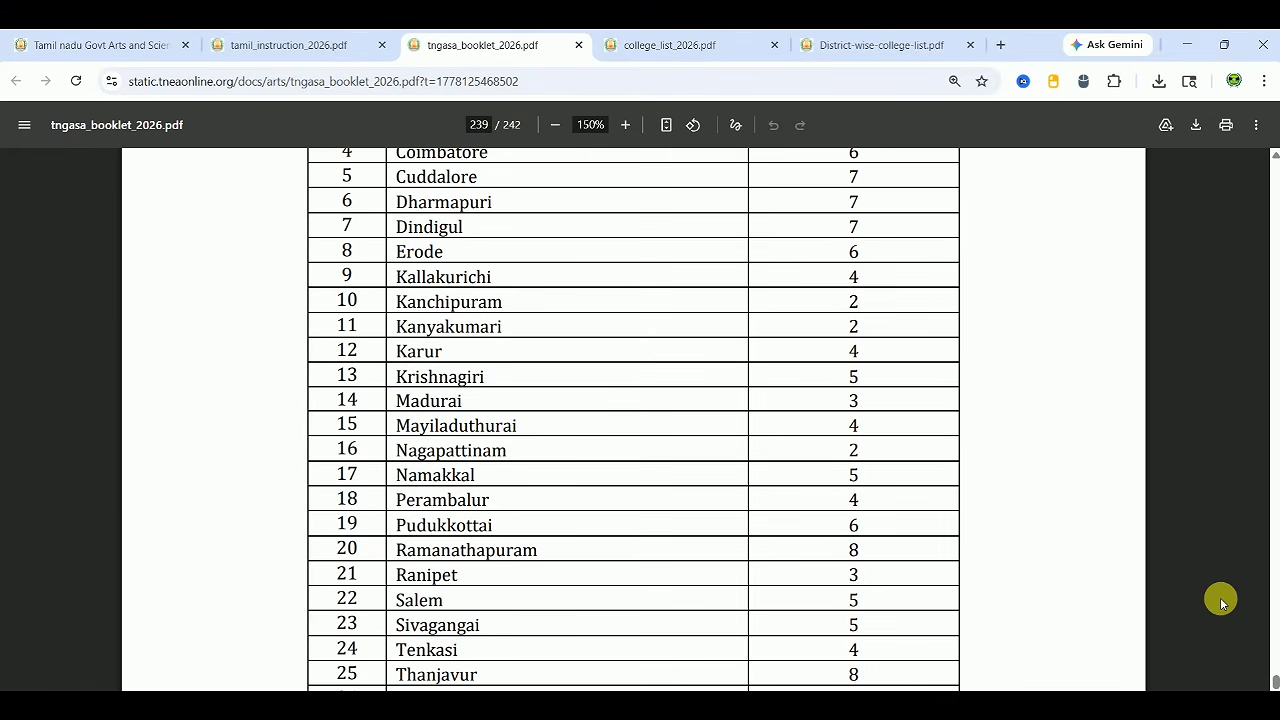
pyautogui.scroll(-10, 1221, 602)
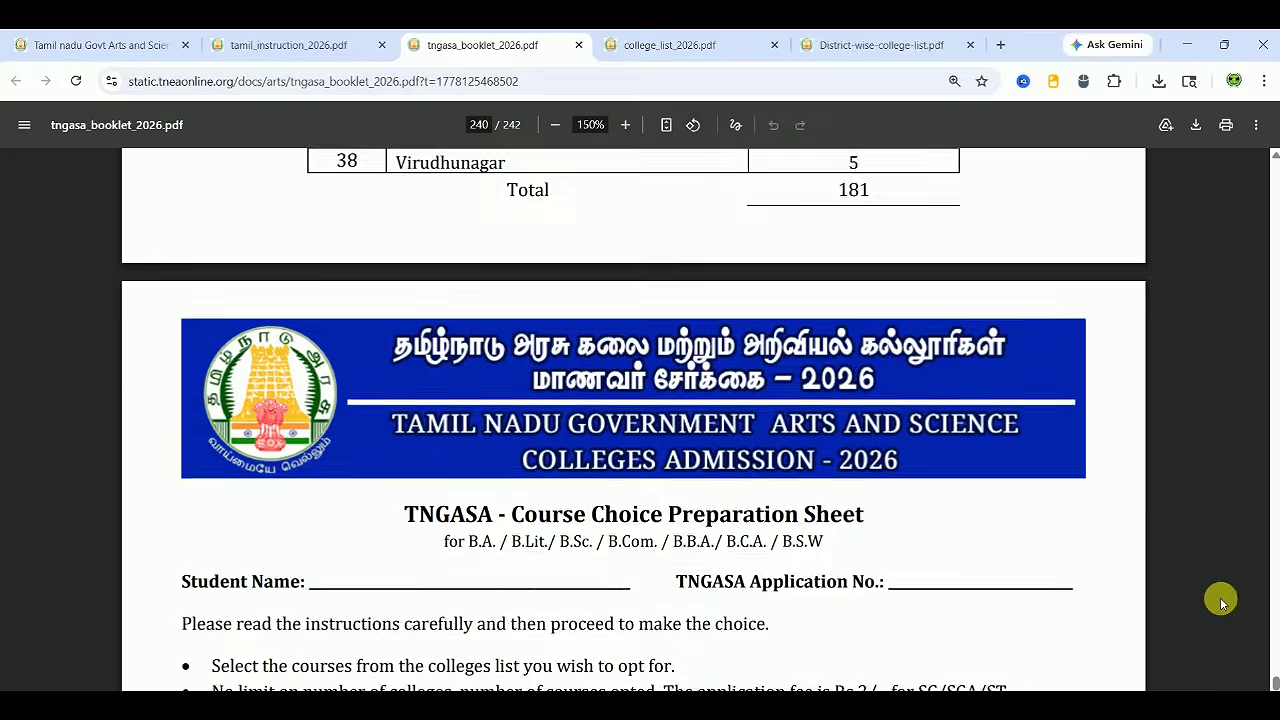
pyautogui.scroll(-15, 1221, 602)
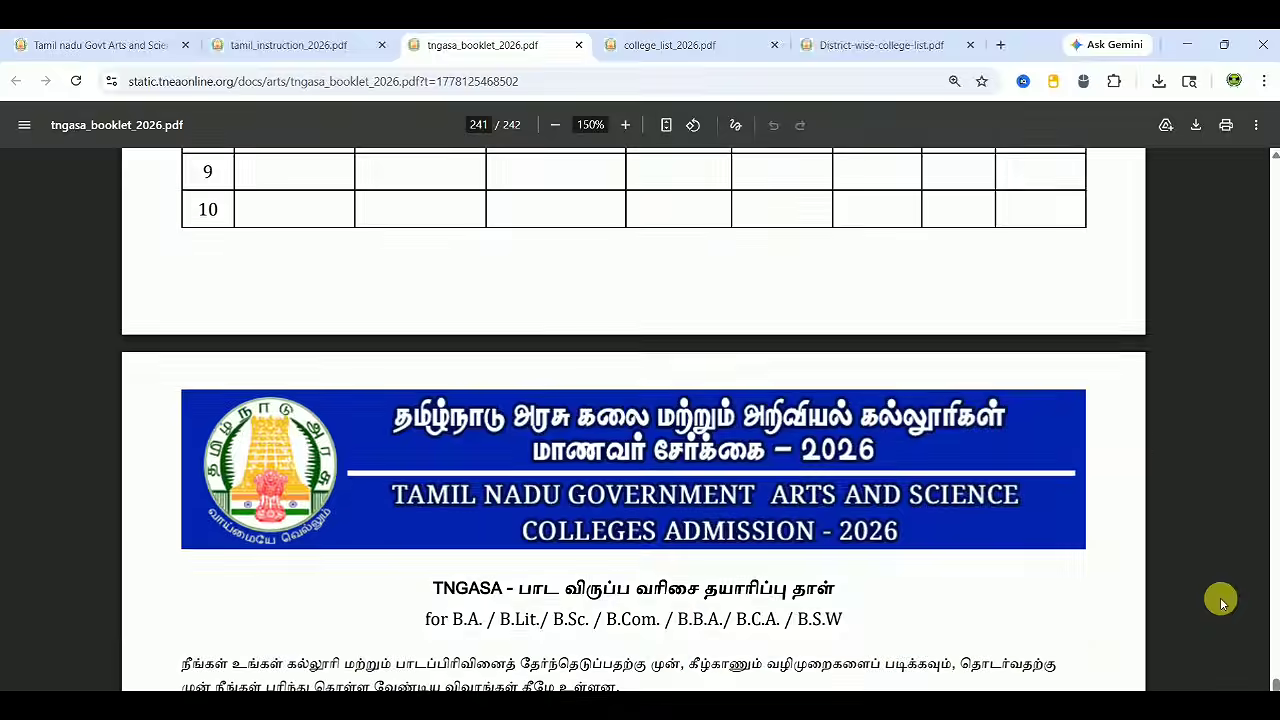
pyautogui.scroll(-3, 1220, 600)
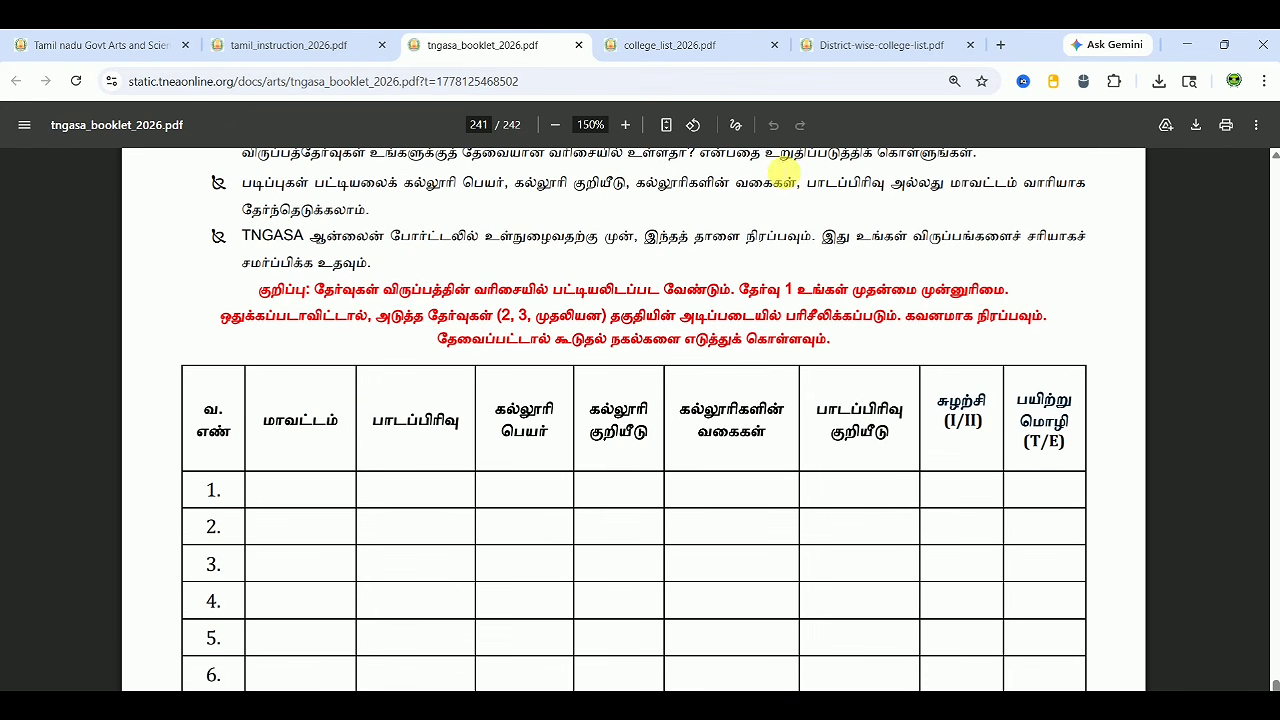
# - Glance at both district-wise college list PDFs, then return to tngasa.in and start a new UG registration
pyautogui.click(728, 46)
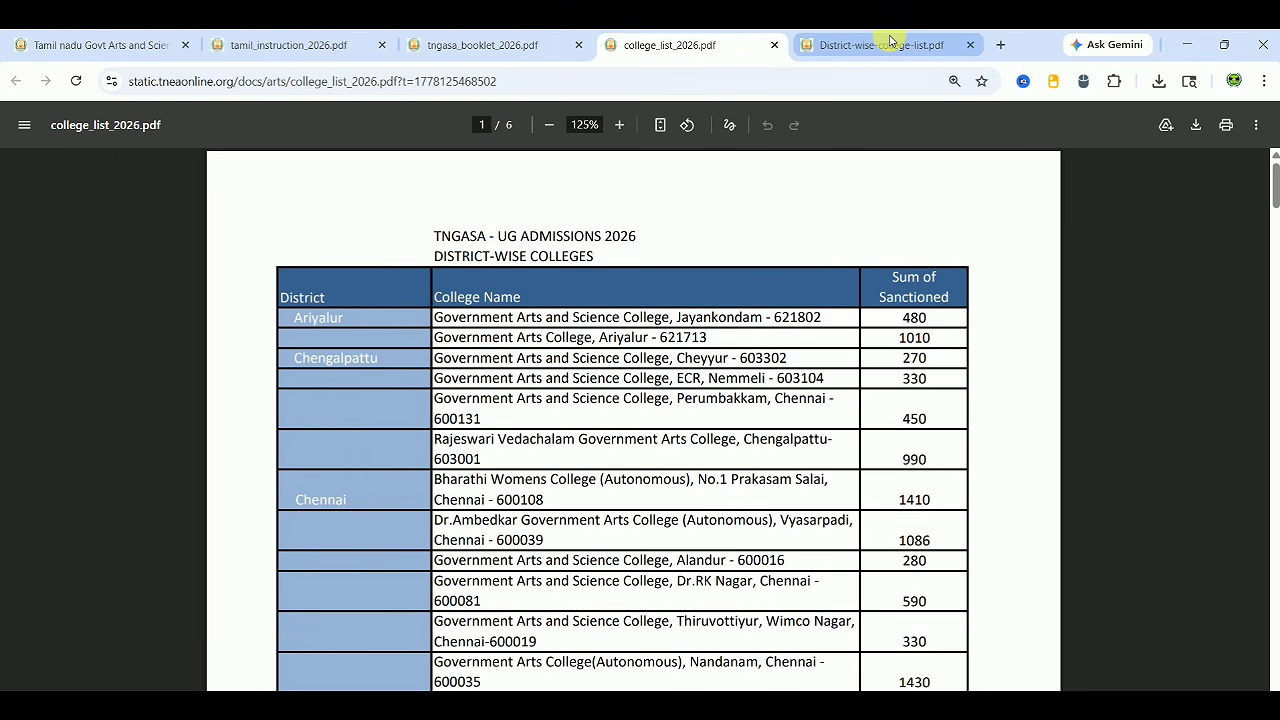
pyautogui.click(874, 46)
pyautogui.click(99, 42)
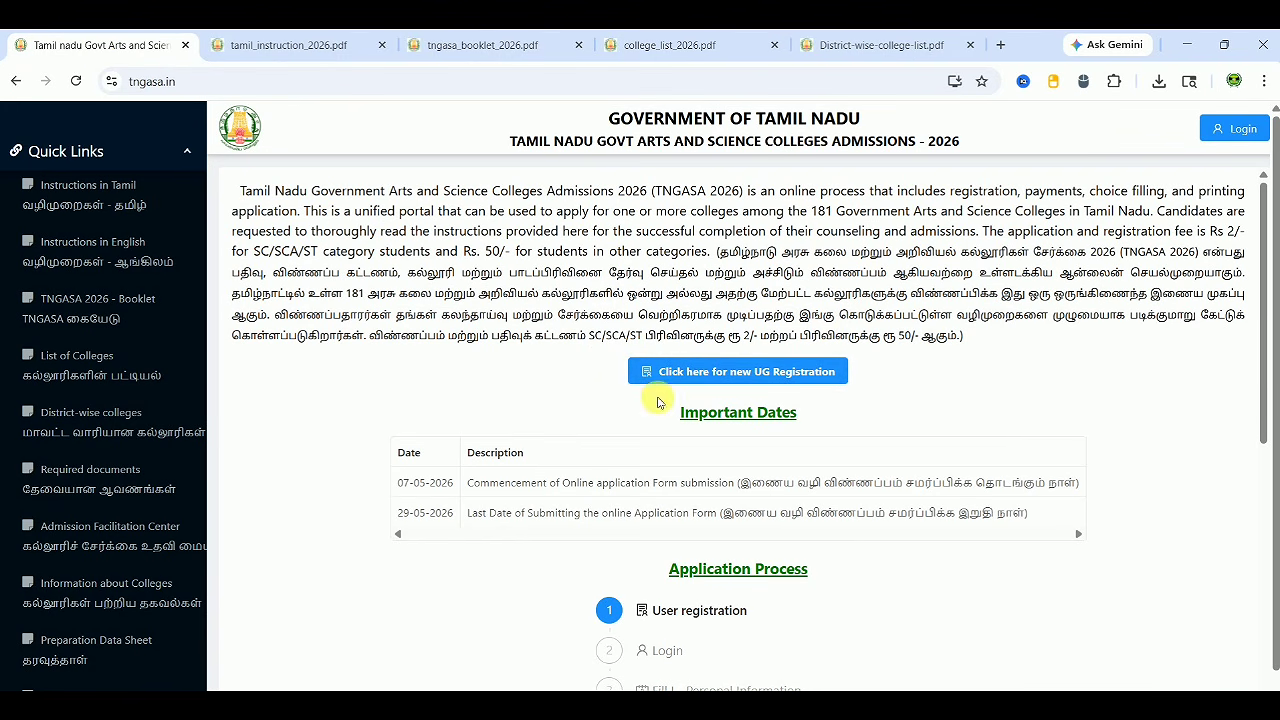
pyautogui.click(703, 372)
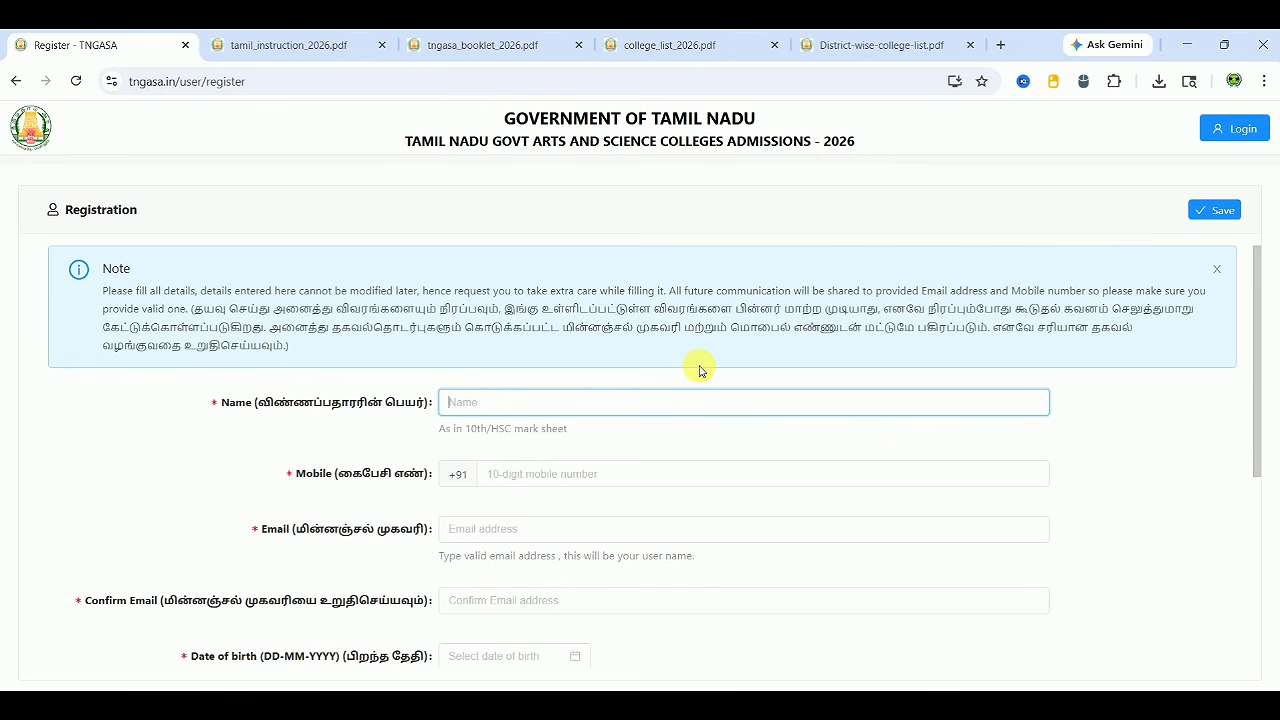
# - Enter the applicant's name and mobile number on the registration form
pyautogui.click(1160, 427)
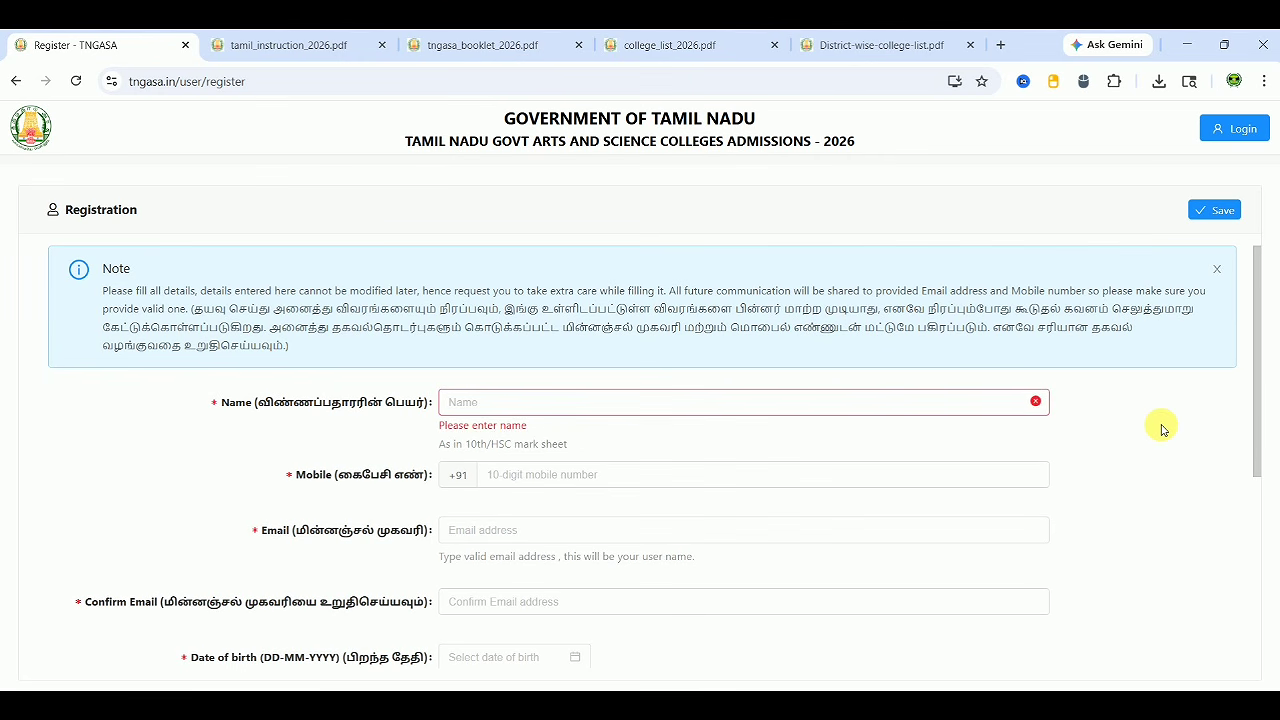
pyautogui.scroll(-2, 1163, 428)
pyautogui.scroll(-1, 1163, 428)
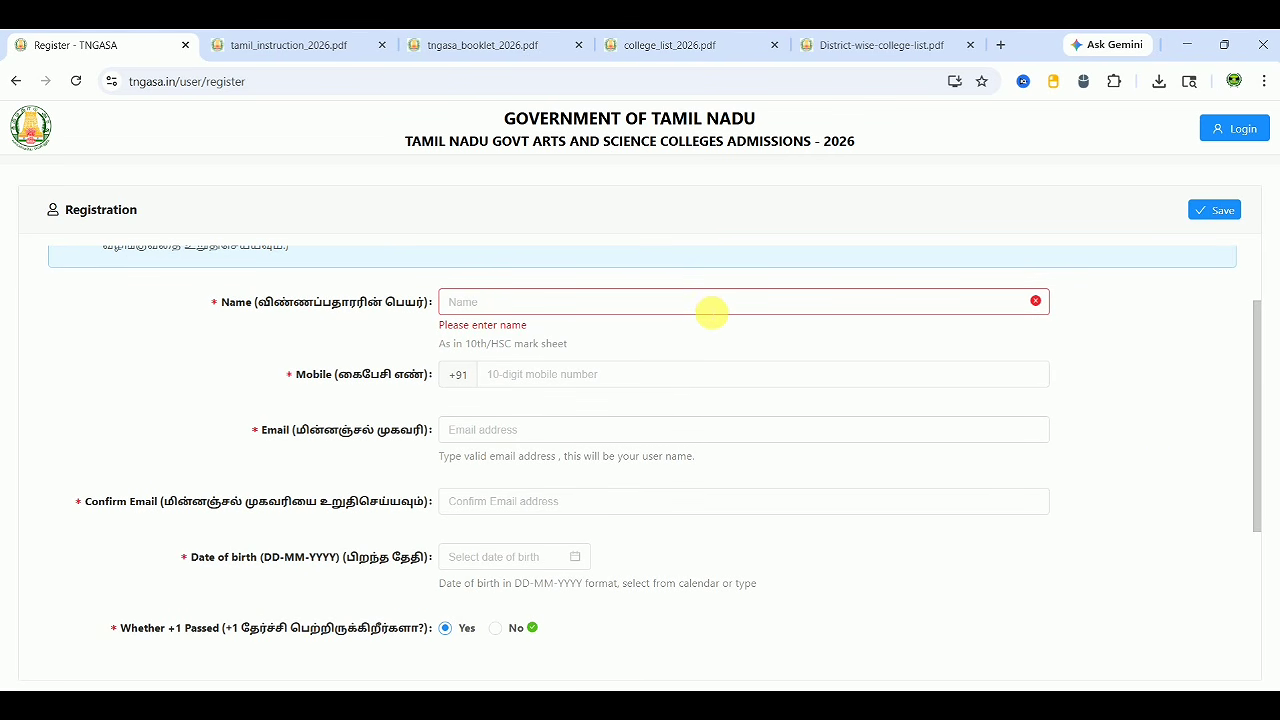
pyautogui.click(668, 310)
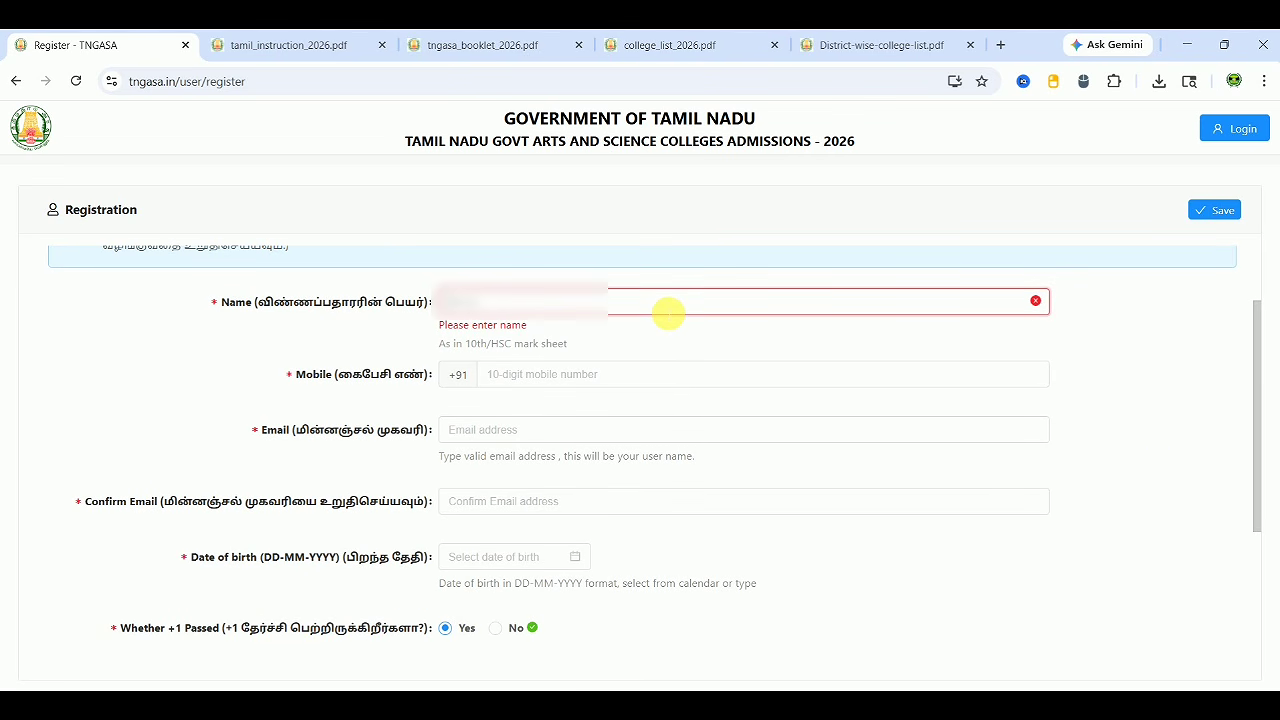
pyautogui.write('TAMILSEL')
pyautogui.click(597, 373)
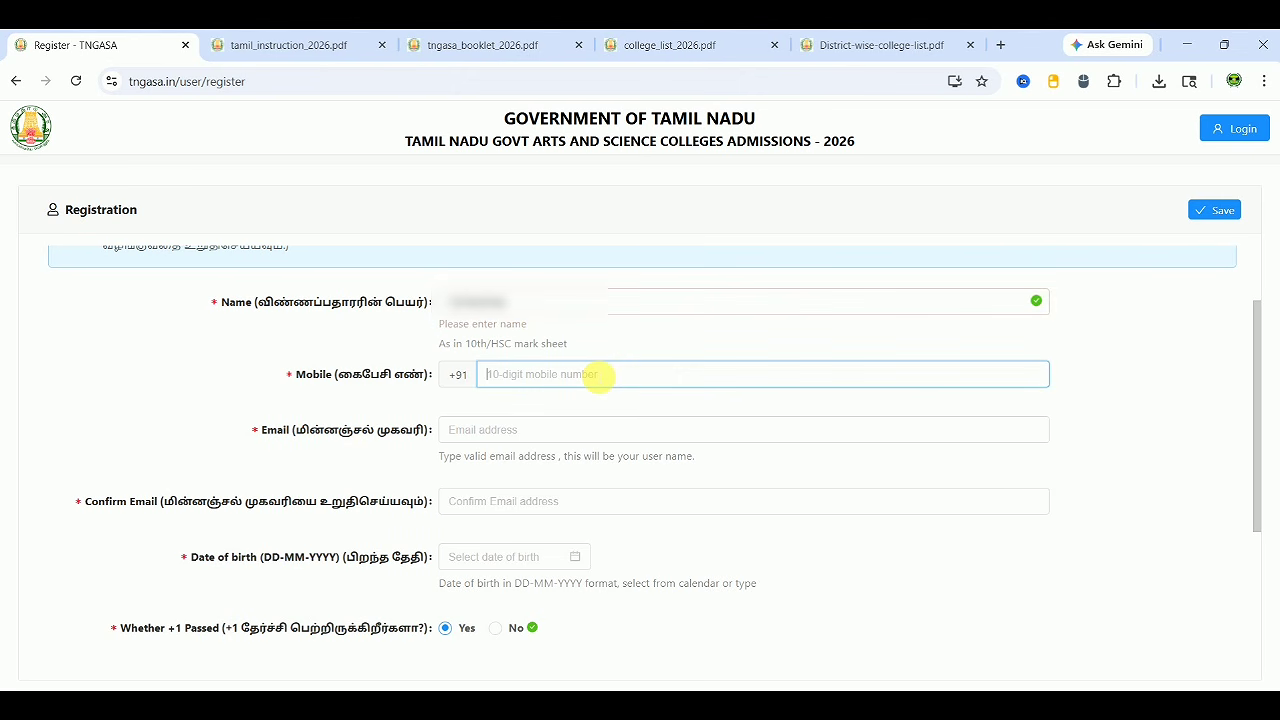
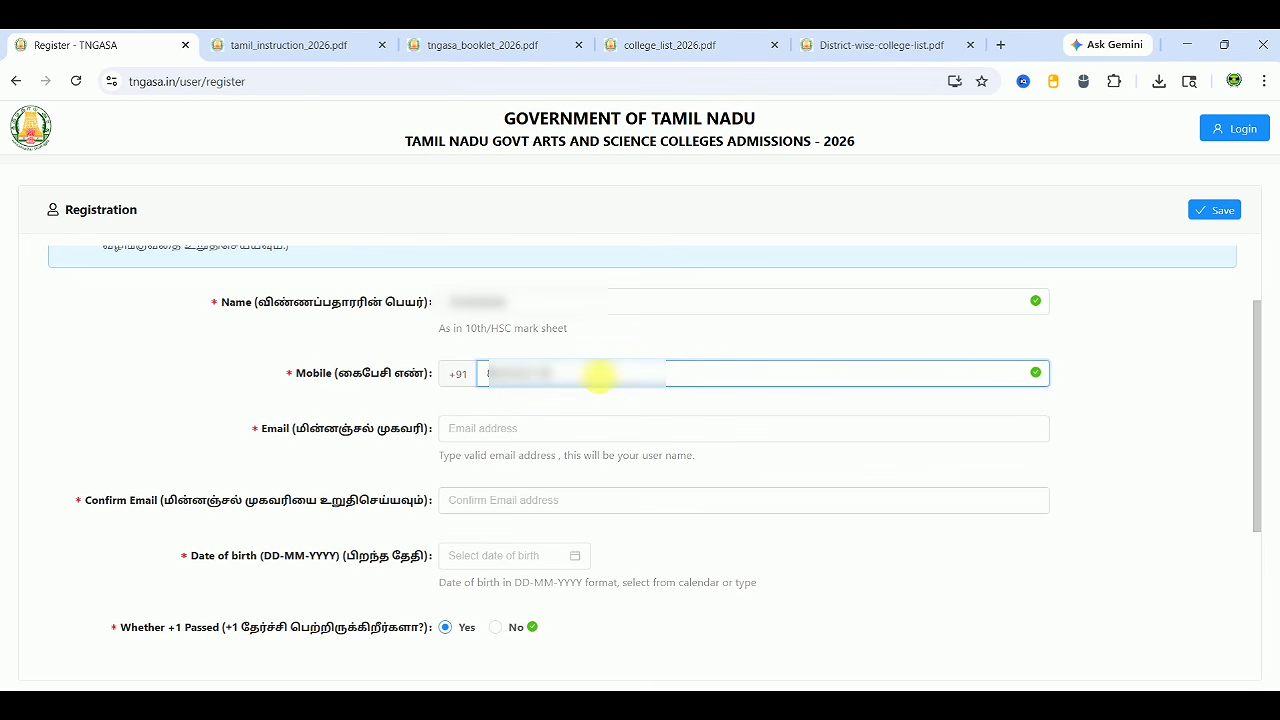
# - Enter the applicant's email address and repeat it in the Confirm Email field
pyautogui.click(553, 428)
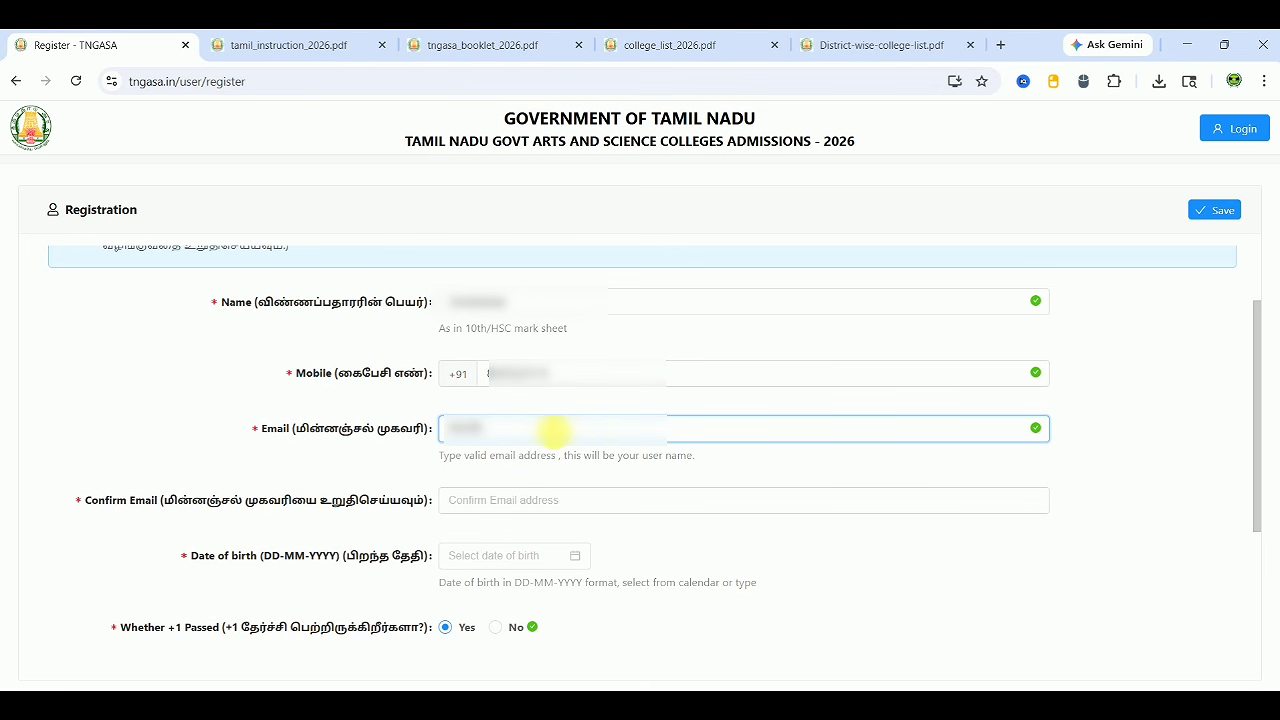
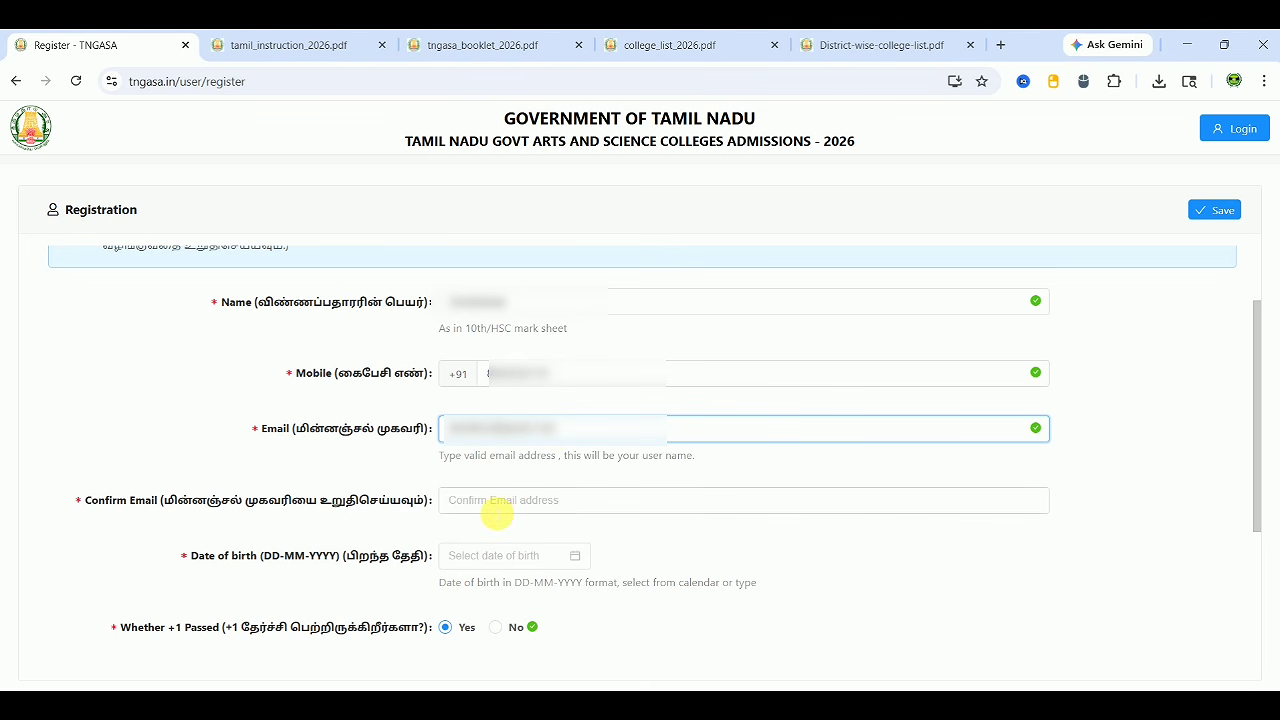
pyautogui.click(489, 500)
pyautogui.hotkey('ctrl', 'v')
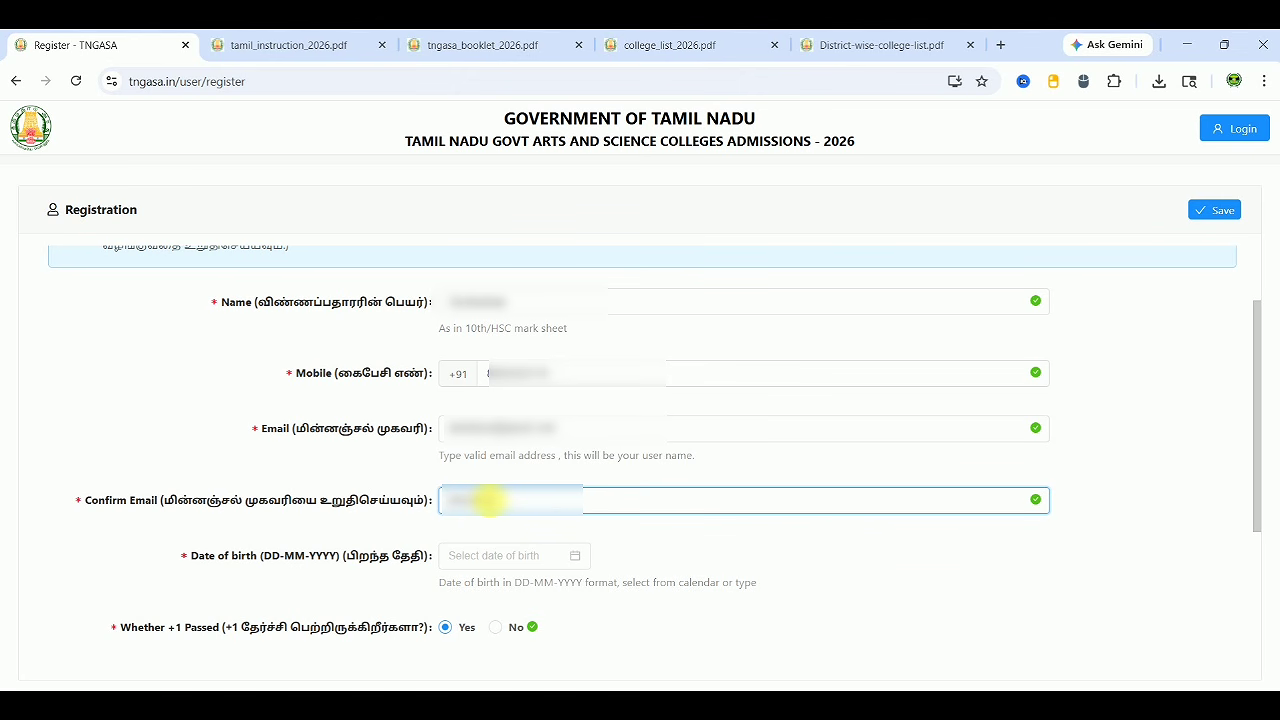
pyautogui.write('@gmail.com')
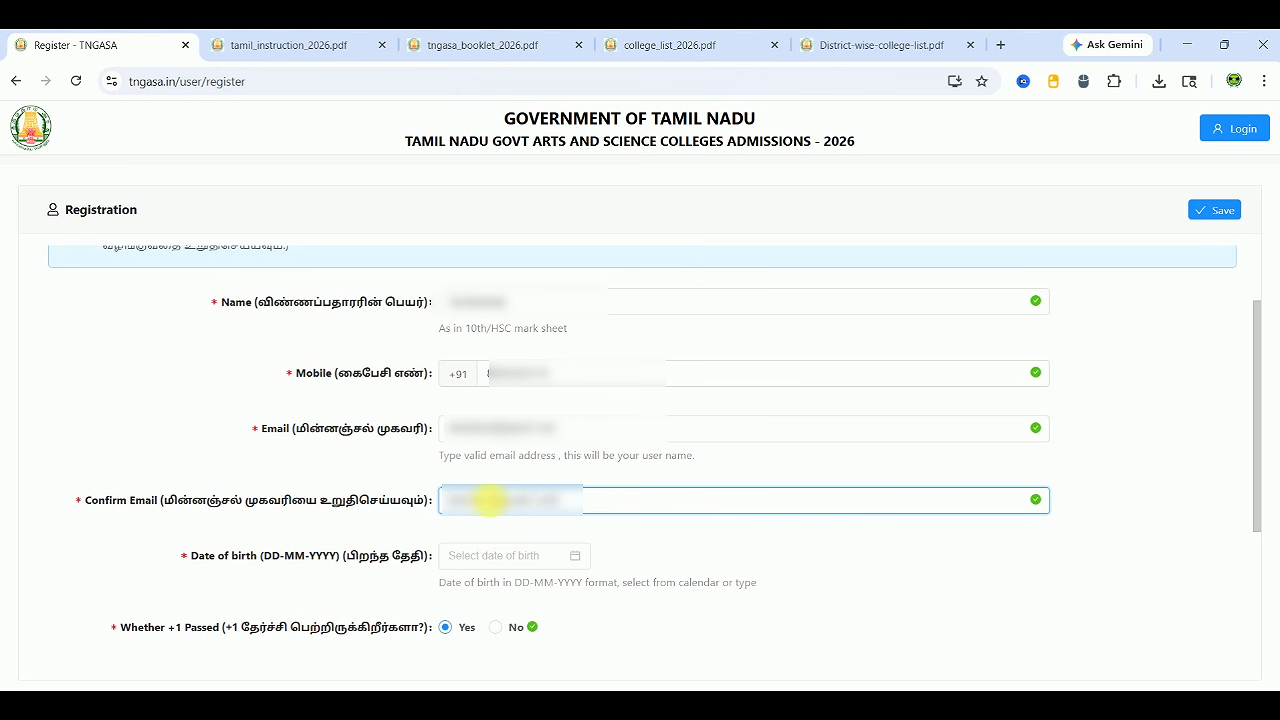
pyautogui.click(1110, 495)
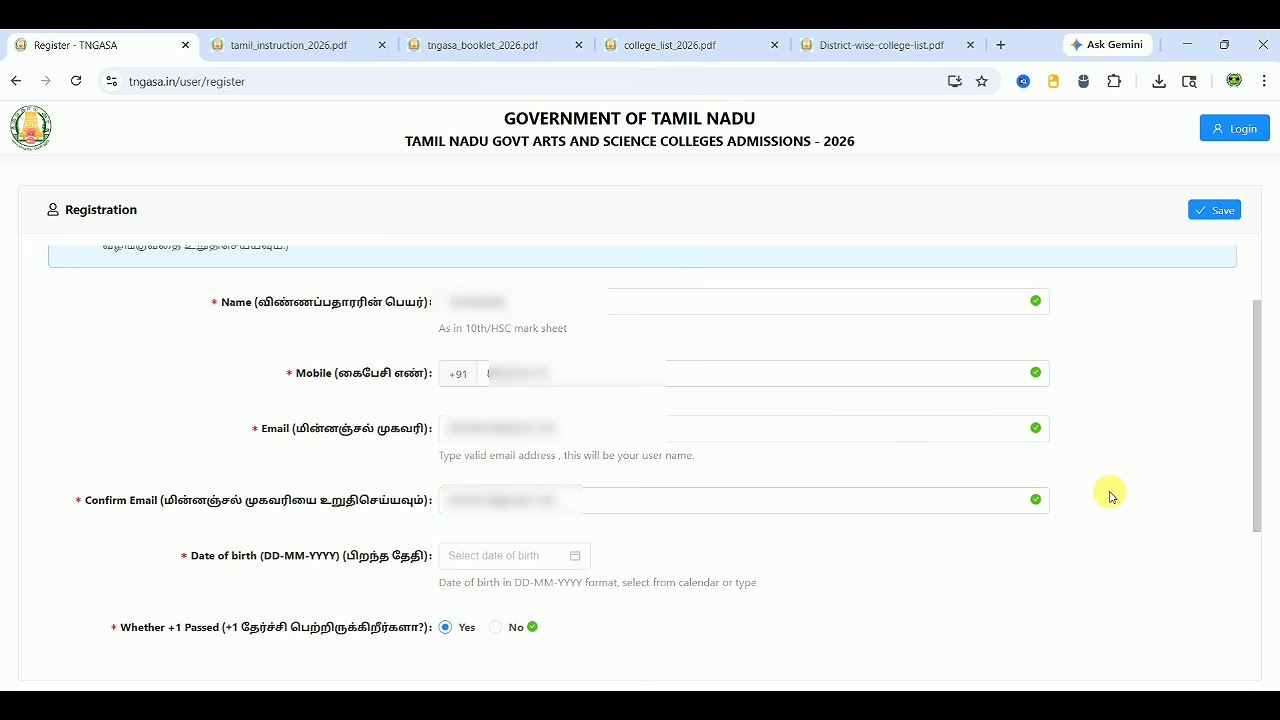
# - Pick 24 April 2009 in the date-of-birth calendar via the 2000–2009 decade view
pyautogui.click(558, 564)
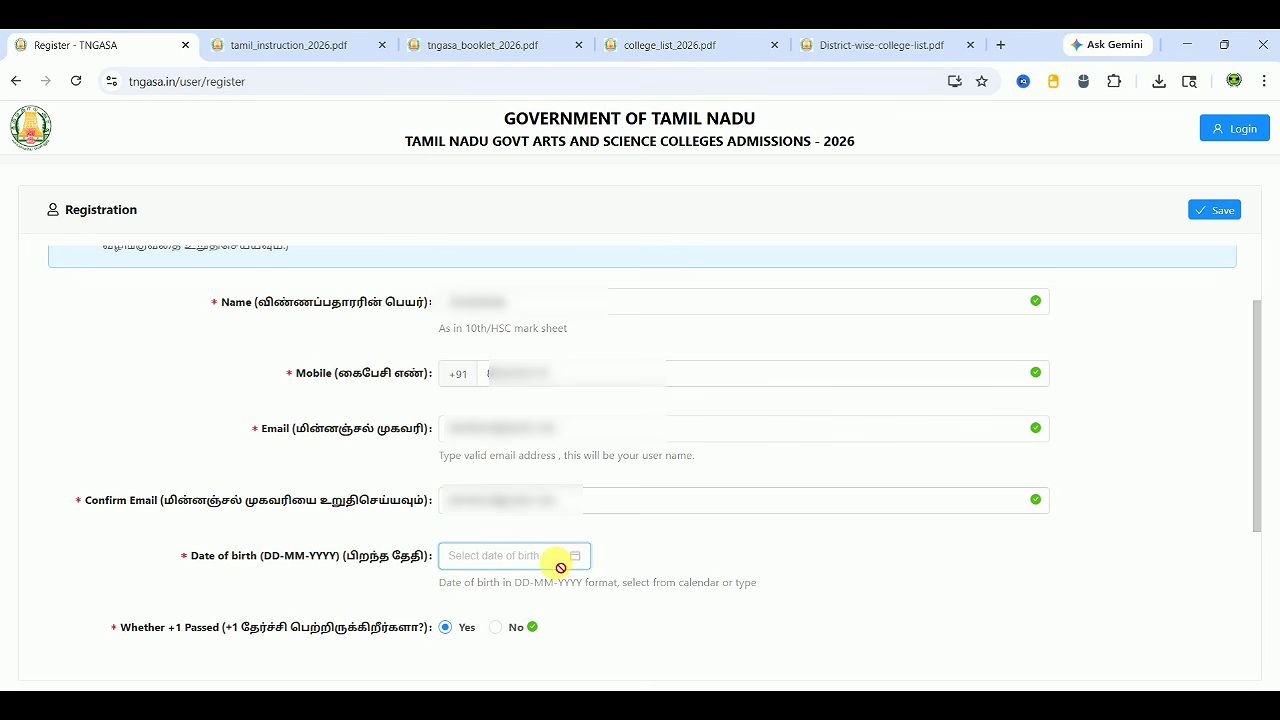
pyautogui.click(567, 334)
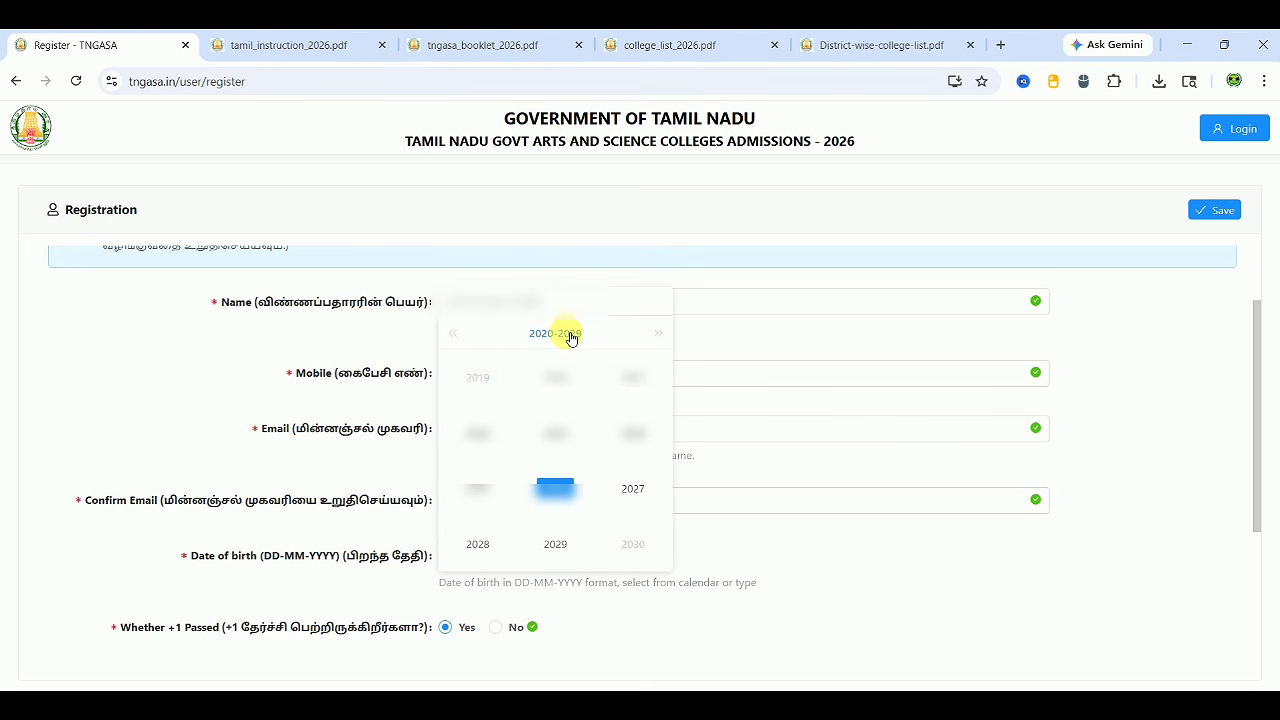
pyautogui.click(451, 335)
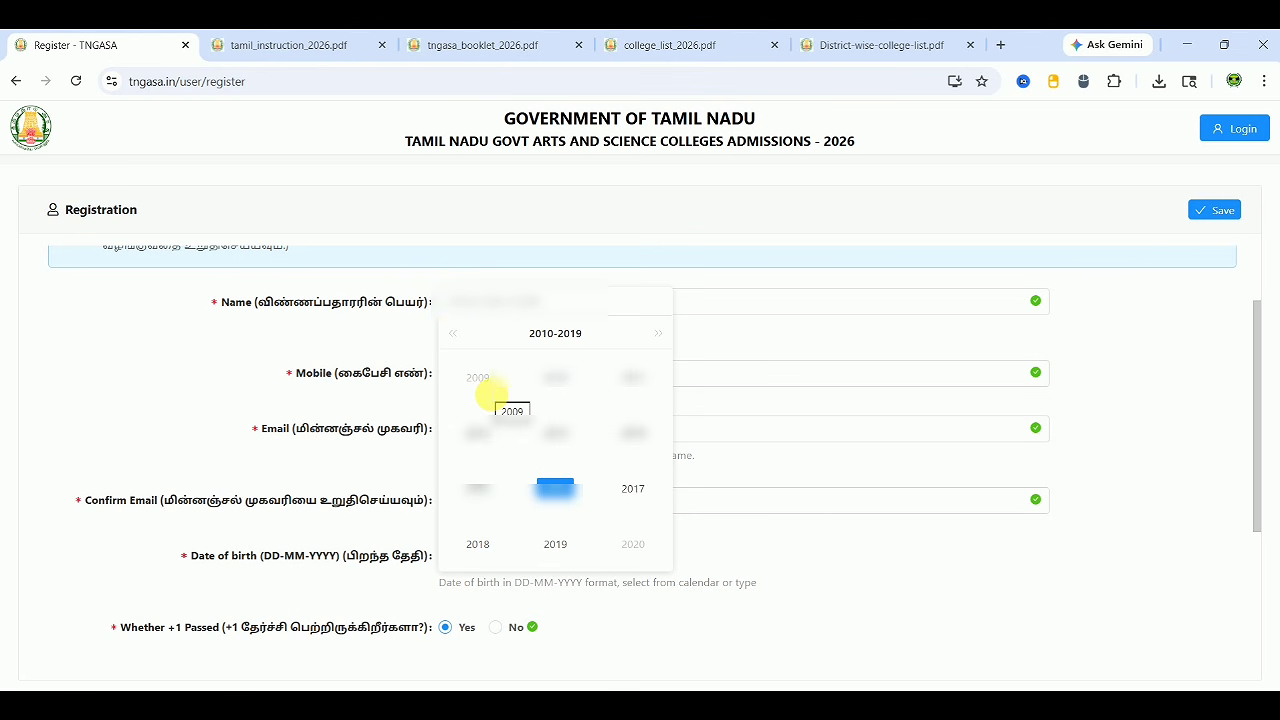
pyautogui.click(482, 382)
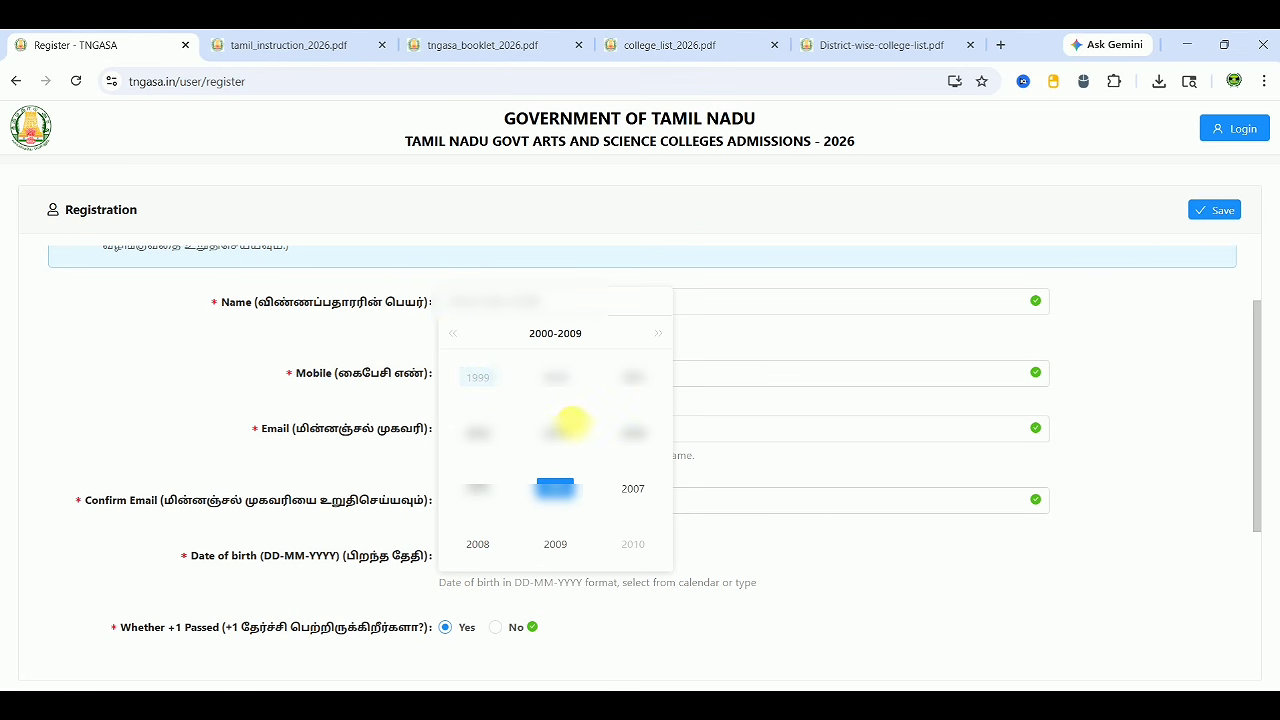
pyautogui.click(560, 541)
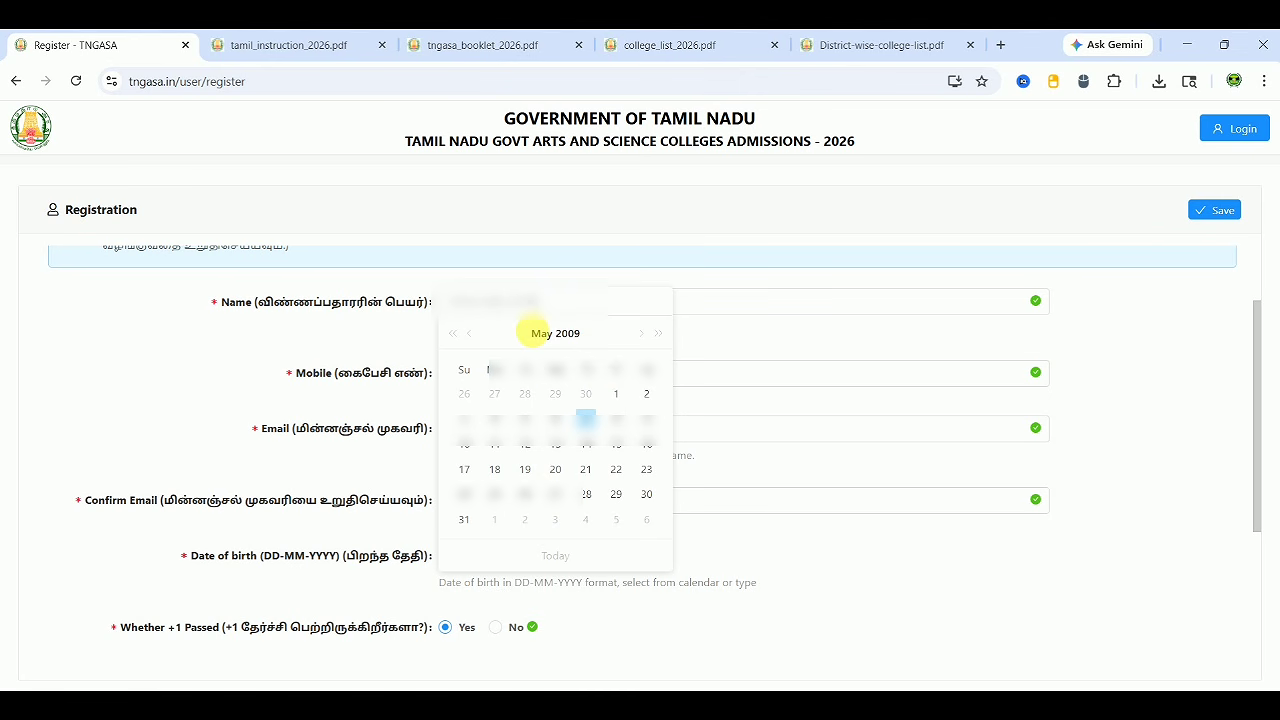
pyautogui.click(469, 336)
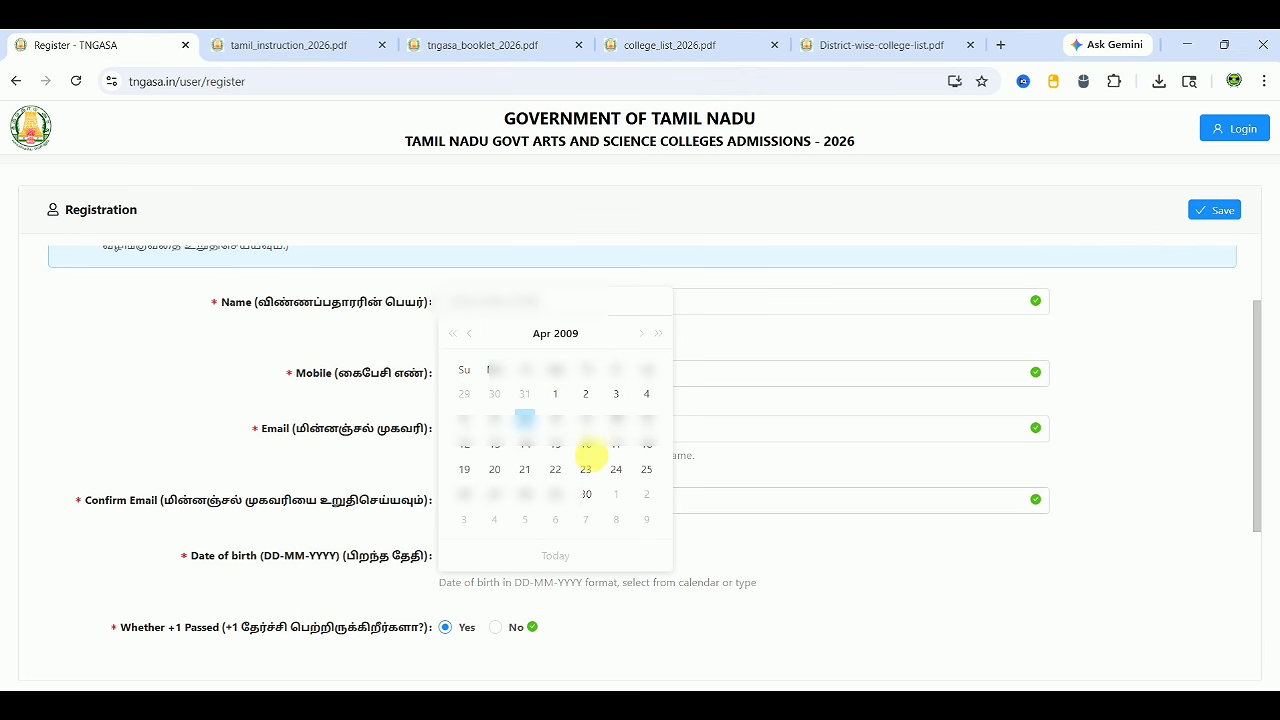
pyautogui.click(617, 471)
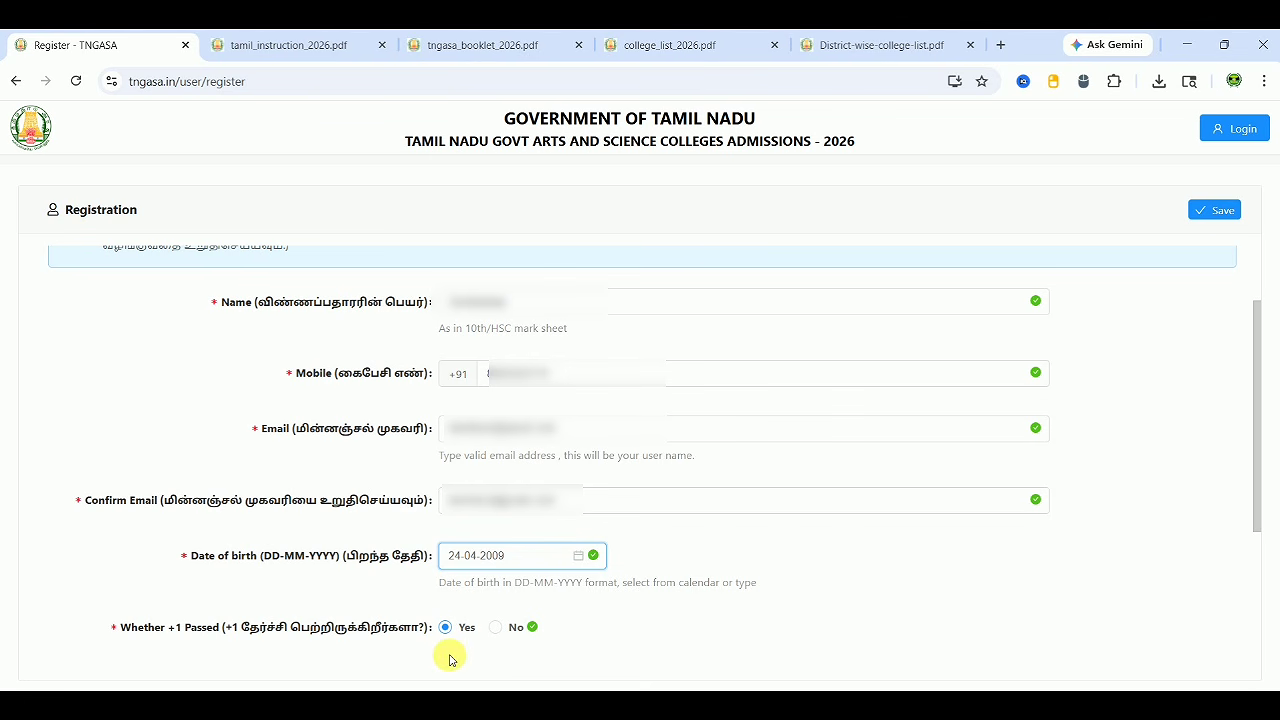
# - Enter an account password and a confirmation password
pyautogui.scroll(-3, 770, 630)
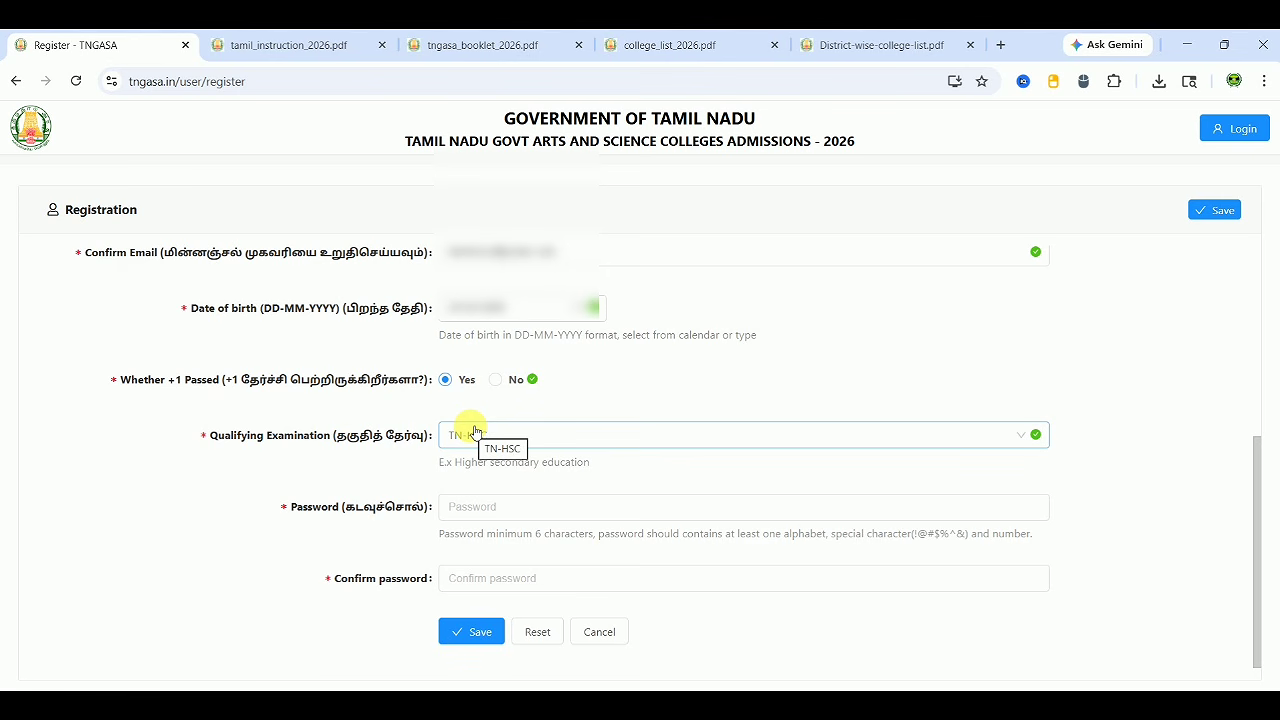
pyautogui.click(470, 507)
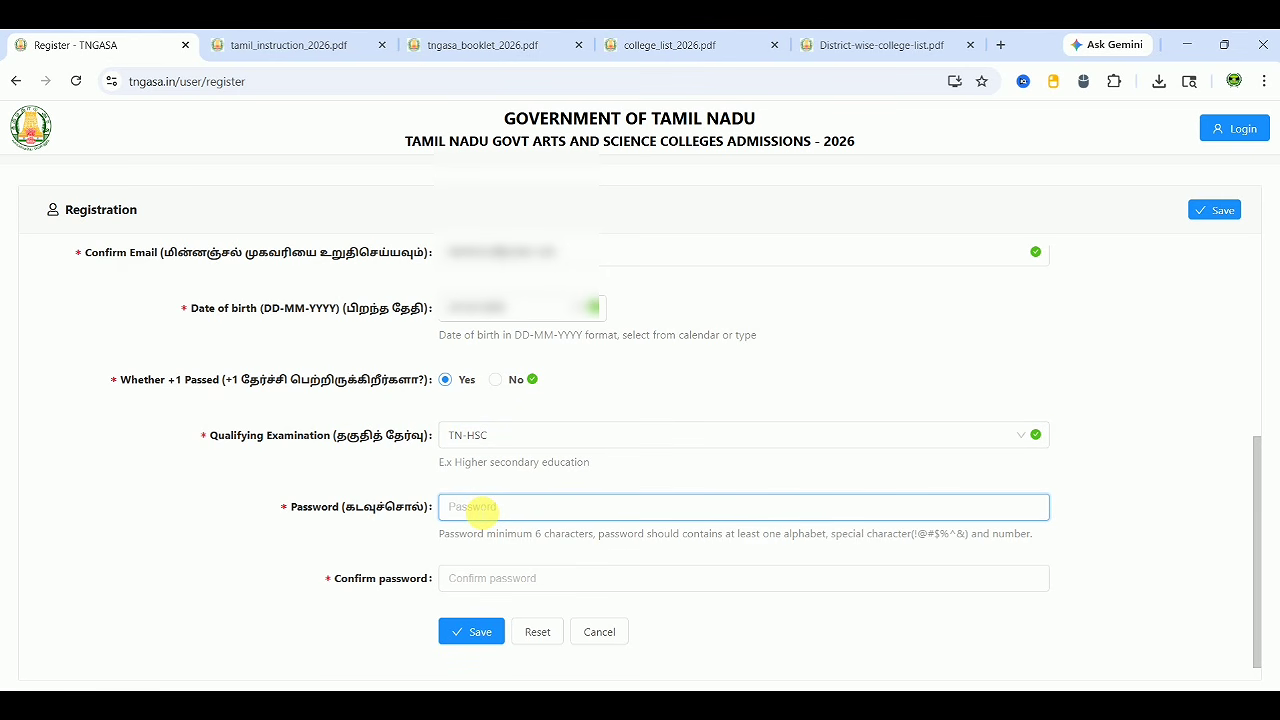
pyautogui.write('•••••')
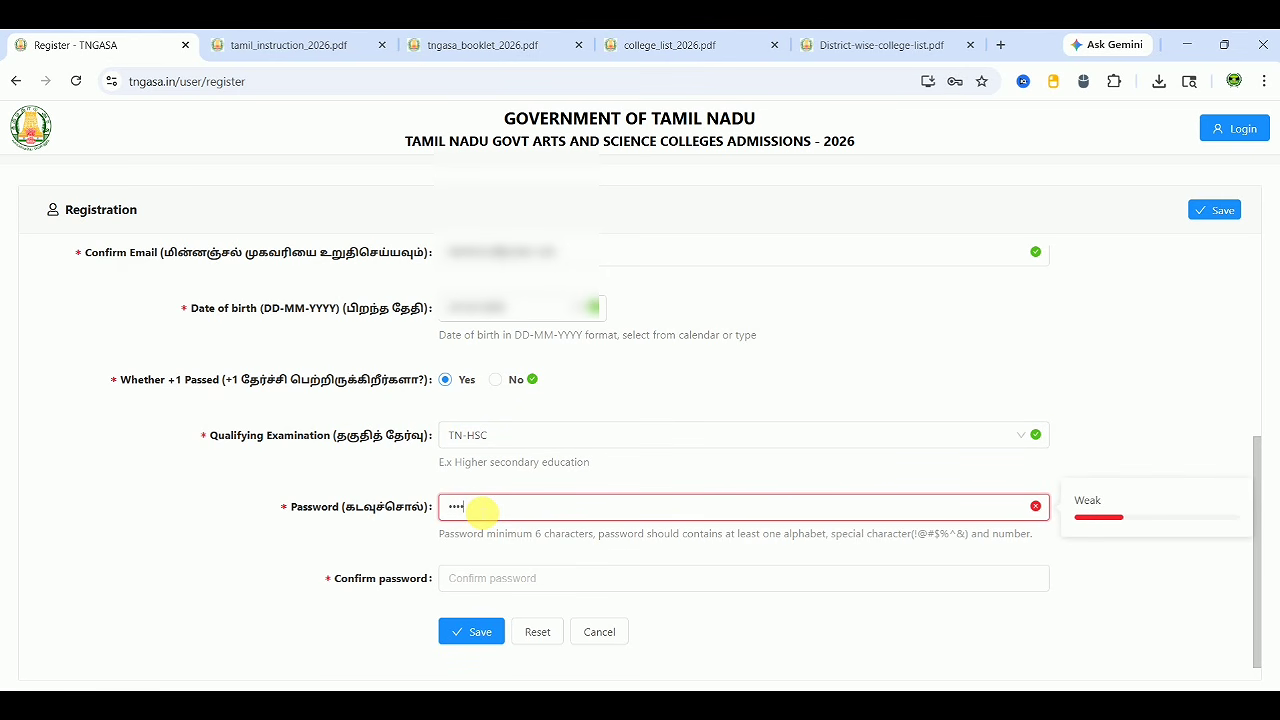
pyautogui.write('•••')
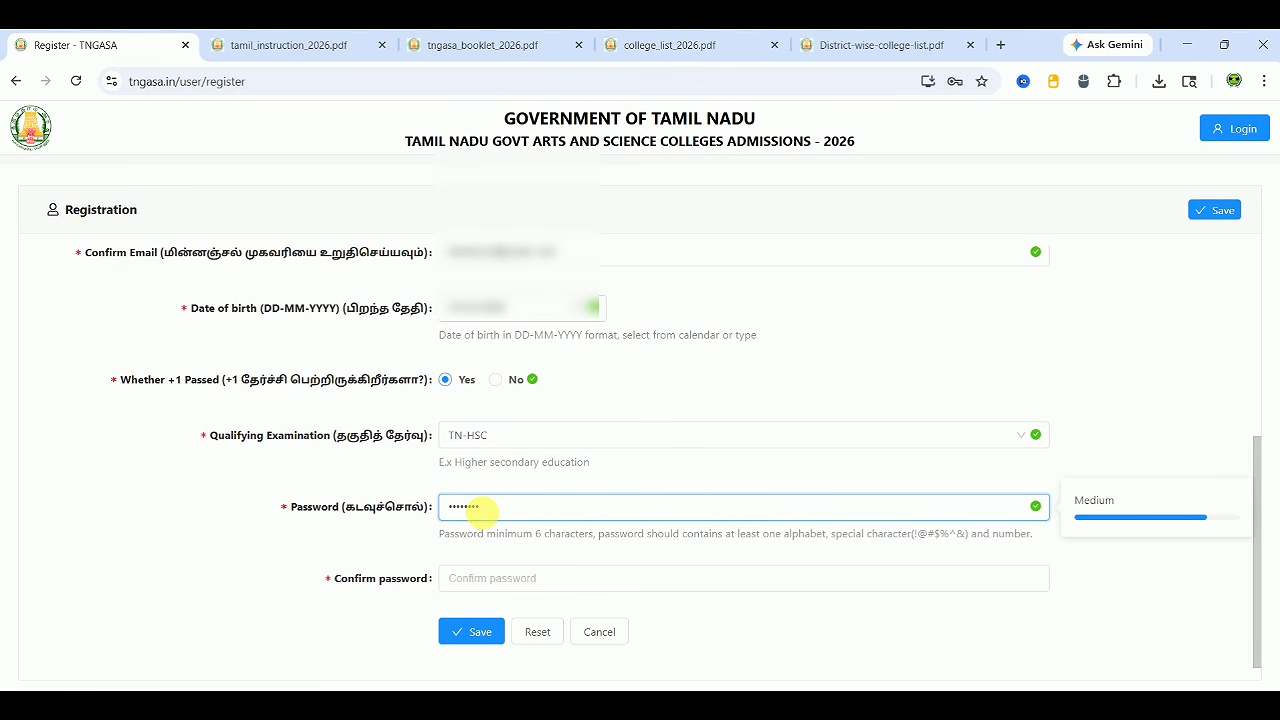
pyautogui.click(510, 578)
pyautogui.write('•')
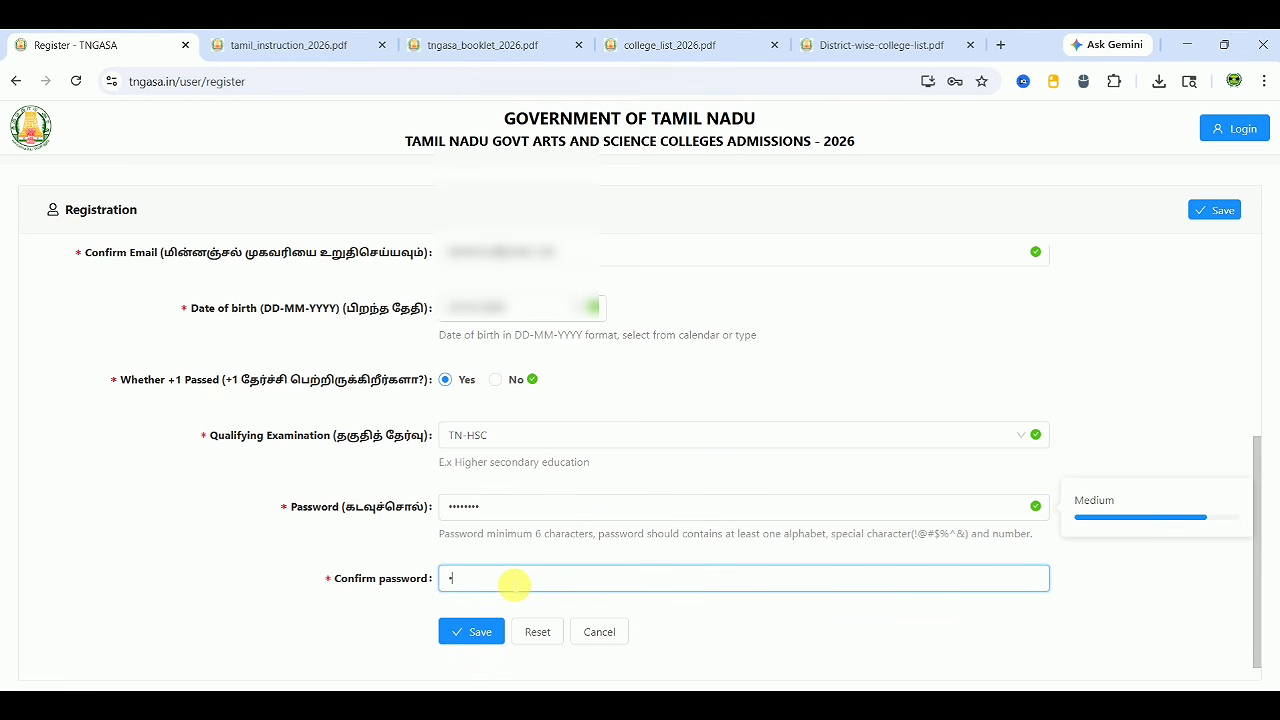
pyautogui.write('••••')
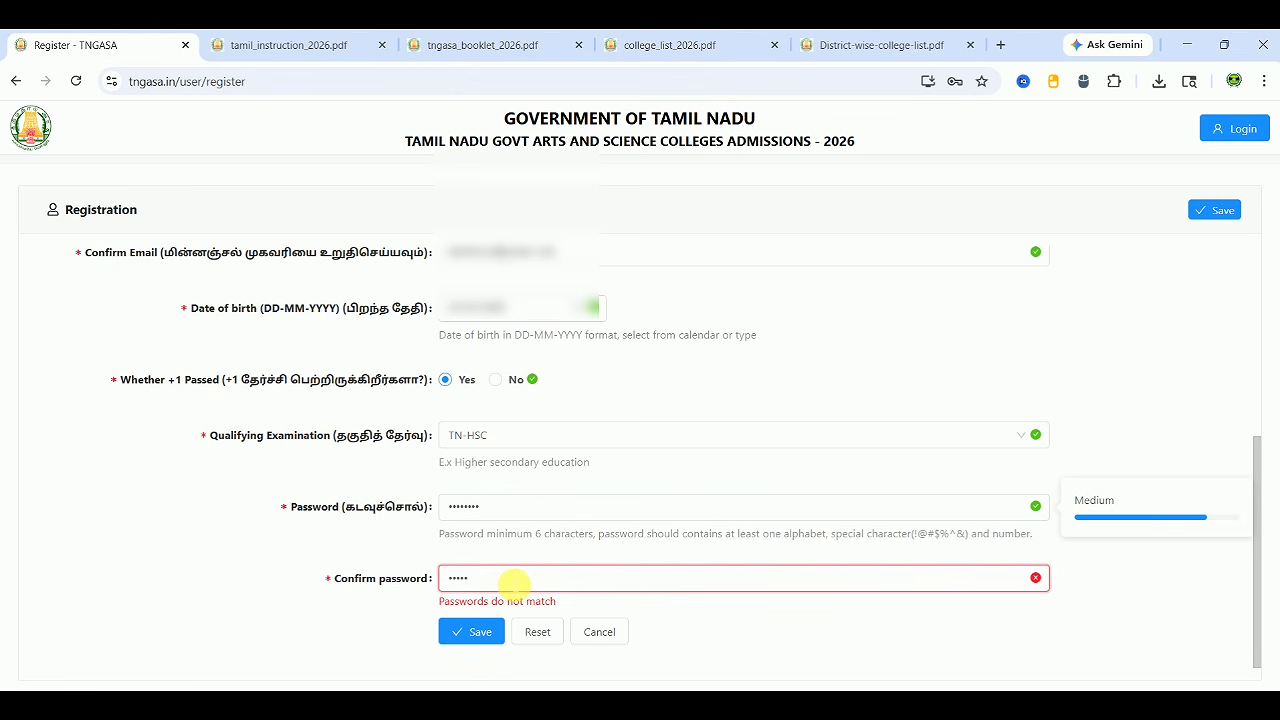
pyautogui.write('••••')
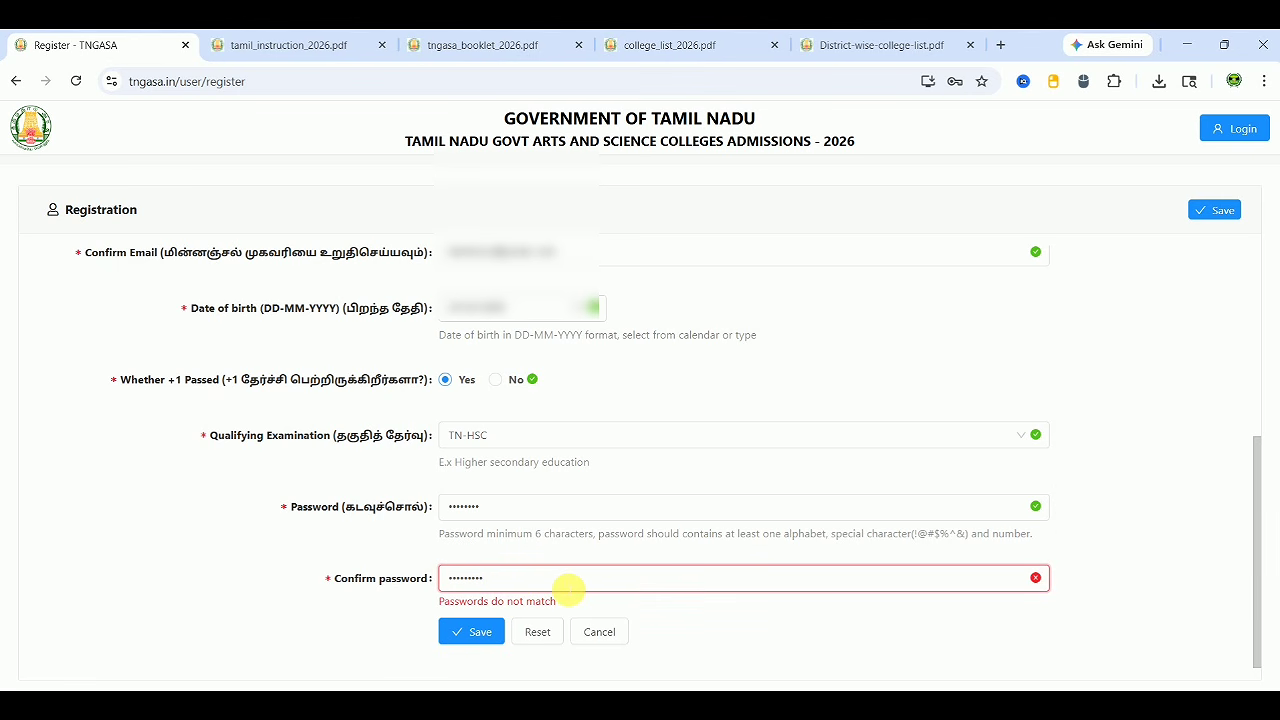
# - Replace both password entries so the password rates Strong and the two match
pyautogui.click(349, 626)
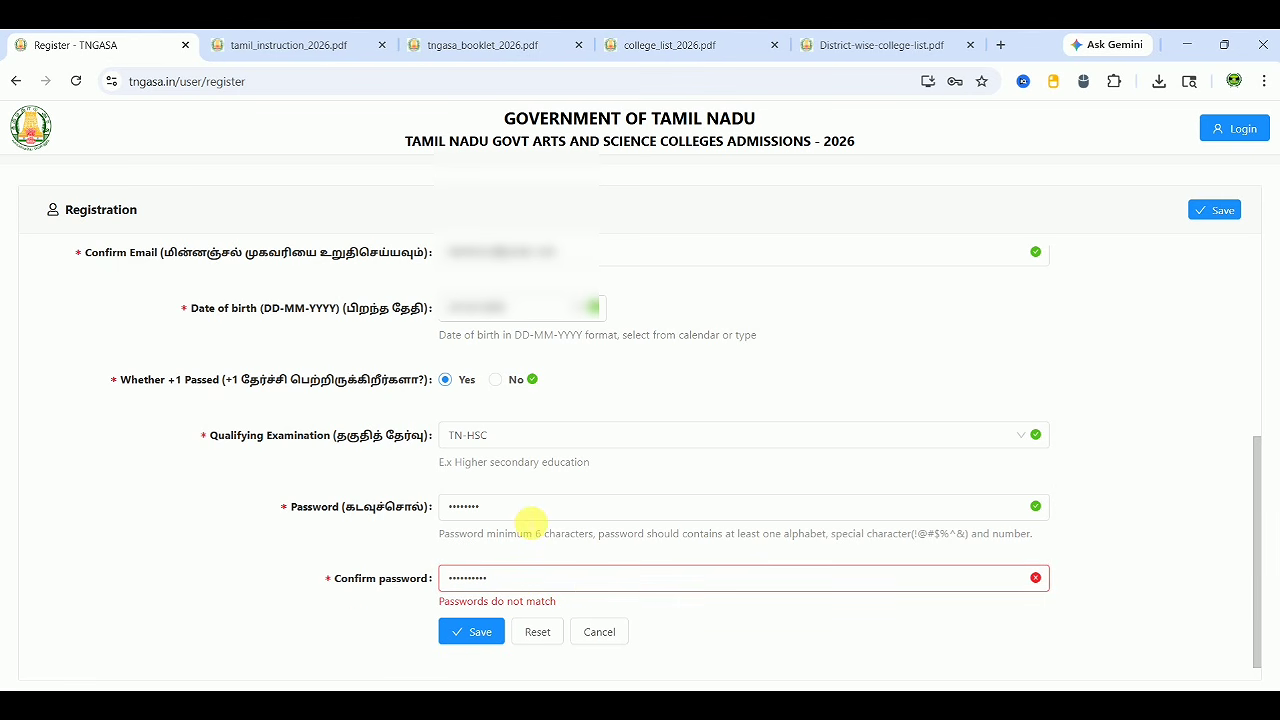
pyautogui.click(537, 516)
pyautogui.doubleClick(538, 517)
pyautogui.write('****')
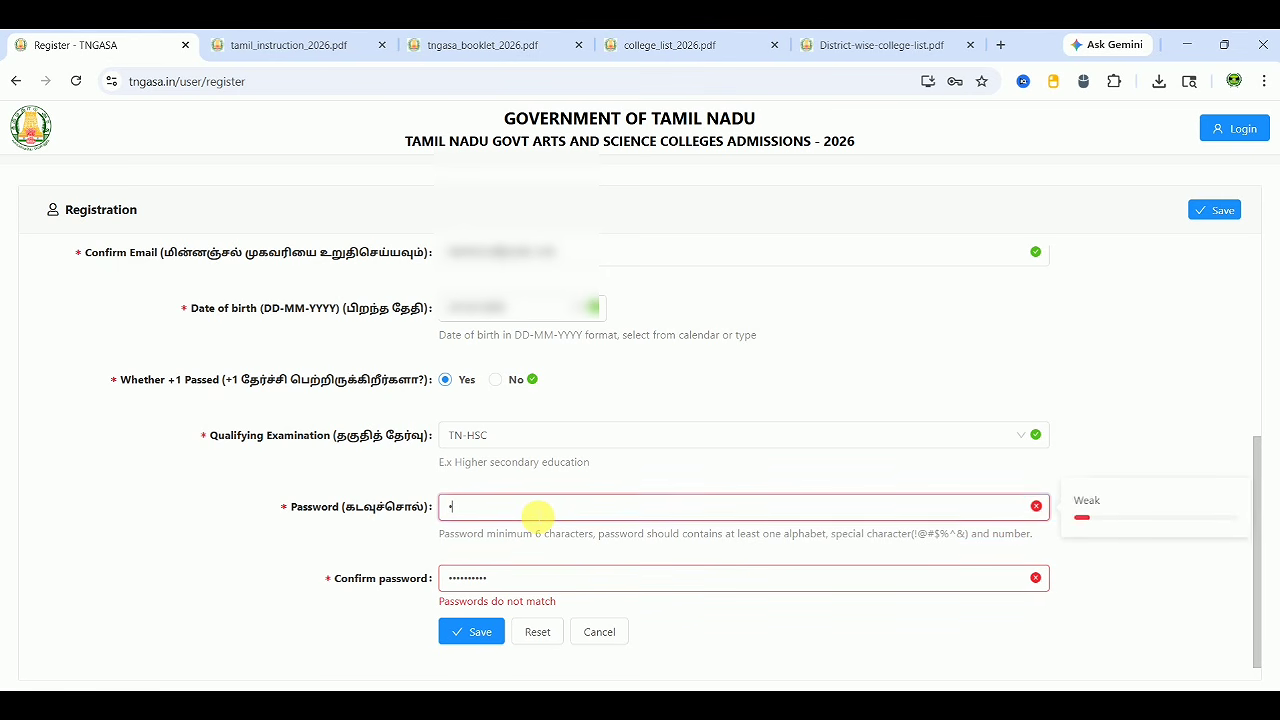
pyautogui.write('******')
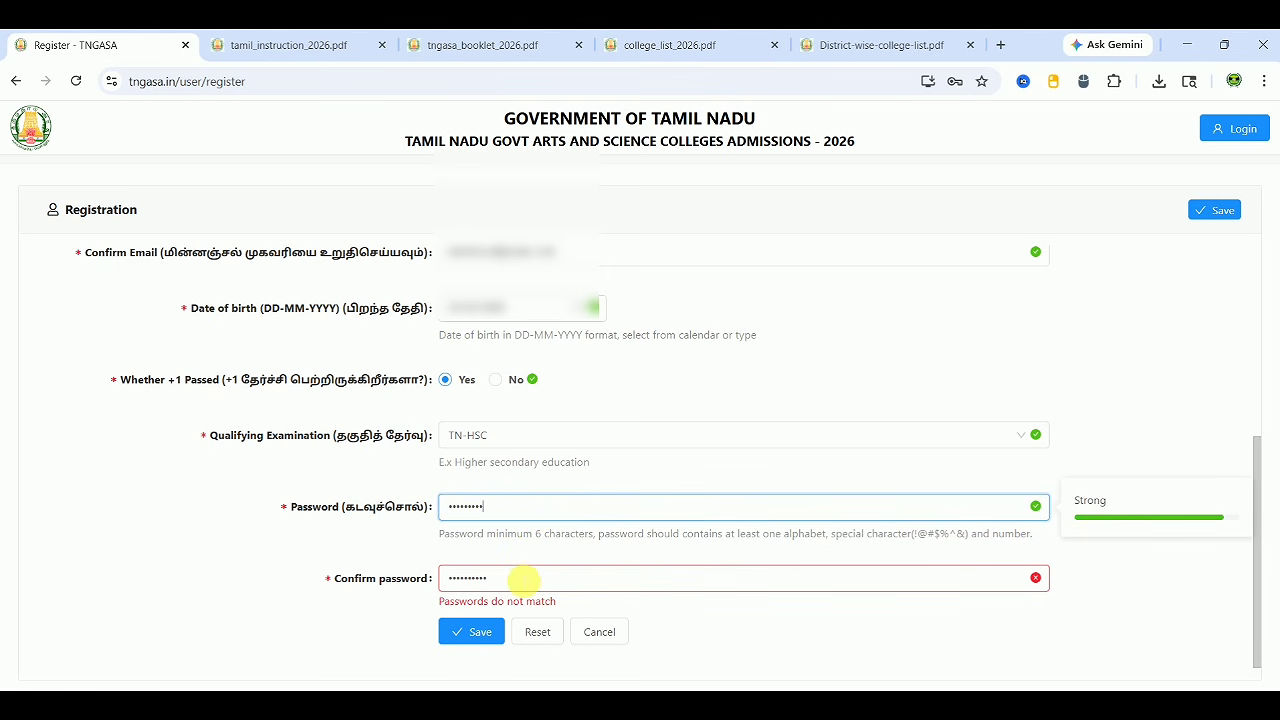
pyautogui.doubleClick(523, 580)
pyautogui.write('*****')
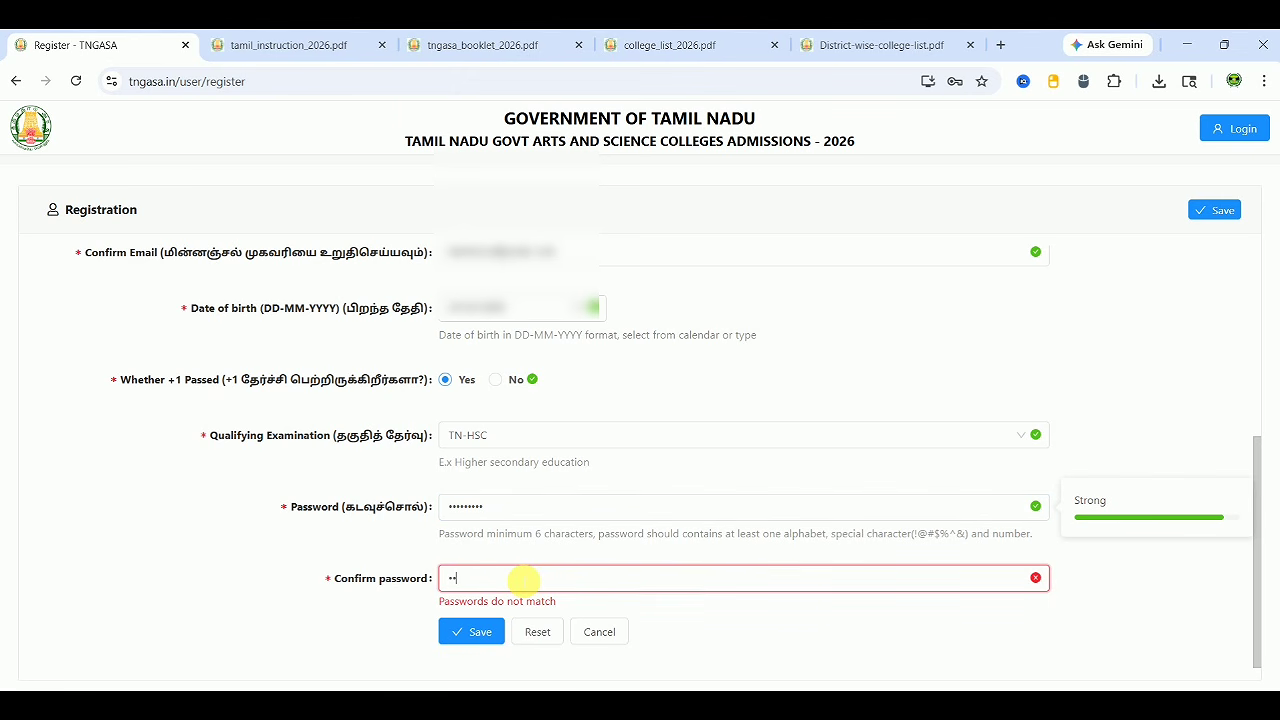
pyautogui.write('****')
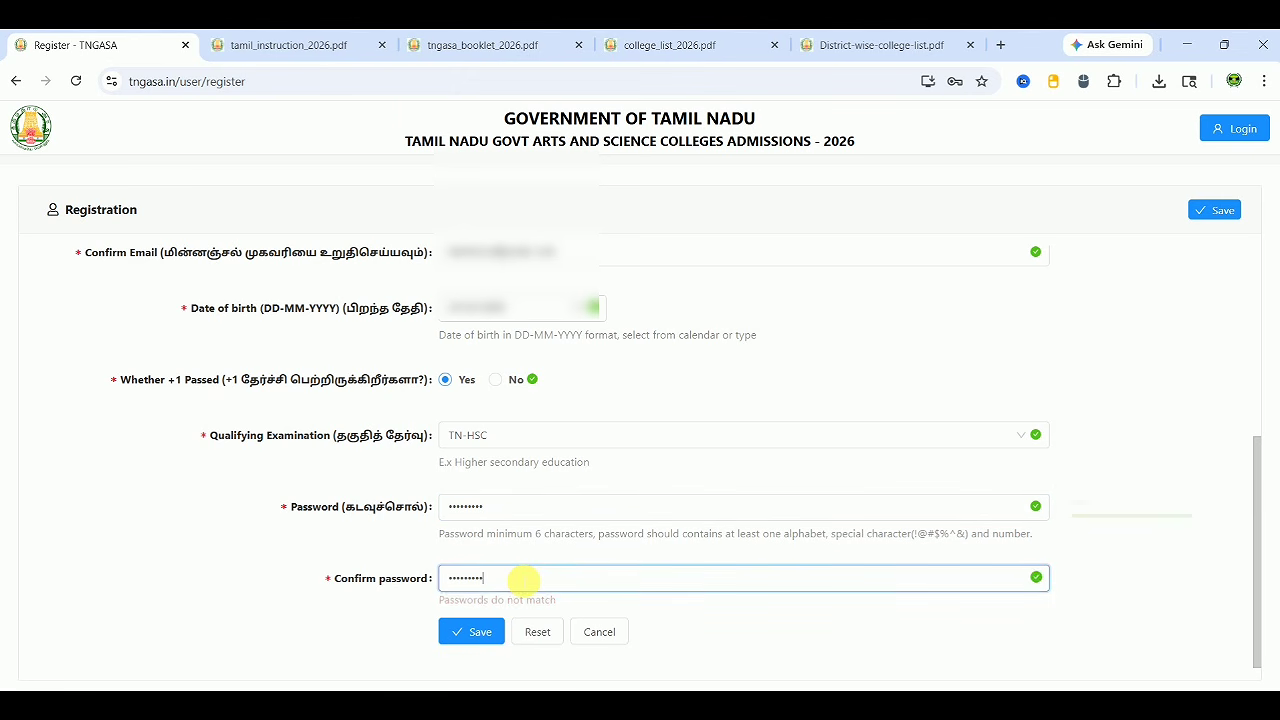
# - Save and confirm the registration, dismiss the password warning, and submit the received OTP
pyautogui.click(470, 631)
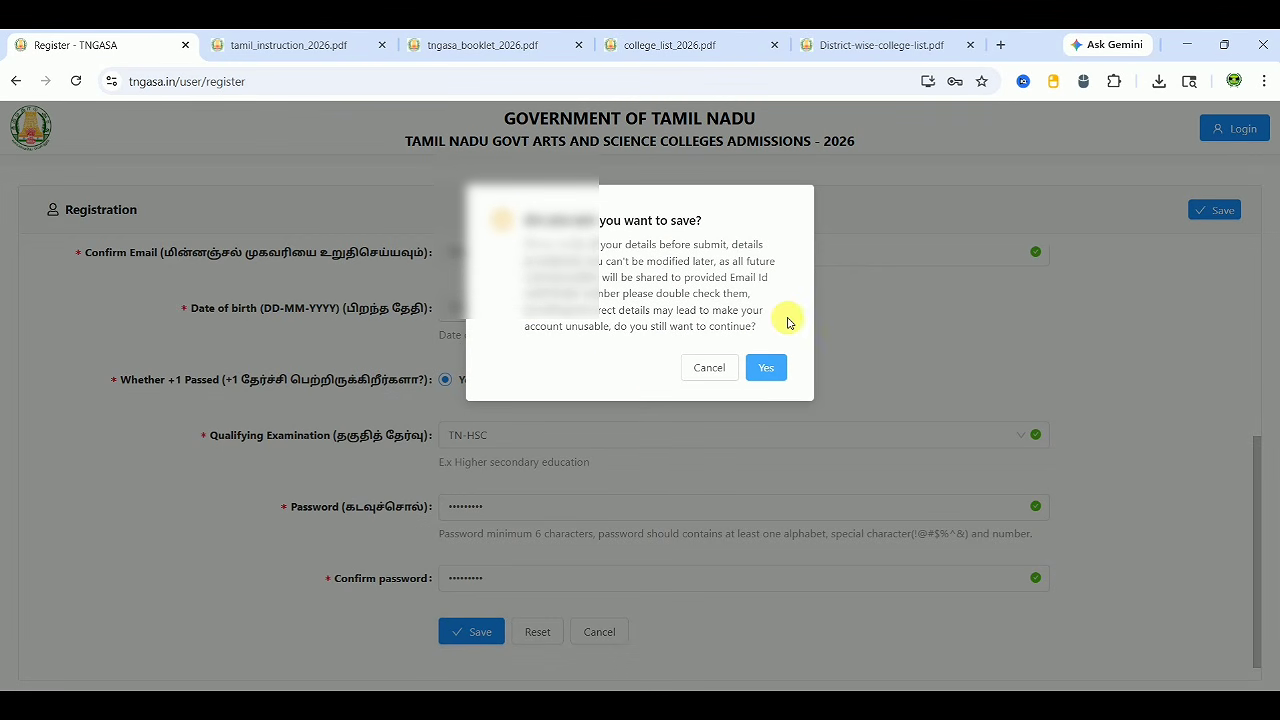
pyautogui.click(768, 369)
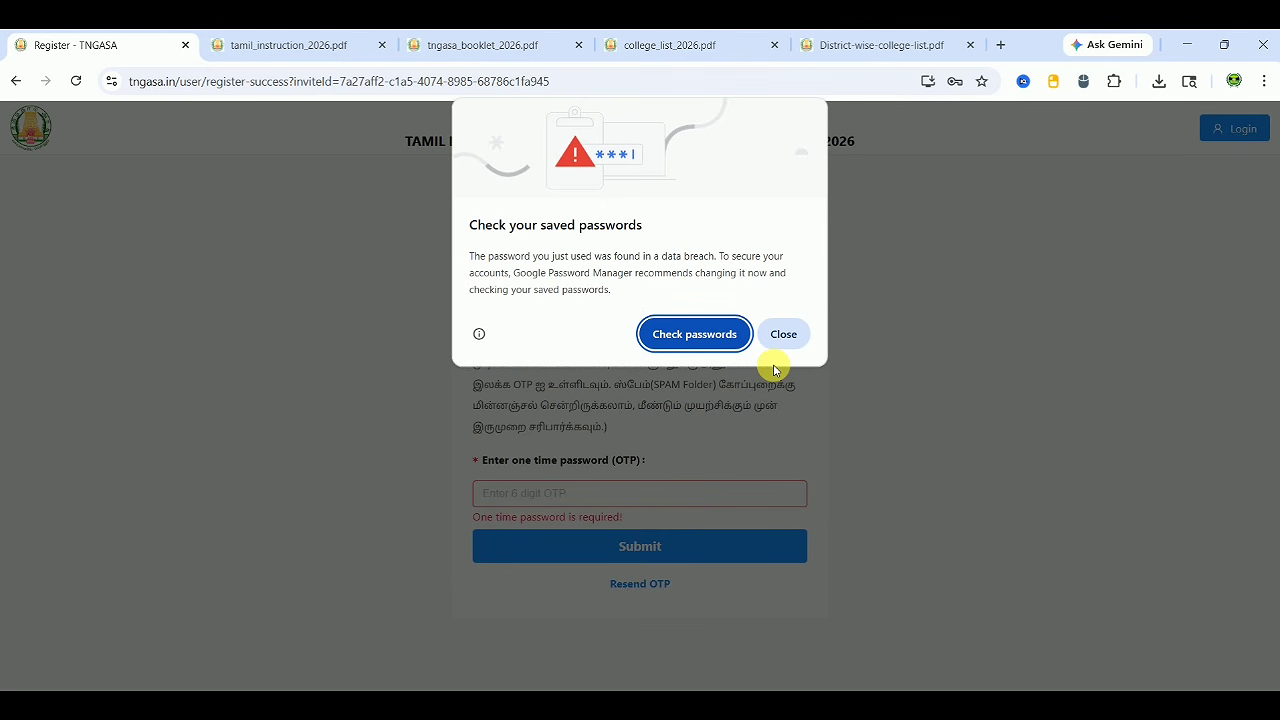
pyautogui.click(794, 337)
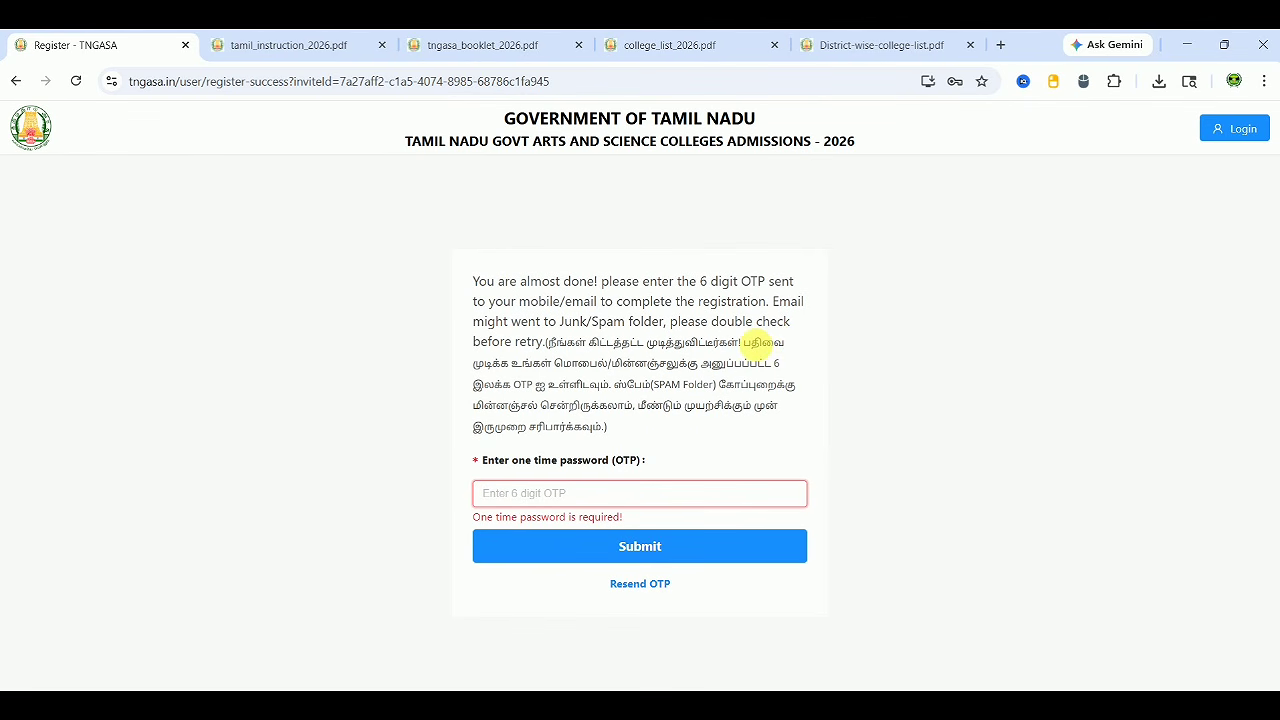
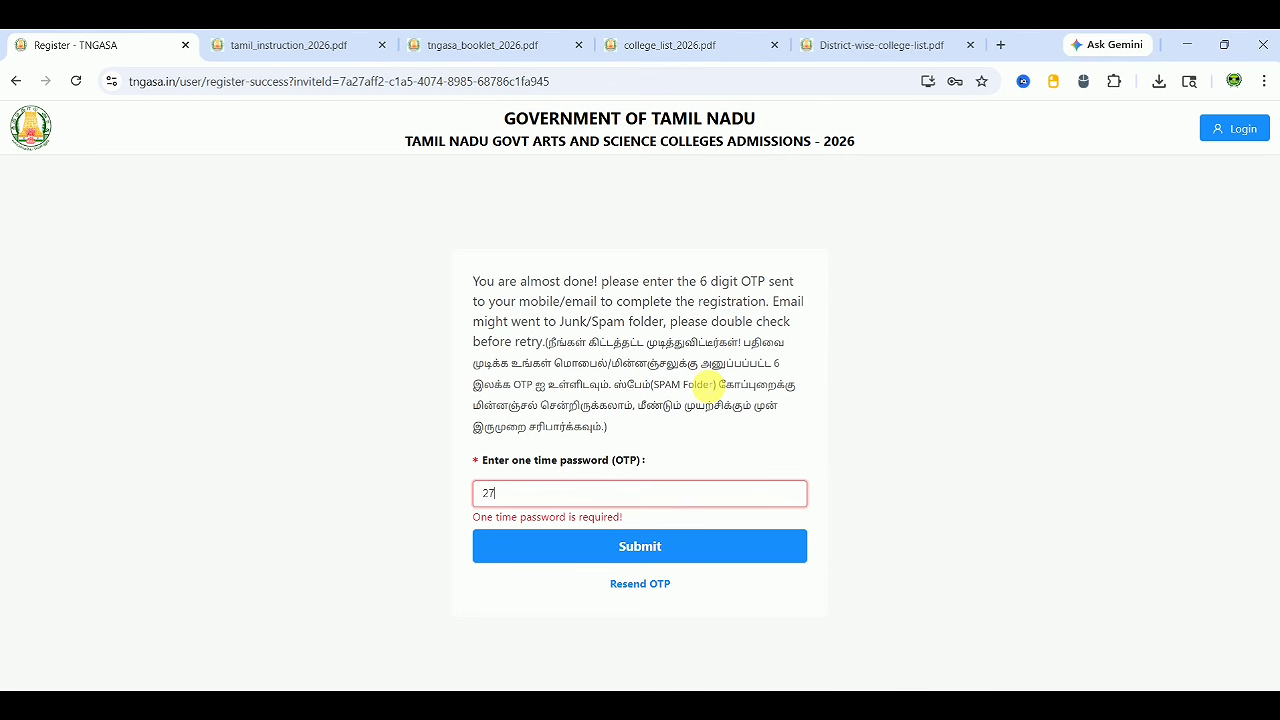
pyautogui.click(632, 545)
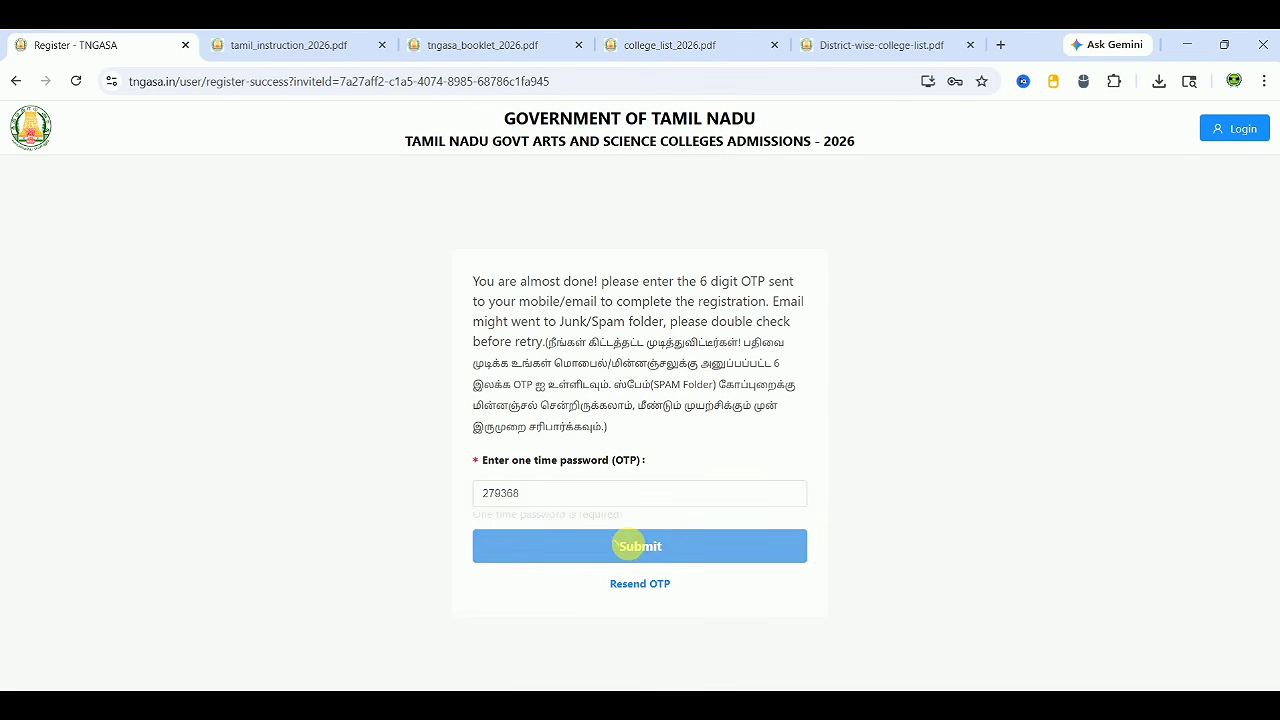
pyautogui.click(552, 403)
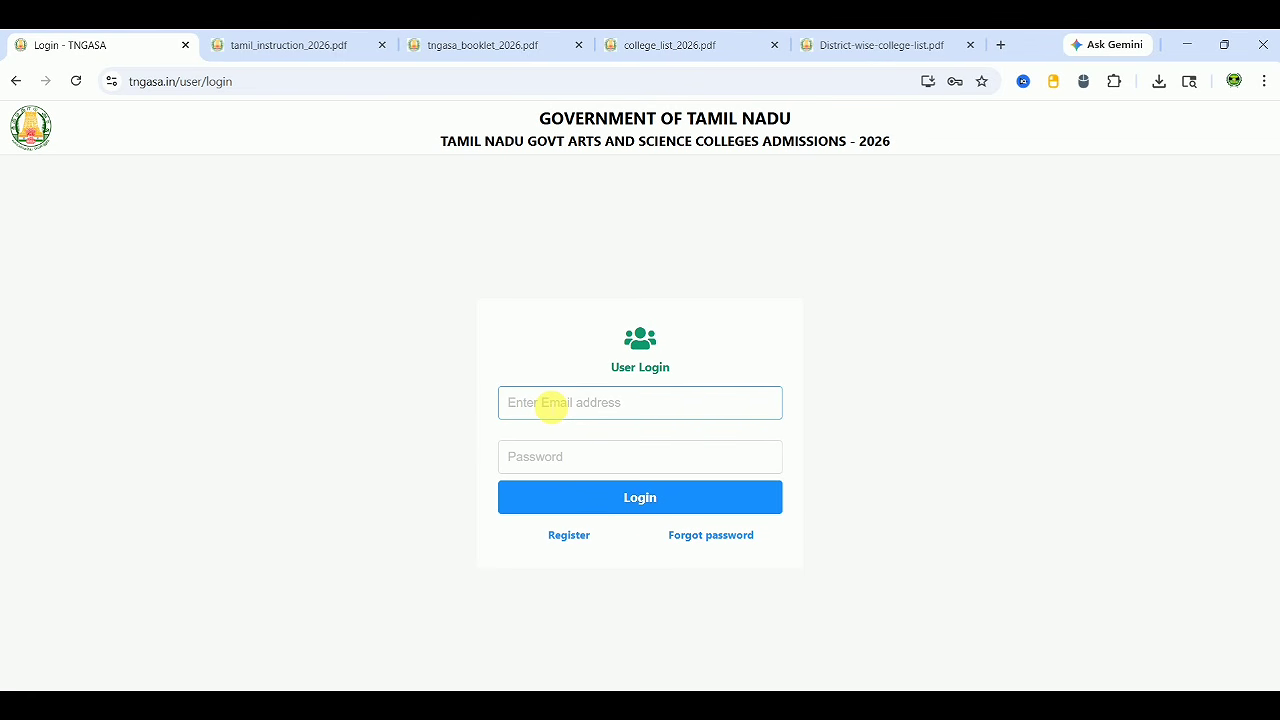
# - Log in with the registered email and password, then close Chrome's password warning
pyautogui.write('????')
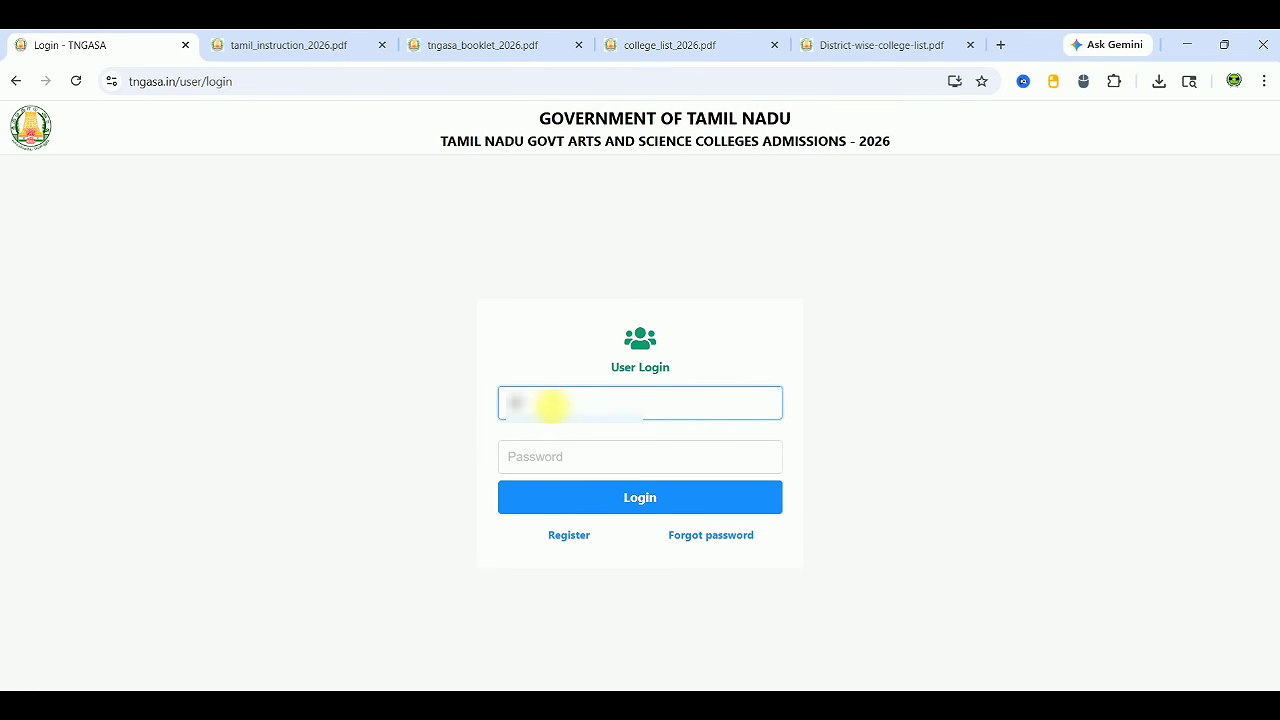
pyautogui.write('?????????')
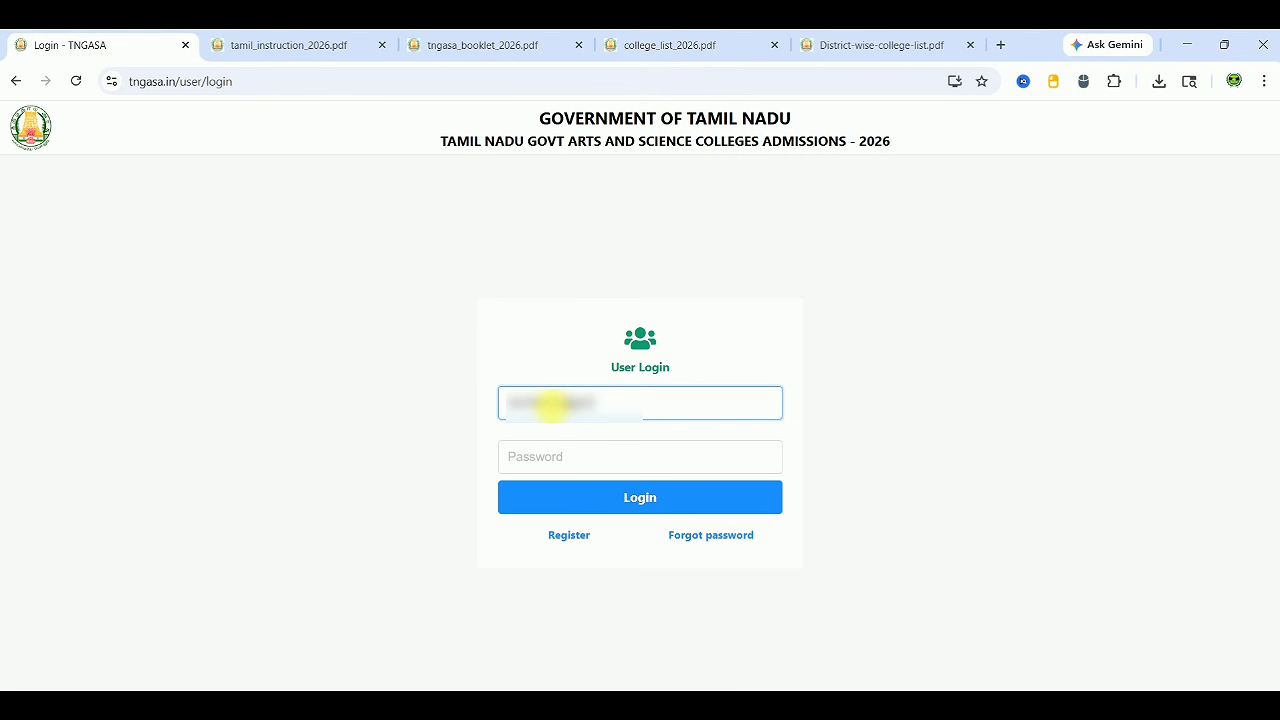
pyautogui.write('??')
pyautogui.press('Tab')
pyautogui.write('?')
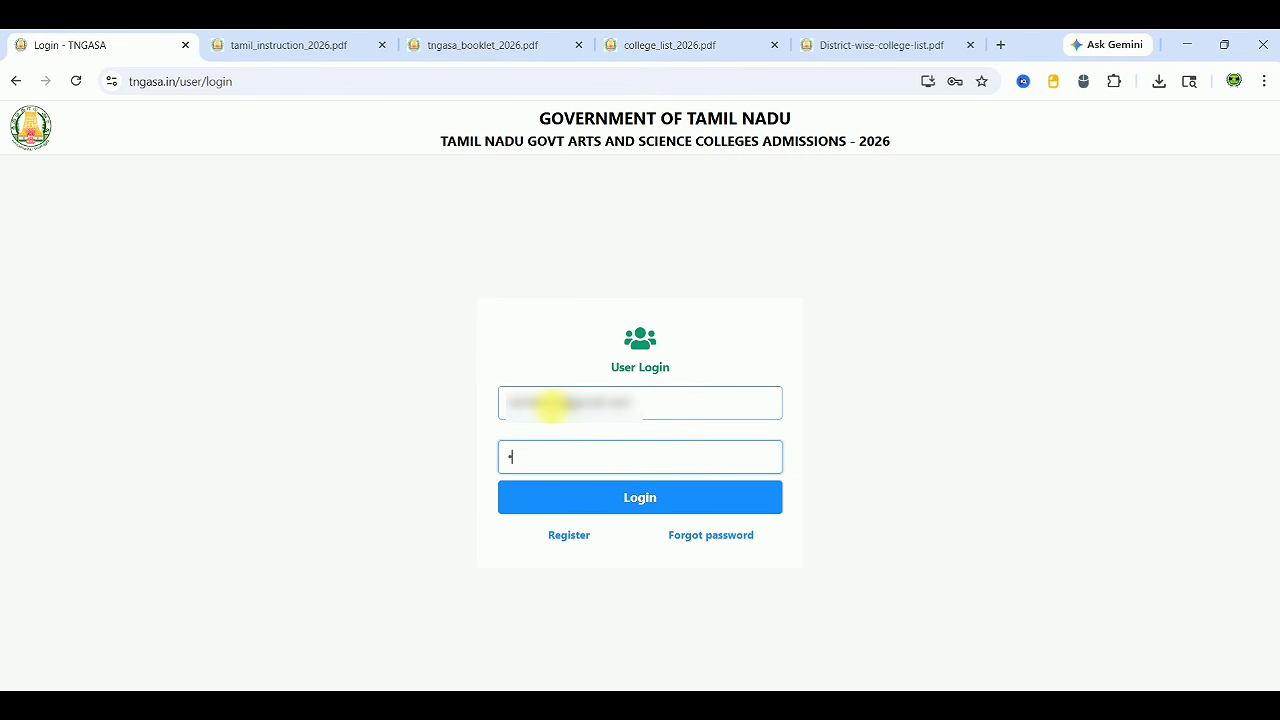
pyautogui.press('BackSpace')
pyautogui.write('?????????')
pyautogui.click(641, 495)
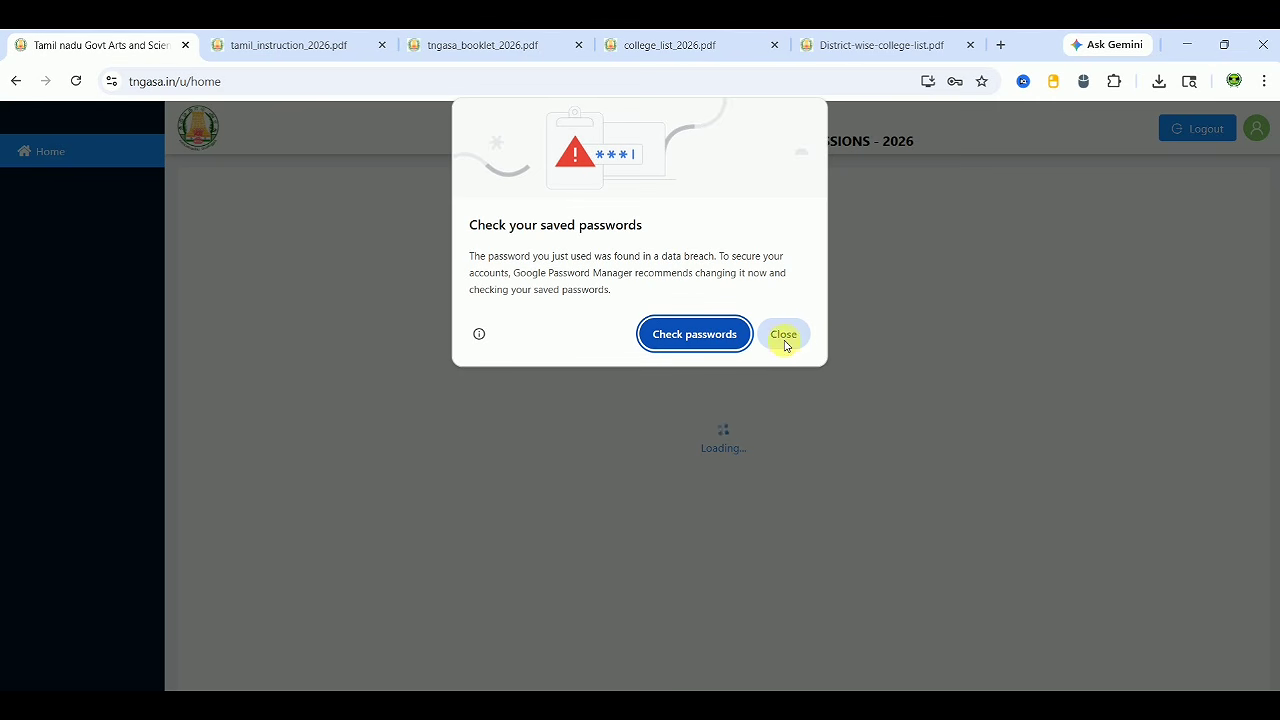
pyautogui.click(783, 335)
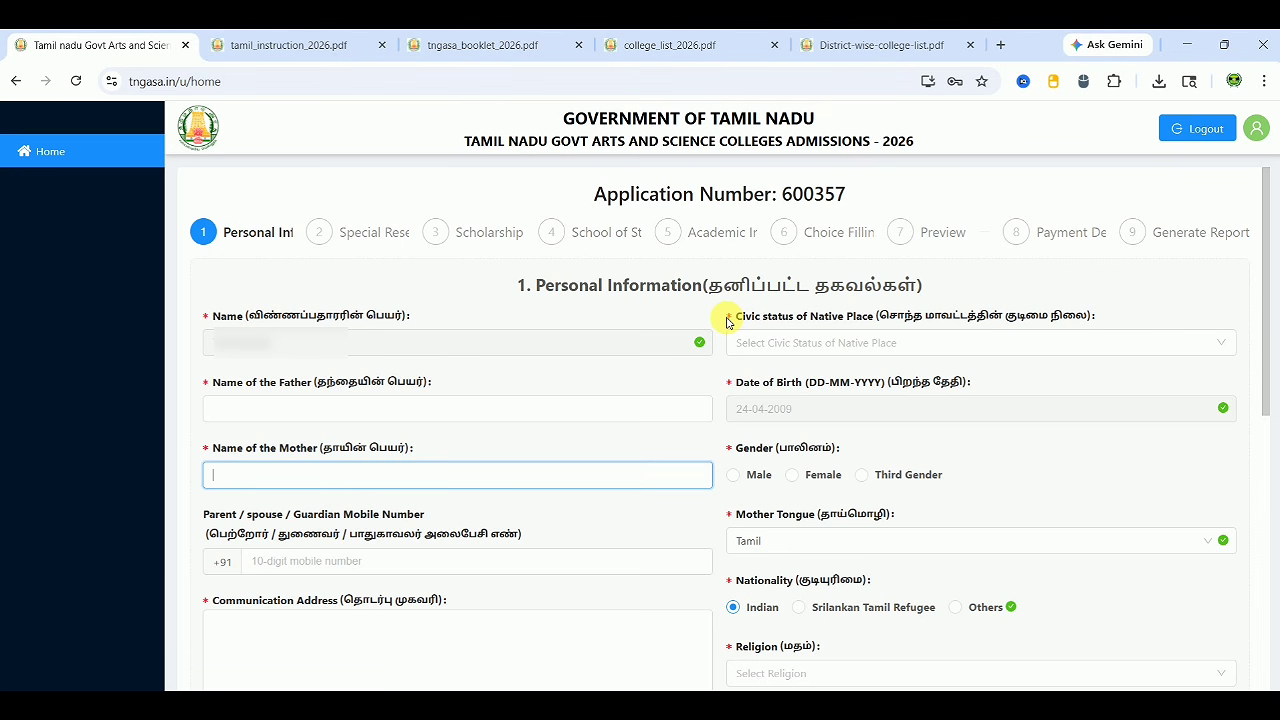
# - Set civic status to Village Panchayat and enter the father's and mother's names
pyautogui.click(901, 342)
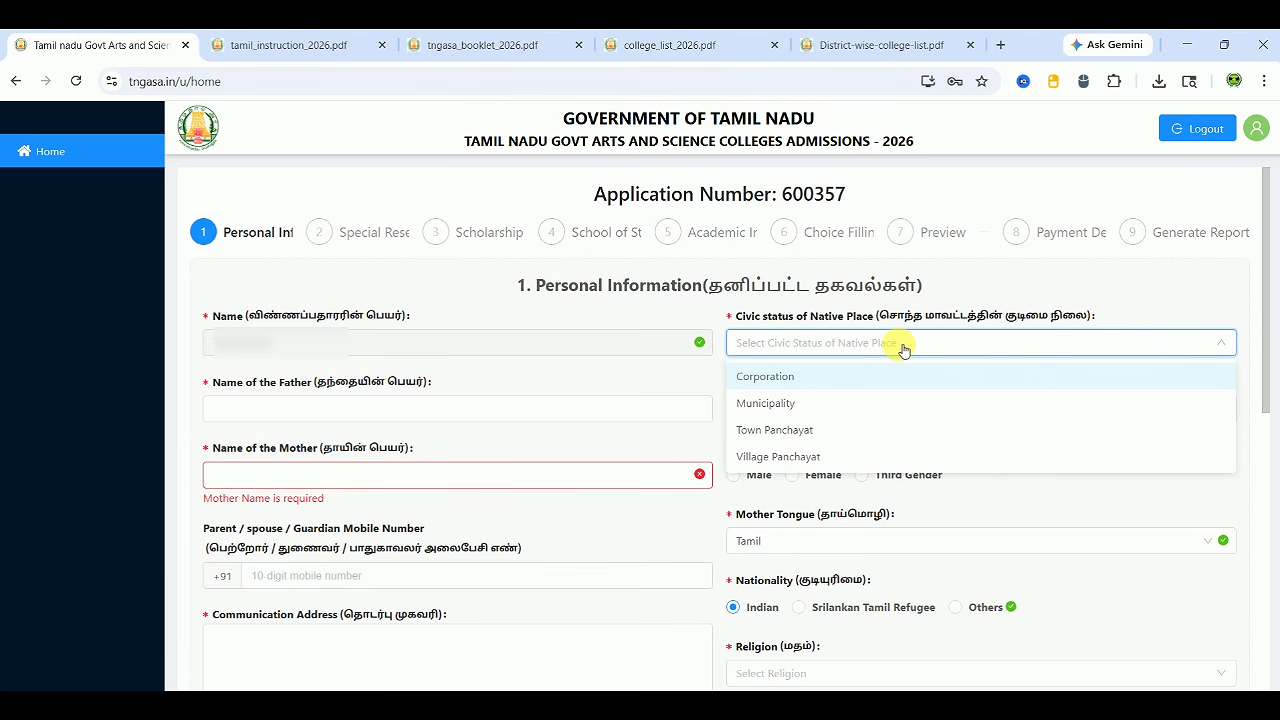
pyautogui.click(814, 458)
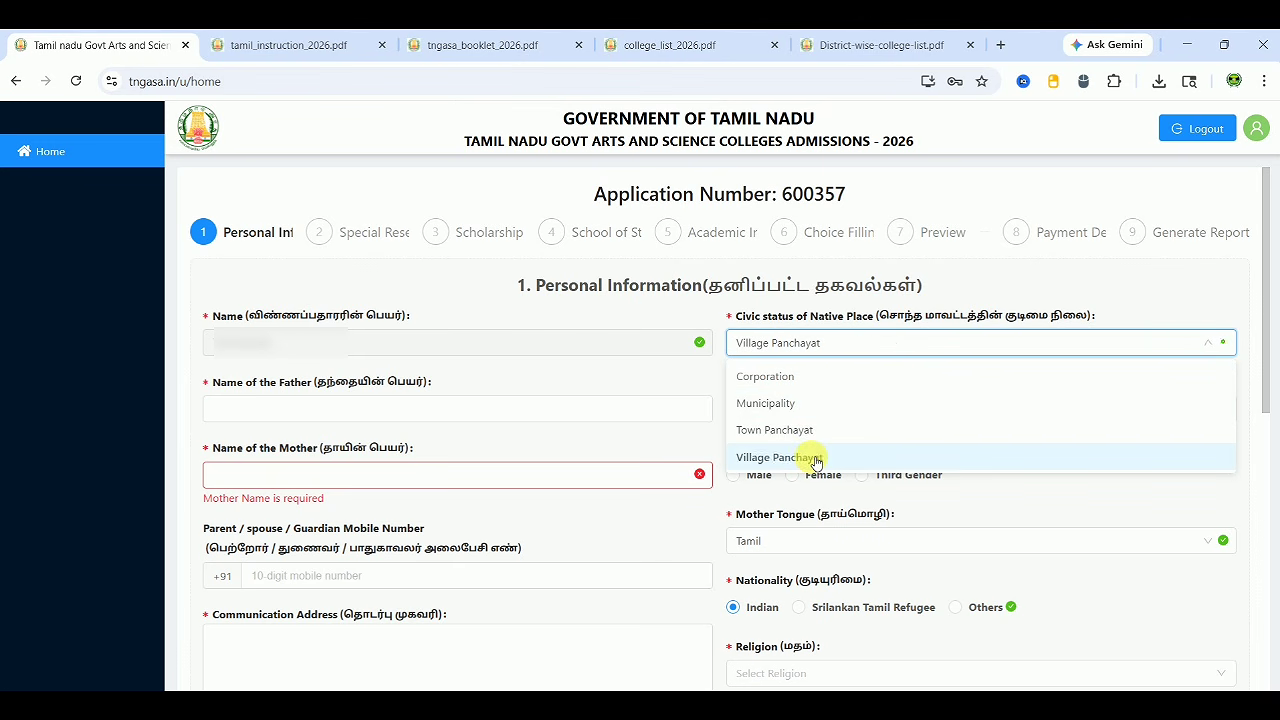
pyautogui.click(466, 412)
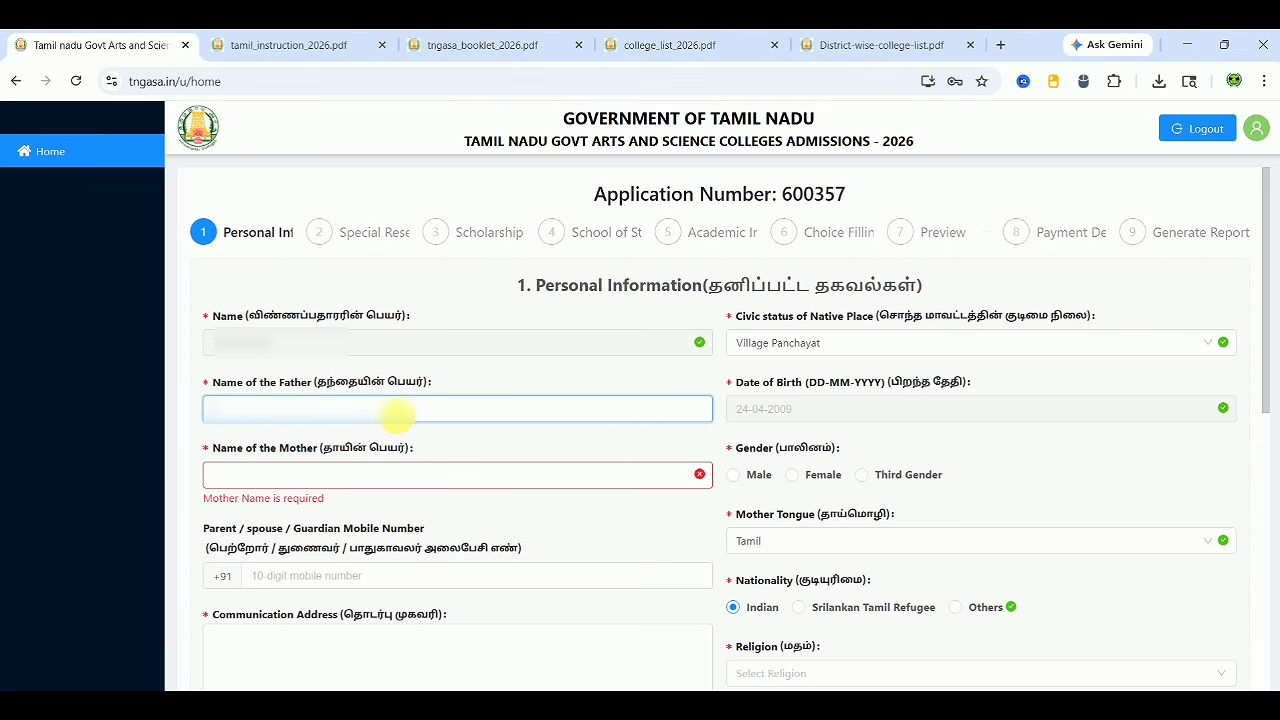
pyautogui.write('TAM')
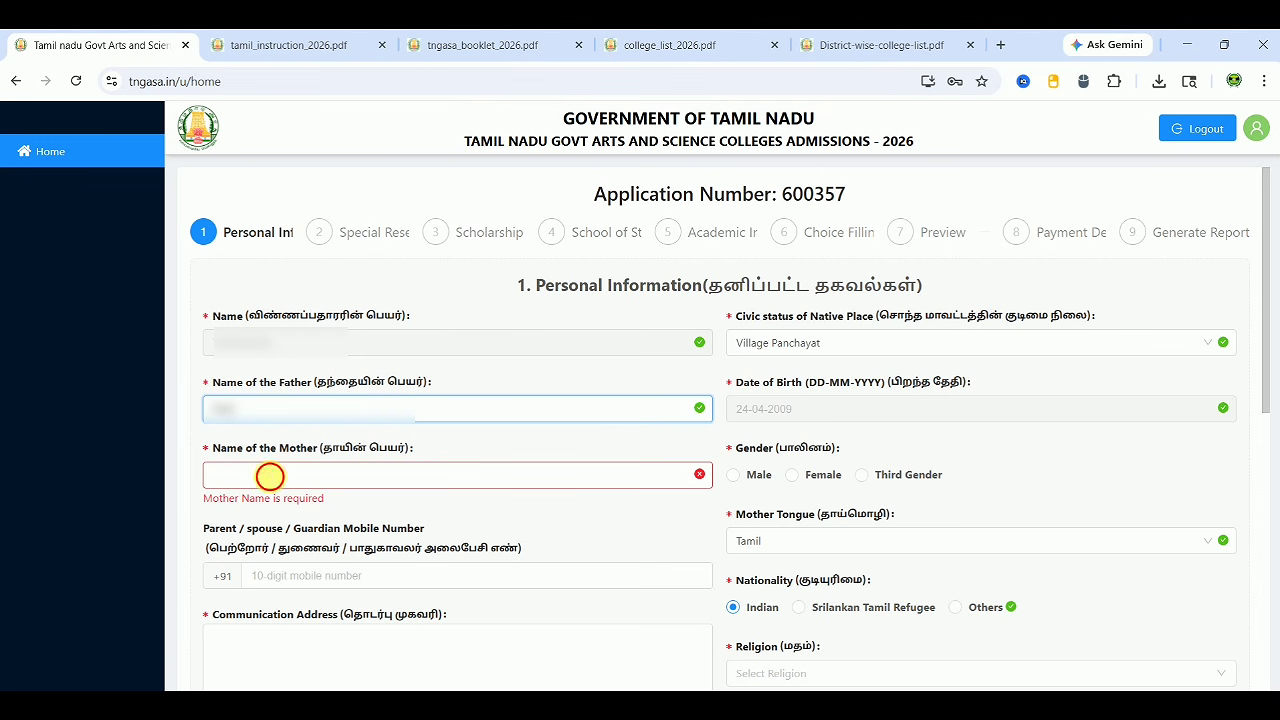
pyautogui.click(270, 476)
pyautogui.write('M')
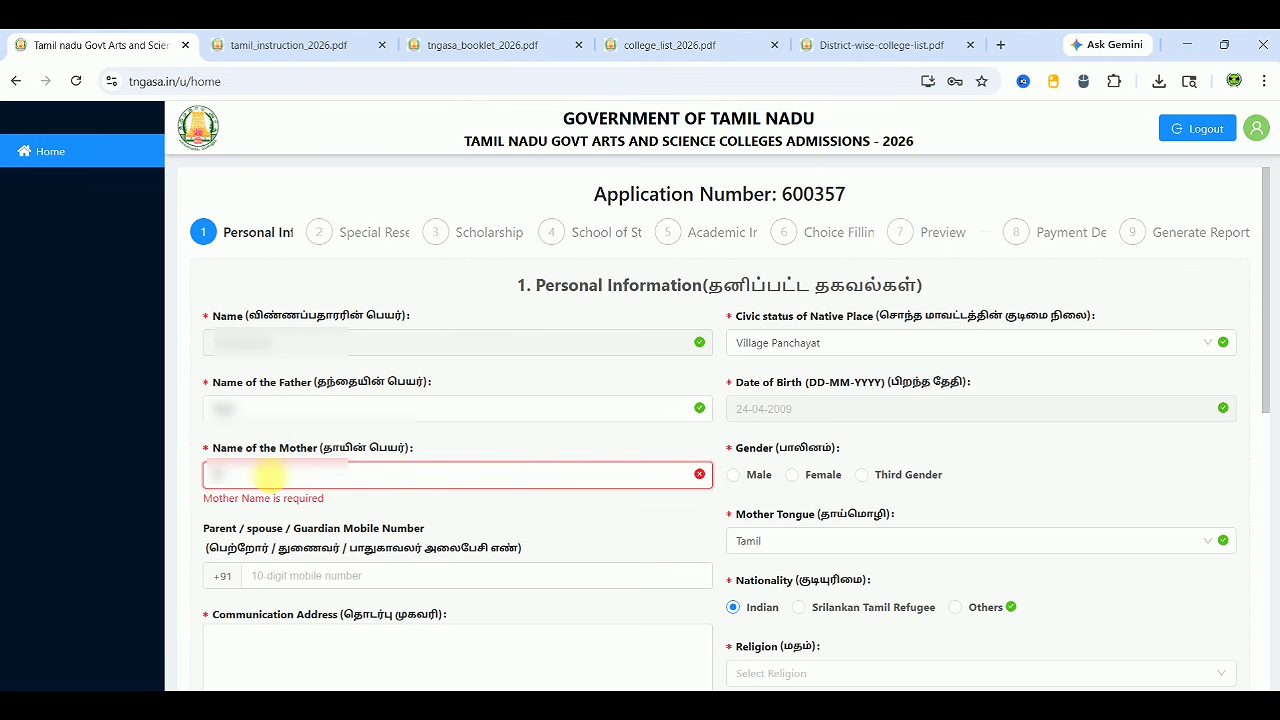
pyautogui.write('eena')
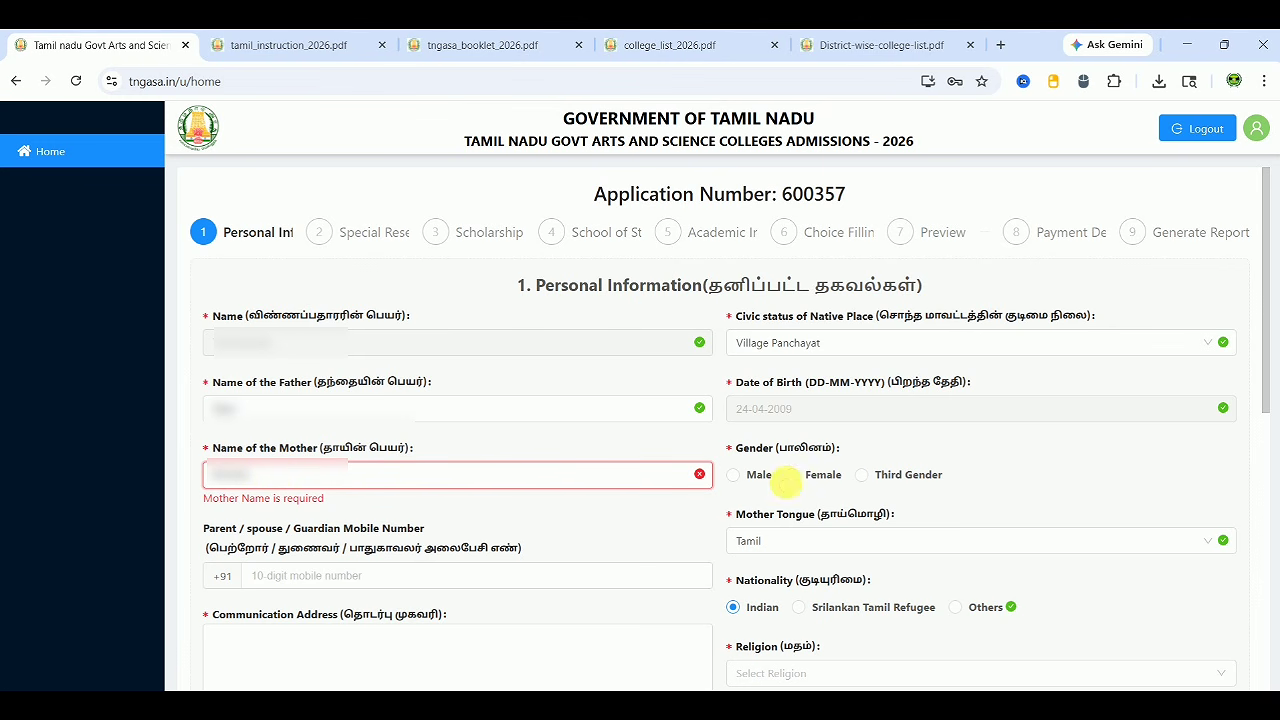
# - Select Male gender, keep Tamil as mother tongue, and choose Hindu religion
pyautogui.click(734, 475)
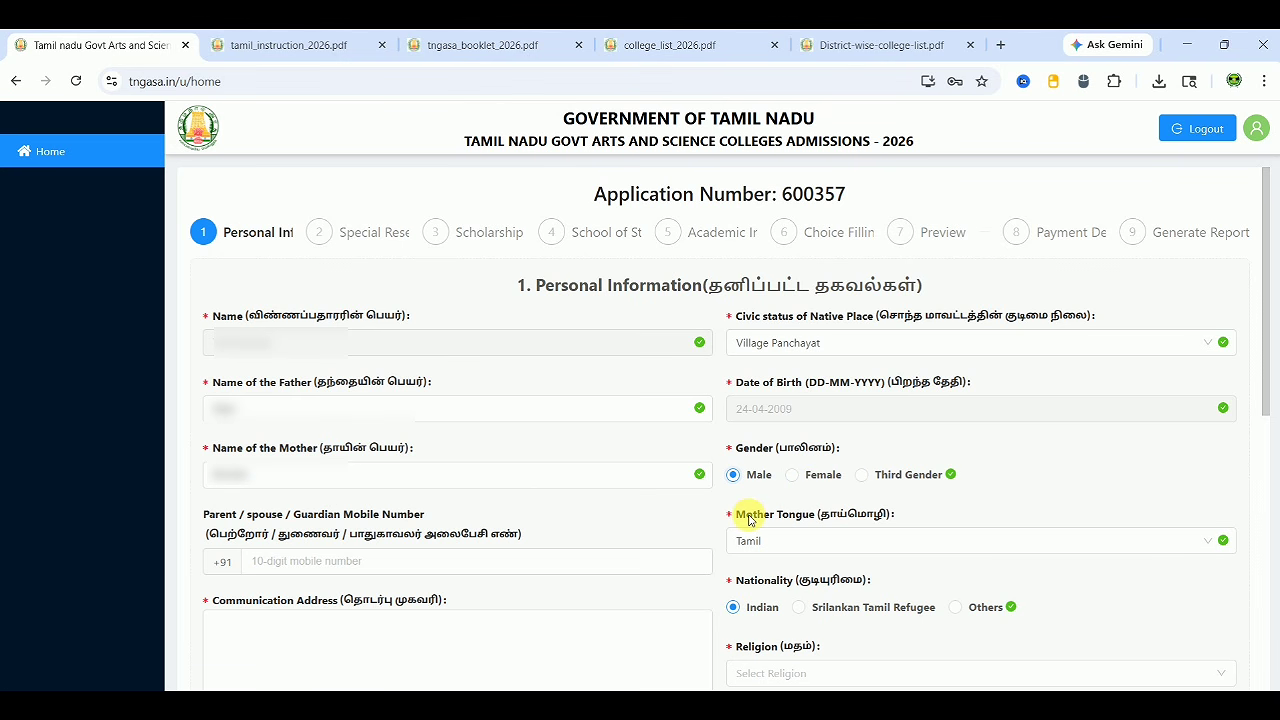
pyautogui.click(810, 546)
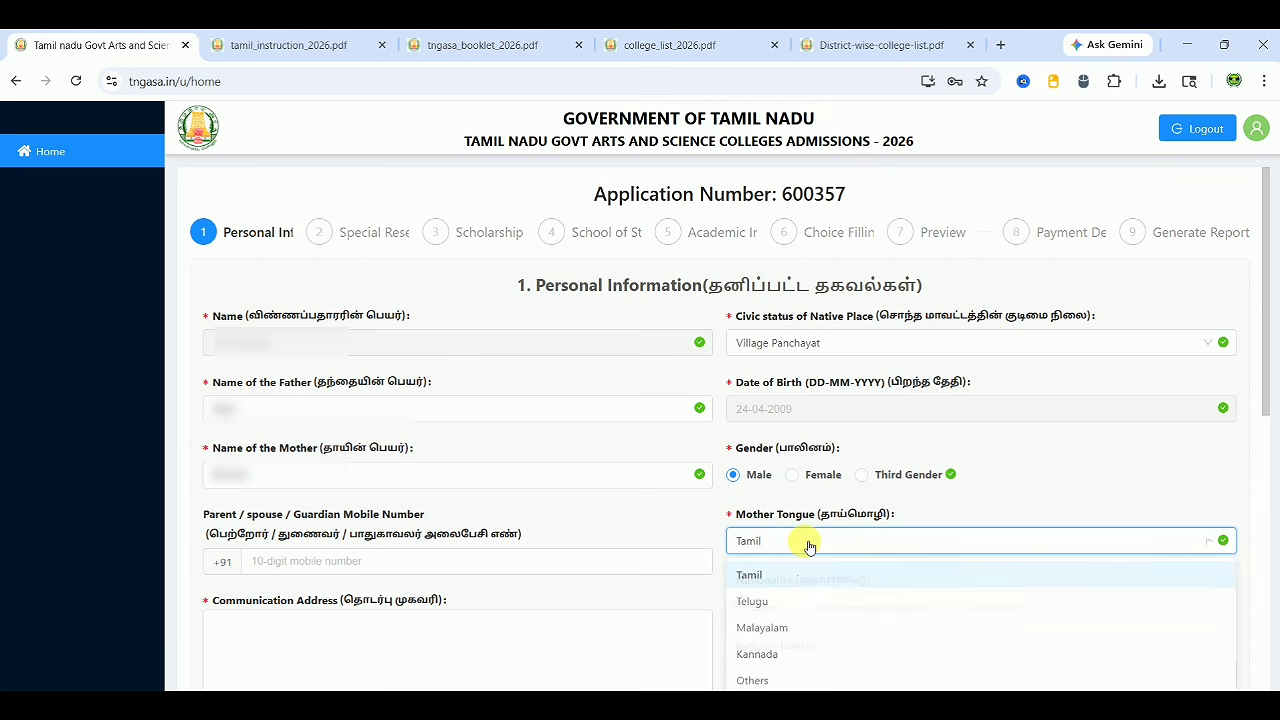
pyautogui.click(697, 518)
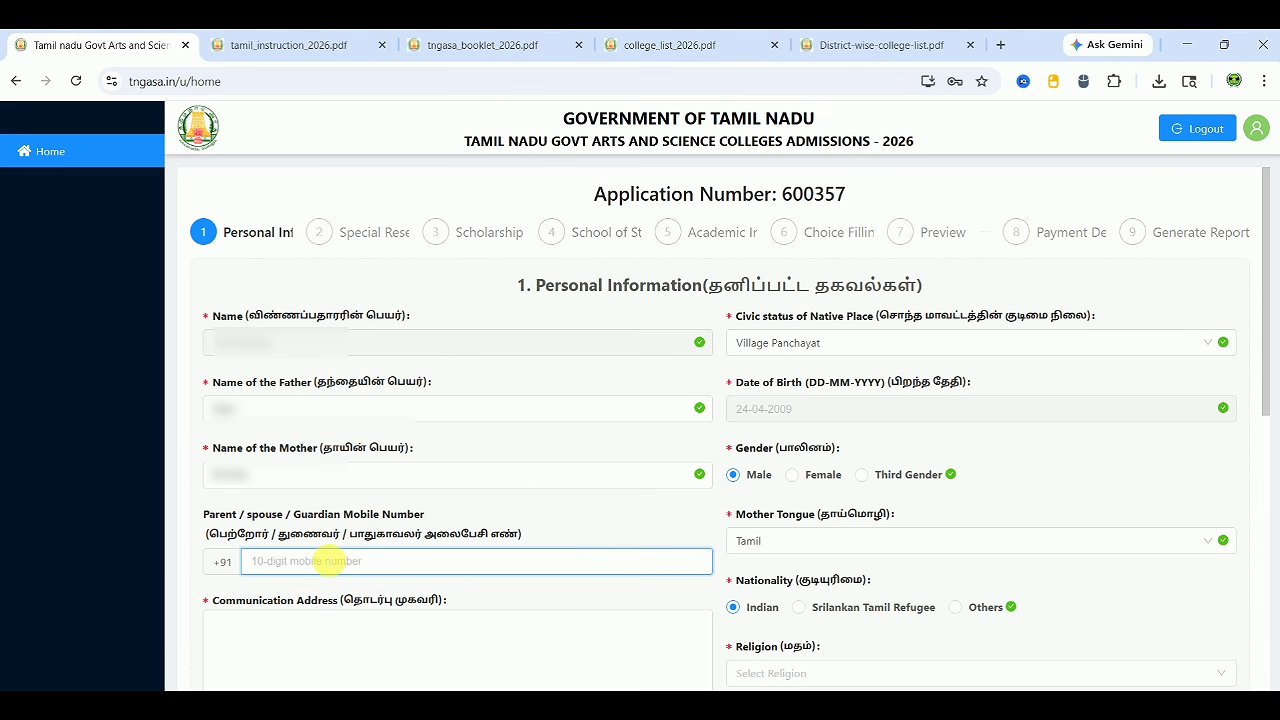
pyautogui.click(908, 679)
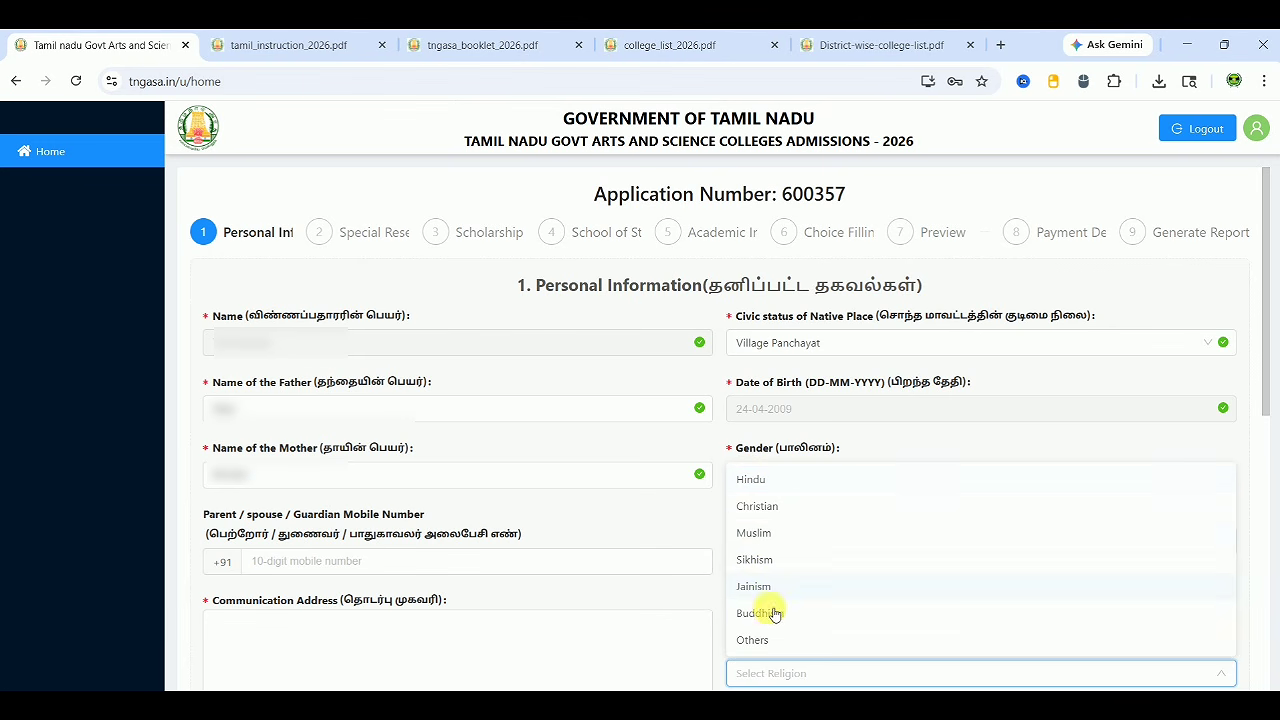
pyautogui.click(750, 485)
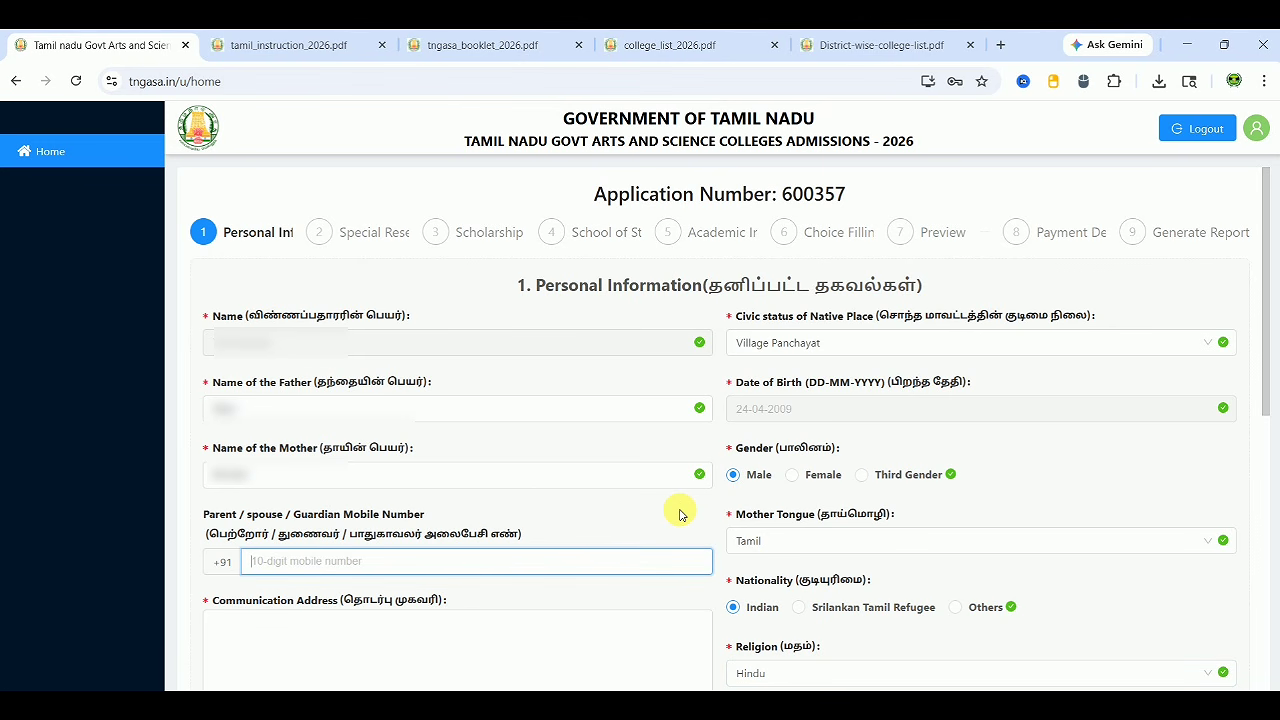
pyautogui.click(981, 456)
# - Enter the communication address and copy it to the permanent address
pyautogui.scroll(-1, 985, 463)
pyautogui.scroll(-4, 985, 463)
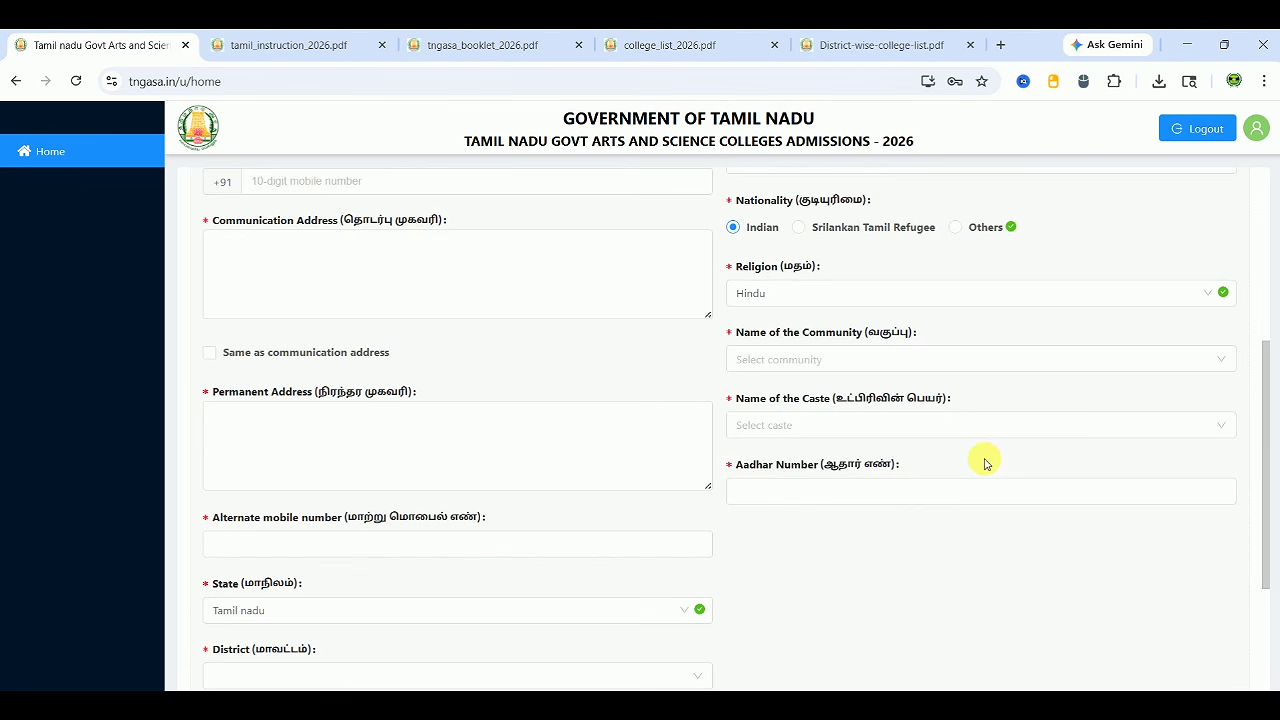
pyautogui.scroll(-1, 988, 464)
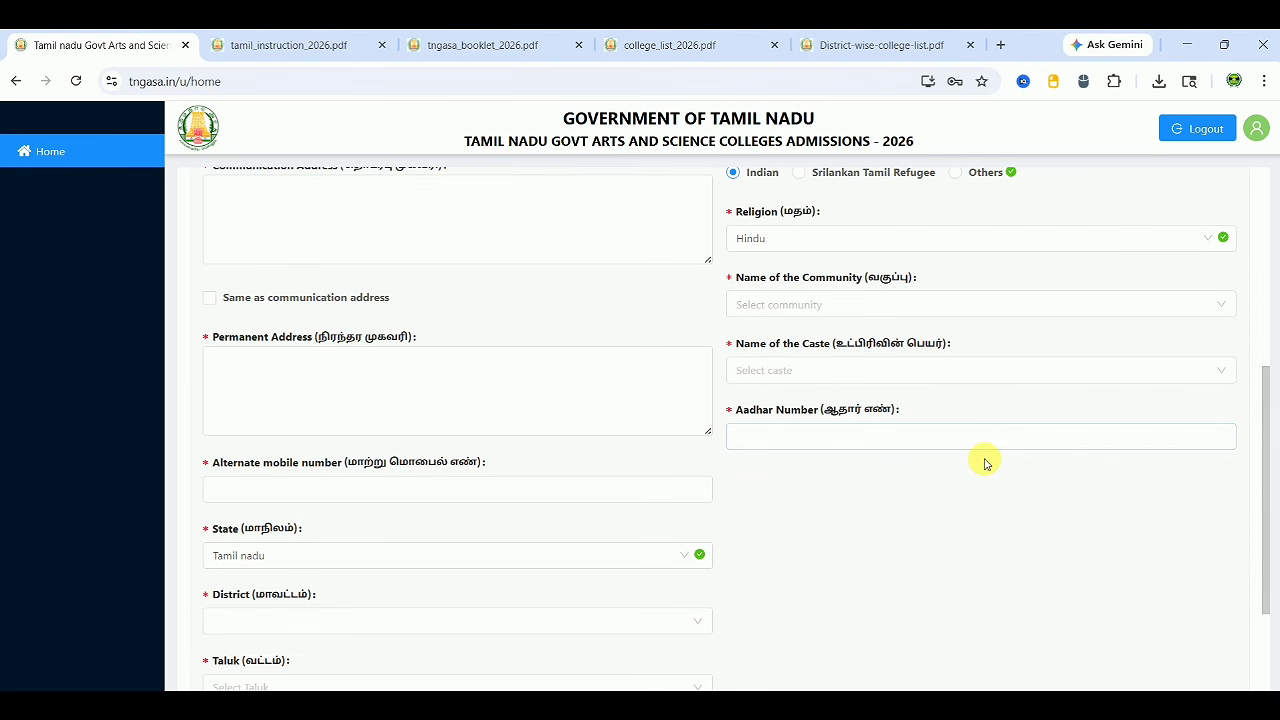
pyautogui.click(561, 222)
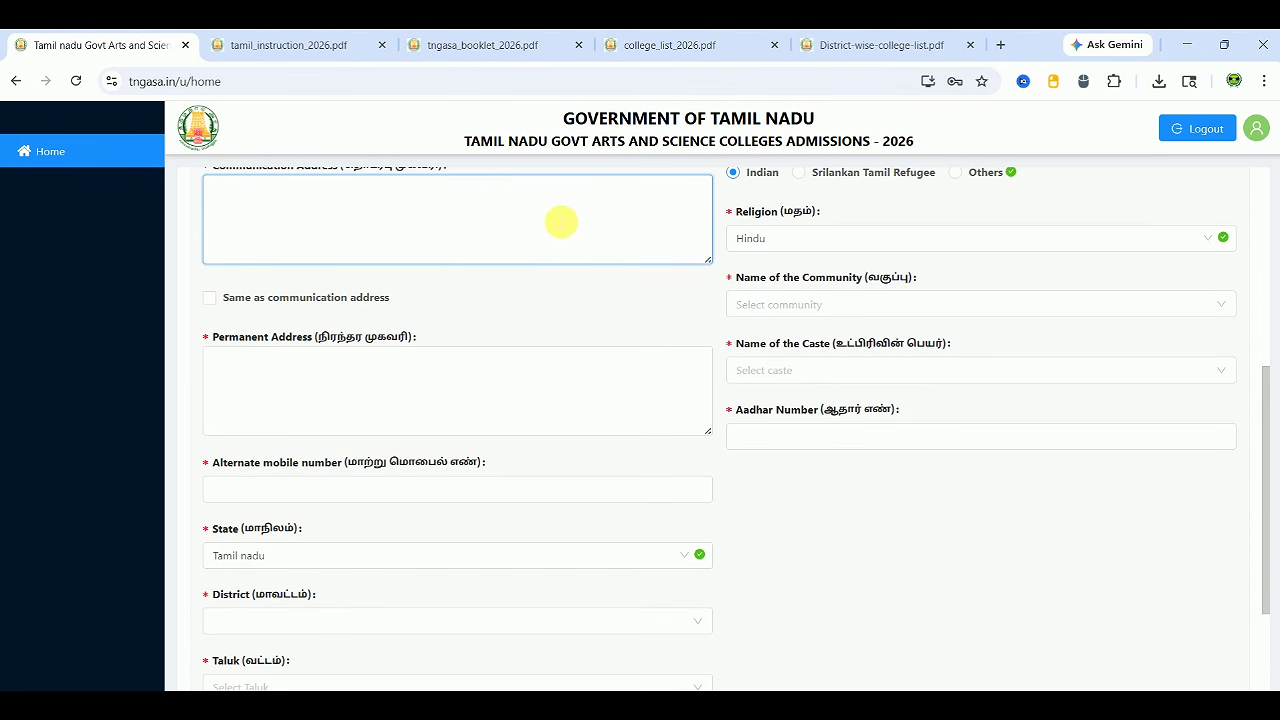
pyautogui.write('123')
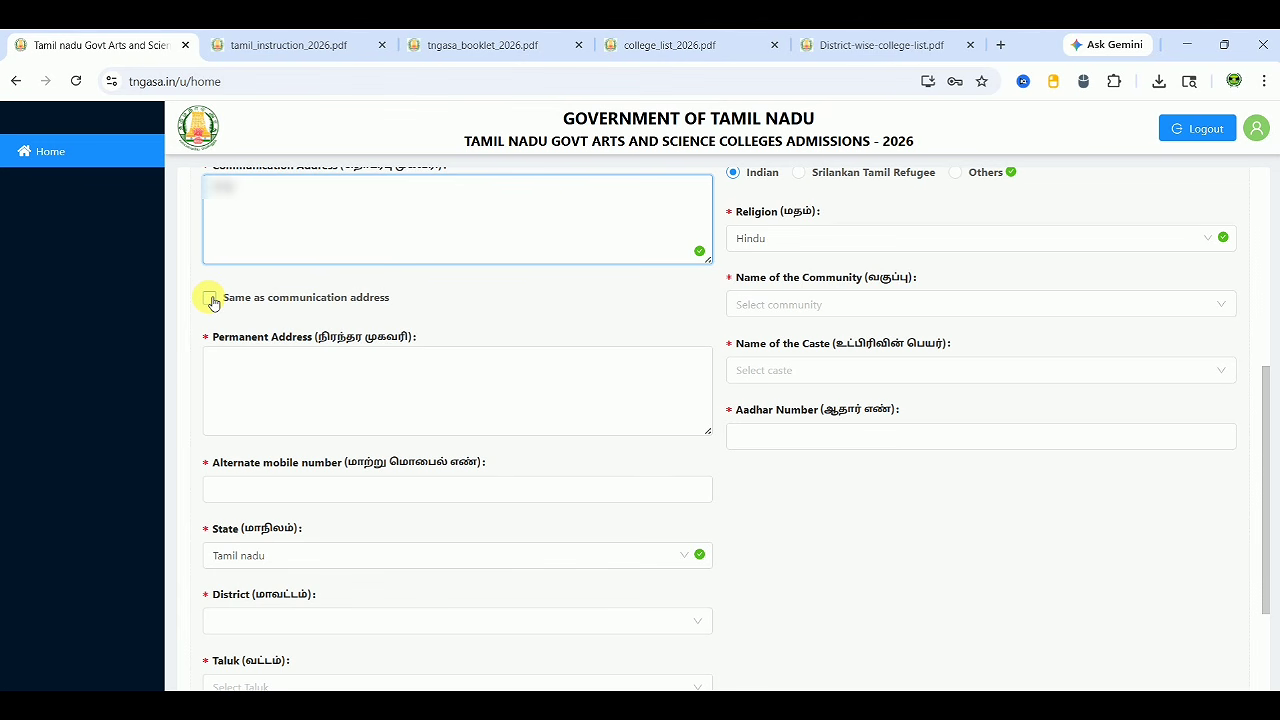
pyautogui.click(210, 298)
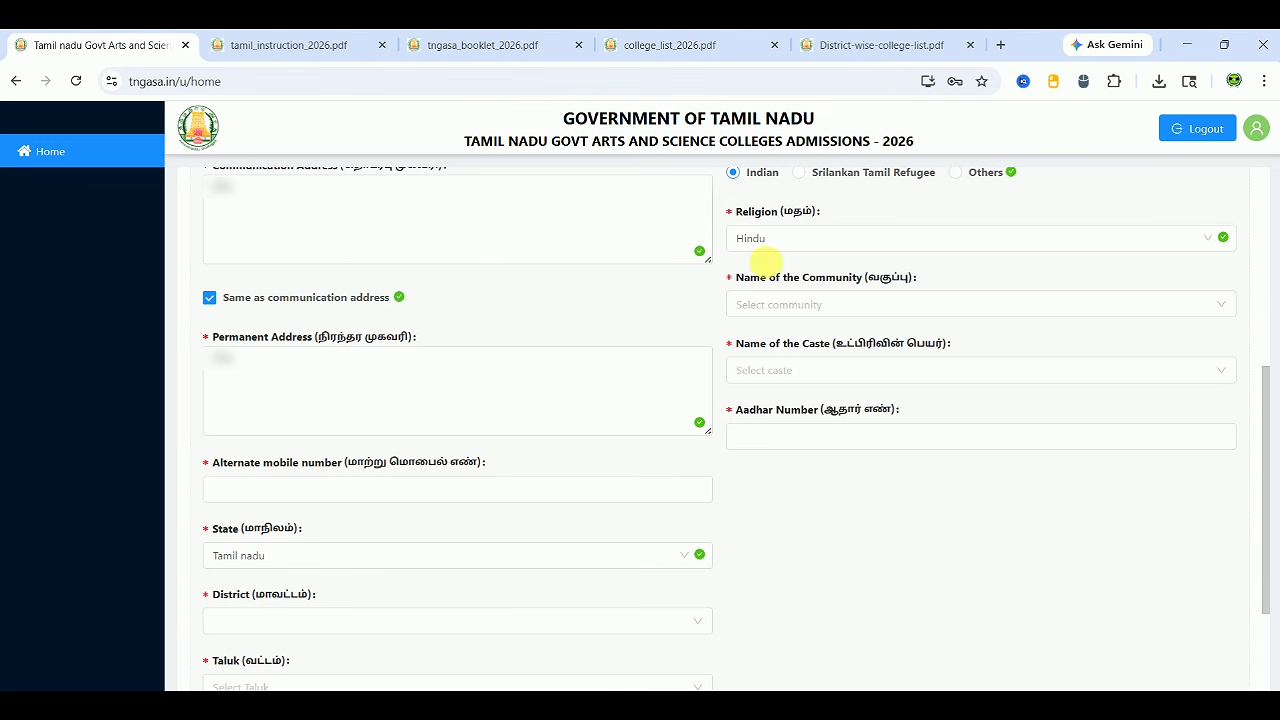
# - Set community to SC and caste to Adi Dravida
pyautogui.click(805, 311)
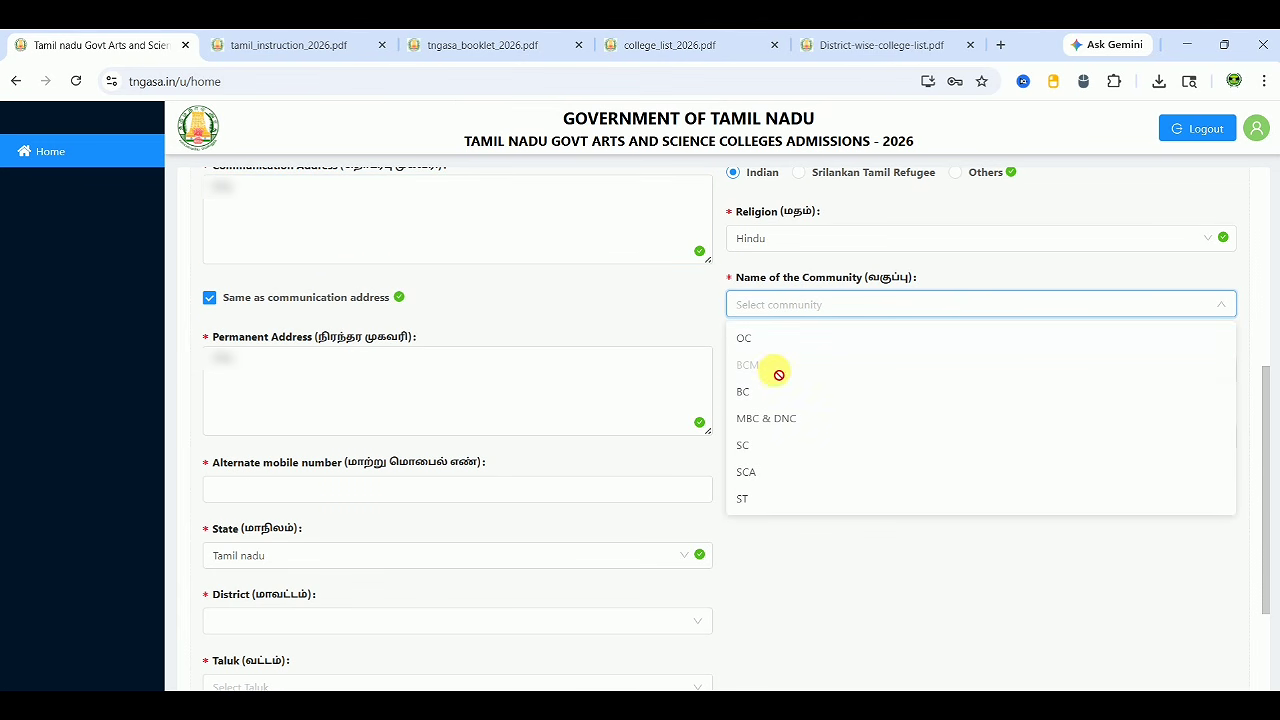
pyautogui.click(764, 444)
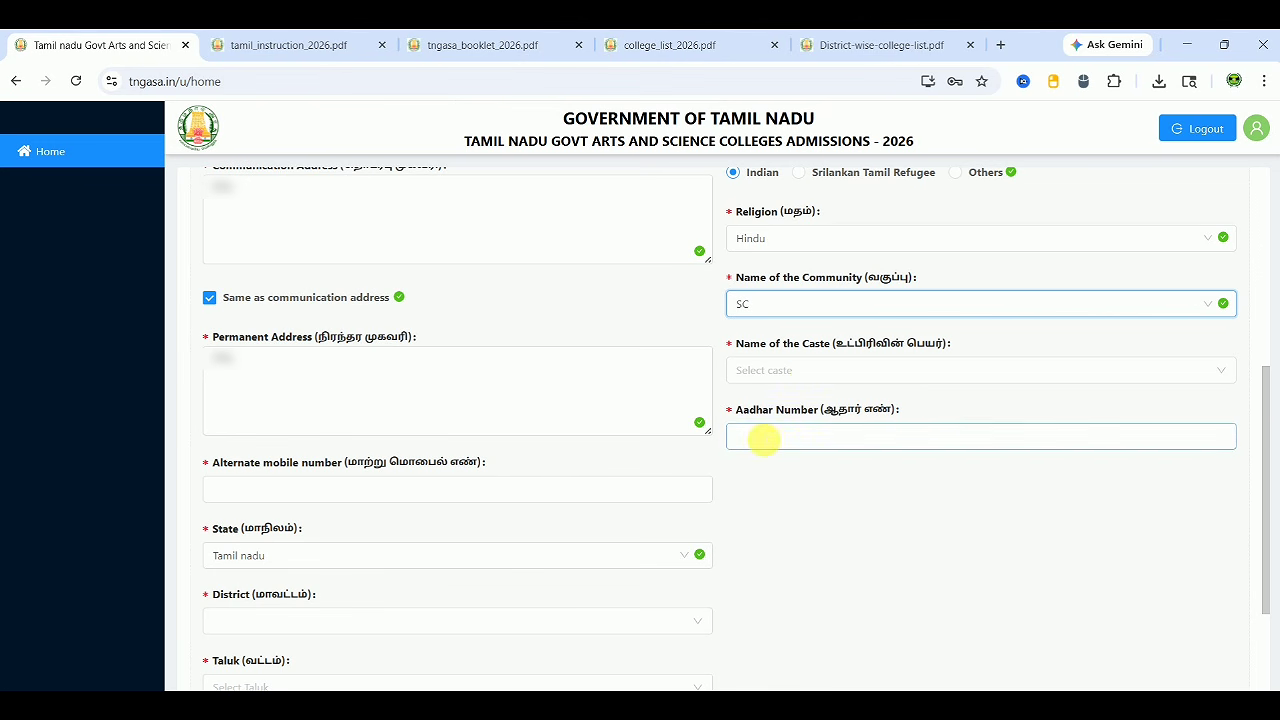
pyautogui.click(811, 372)
pyautogui.click(799, 407)
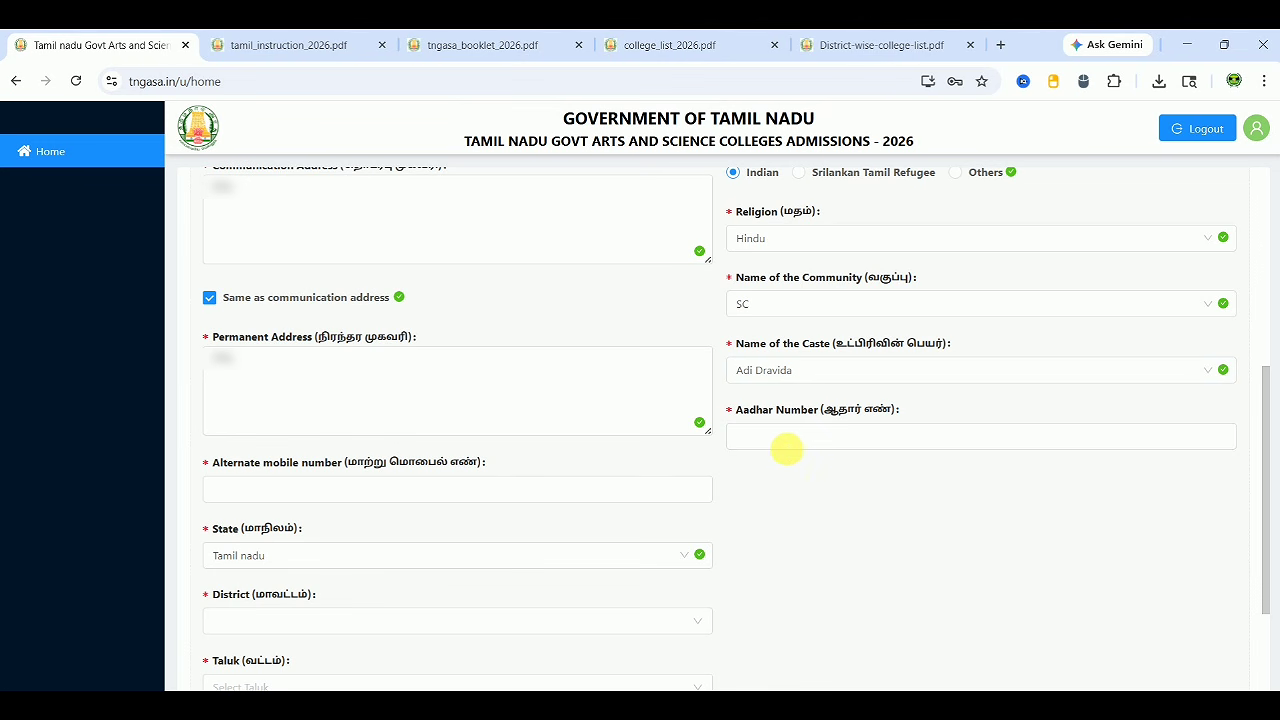
# - Enter the applicant's Aadhar number and alternate mobile number
pyautogui.click(785, 443)
pyautogui.write('****')
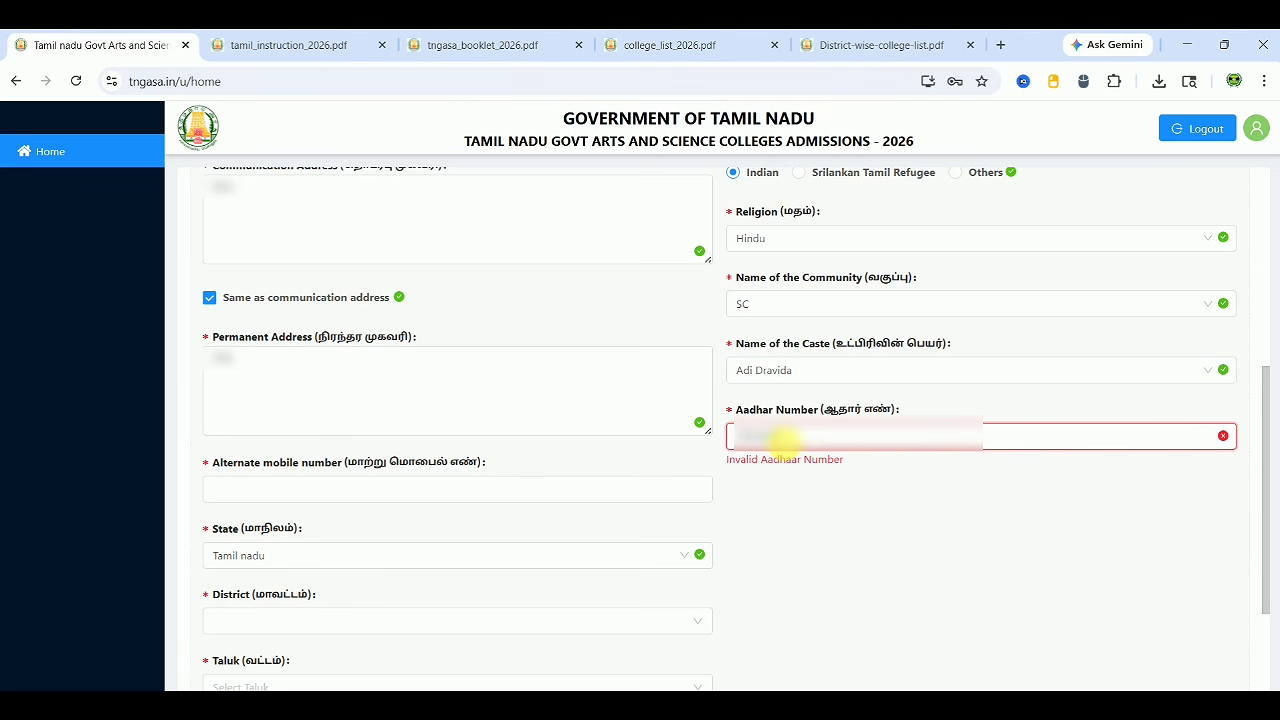
pyautogui.write('********')
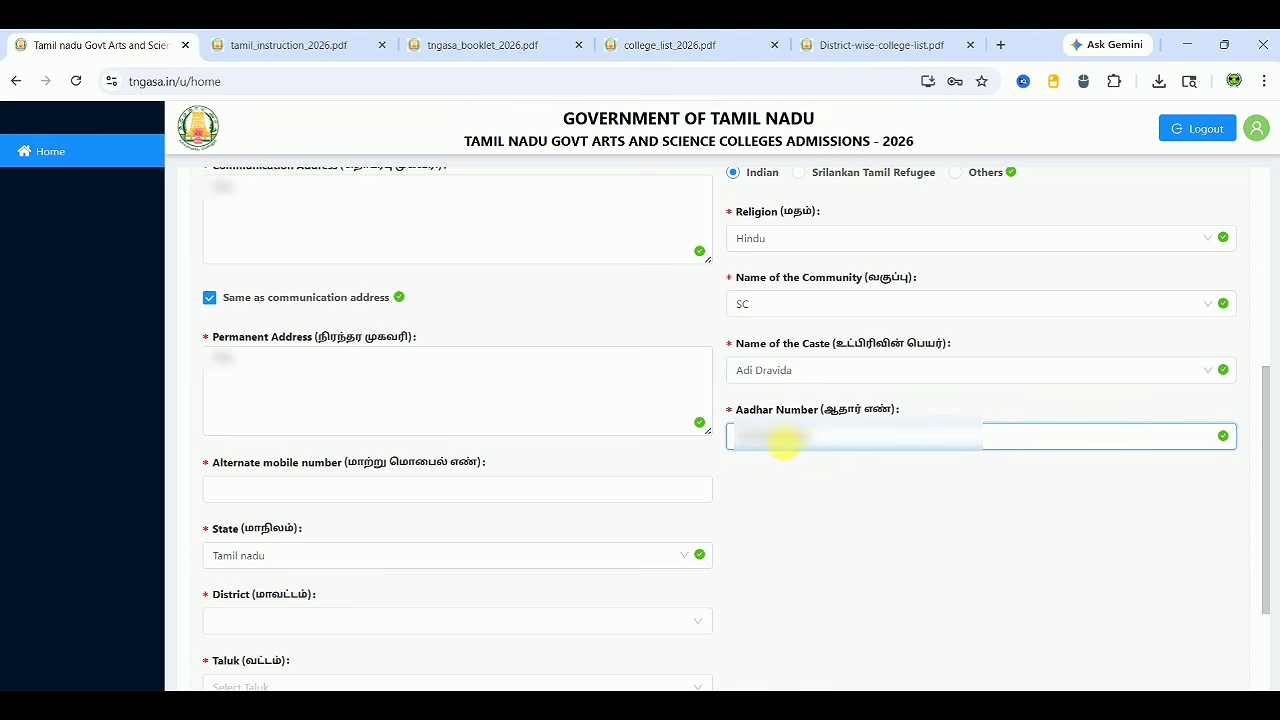
pyautogui.click(236, 484)
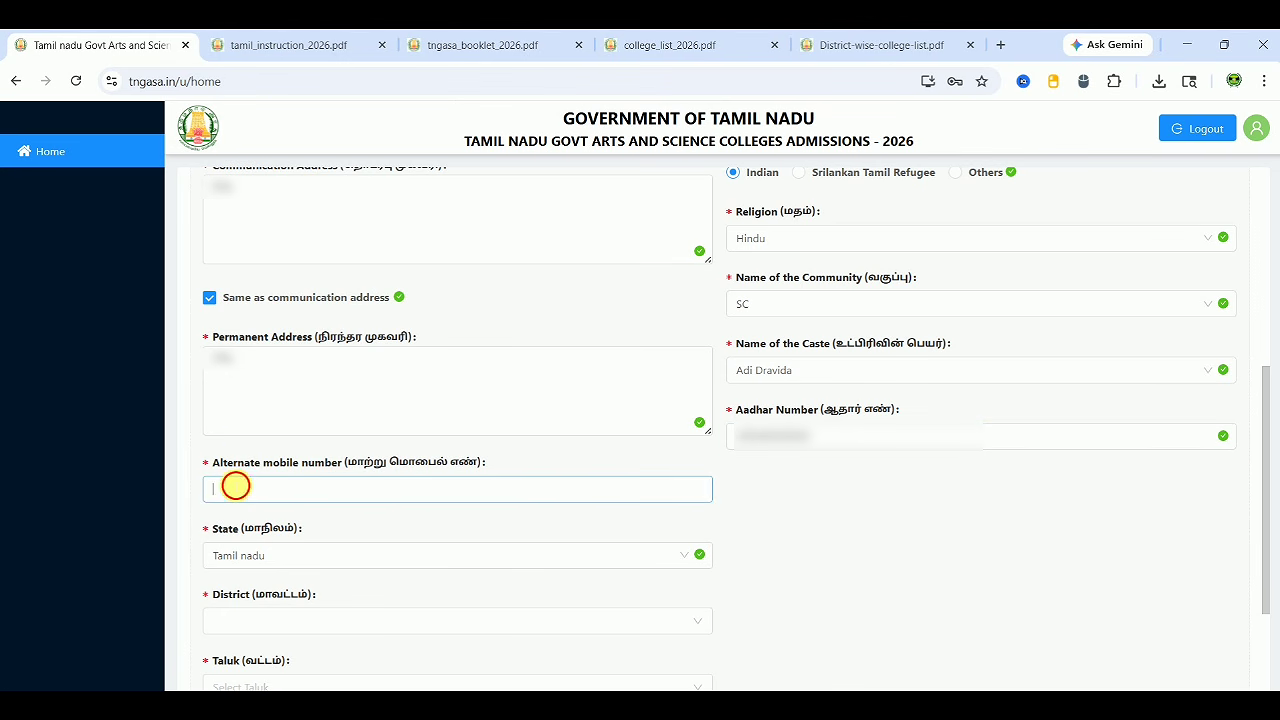
pyautogui.write('****')
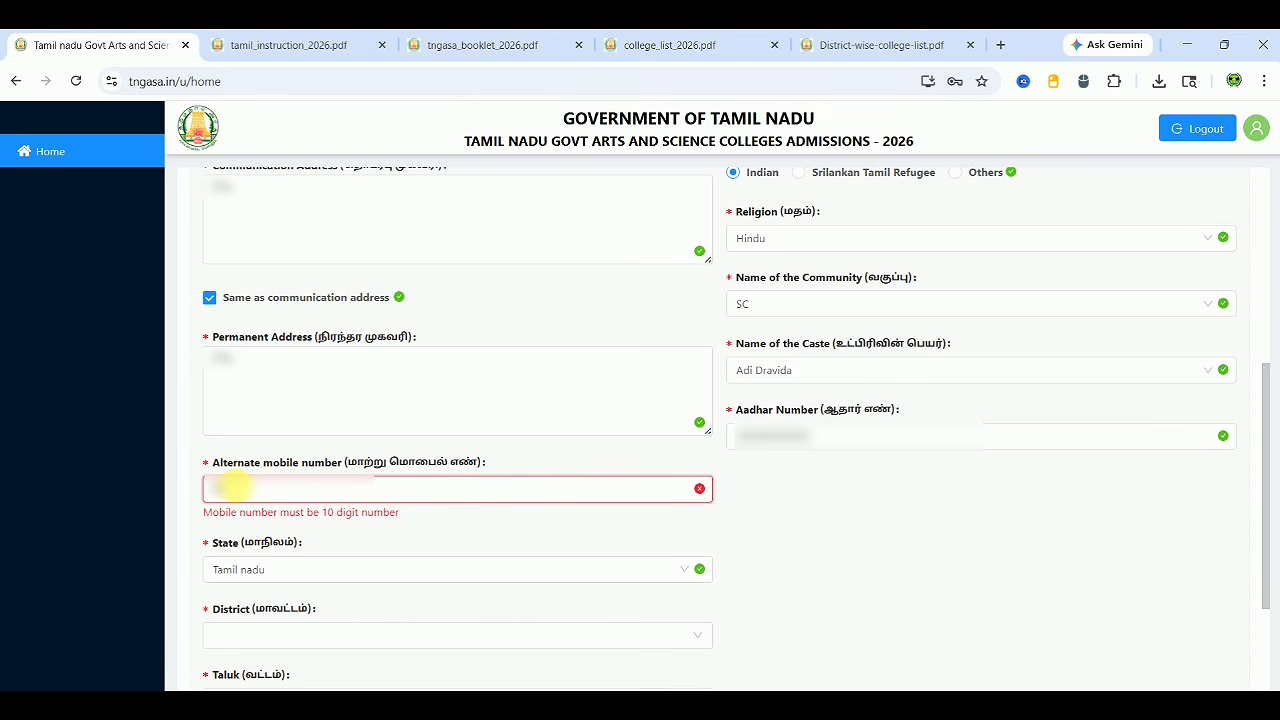
pyautogui.write('******')
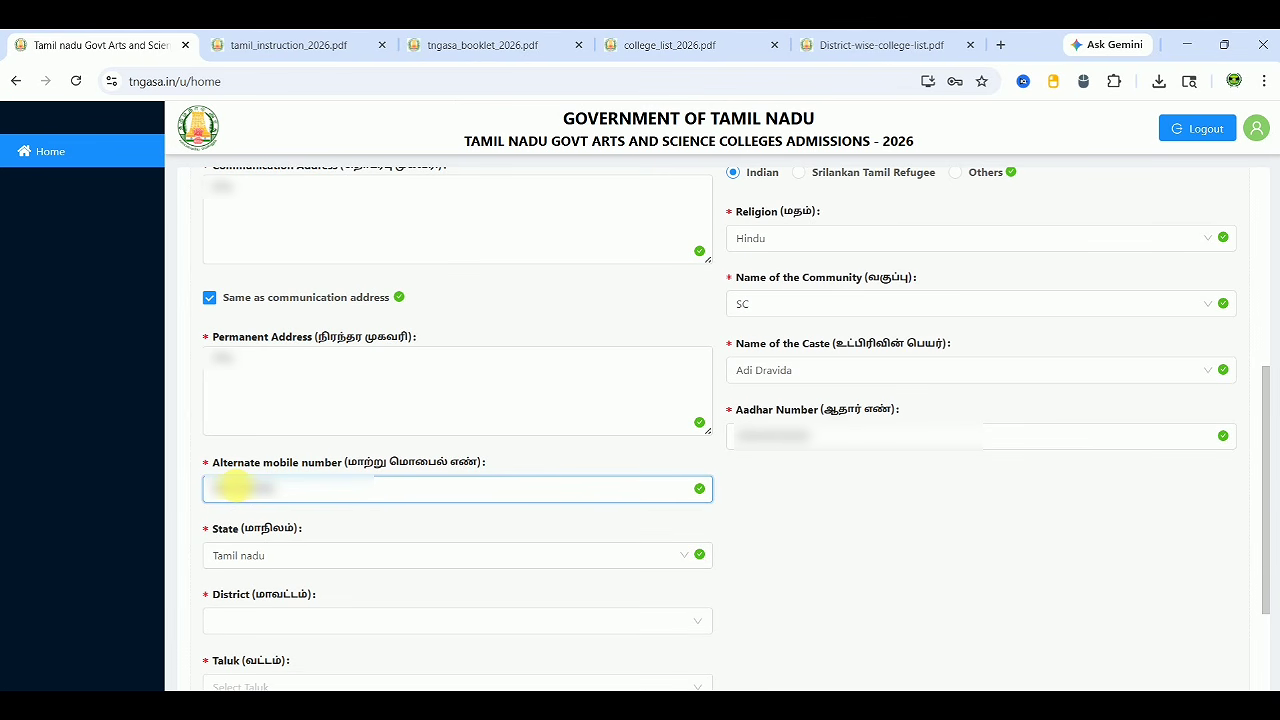
# - Choose Tiruvannamalai as district and Thandramet as taluk
pyautogui.click(272, 618)
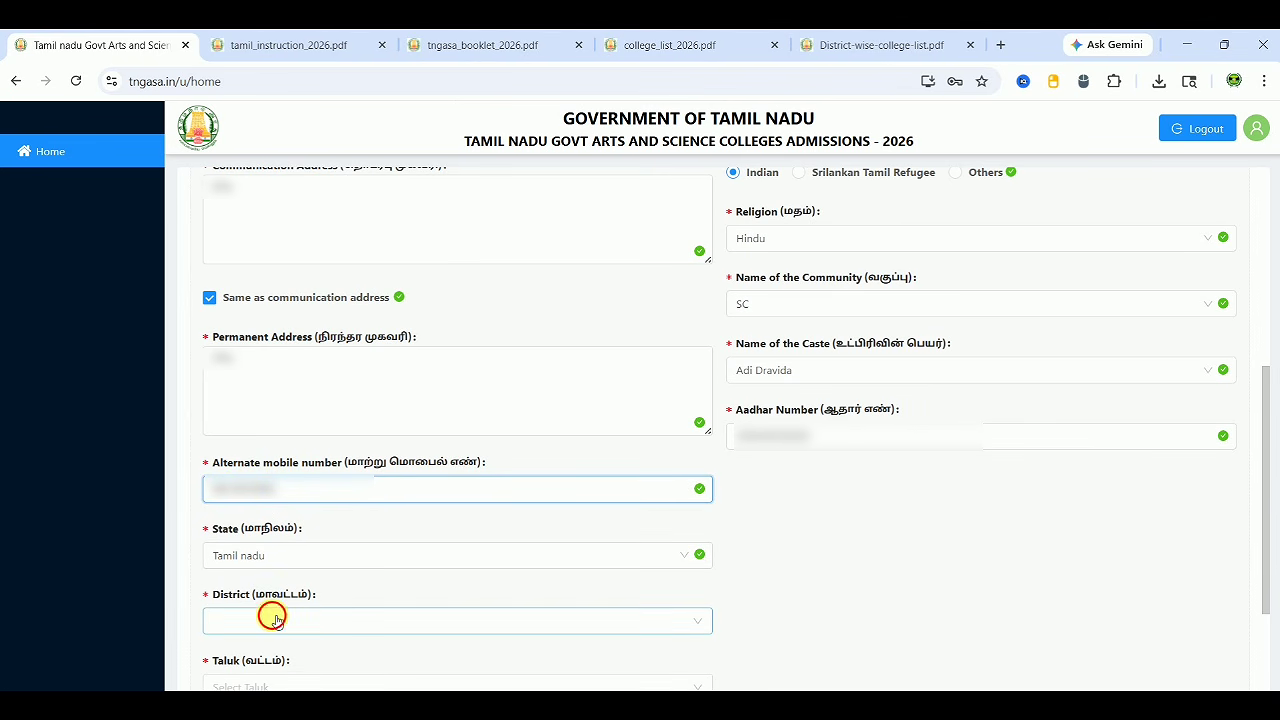
pyautogui.moveTo(706, 420); pyautogui.dragTo(706, 597)
pyautogui.click(414, 458)
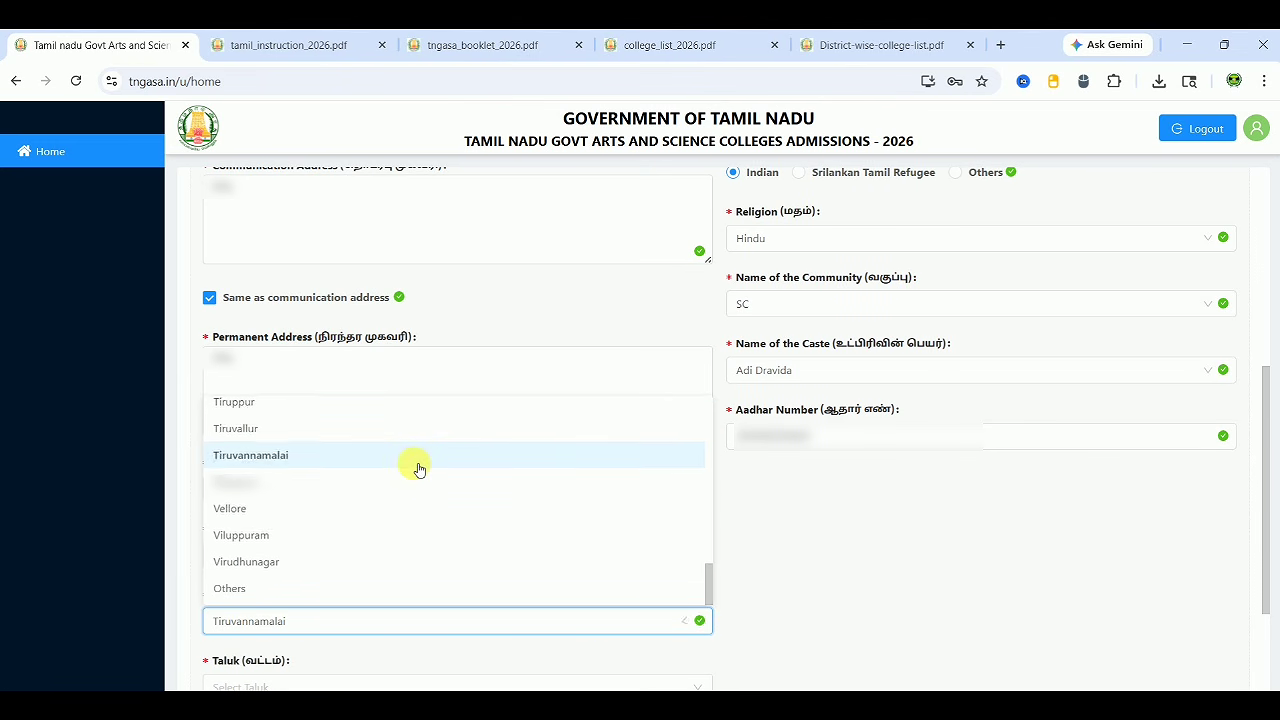
pyautogui.click(500, 681)
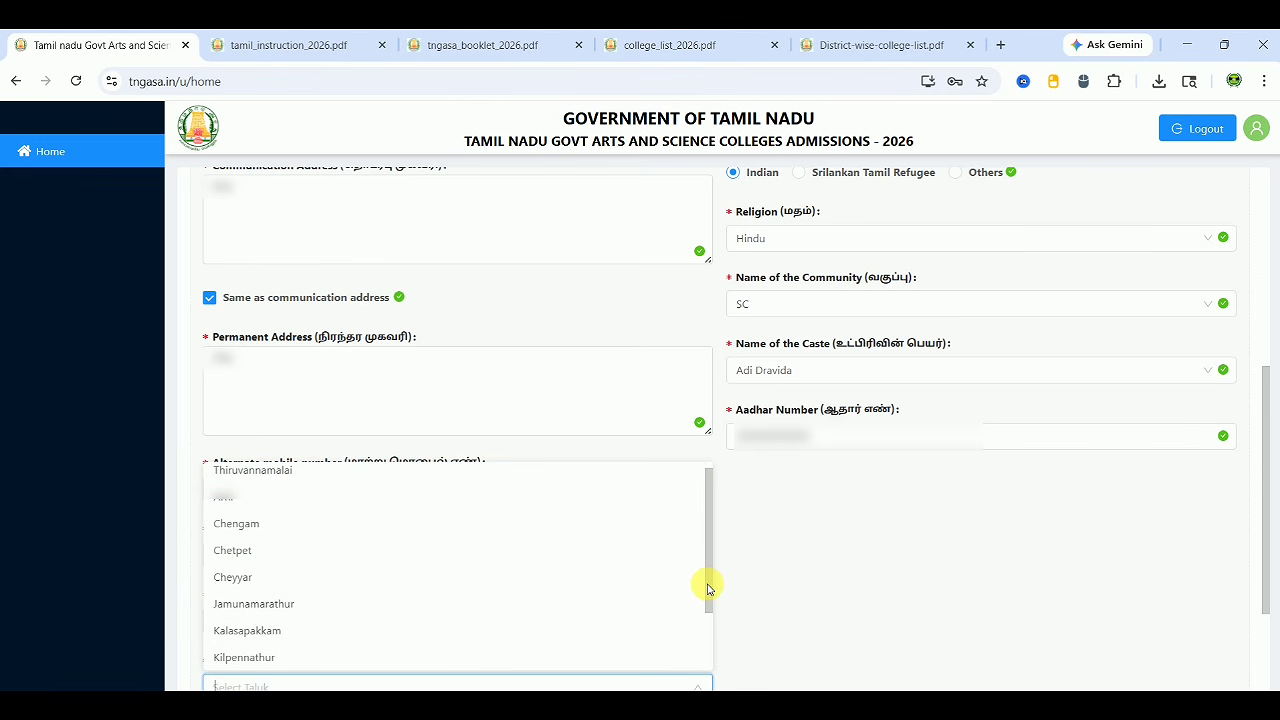
pyautogui.moveTo(709, 586); pyautogui.dragTo(698, 650)
pyautogui.scroll(-1, 563, 614)
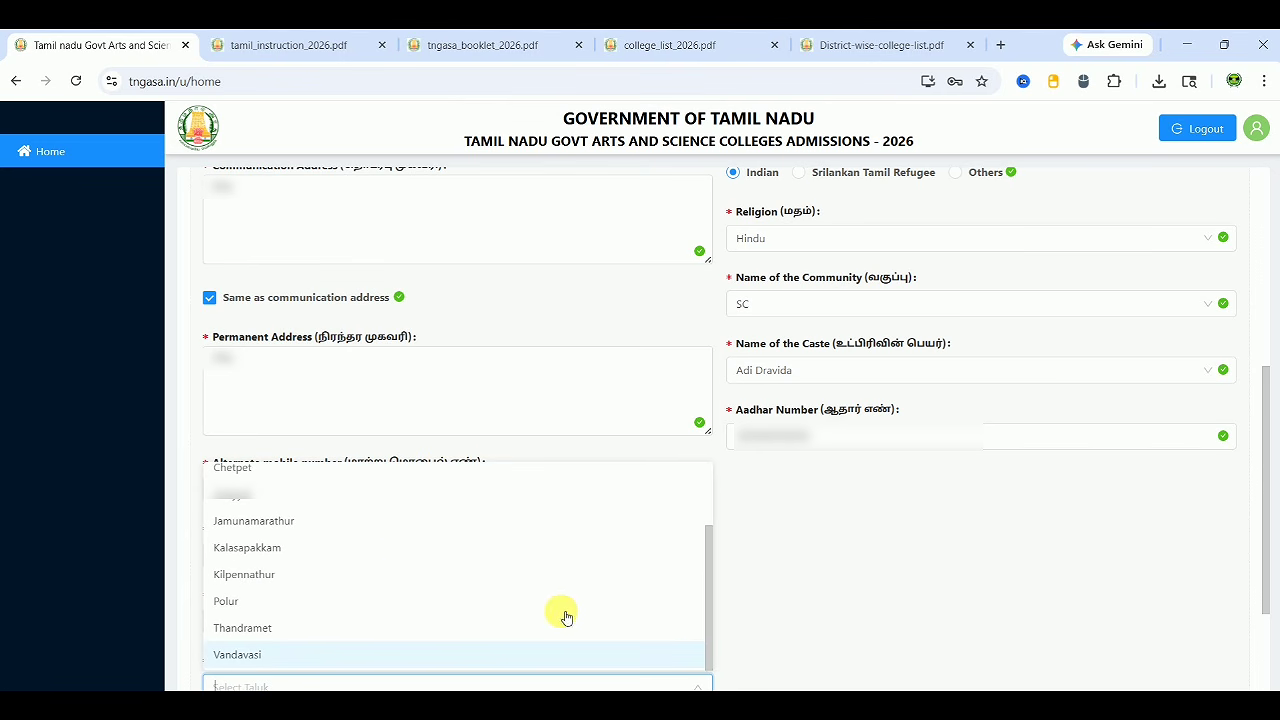
pyautogui.click(463, 626)
pyautogui.scroll(-2, 800, 630)
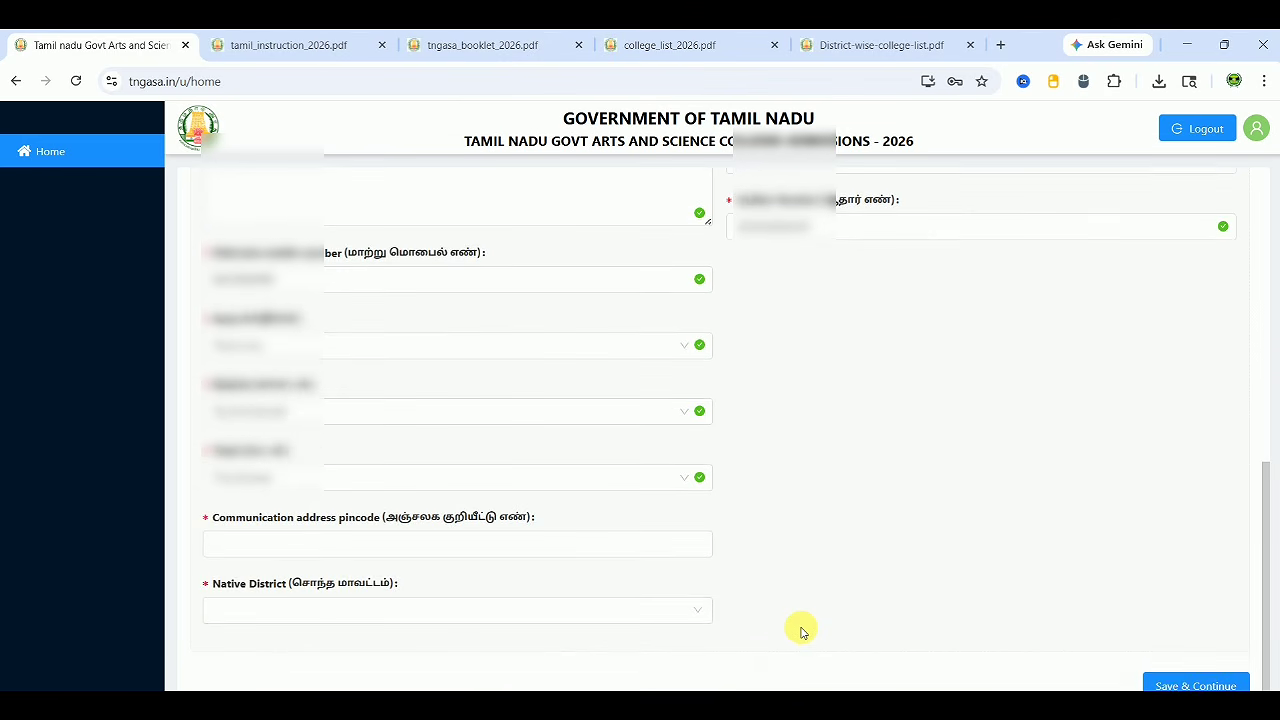
# - Fill in the communication address pincode and choose Tiruvannamalai as native district
pyautogui.click(363, 545)
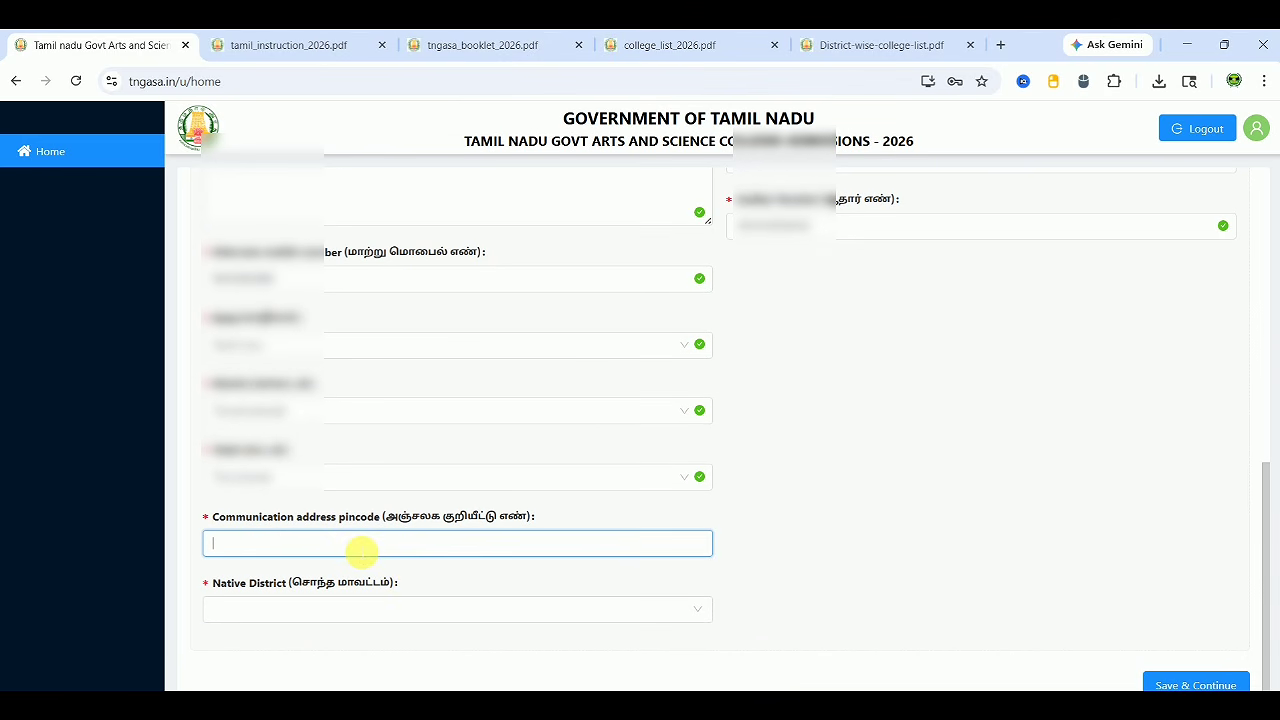
pyautogui.write('60****')
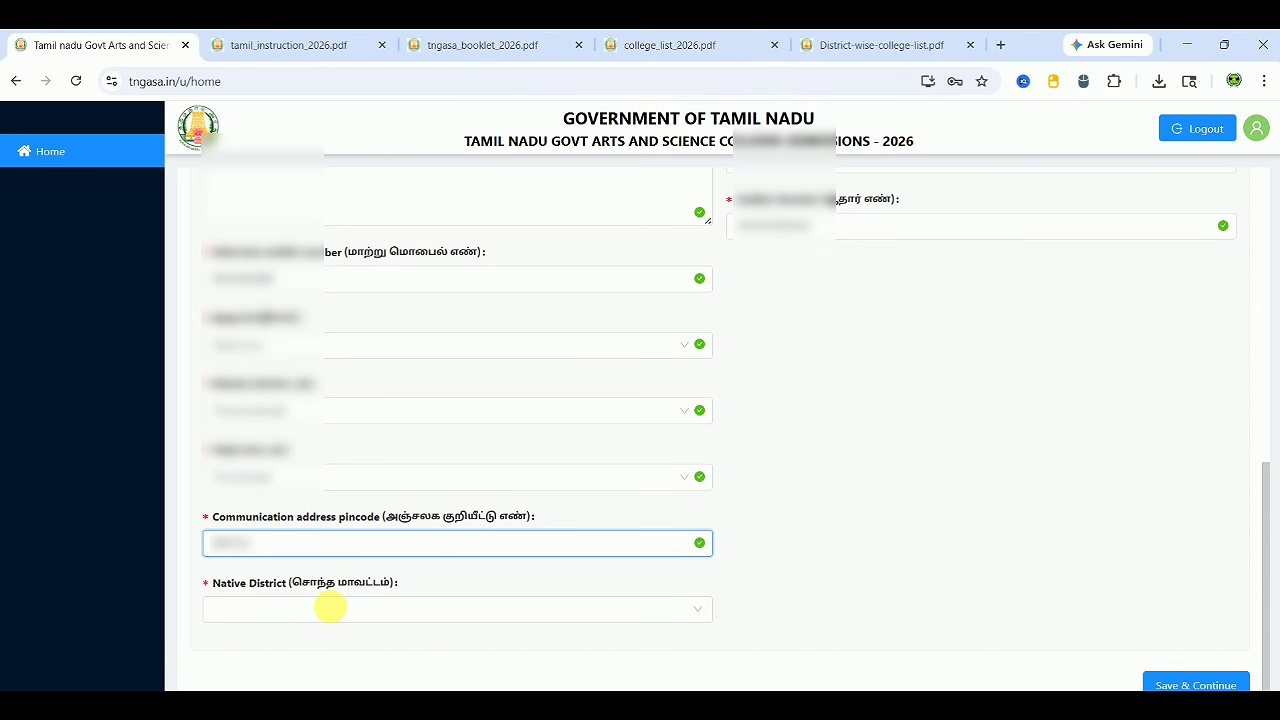
pyautogui.click(327, 619)
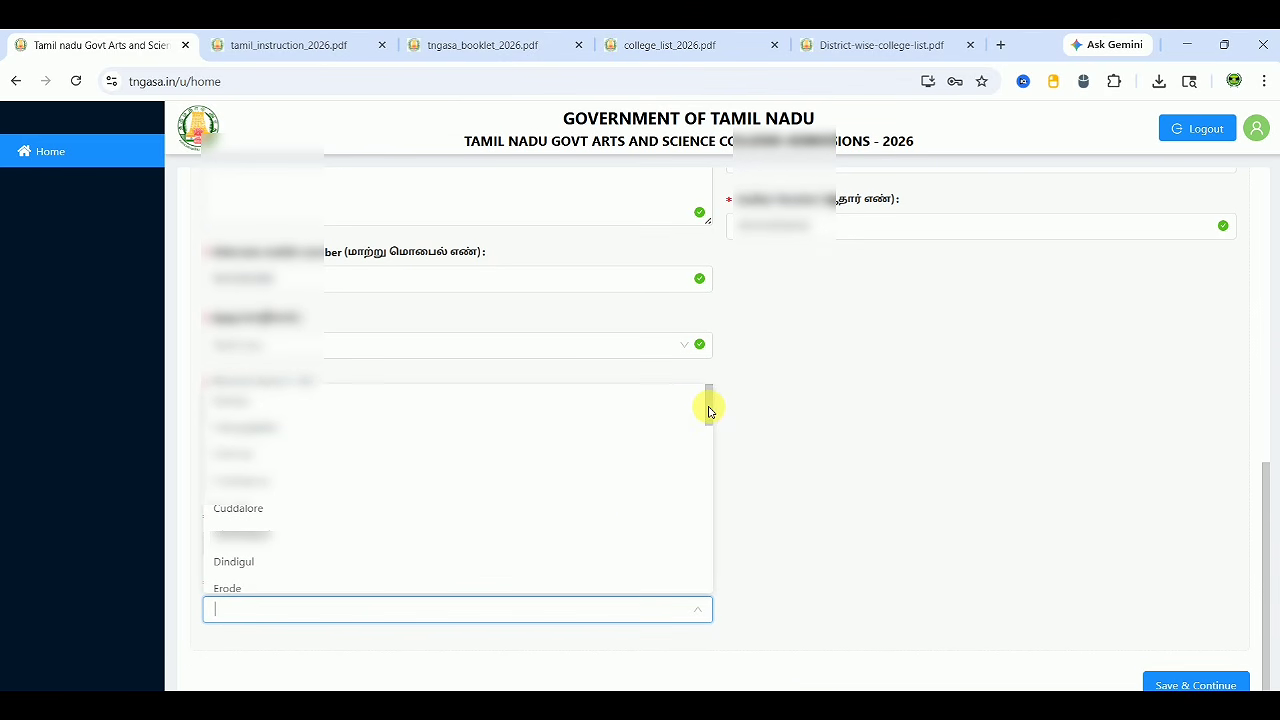
pyautogui.scroll(-10, 690, 540)
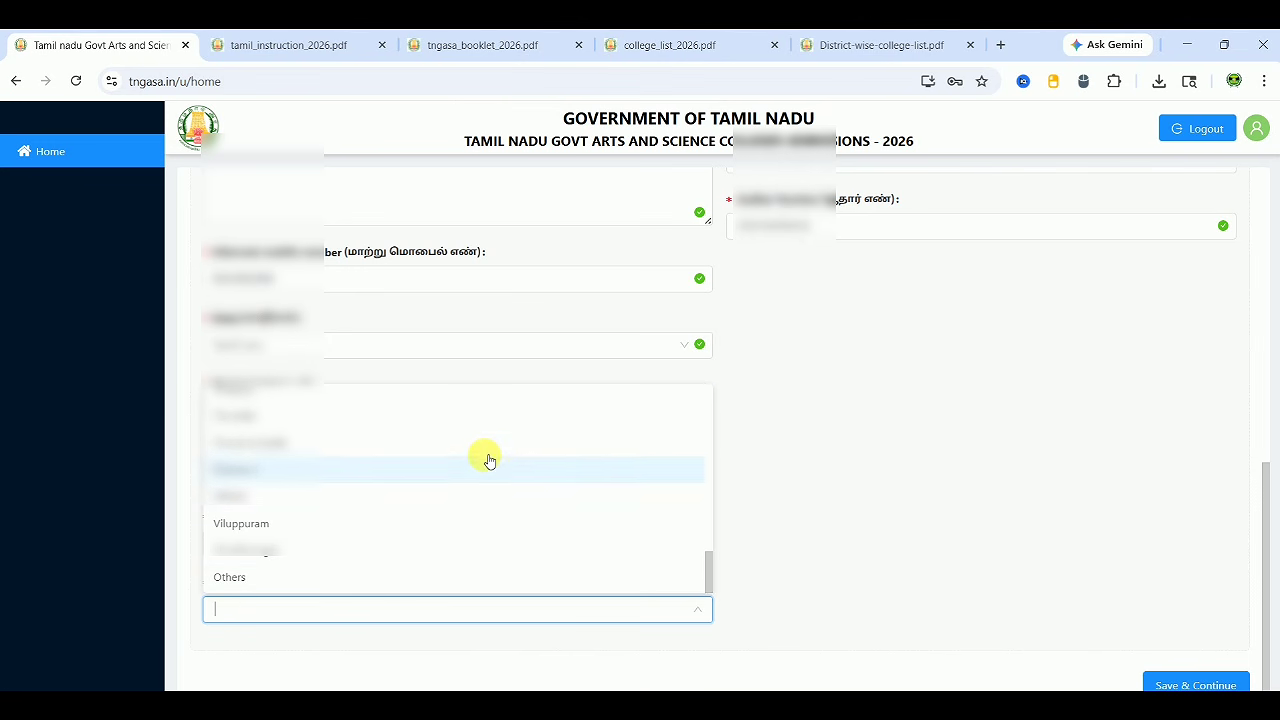
pyautogui.click(488, 454)
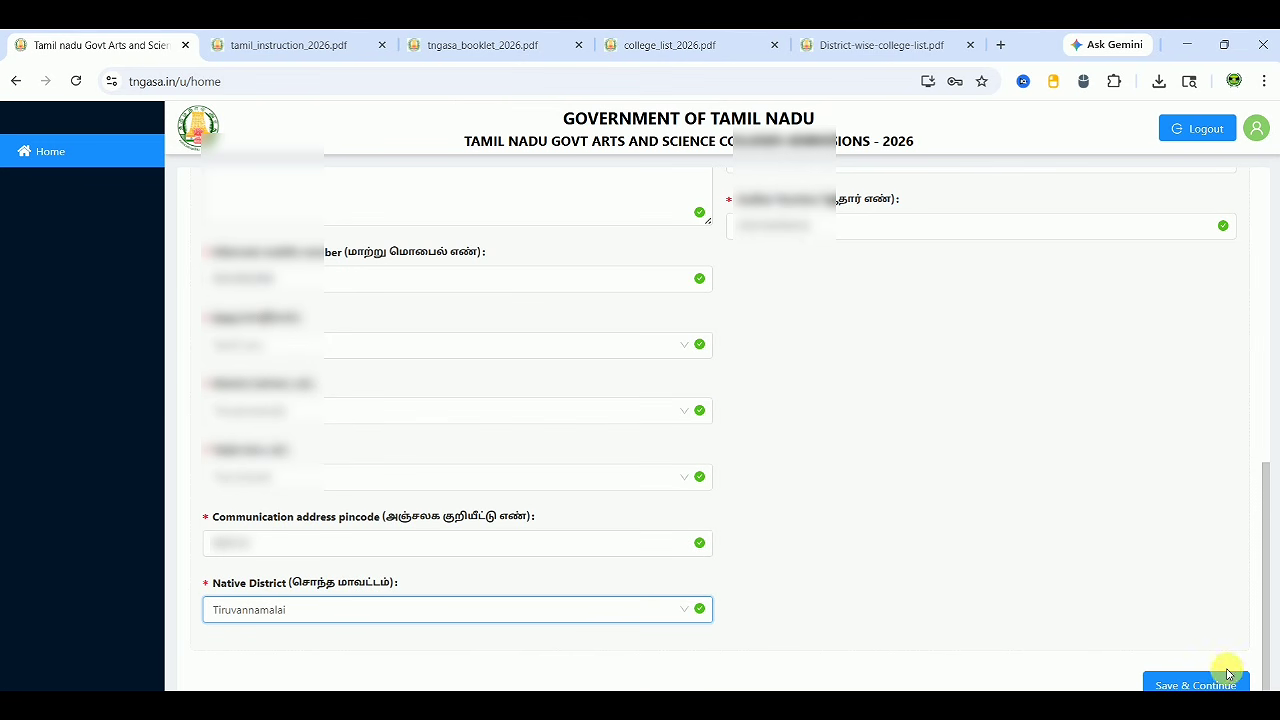
# - Save personal details, then leave Eminent Sports, Ex-Servicemen and Differently Abled answered No
pyautogui.click(1196, 684)
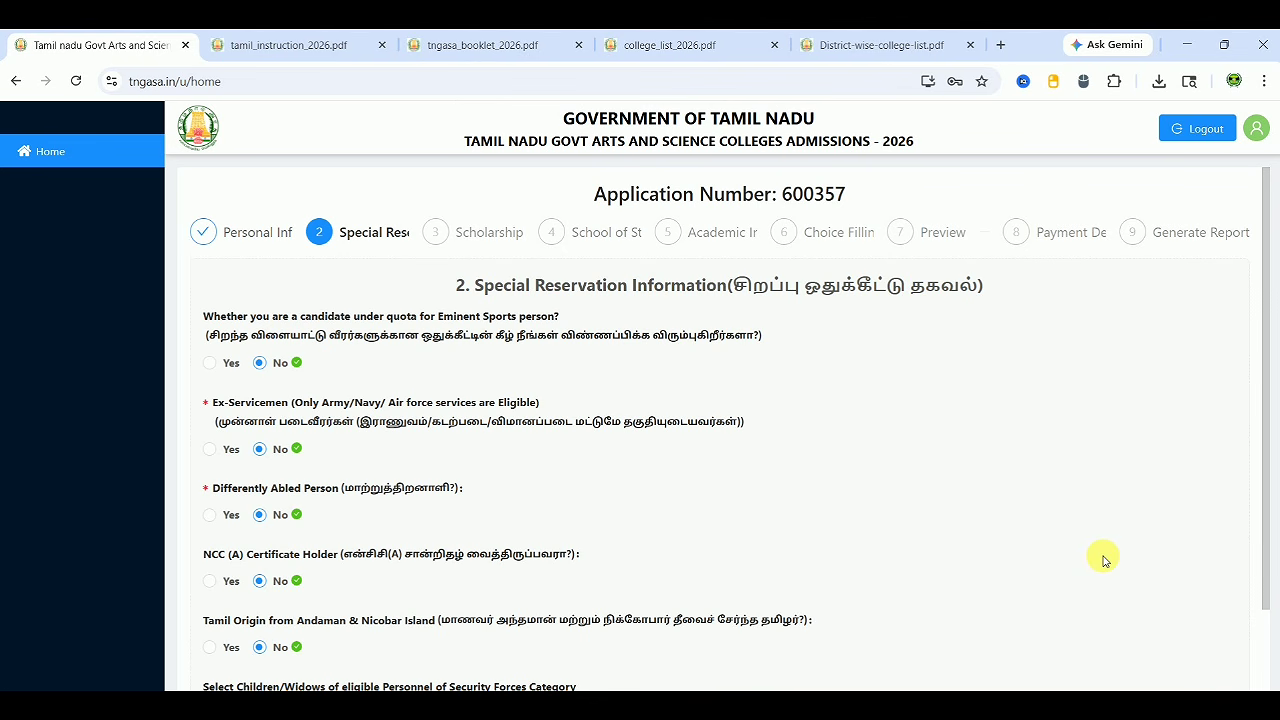
pyautogui.scroll(-1, 1104, 560)
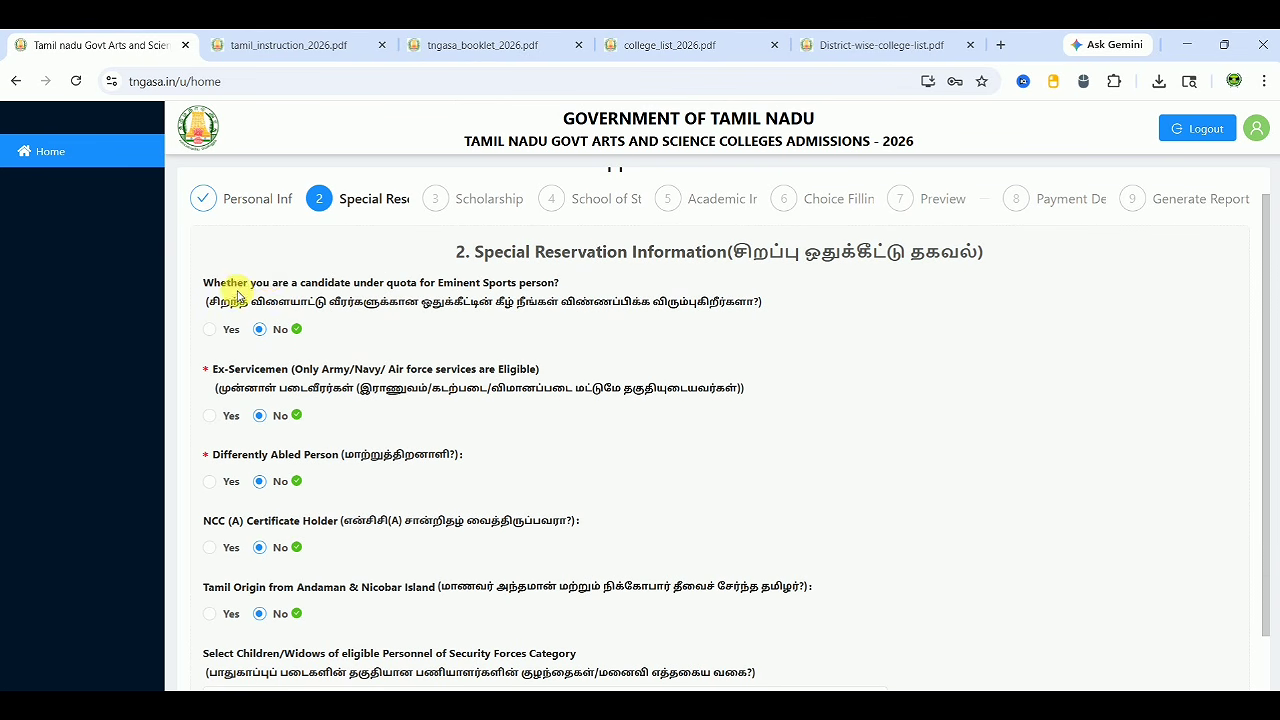
pyautogui.click(210, 329)
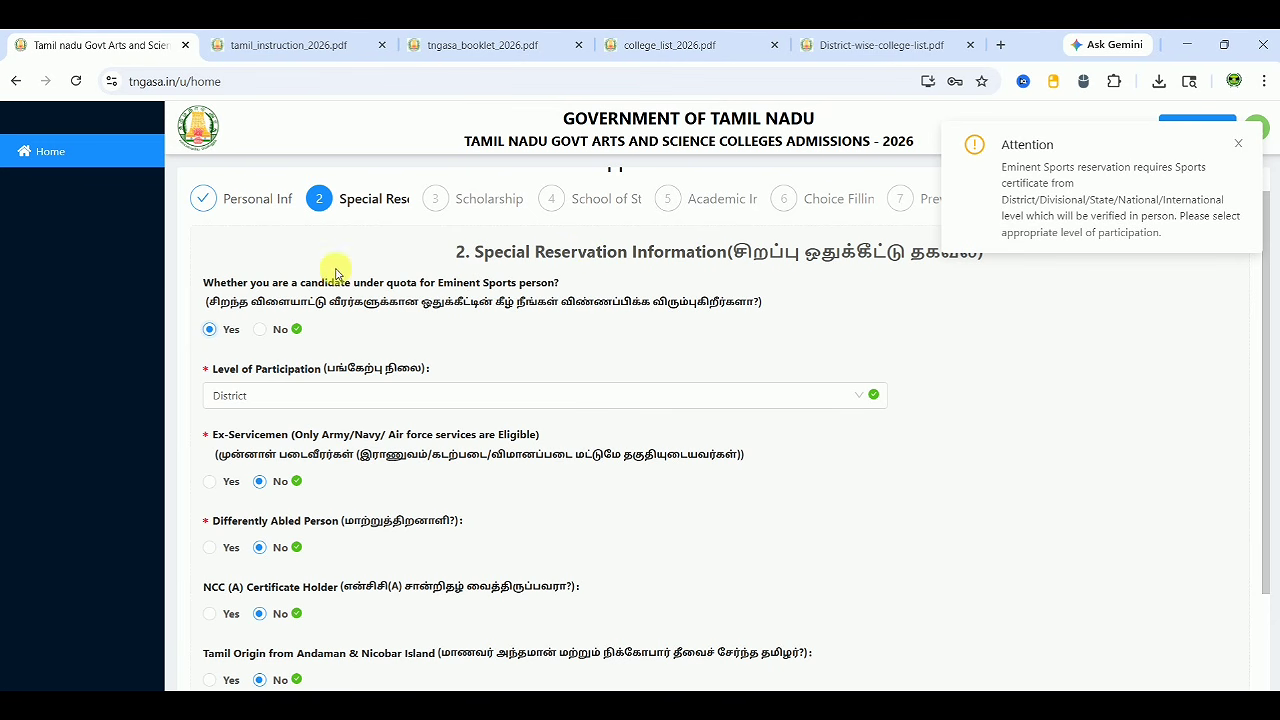
pyautogui.click(297, 395)
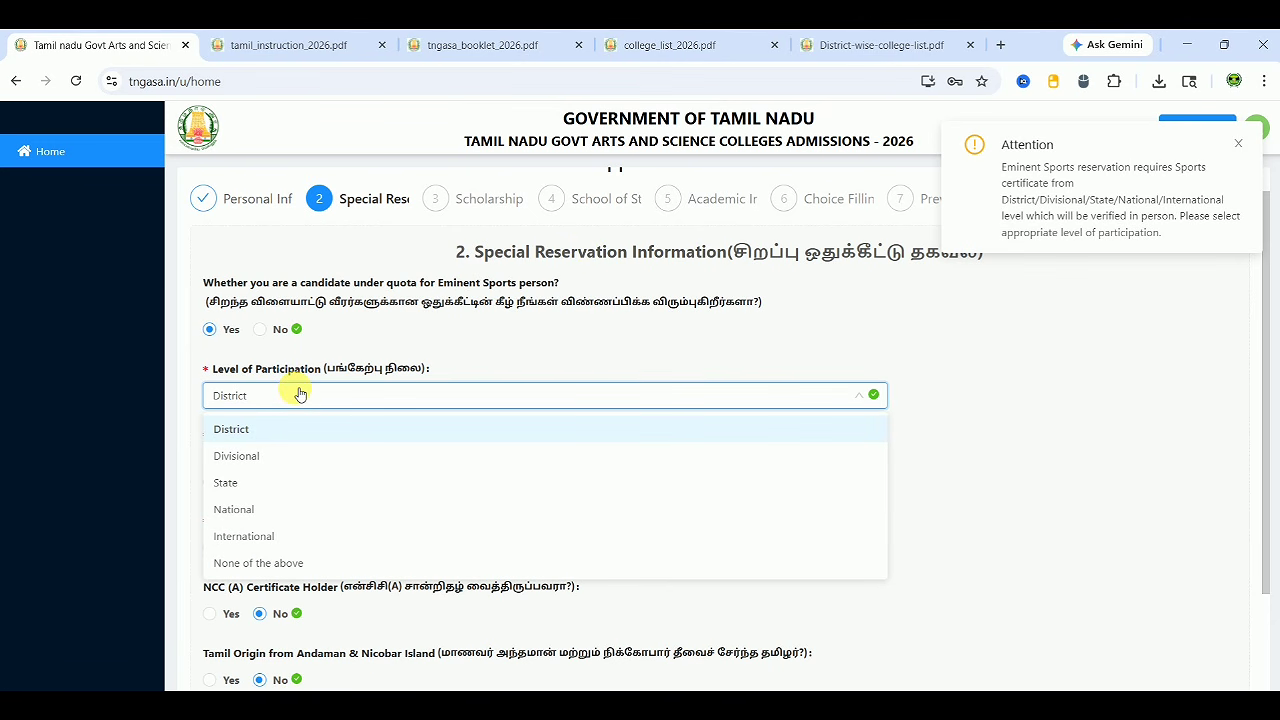
pyautogui.click(260, 329)
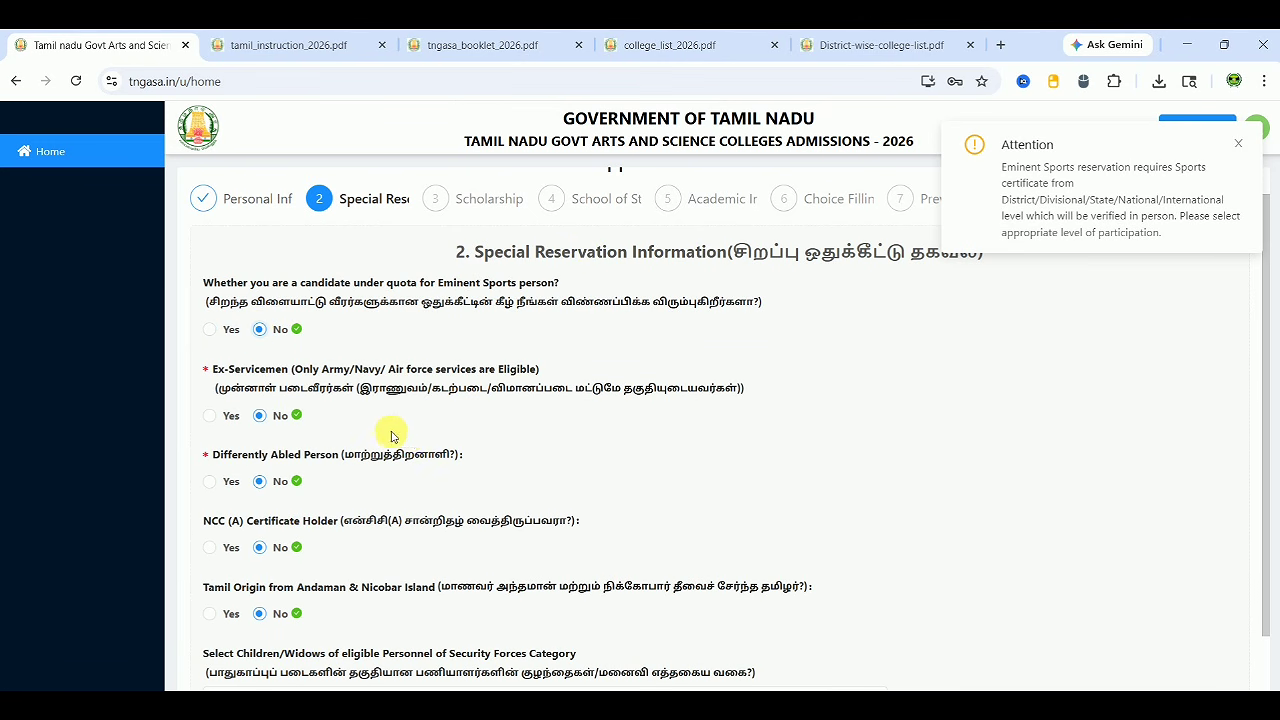
pyautogui.click(210, 416)
pyautogui.click(262, 416)
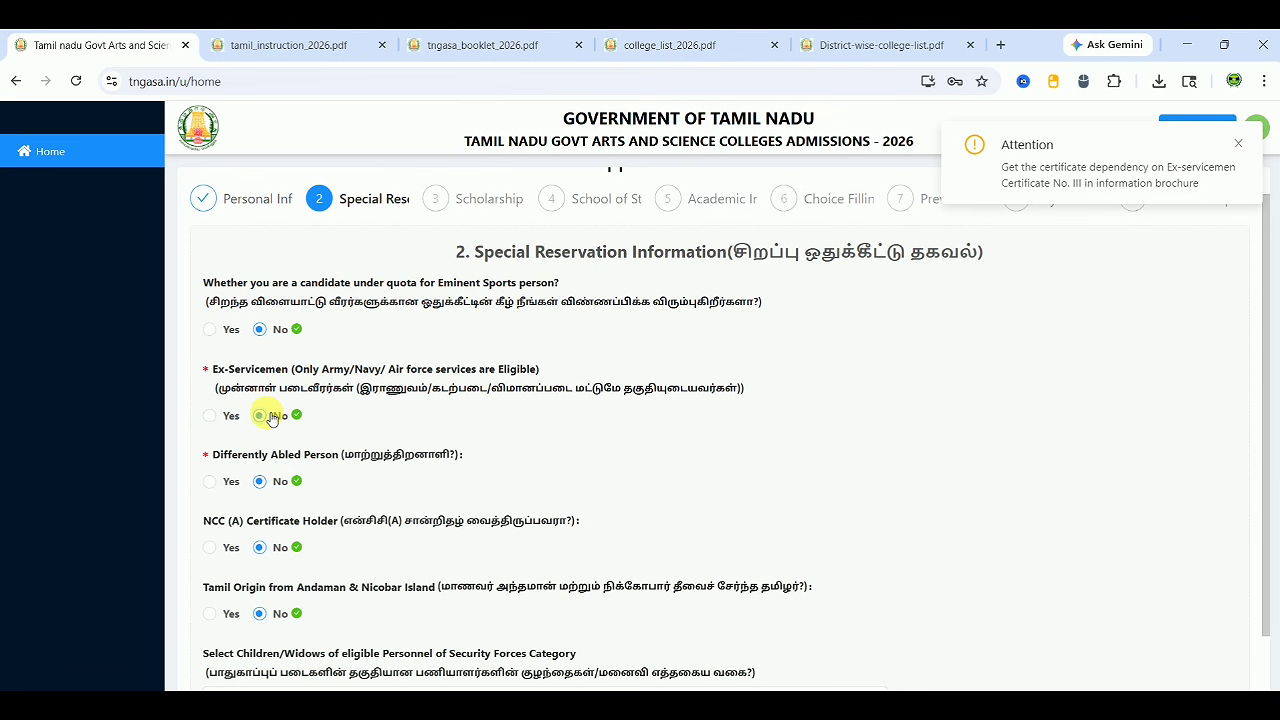
pyautogui.click(210, 482)
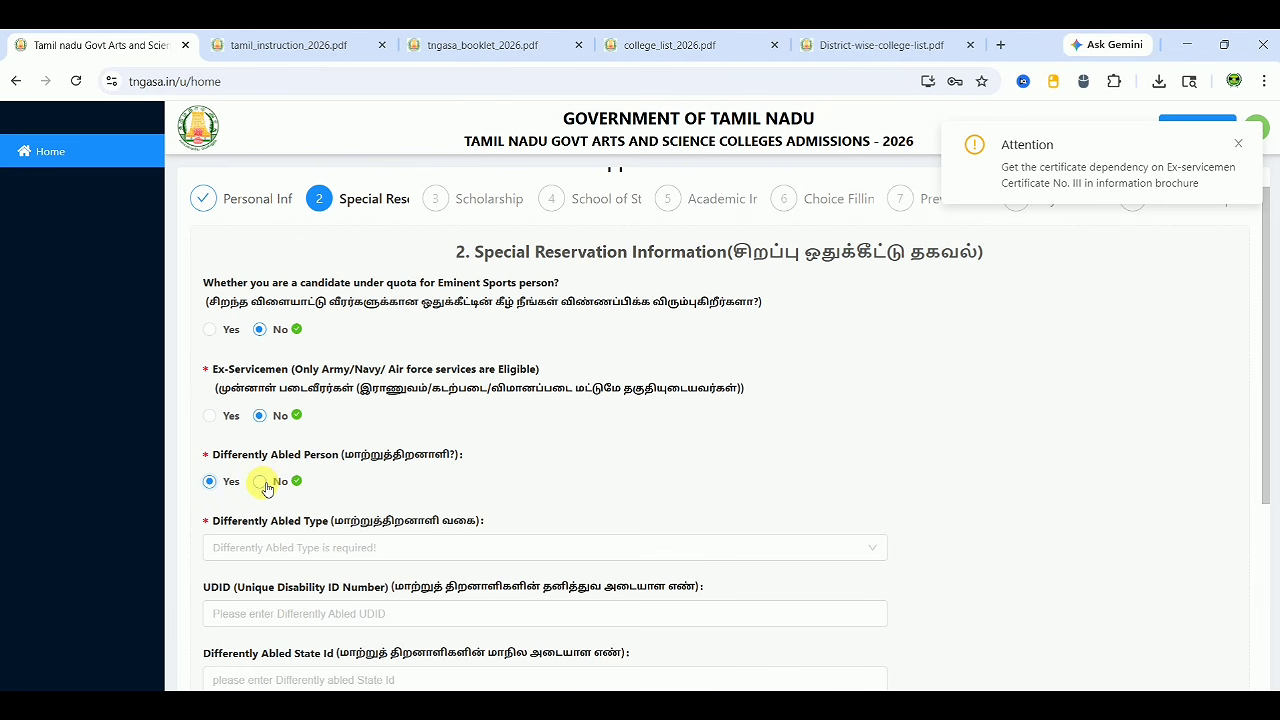
pyautogui.click(262, 483)
pyautogui.scroll(-1, 474, 468)
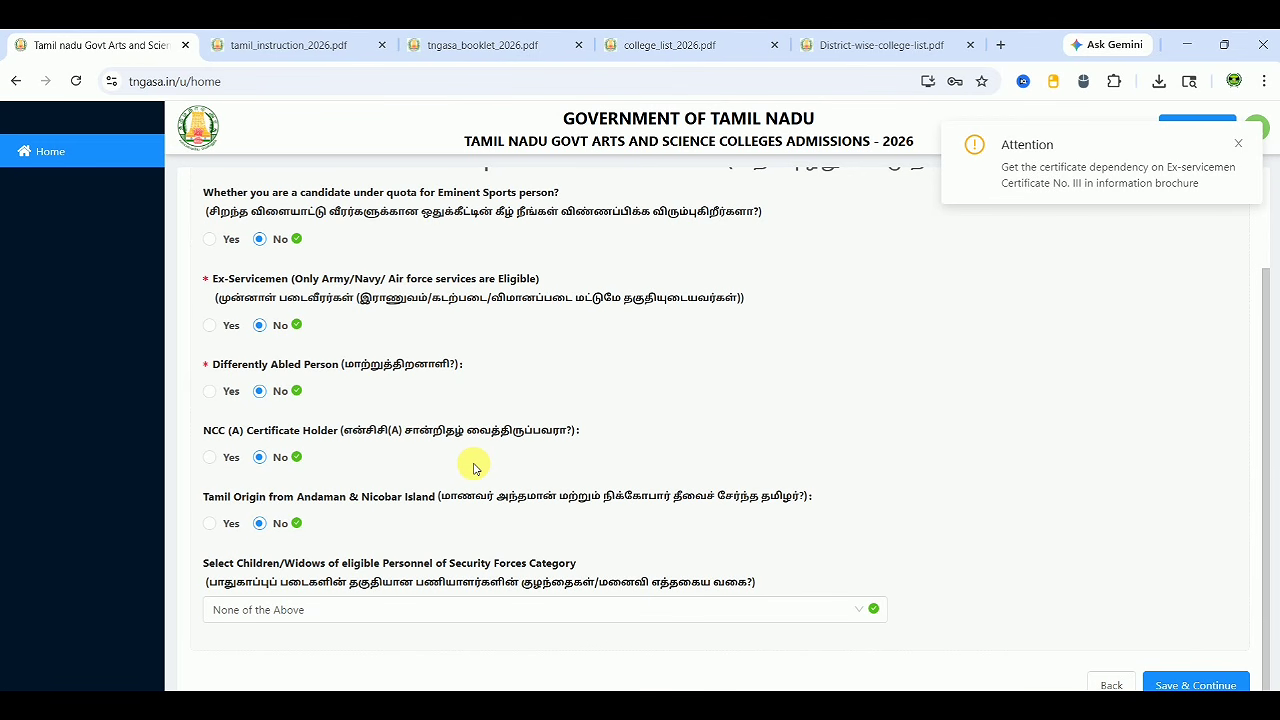
# - Keep NCC and Tamil Origin from Andaman at No, and Security Forces as None of the Above
pyautogui.click(208, 457)
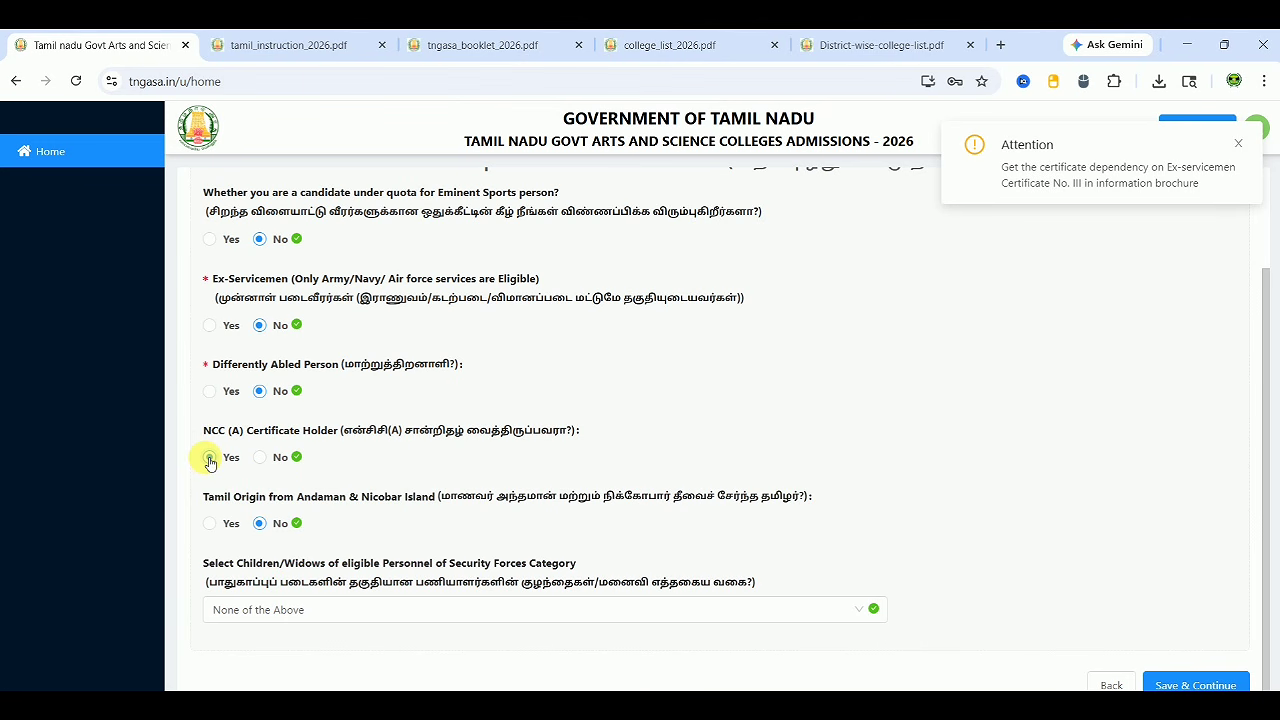
pyautogui.click(261, 460)
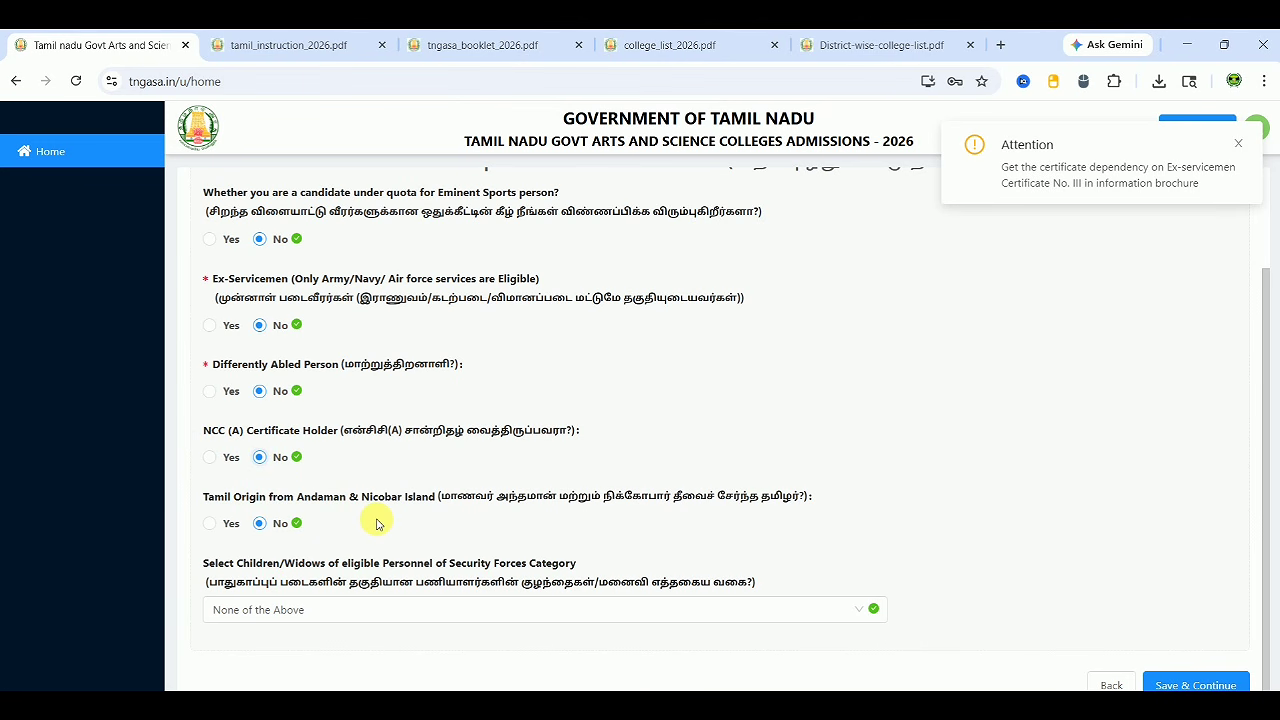
pyautogui.click(209, 523)
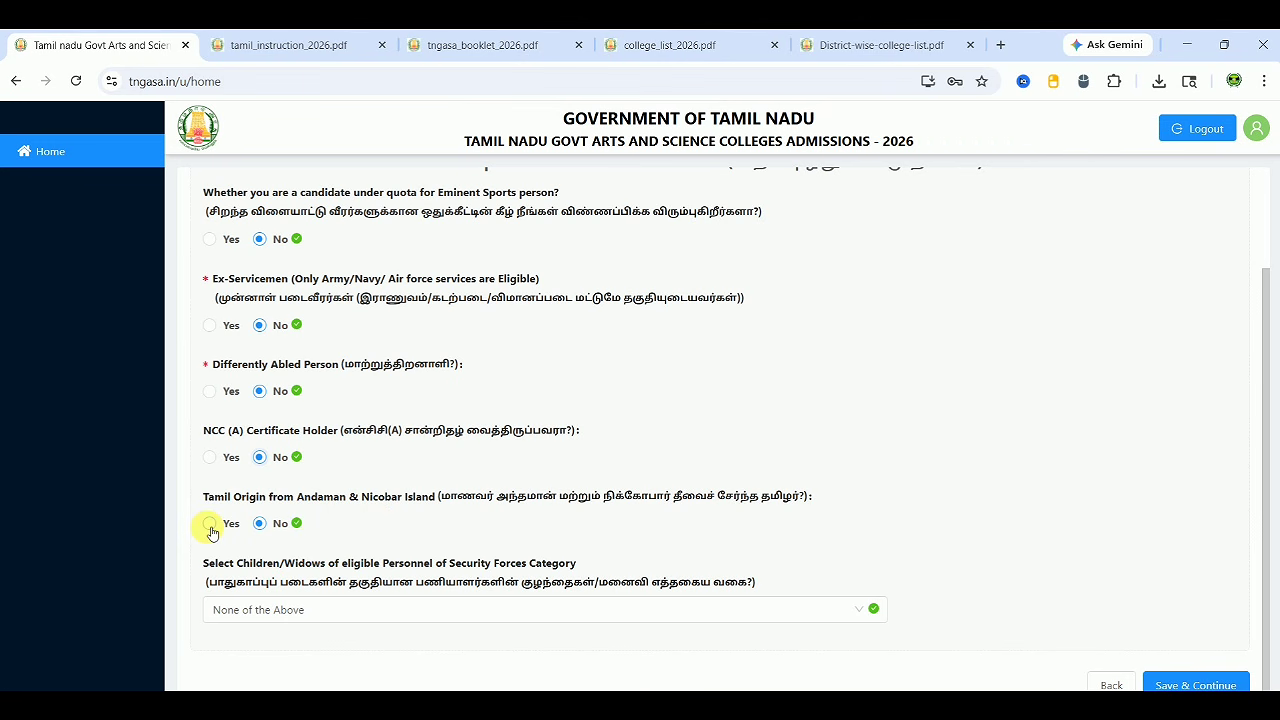
pyautogui.click(261, 523)
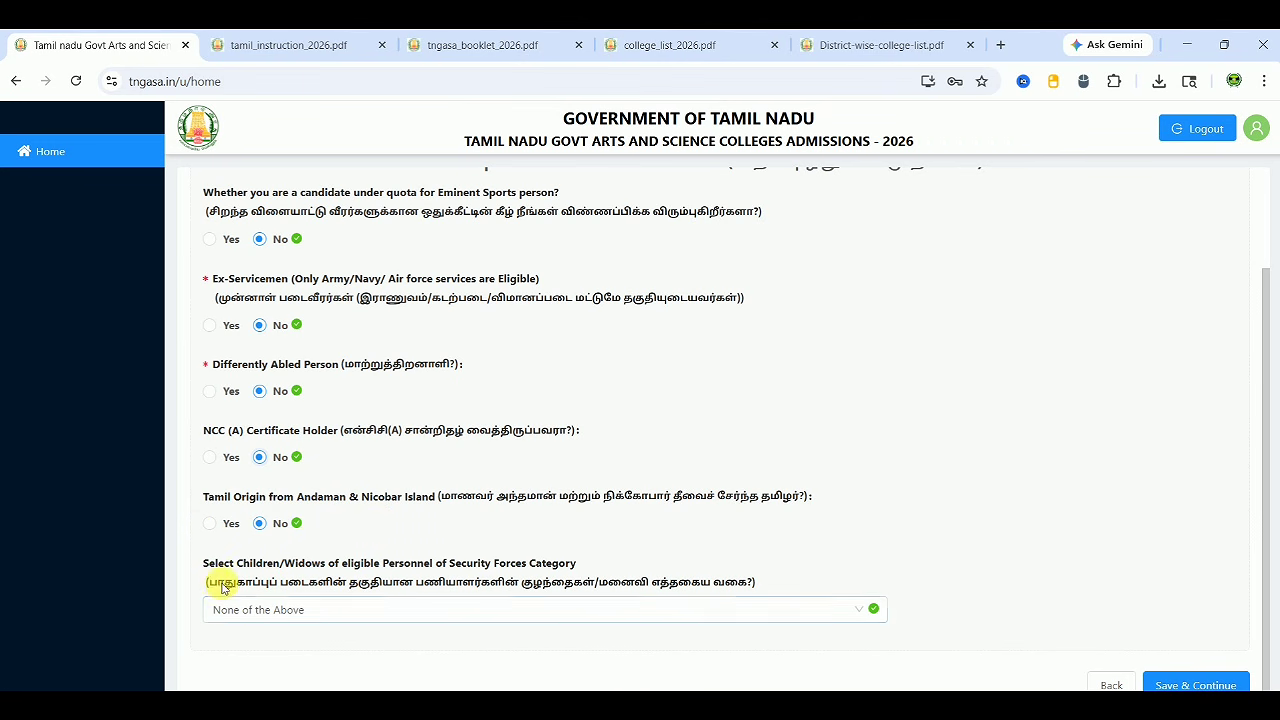
pyautogui.click(358, 609)
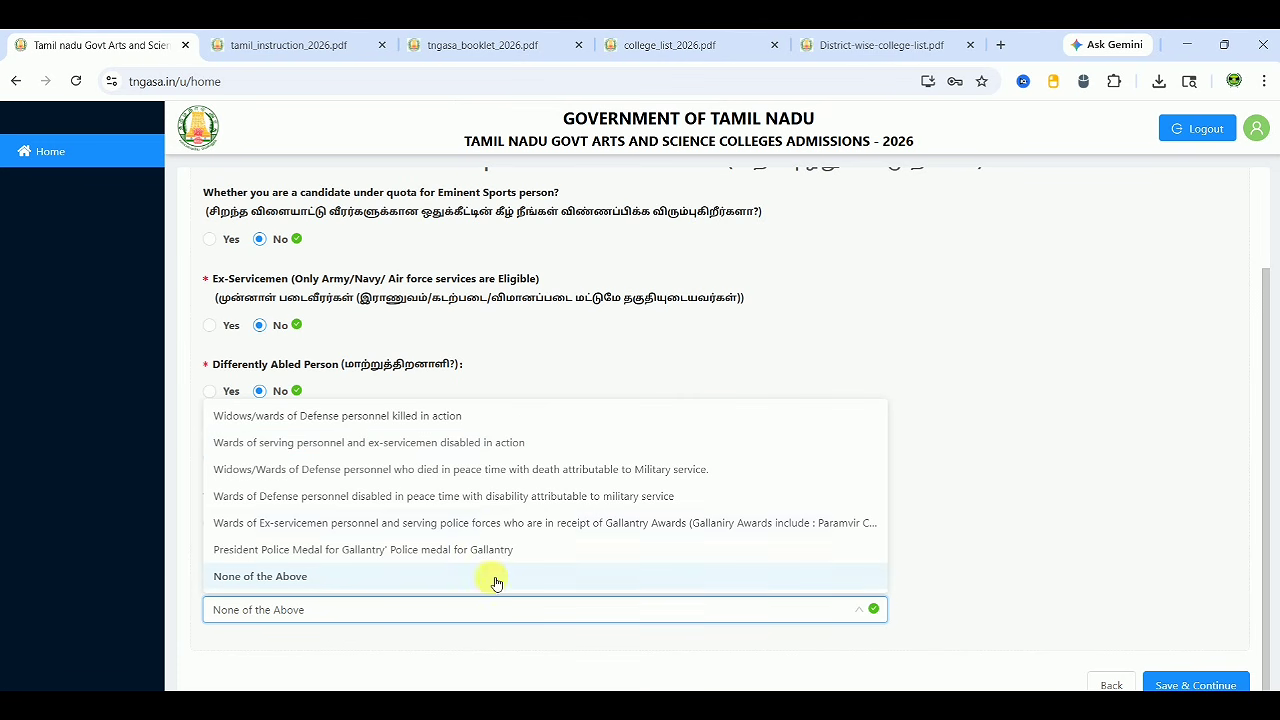
pyautogui.click(385, 585)
# - Save the reservations and set father's occupation to Self Employed, mother's to Un Employed
pyautogui.click(1163, 682)
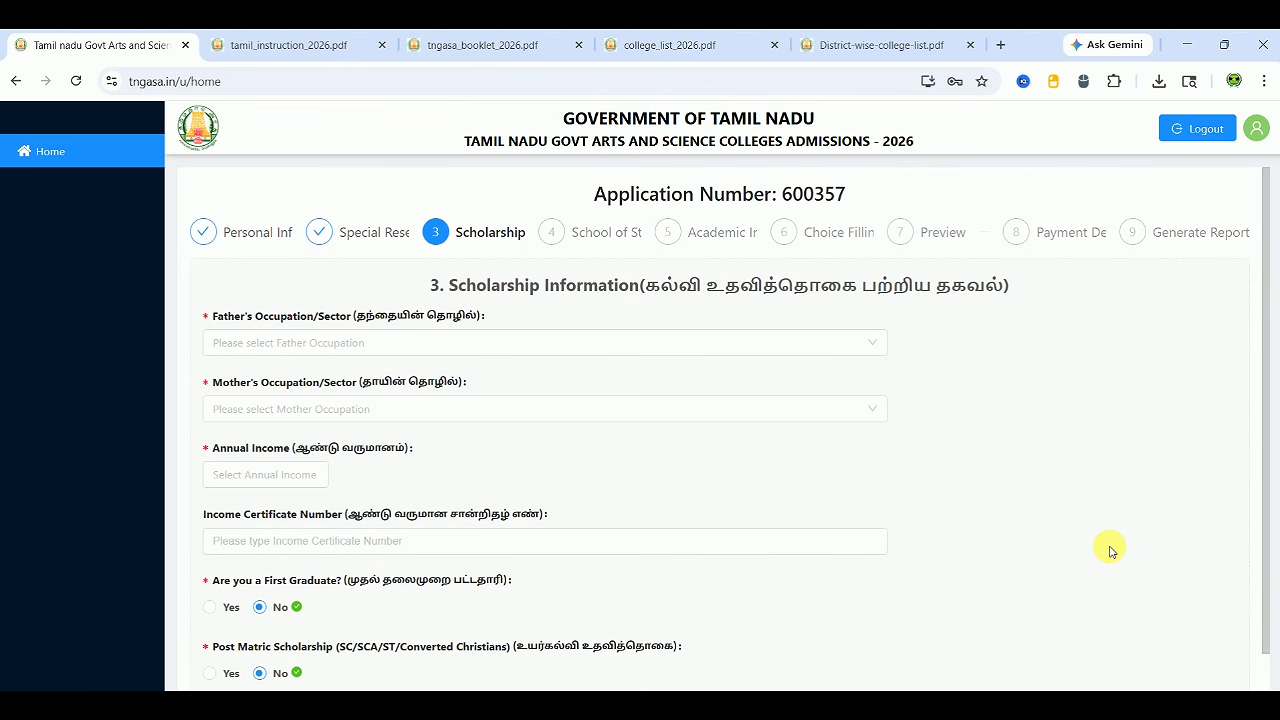
pyautogui.scroll(-1, 1110, 550)
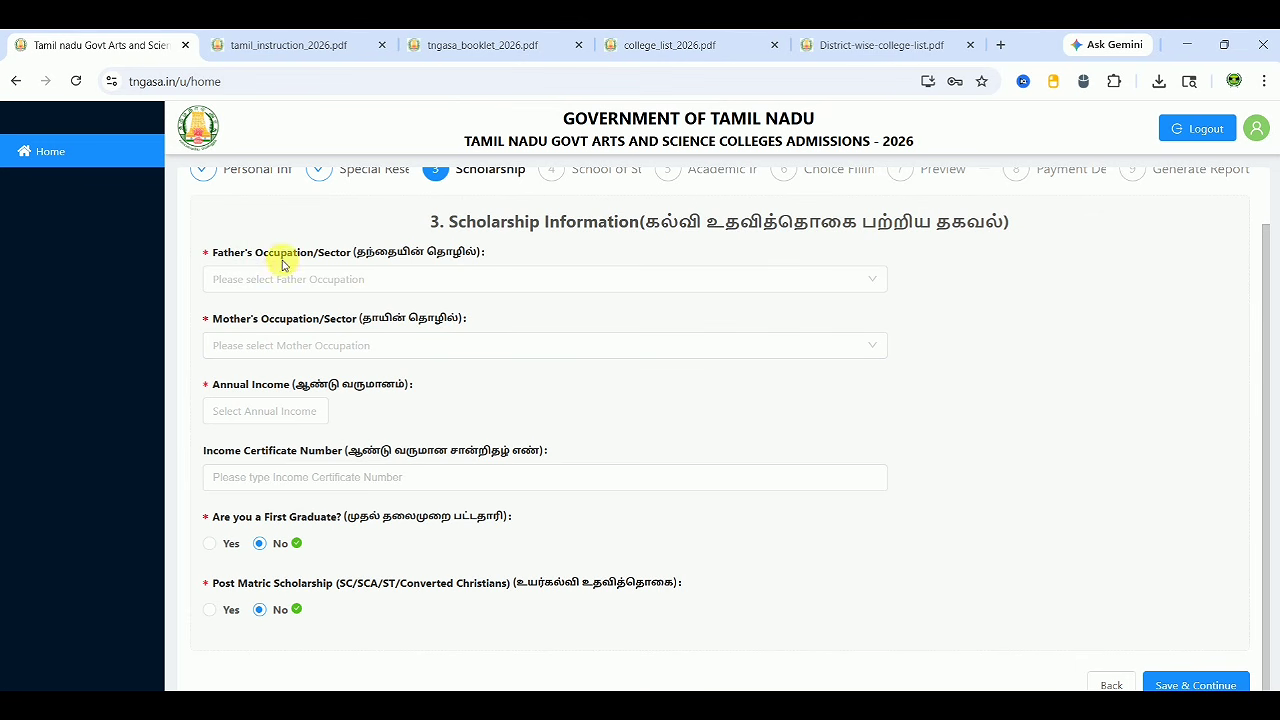
pyautogui.click(315, 280)
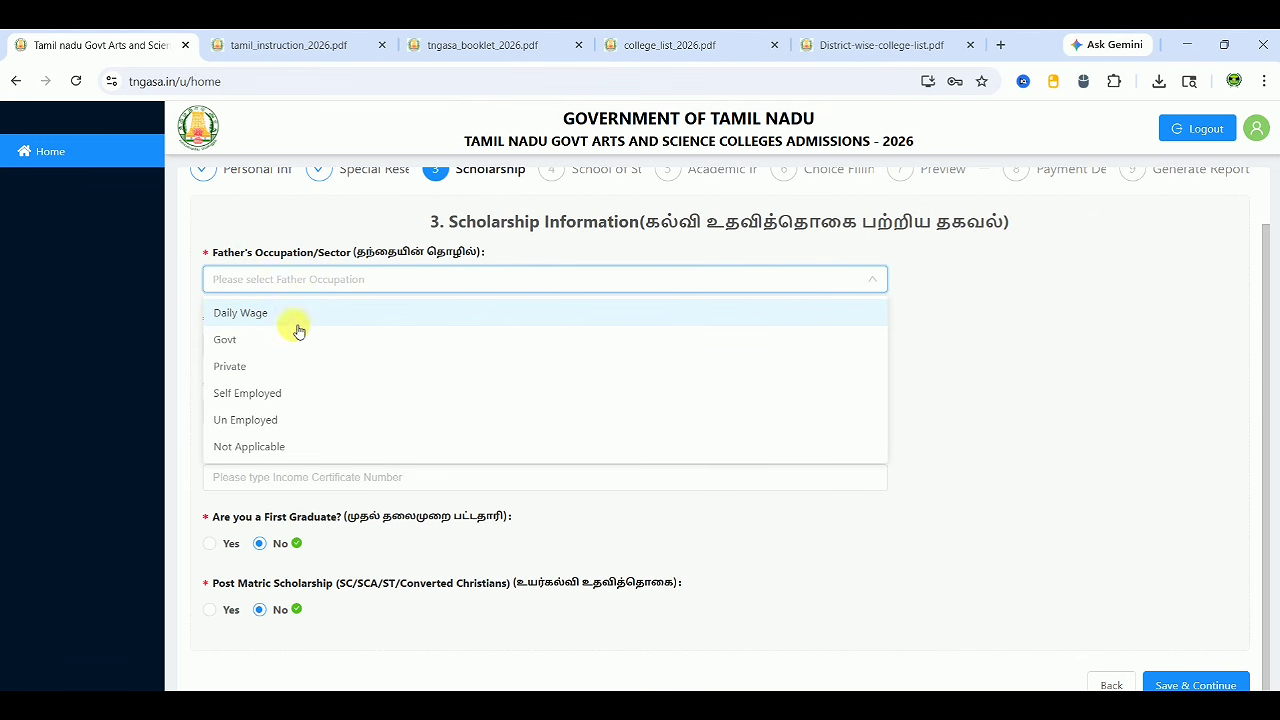
pyautogui.click(287, 395)
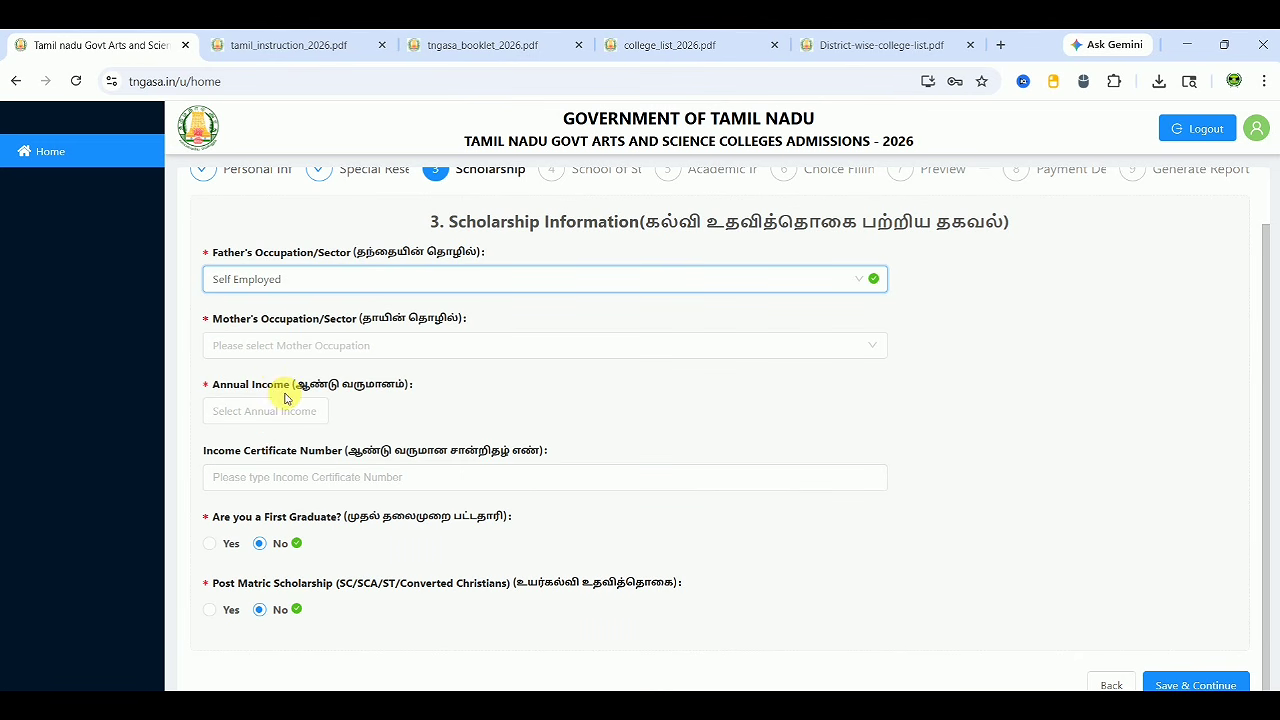
pyautogui.click(272, 348)
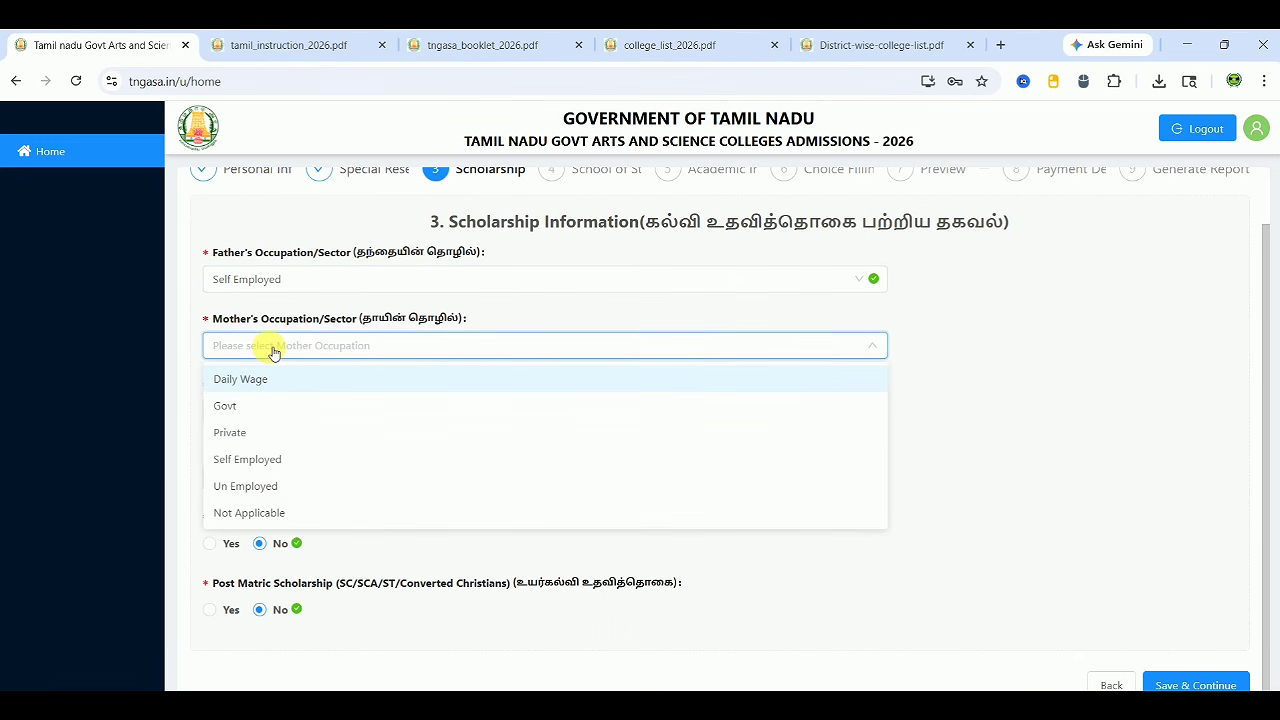
pyautogui.click(274, 497)
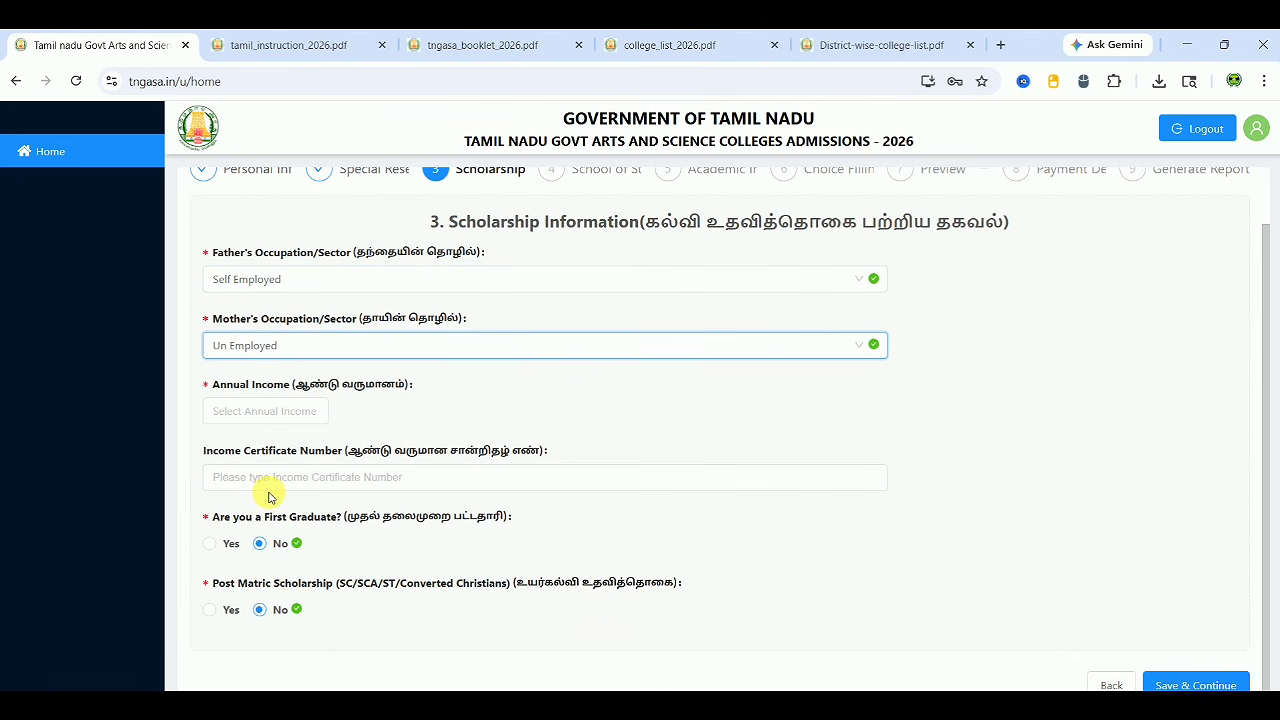
# - Enter annual income 800000, answer No for First Graduate, and save the scholarship details
pyautogui.click(258, 412)
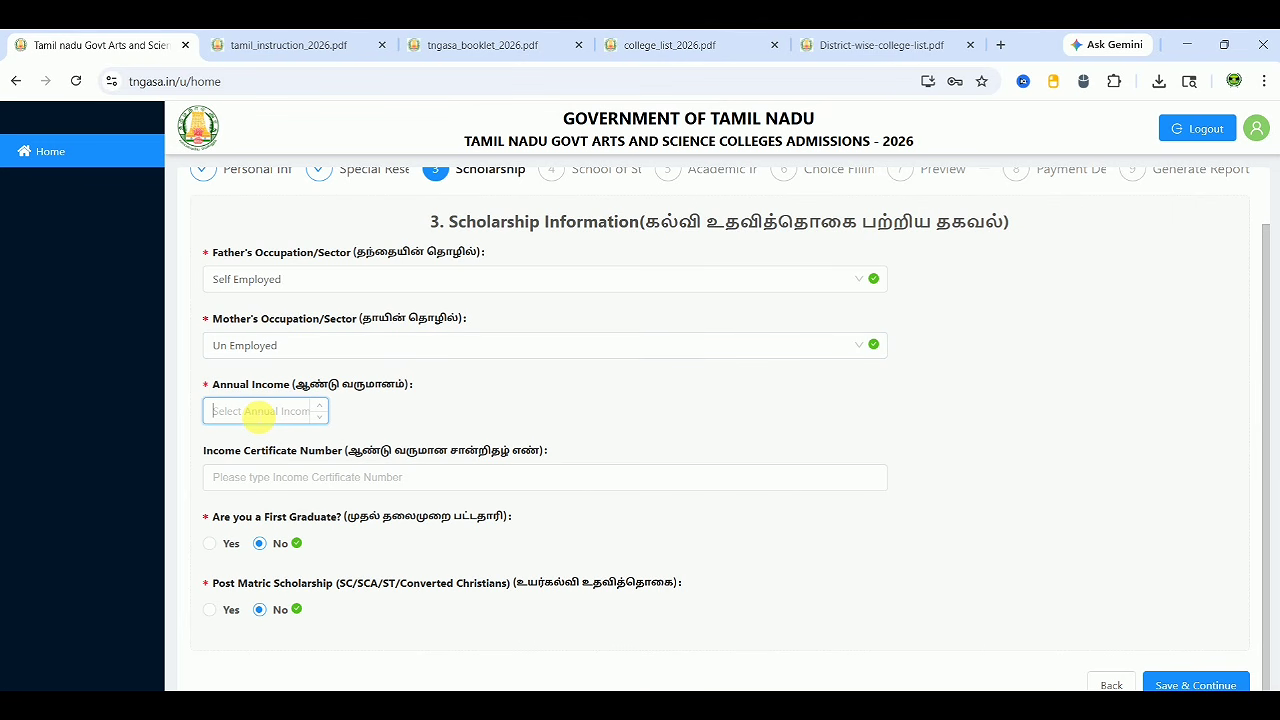
pyautogui.write('800000')
pyautogui.click(260, 477)
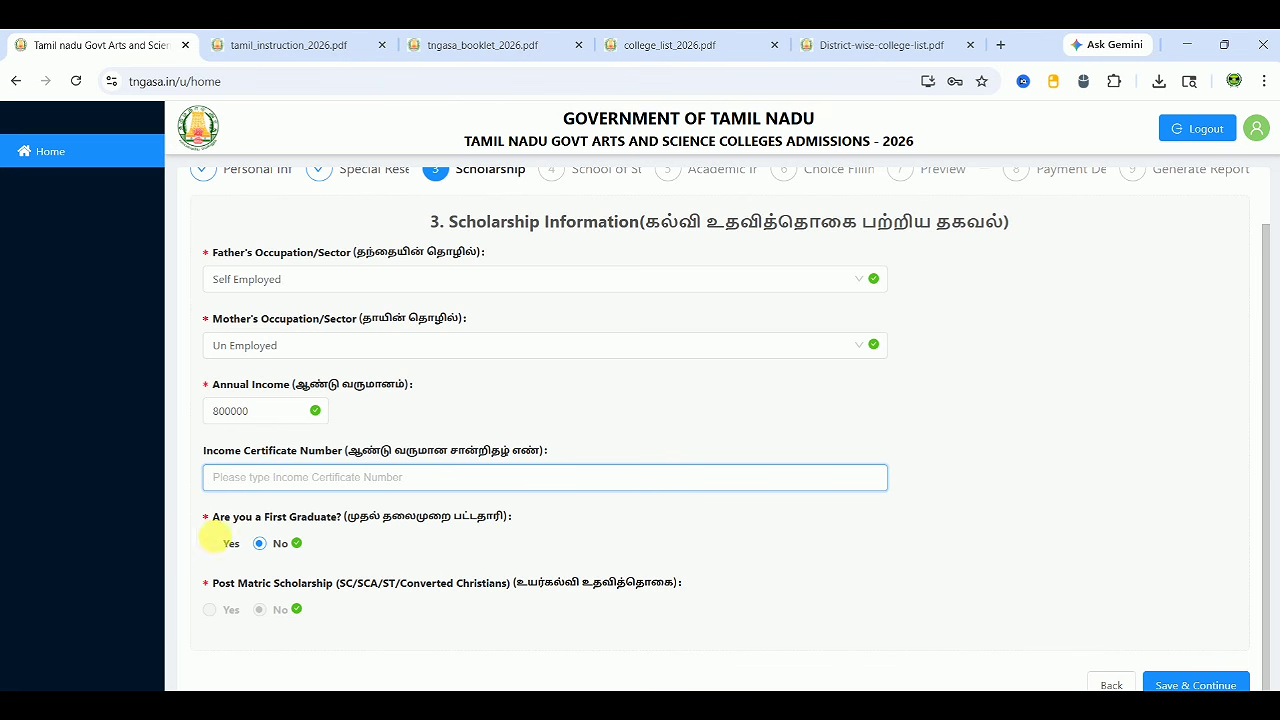
pyautogui.click(210, 544)
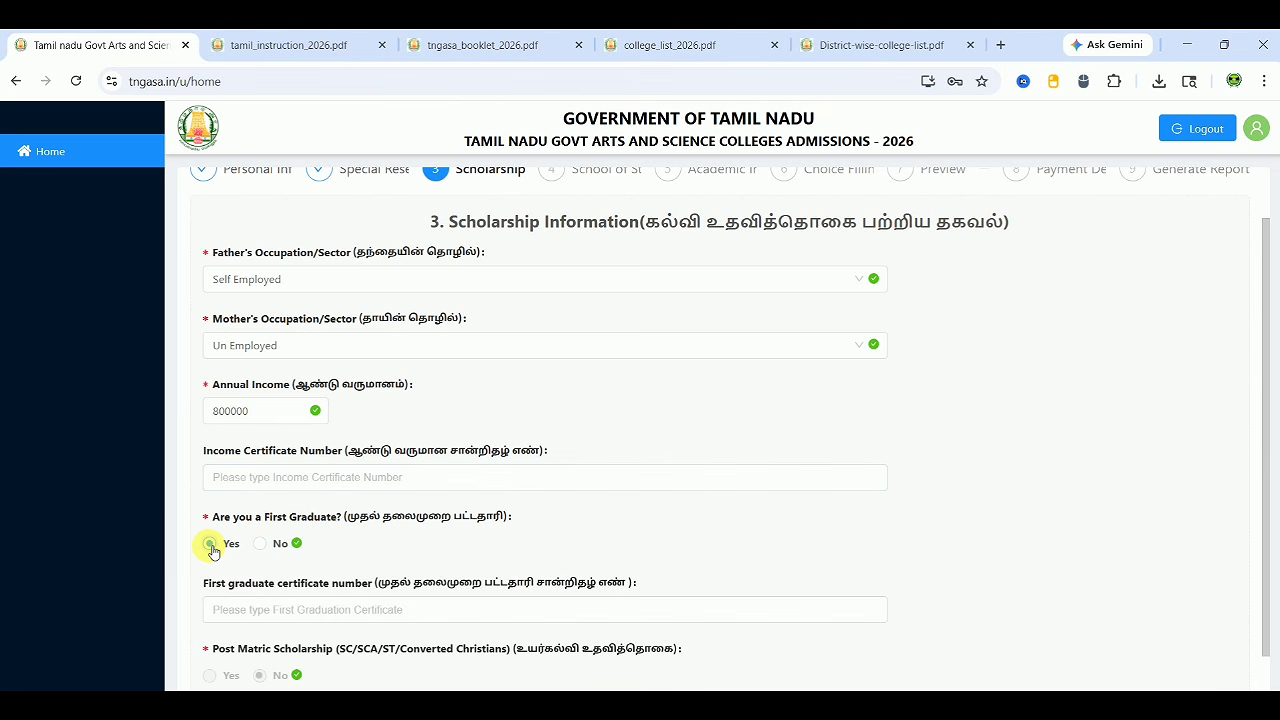
pyautogui.click(290, 609)
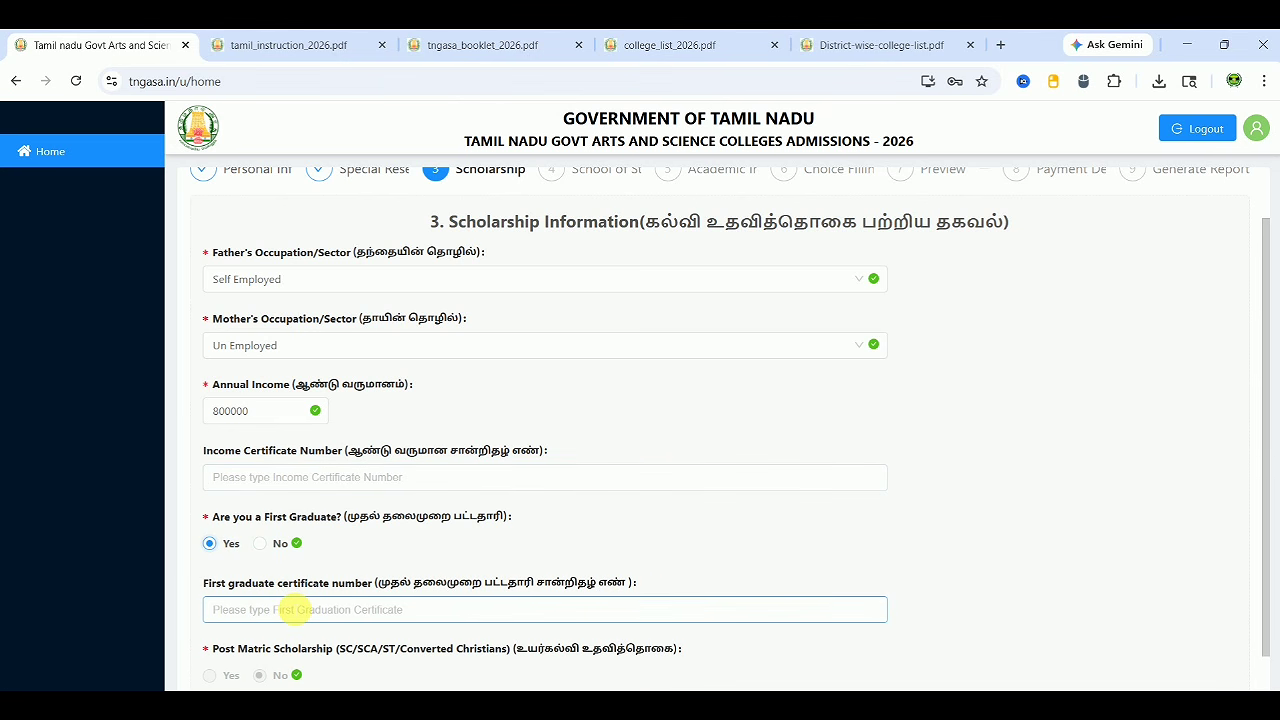
pyautogui.click(260, 545)
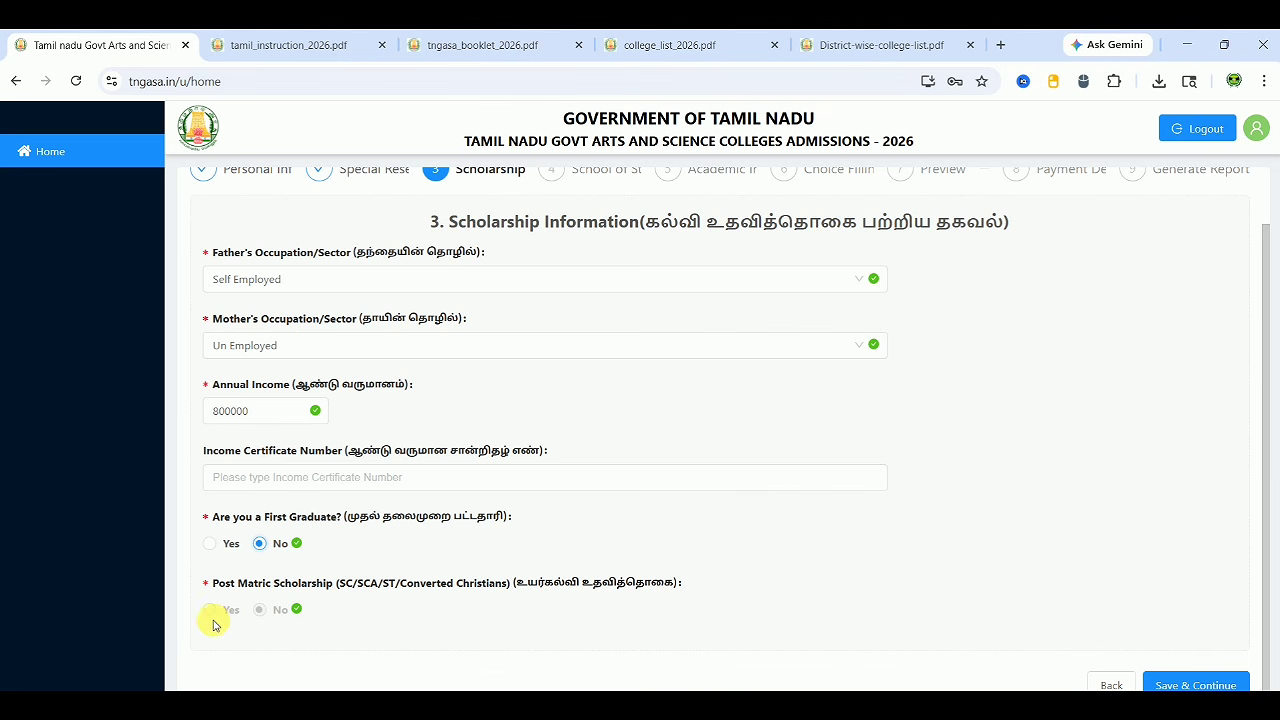
pyautogui.click(1200, 686)
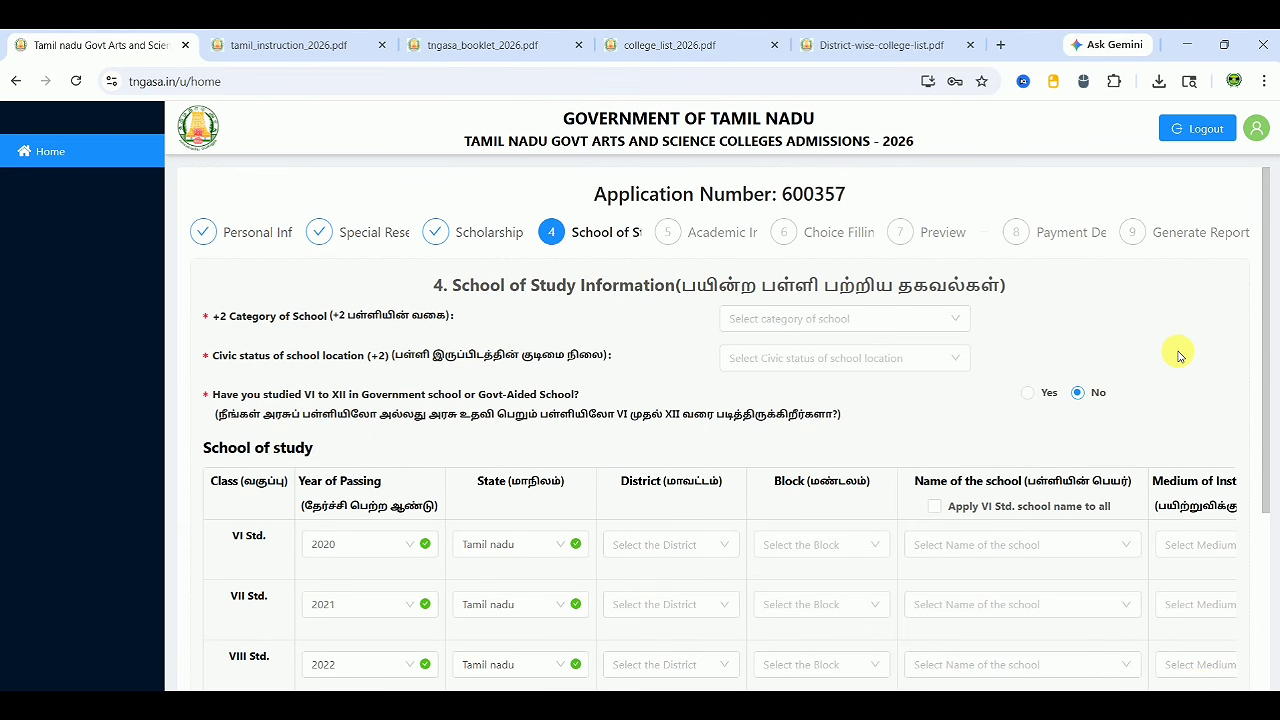
# - Set the +2 school to State Govt, Town Panchayat, and answer Yes for government school VI–XII
pyautogui.scroll(-1, 1179, 355)
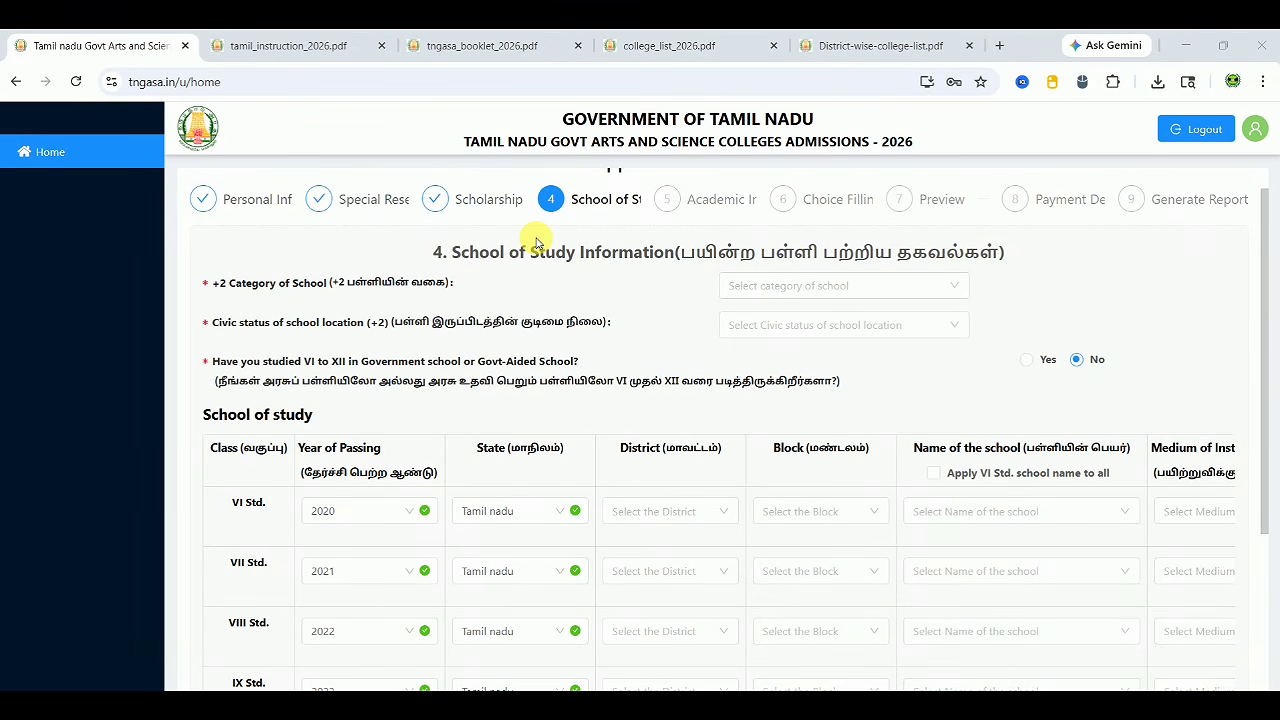
pyautogui.click(843, 285)
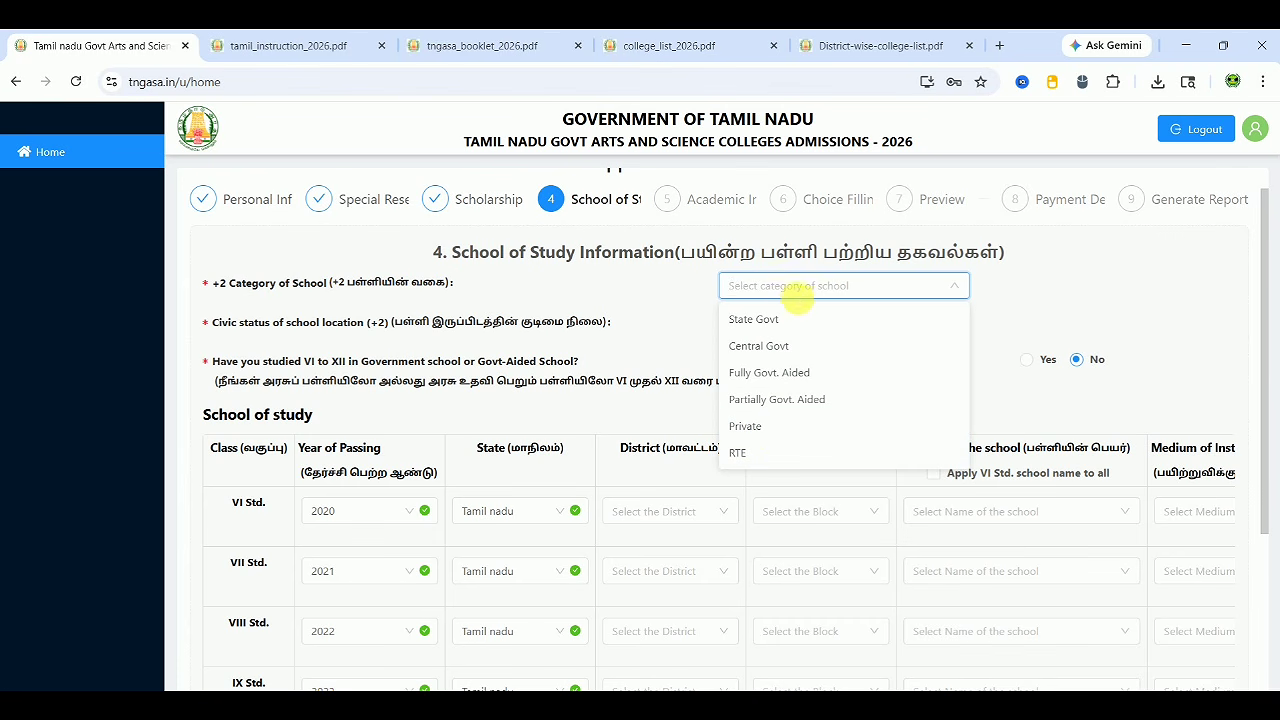
pyautogui.click(760, 320)
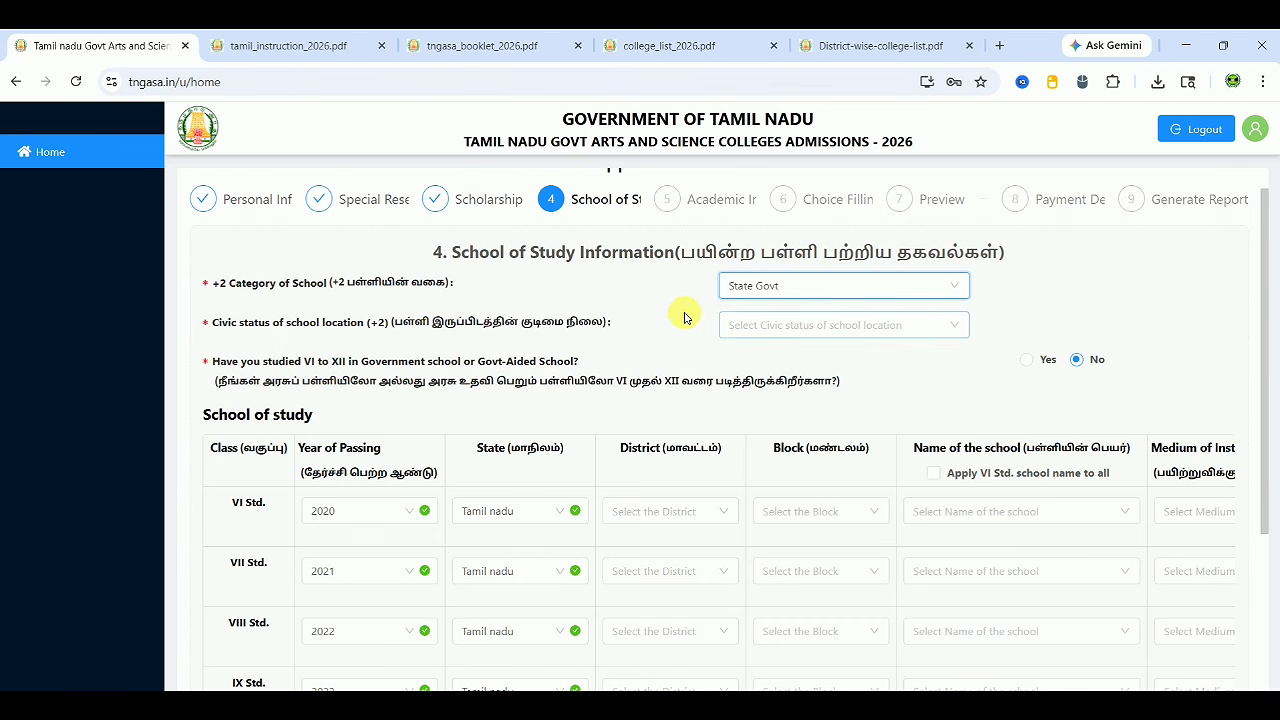
pyautogui.click(646, 316)
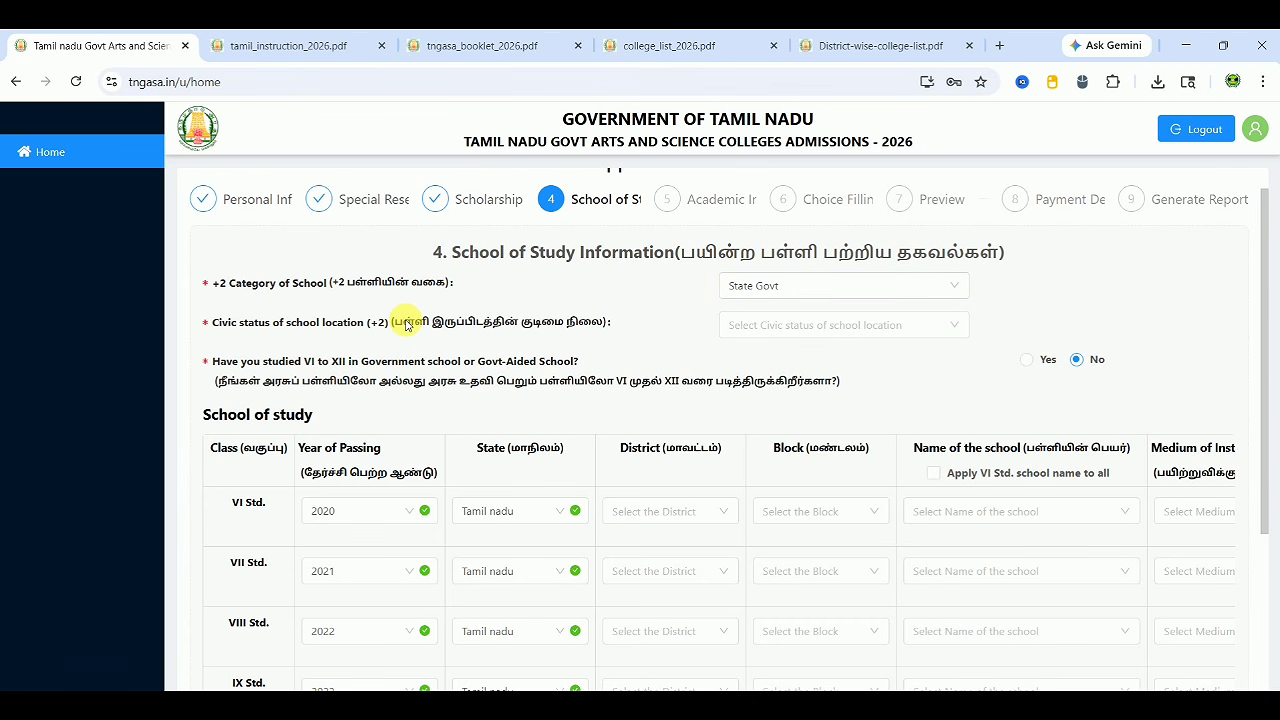
pyautogui.click(825, 332)
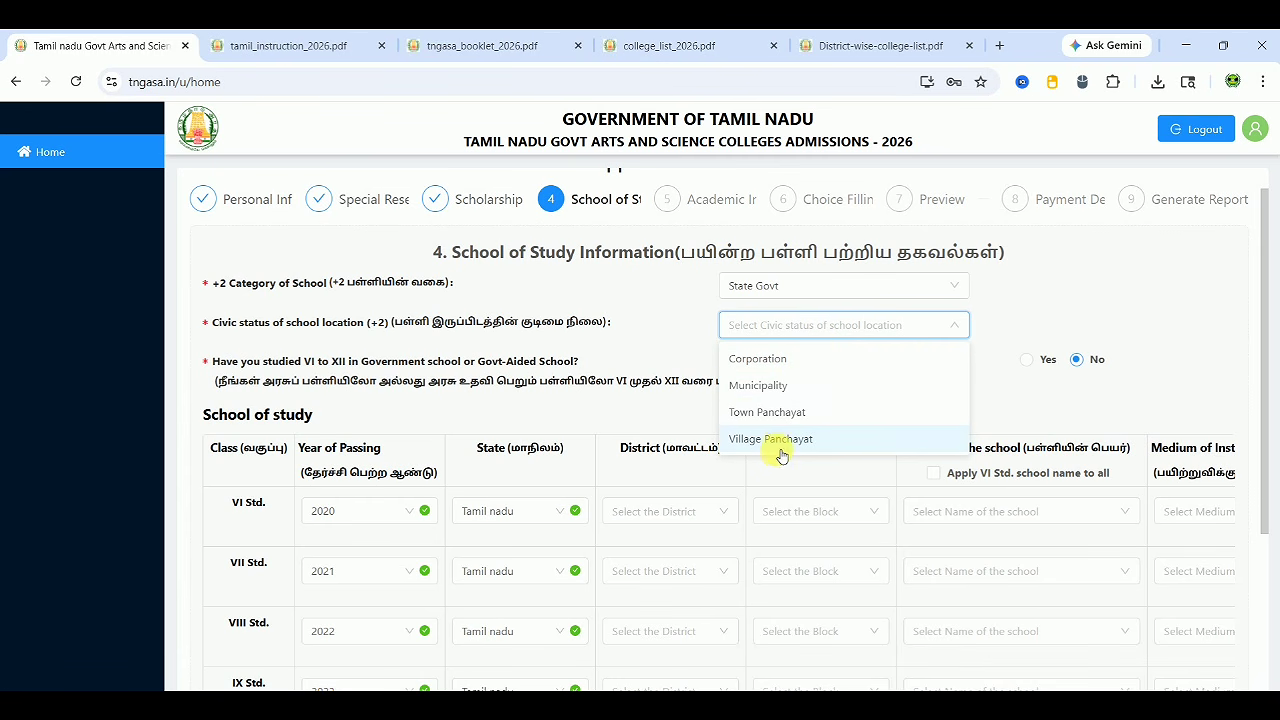
pyautogui.click(783, 413)
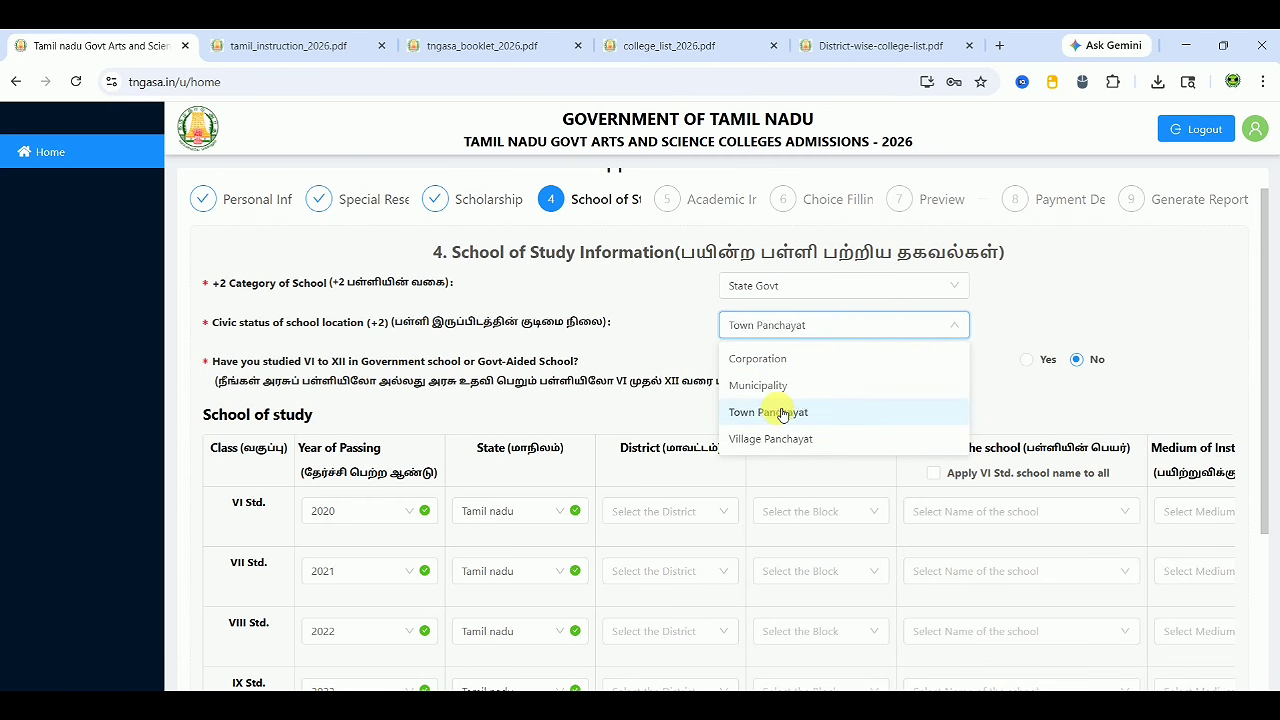
pyautogui.click(676, 357)
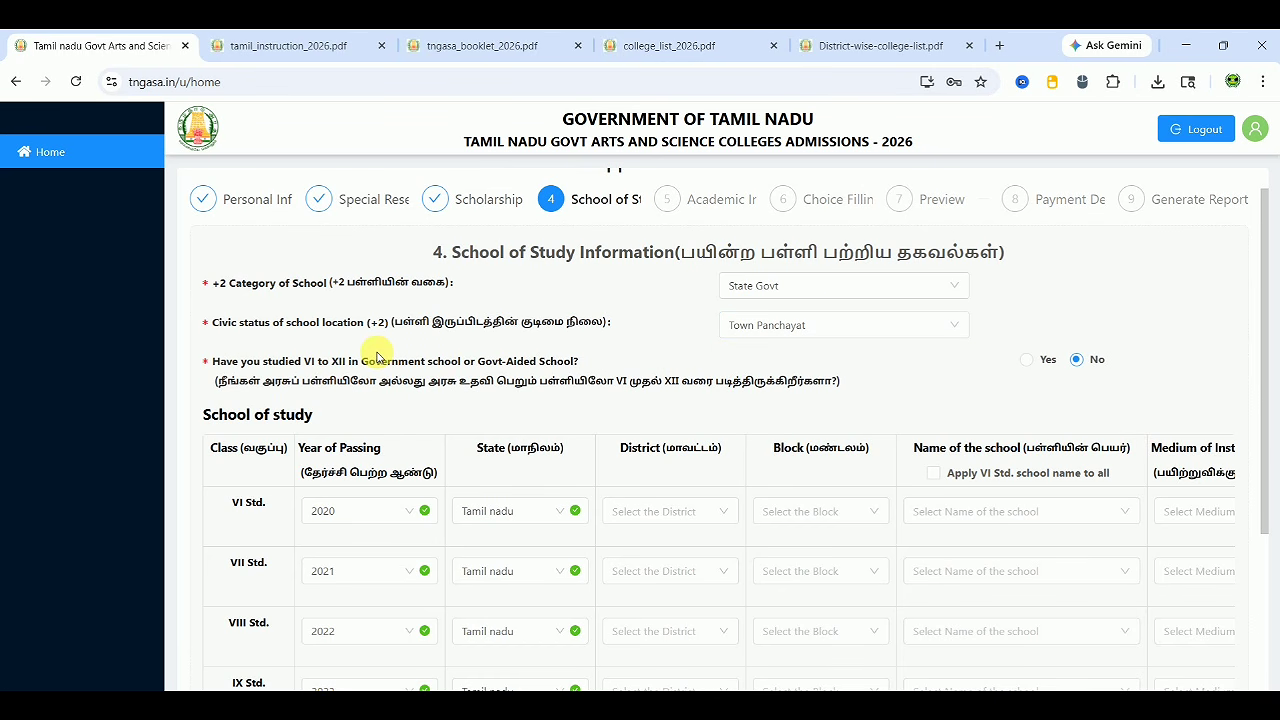
pyautogui.click(1036, 361)
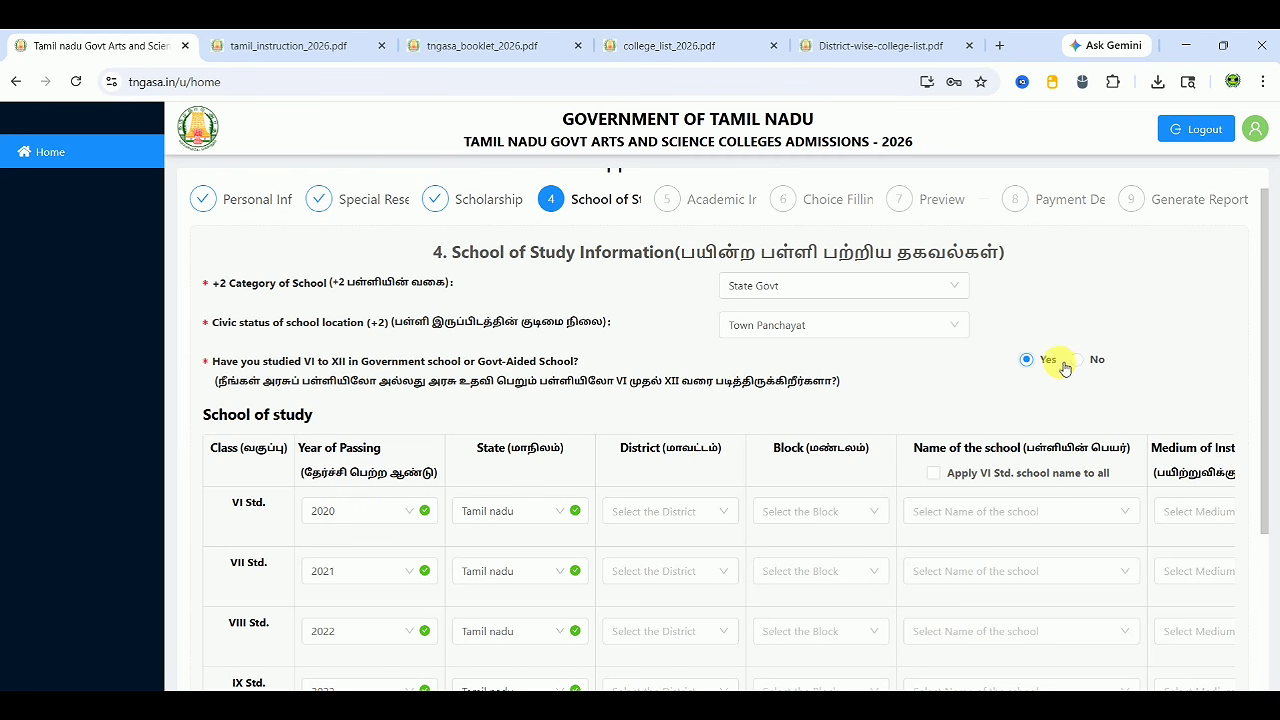
pyautogui.scroll(-3, 937, 381)
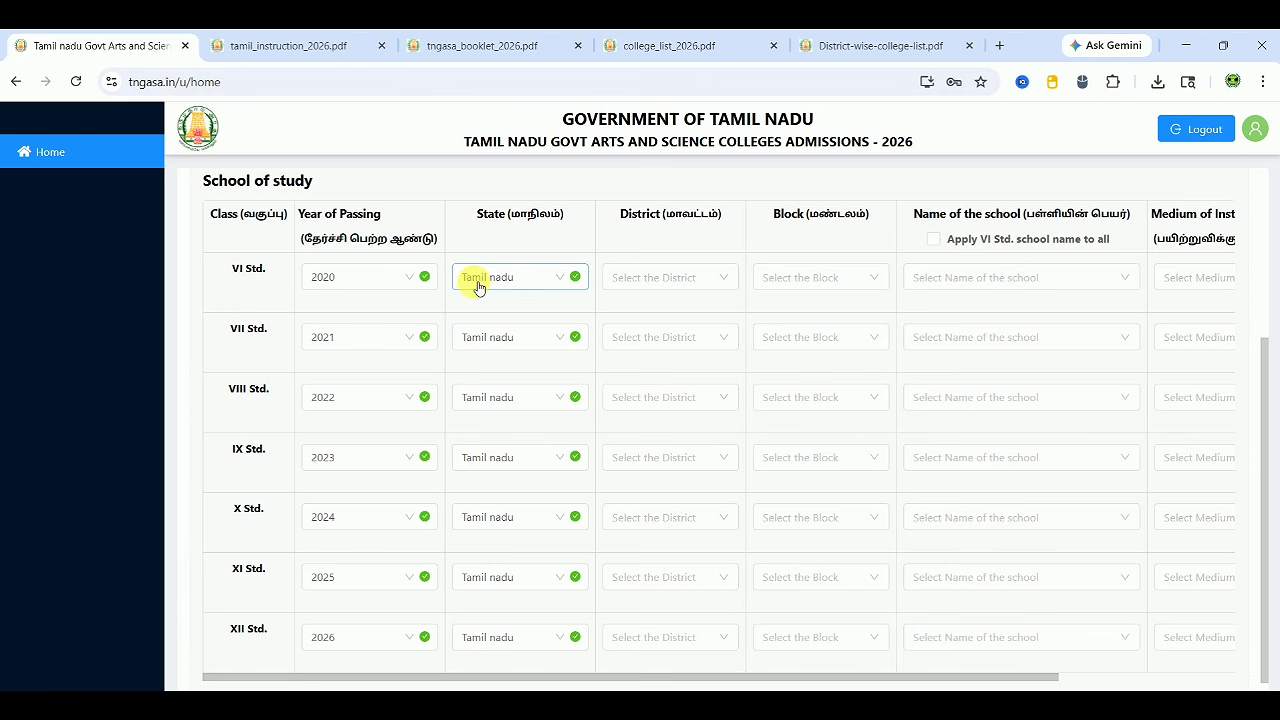
# - Set the VI Std school to Tiruvannamalai district, Thandrampet block, GHSS (BOYS) THANDARAMPET
pyautogui.click(637, 281)
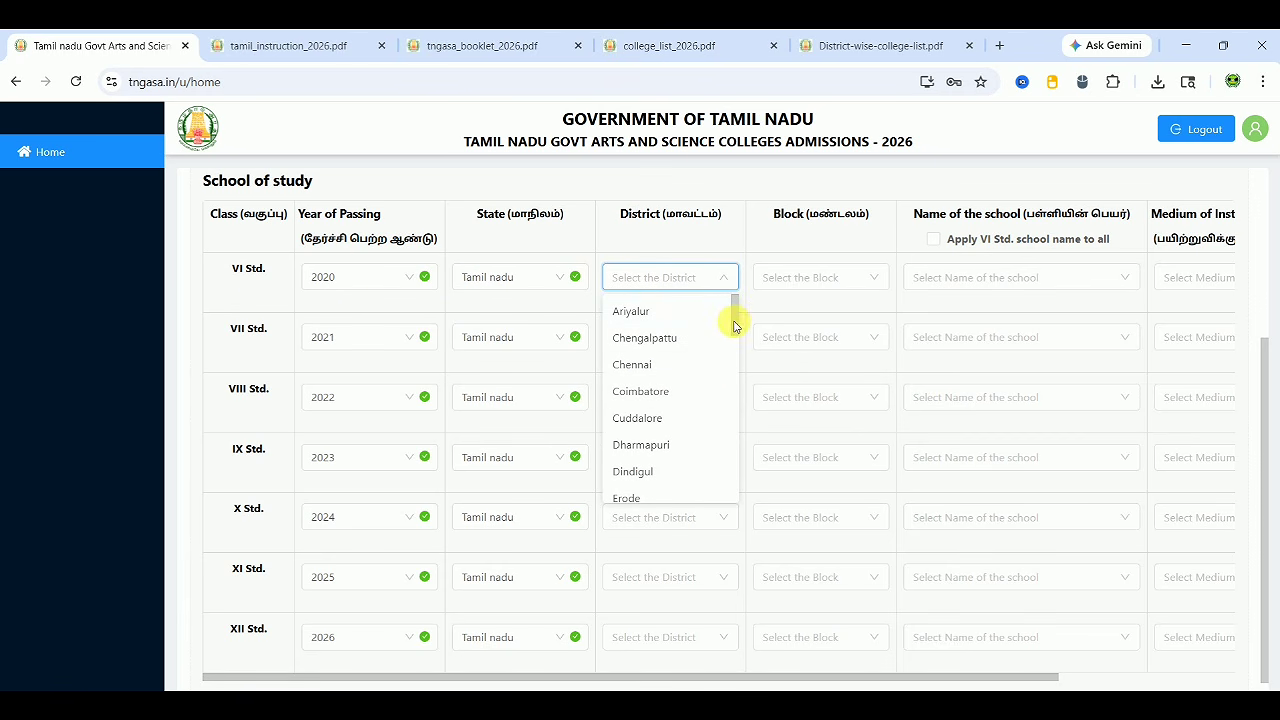
pyautogui.moveTo(734, 325); pyautogui.dragTo(731, 486)
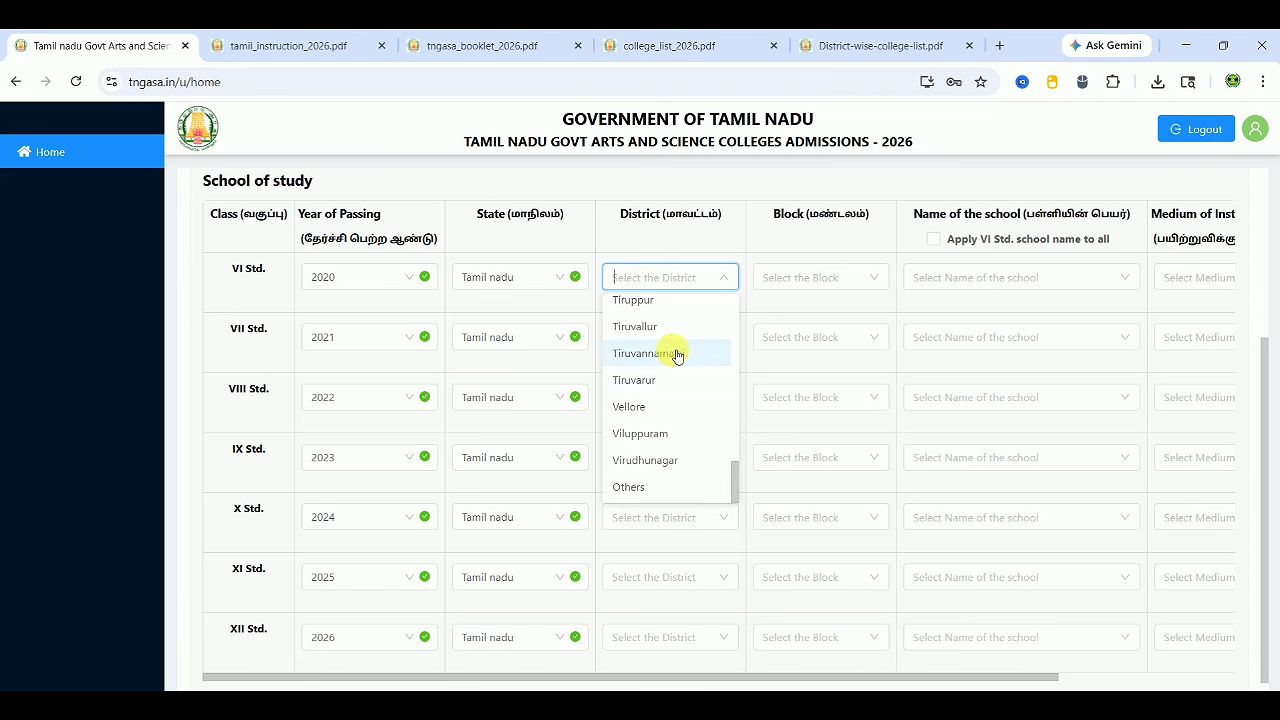
pyautogui.click(677, 355)
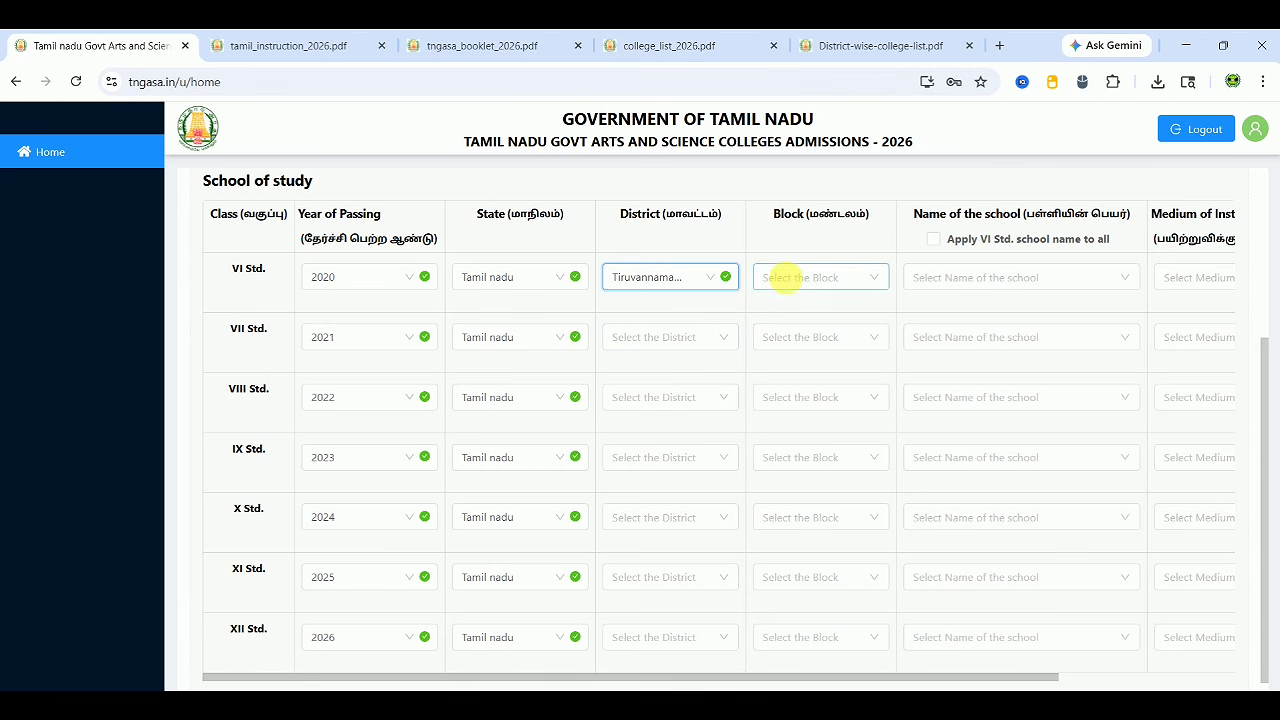
pyautogui.click(788, 280)
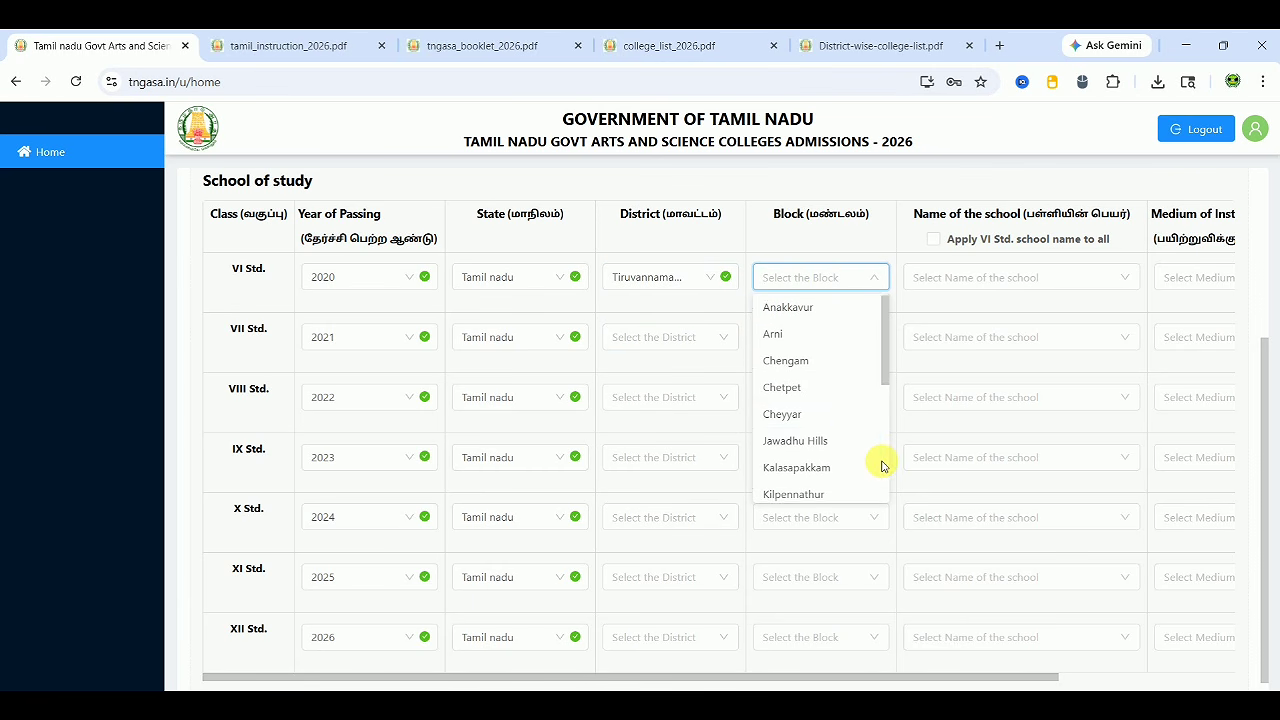
pyautogui.scroll(-3, 883, 460)
pyautogui.click(820, 329)
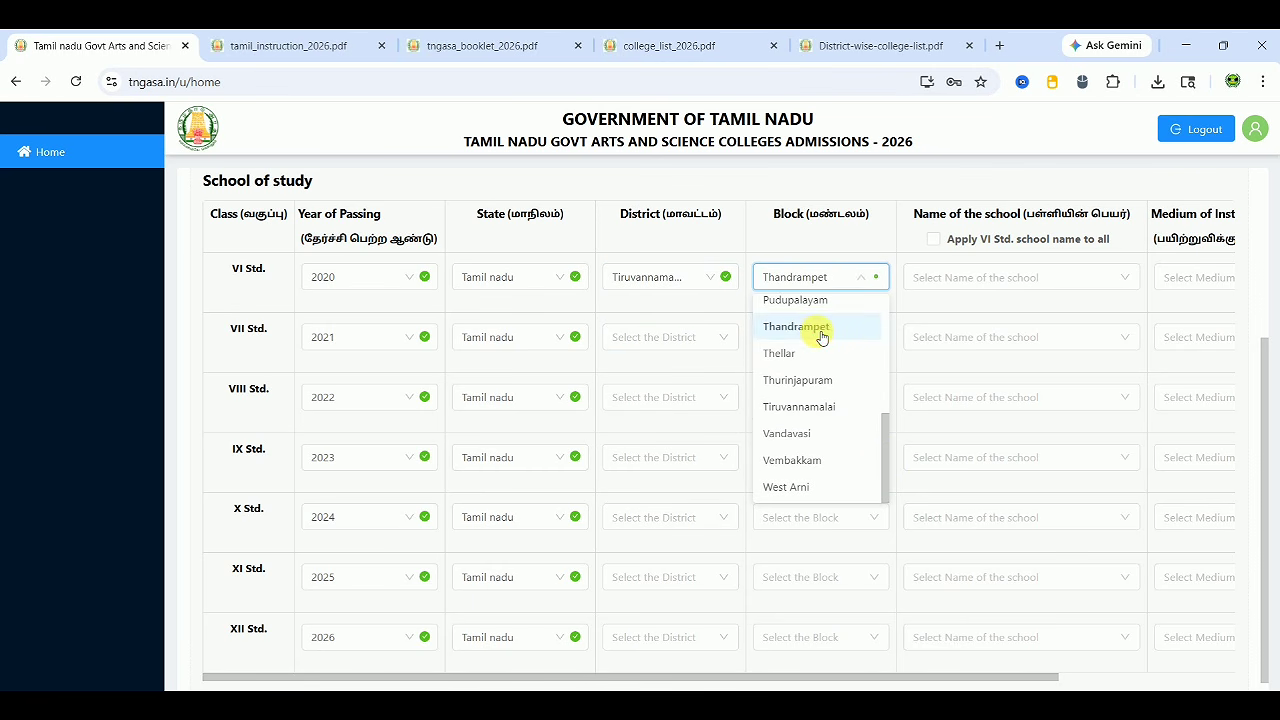
pyautogui.click(956, 285)
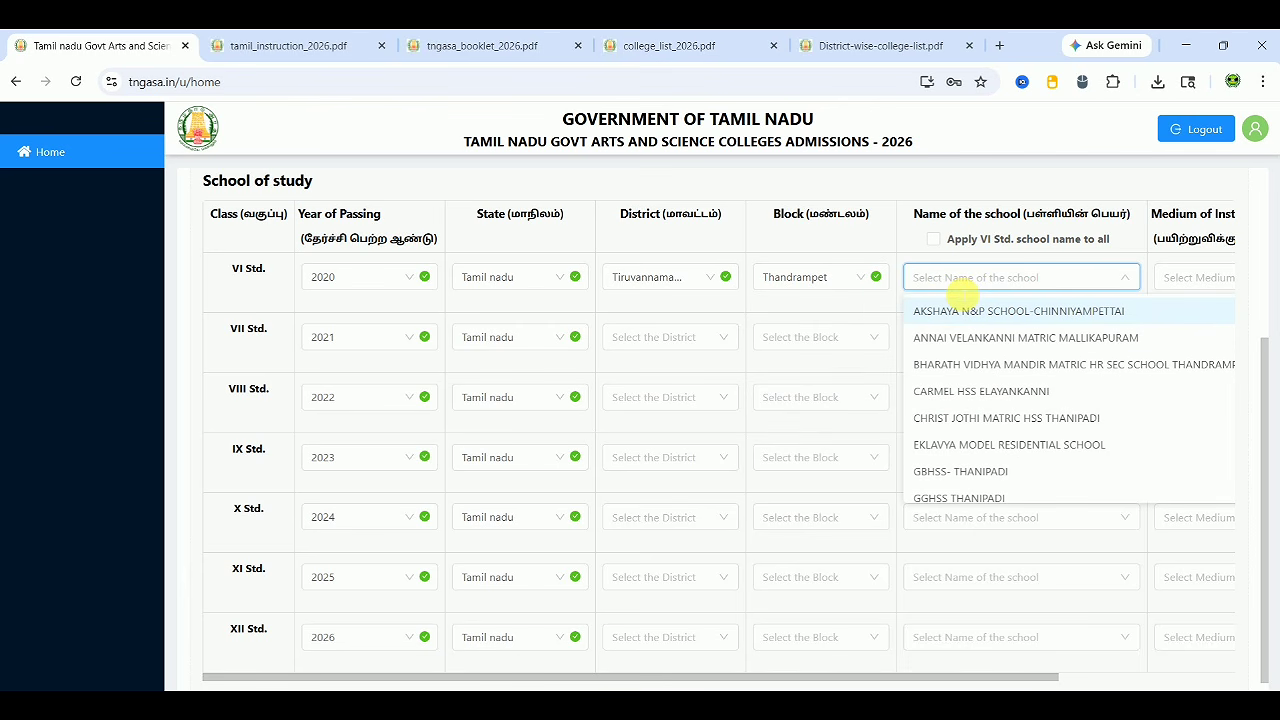
pyautogui.write('tha')
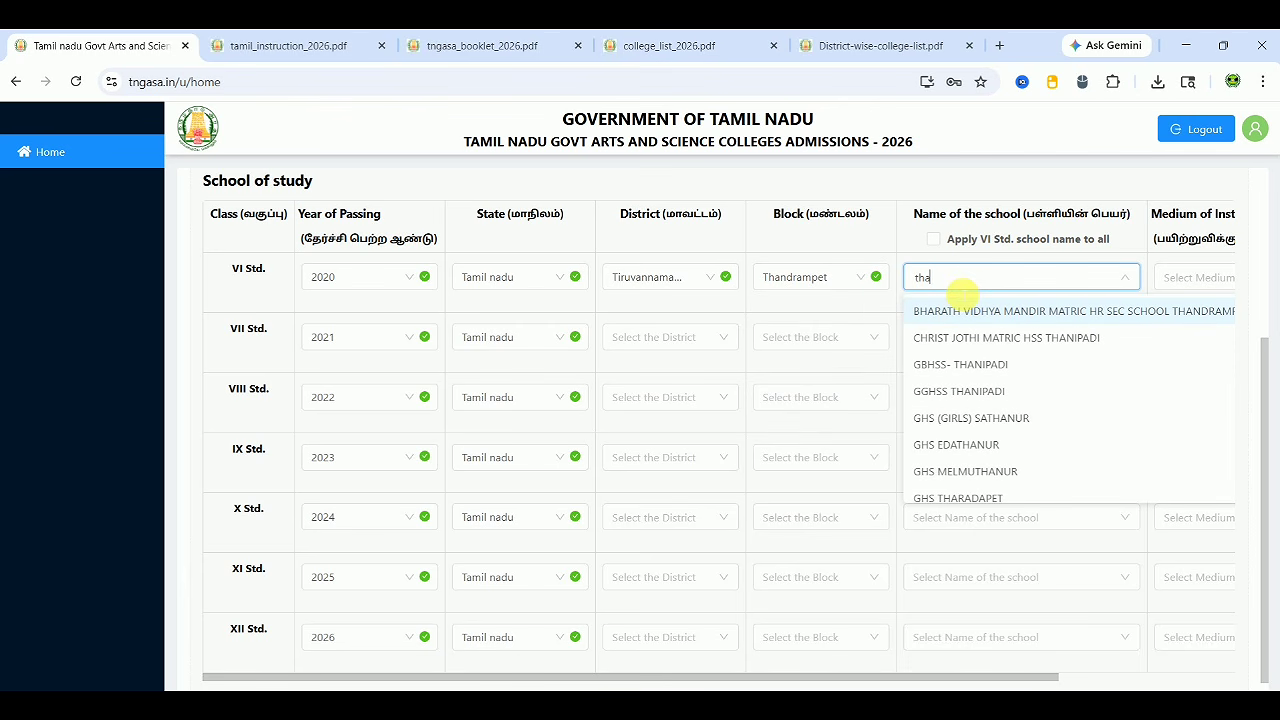
pyautogui.write('nd')
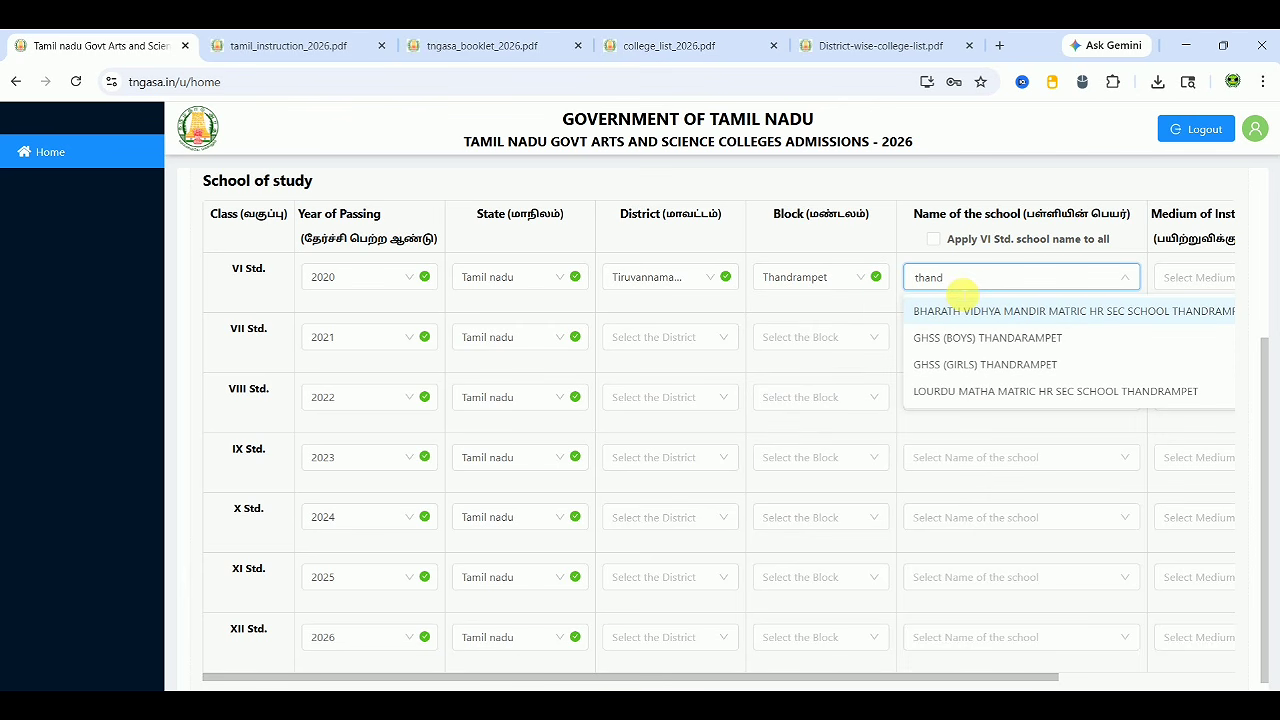
pyautogui.click(968, 347)
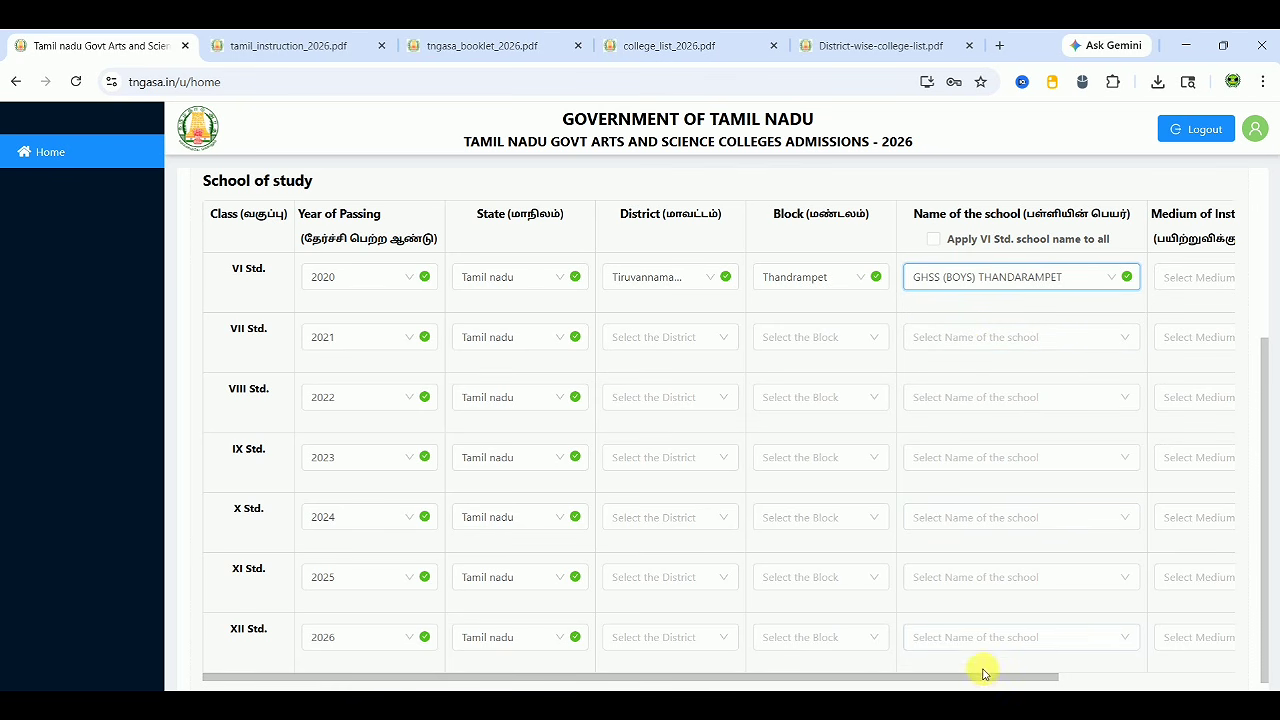
# - Set VI Std medium to Tamil and apply the VI Std school details to all classes
pyautogui.moveTo(1006, 677); pyautogui.dragTo(1183, 676)
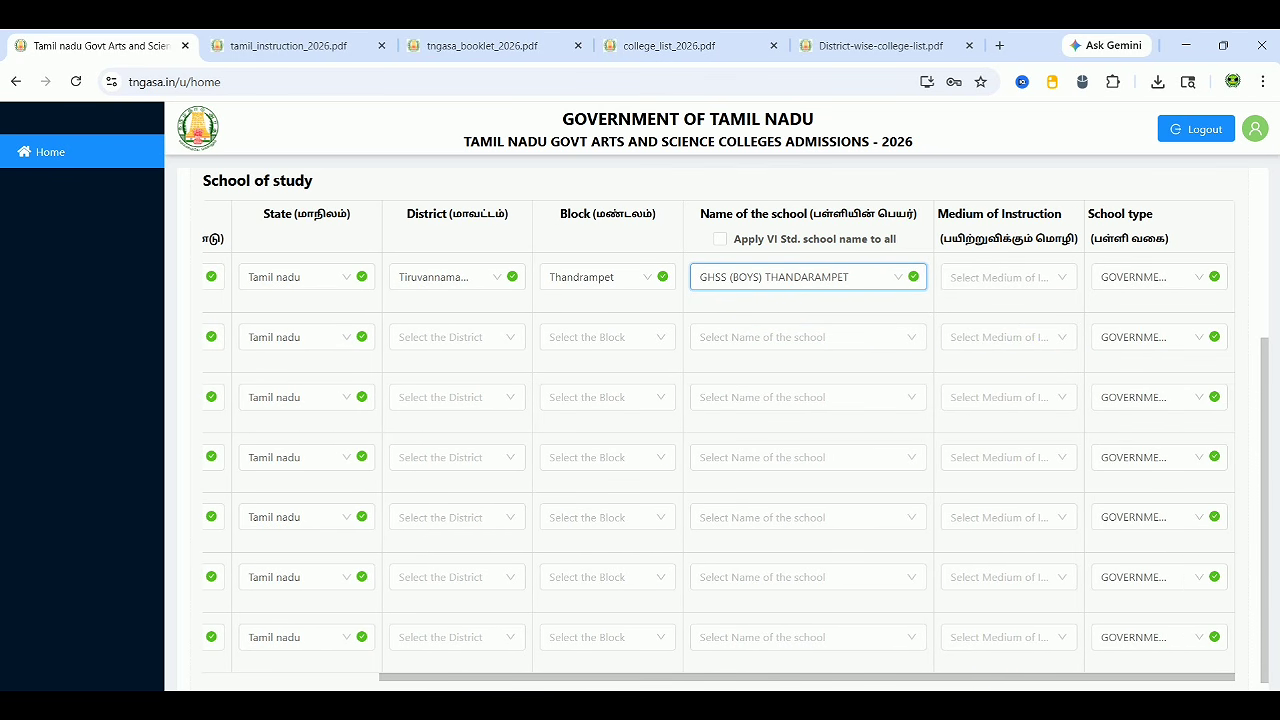
pyautogui.click(980, 277)
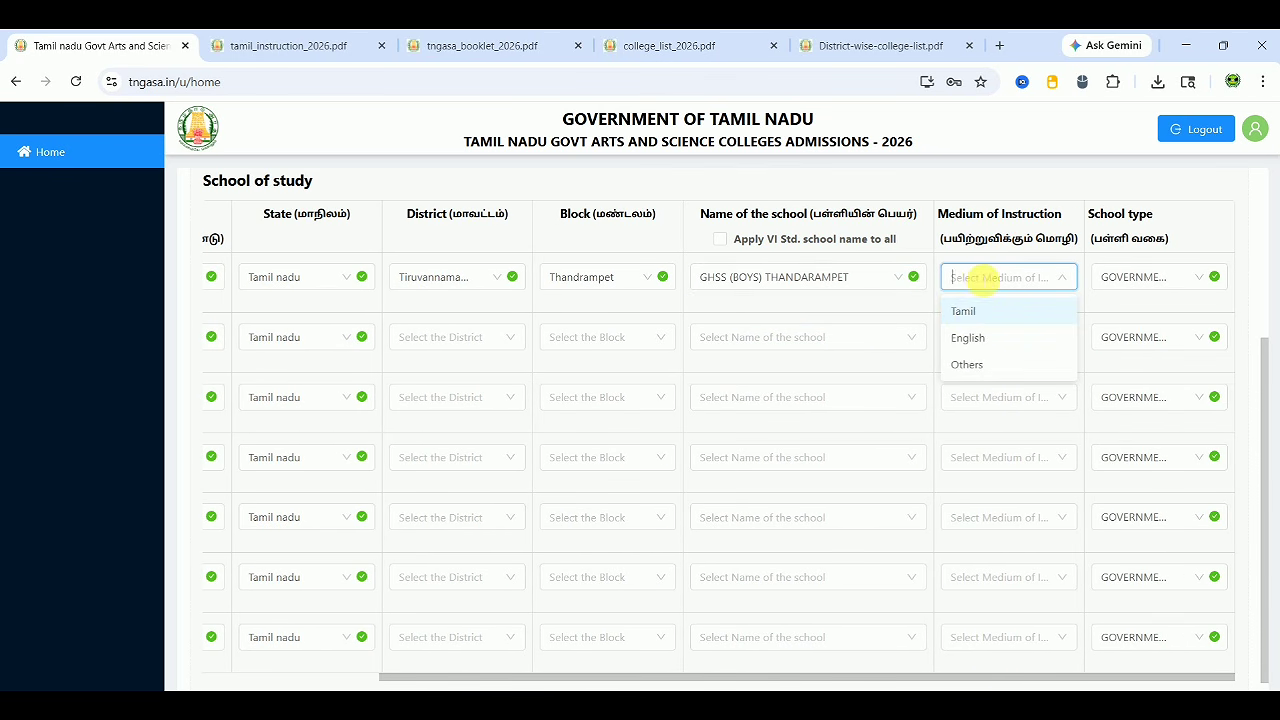
pyautogui.click(966, 313)
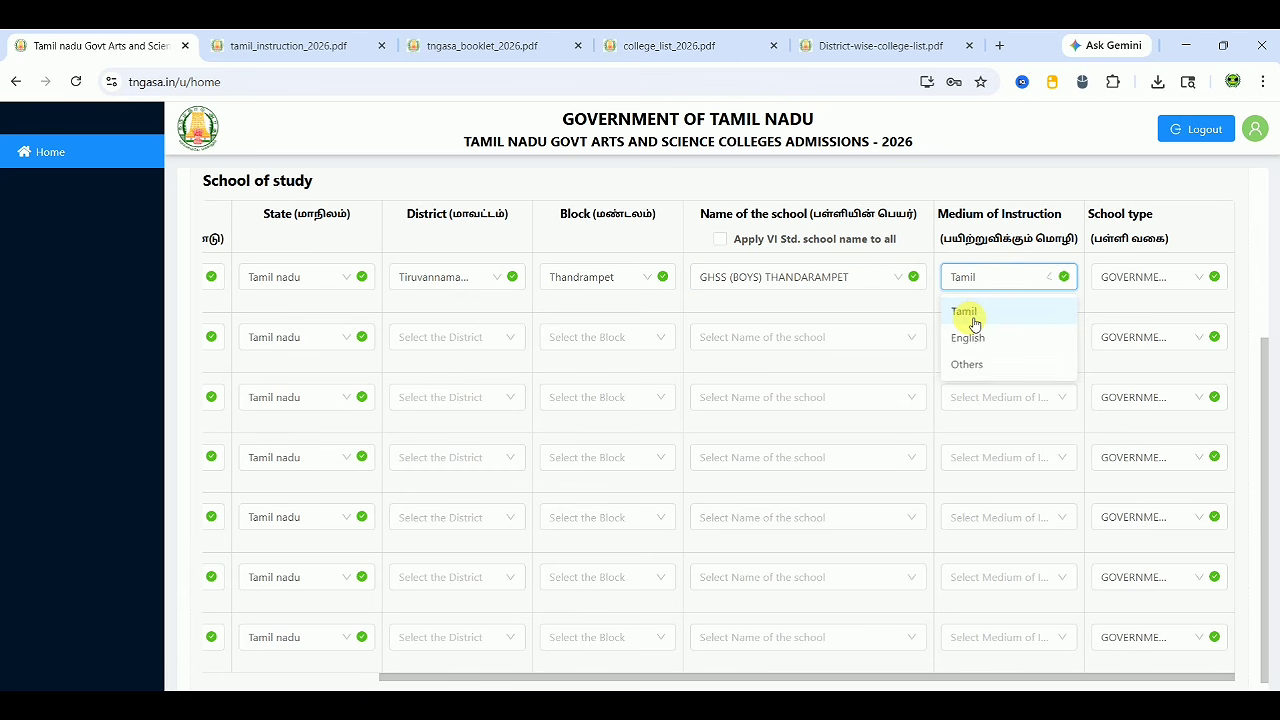
pyautogui.click(1127, 285)
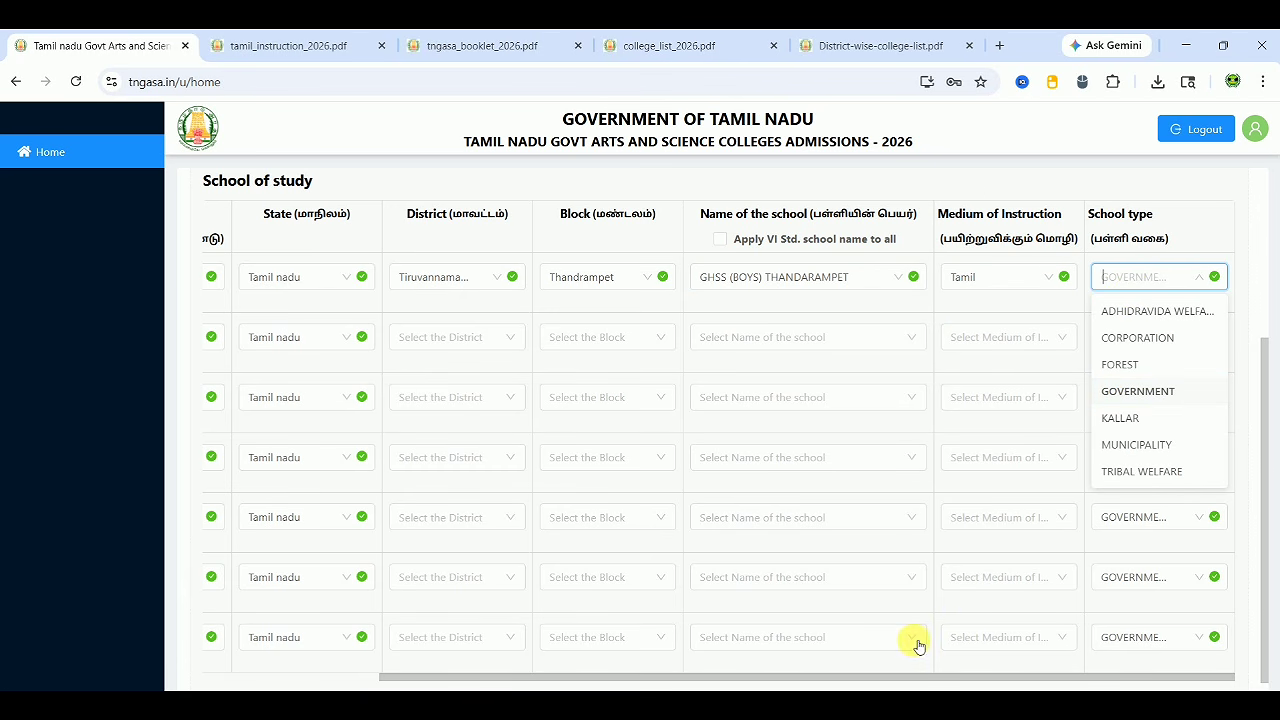
pyautogui.moveTo(874, 681); pyautogui.dragTo(797, 674)
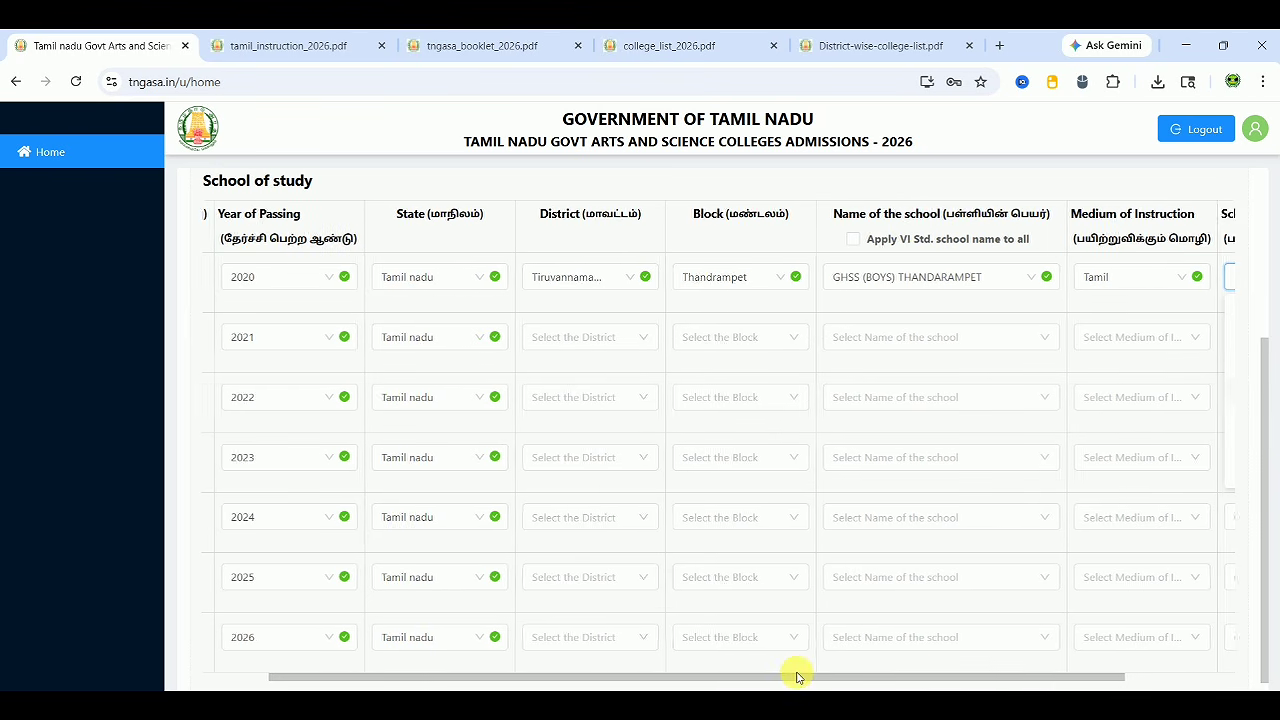
pyautogui.click(863, 244)
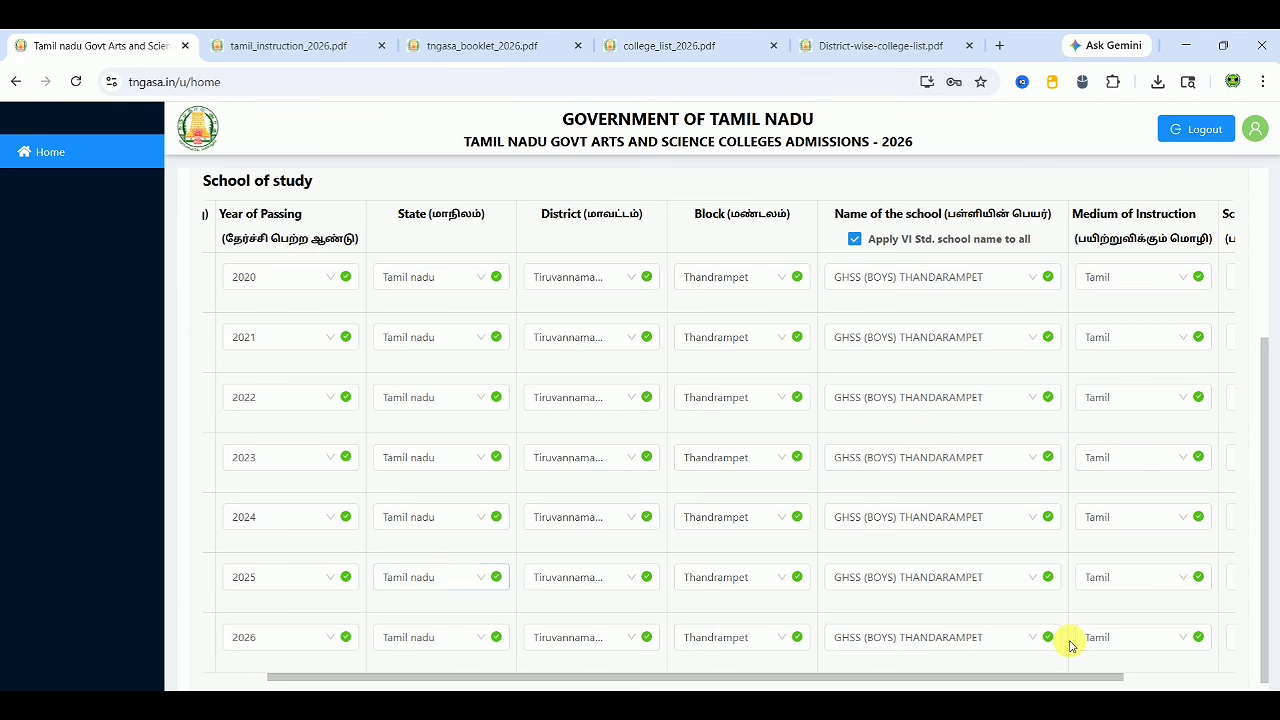
pyautogui.scroll(-1, 1258, 640)
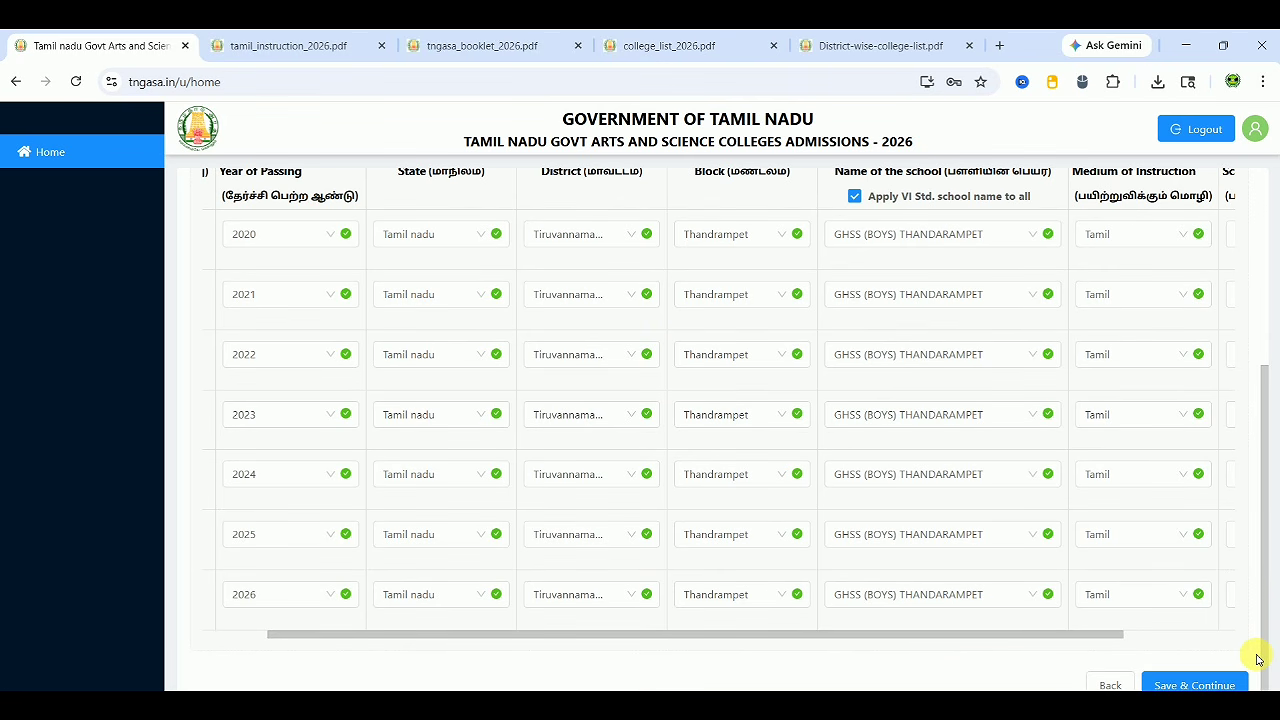
# - Save the school of study details and enter the HSC roll number
pyautogui.click(1201, 686)
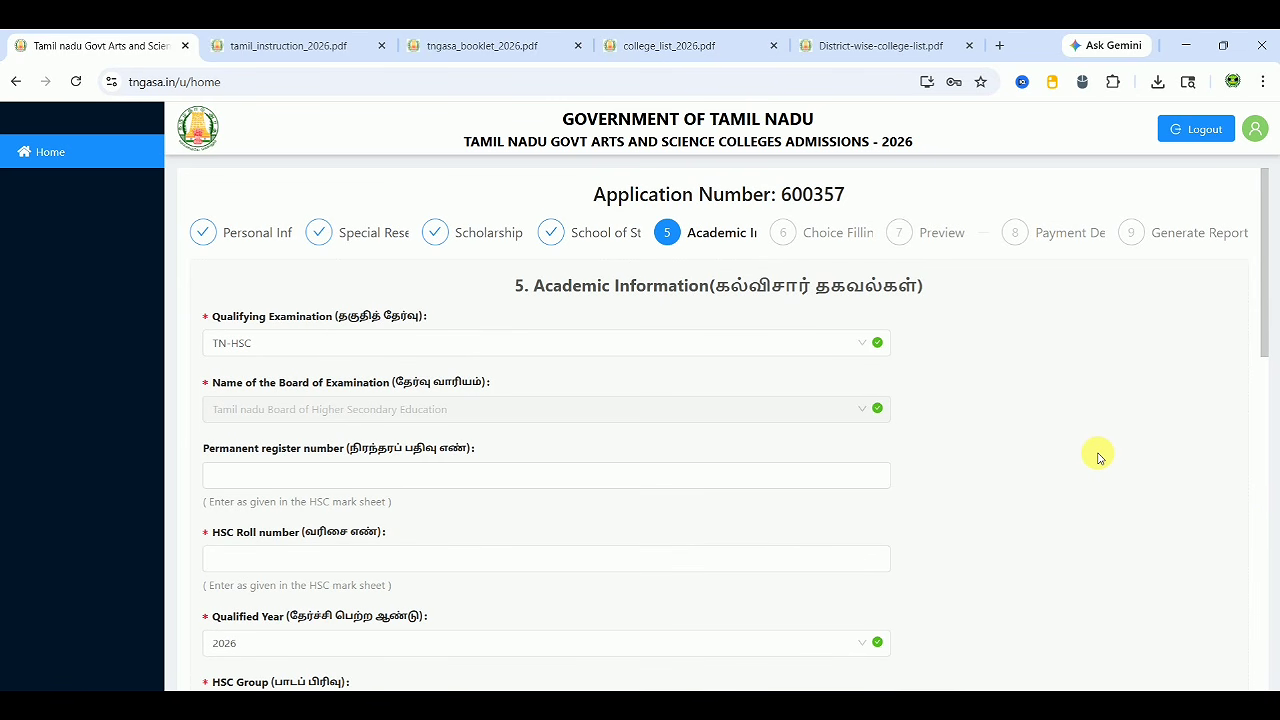
pyautogui.scroll(-1, 1097, 454)
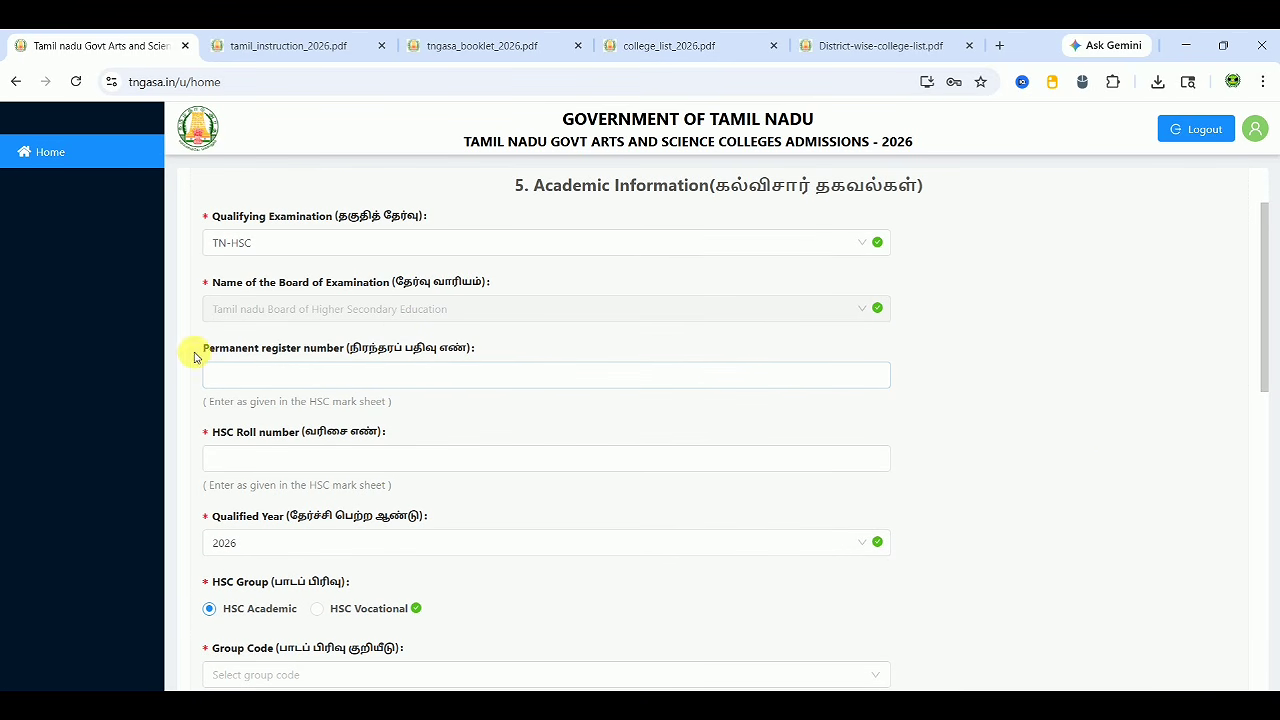
pyautogui.click(404, 352)
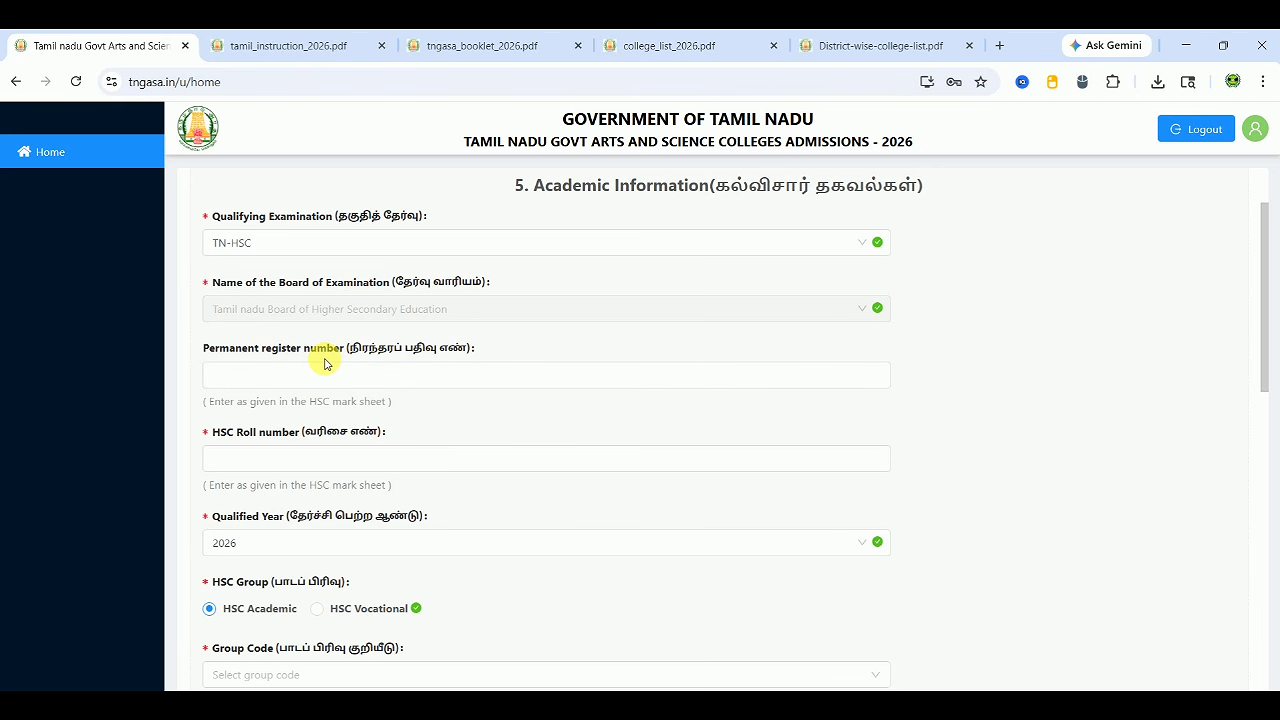
pyautogui.click(282, 458)
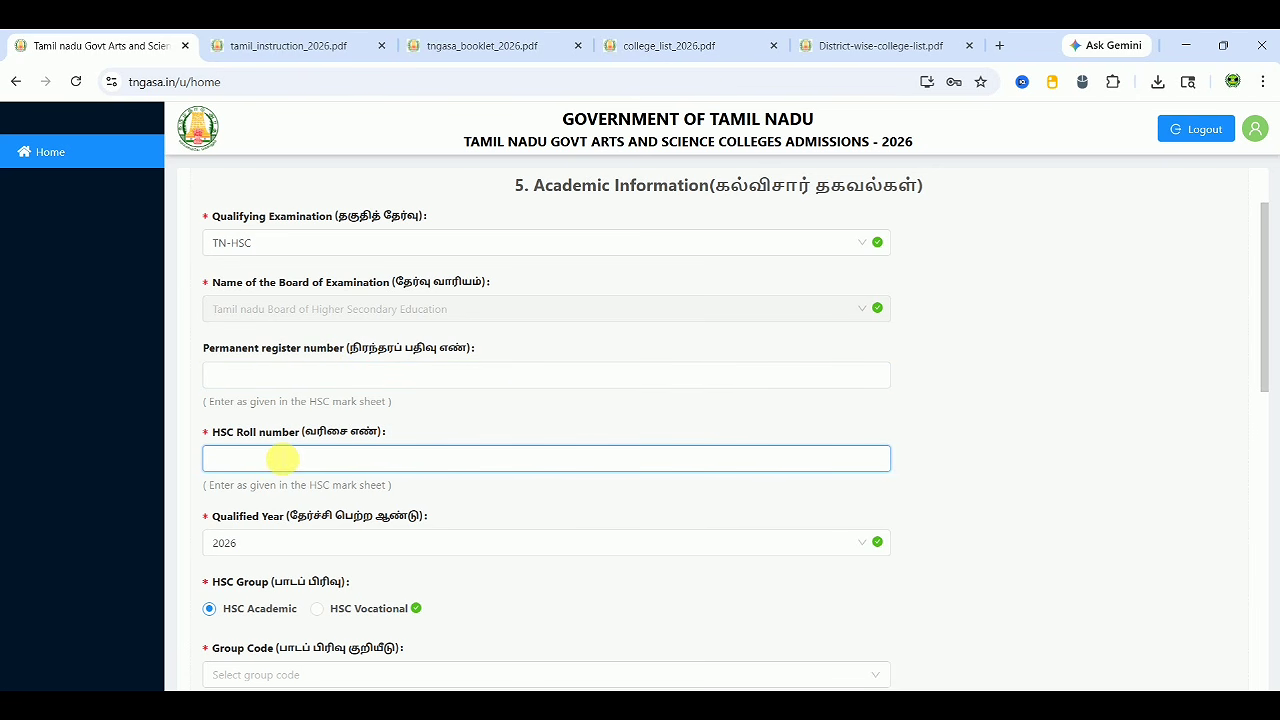
pyautogui.click(932, 560)
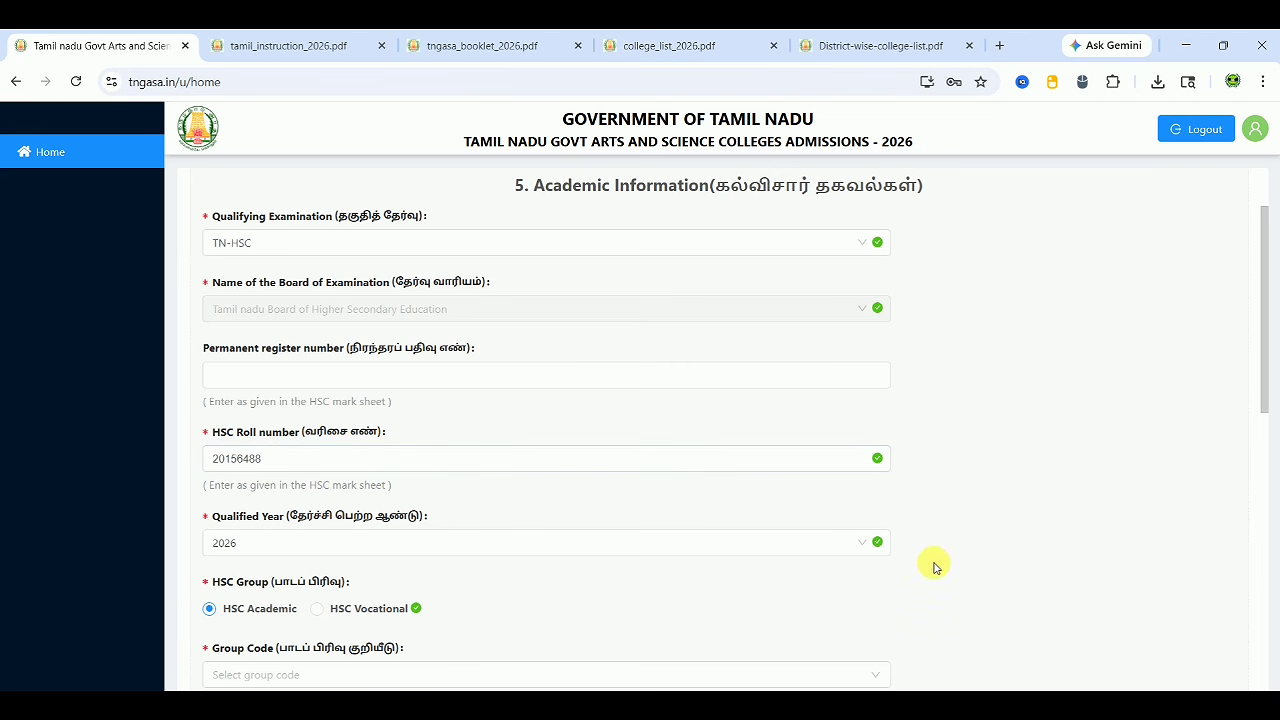
# - Show the Group Code options in the academic section
pyautogui.scroll(-1, 933, 565)
pyautogui.scroll(-3, 933, 565)
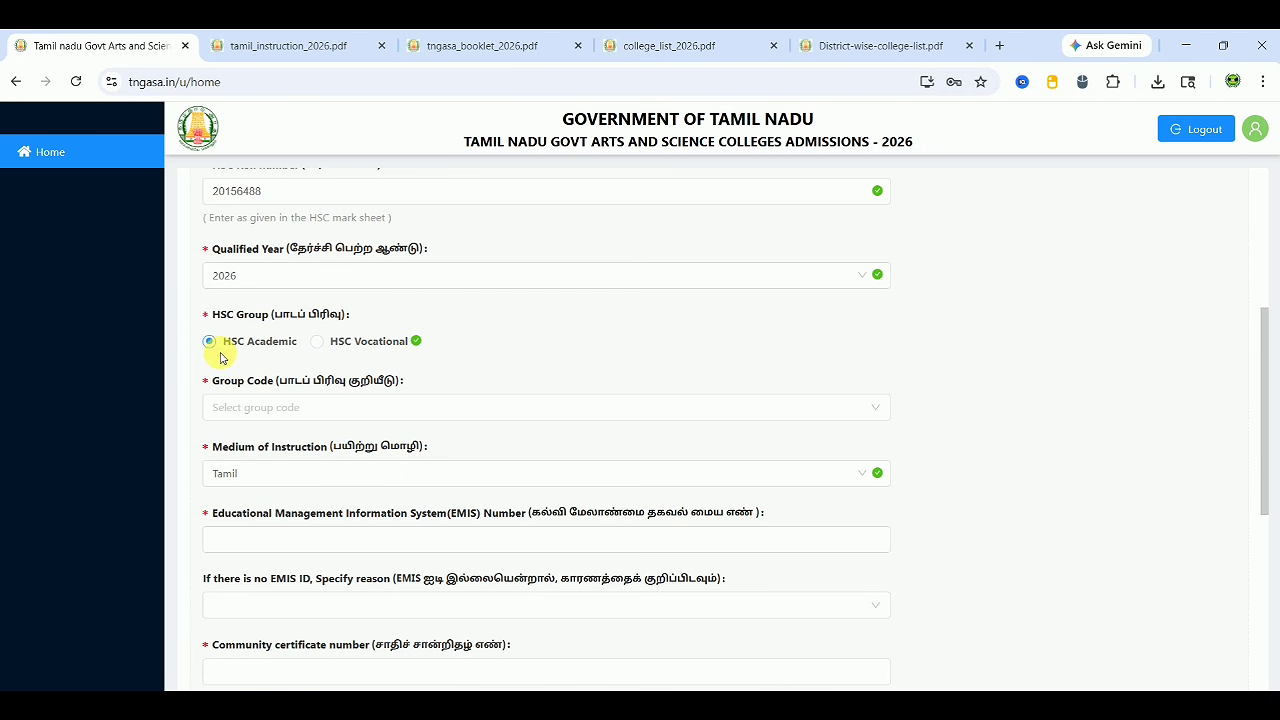
pyautogui.click(268, 408)
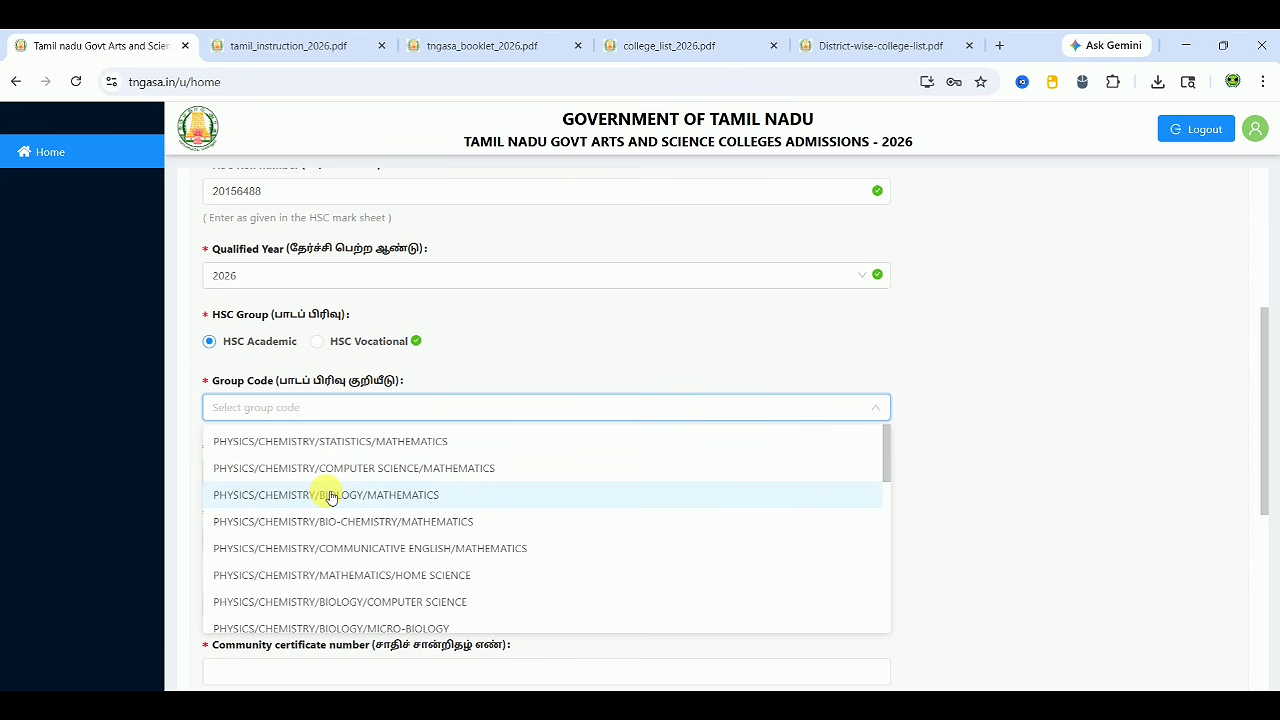
# - Choose group code PHYSICS/CHEMISTRY/BIOLOGY/MATHEMATICS and keep Tamil as medium of instruction
pyautogui.click(331, 497)
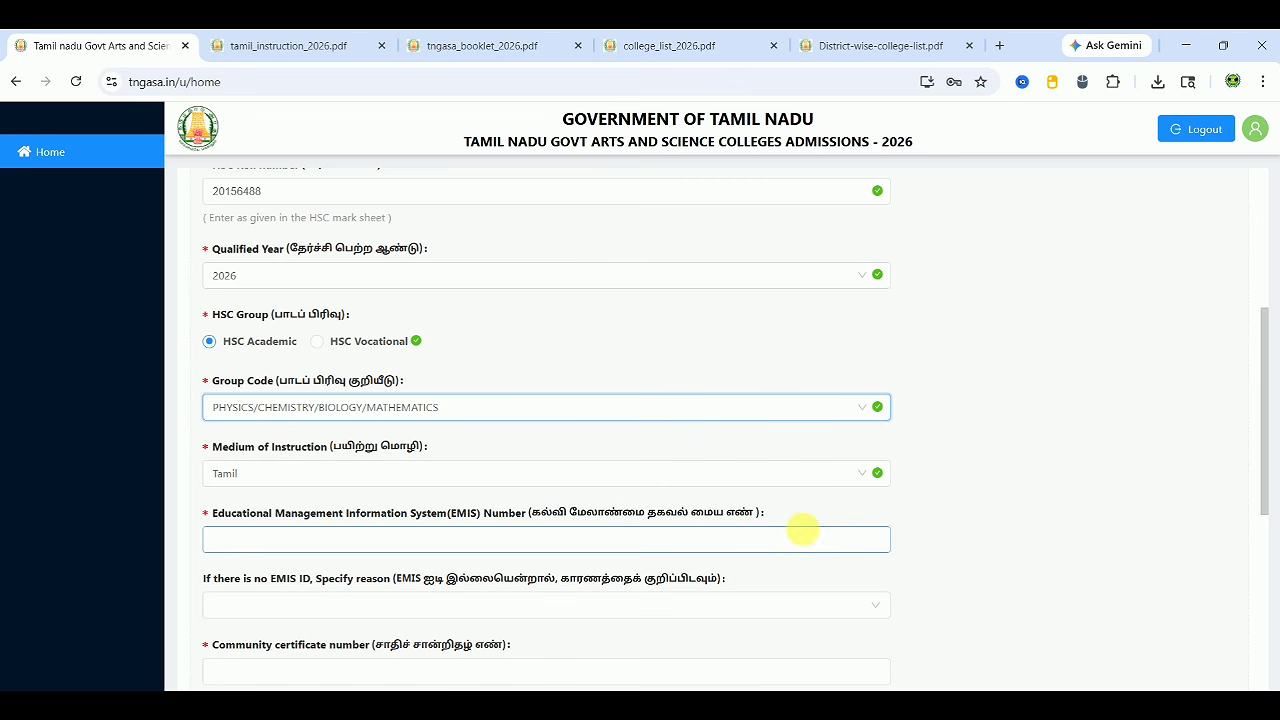
pyautogui.click(1060, 506)
pyautogui.scroll(-2, 1060, 506)
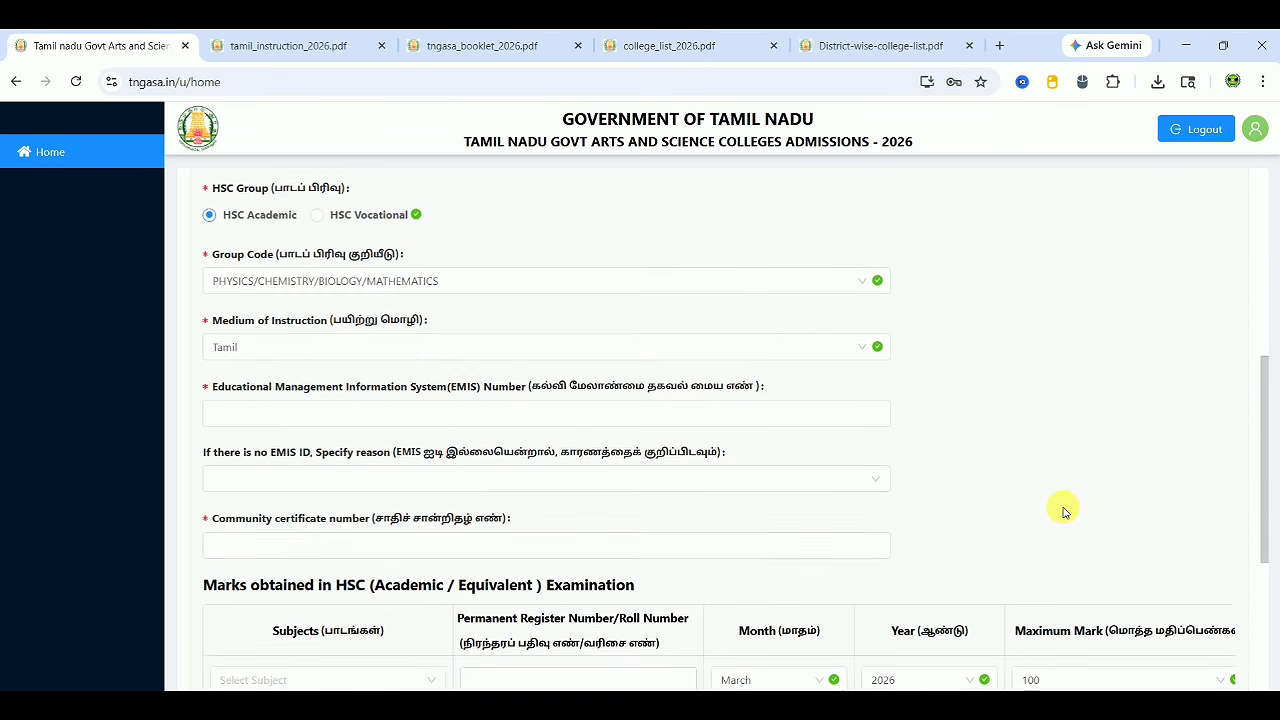
pyautogui.click(567, 345)
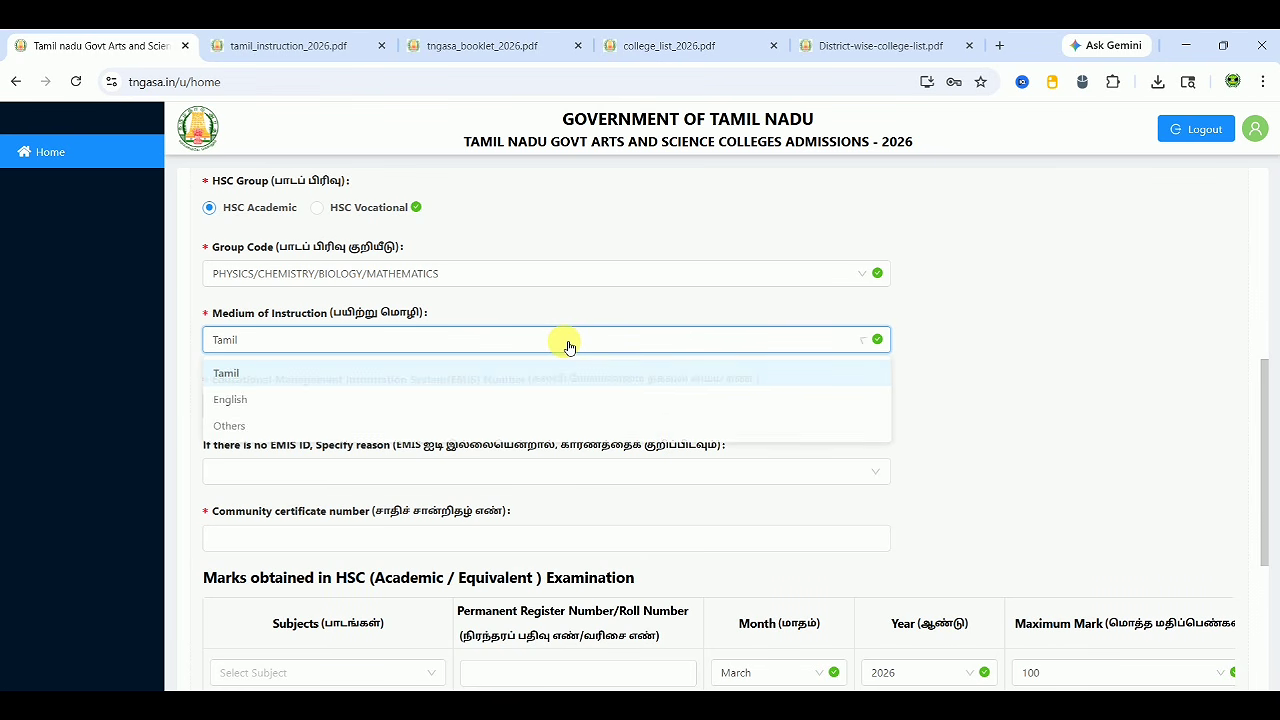
pyautogui.click(560, 378)
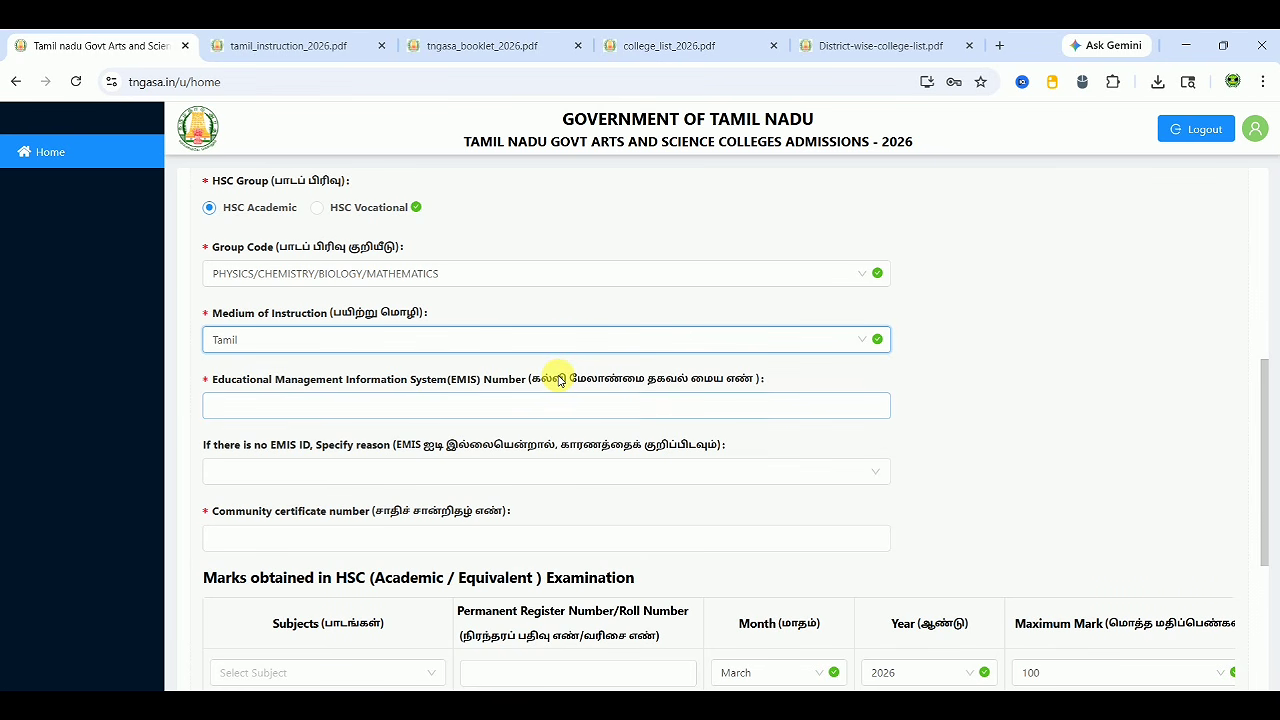
# - Enter the EMIS number and the community certificate number
pyautogui.click(423, 407)
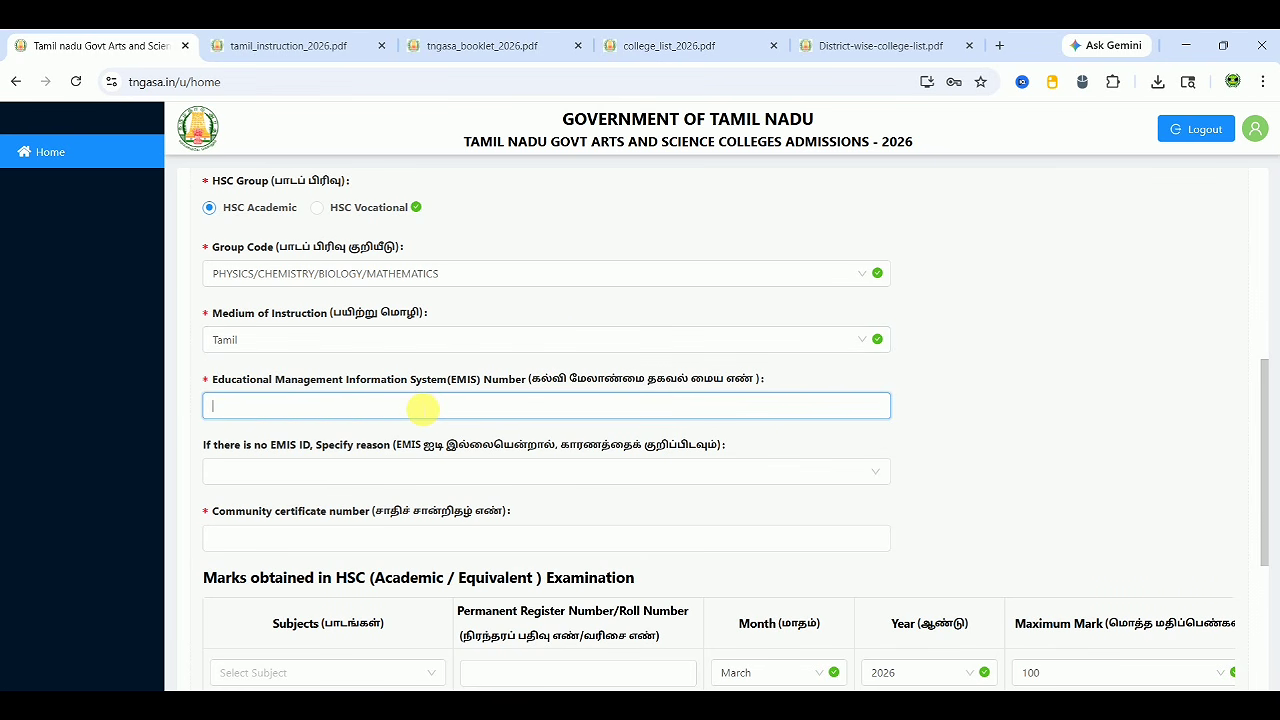
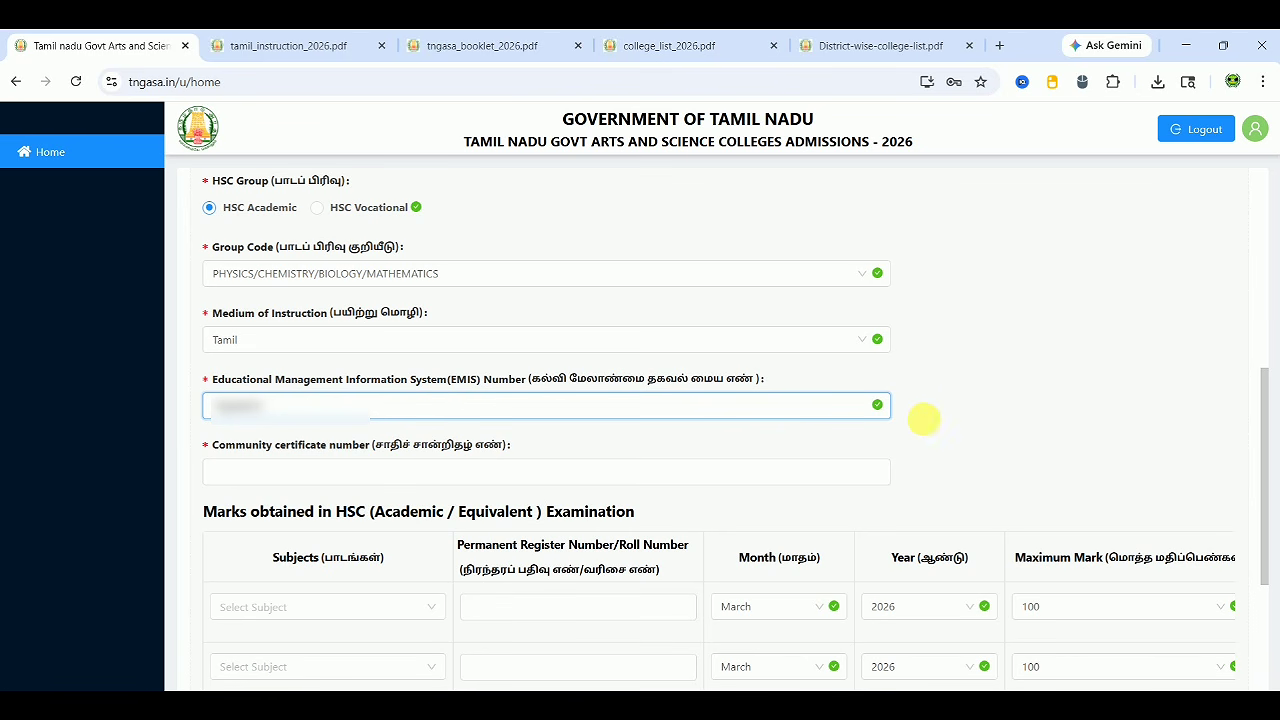
pyautogui.click(935, 420)
pyautogui.scroll(-1, 946, 423)
pyautogui.scroll(-3, 946, 423)
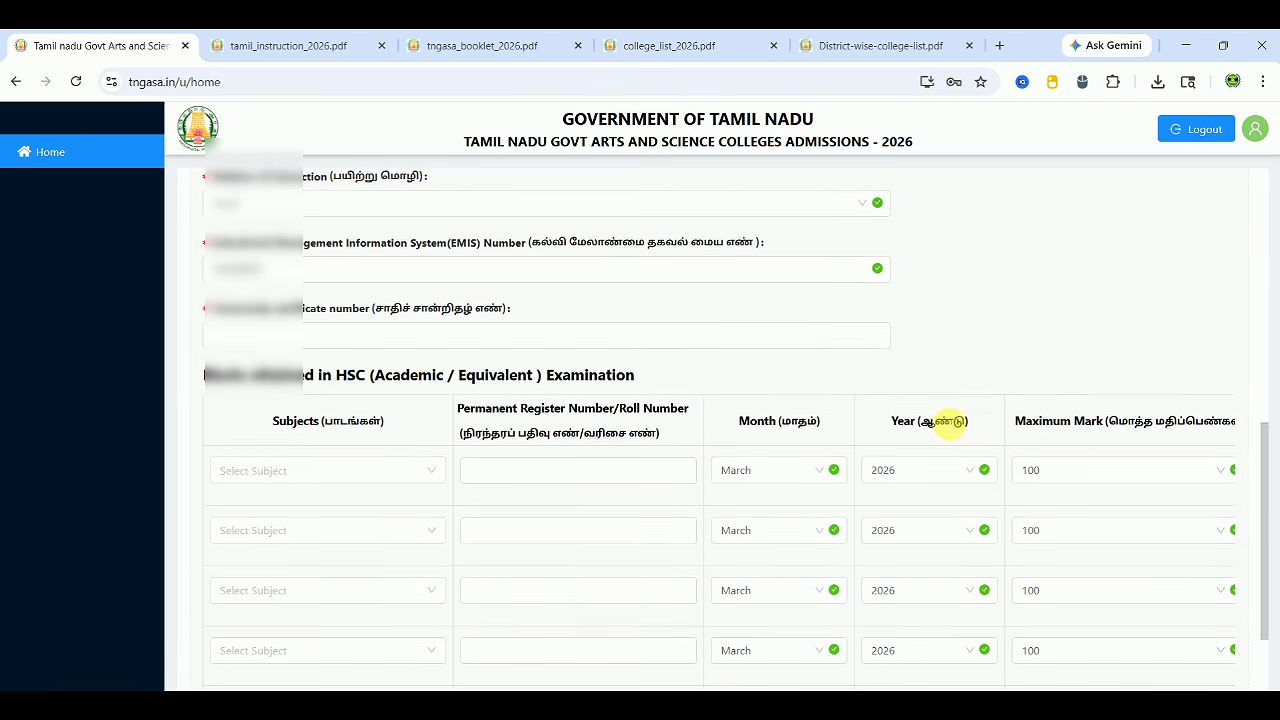
pyautogui.click(681, 271)
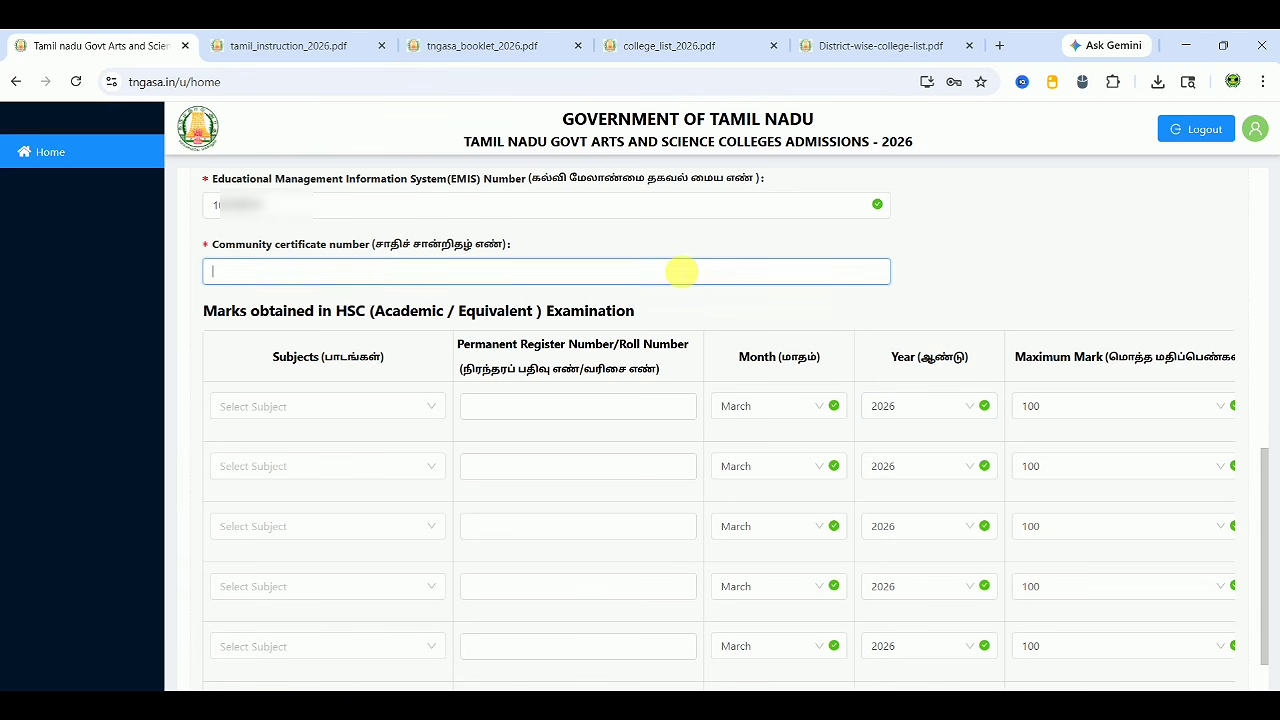
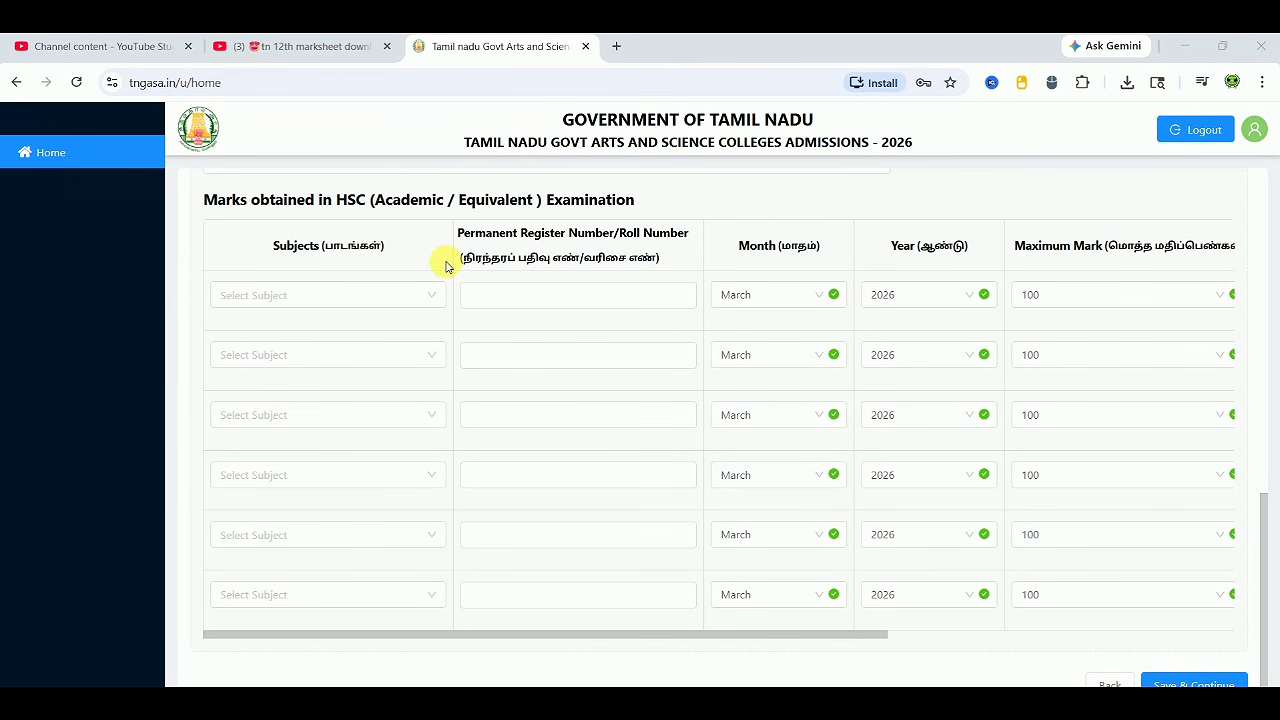
# - Set the first marks row to TAMIL with its register number and obtained mark 98
pyautogui.click(350, 290)
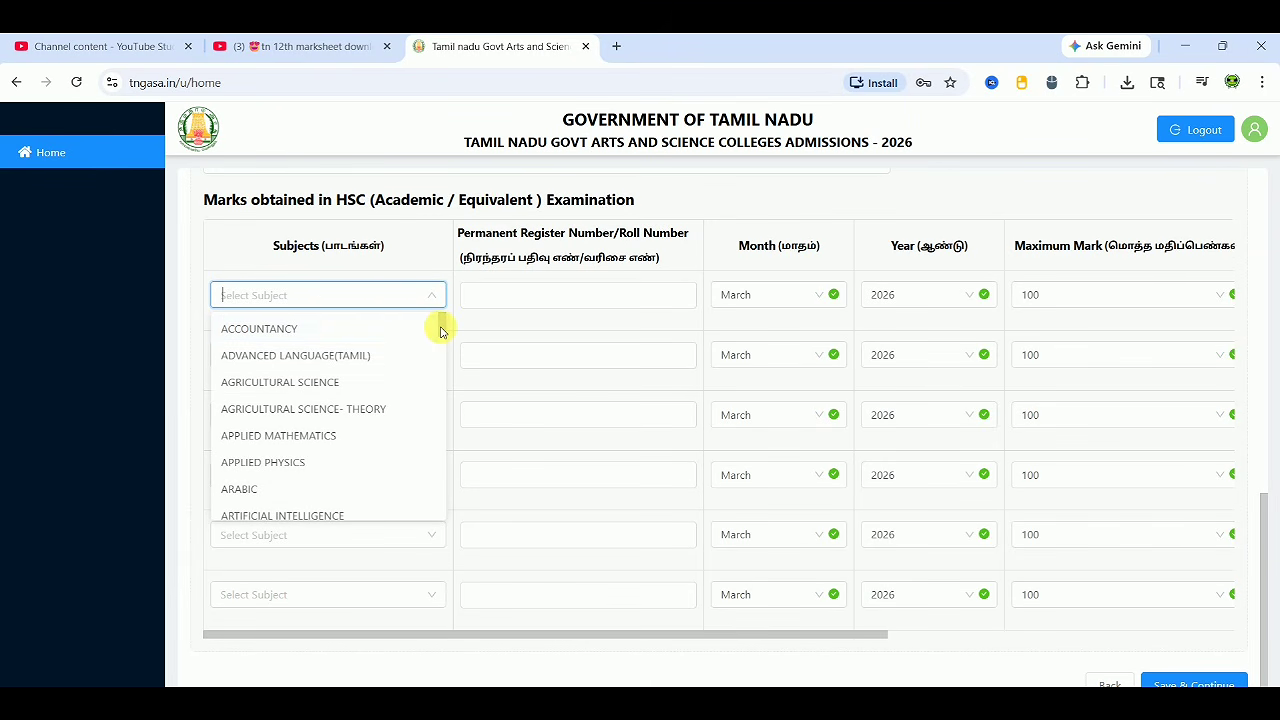
pyautogui.moveTo(437, 326); pyautogui.dragTo(420, 586)
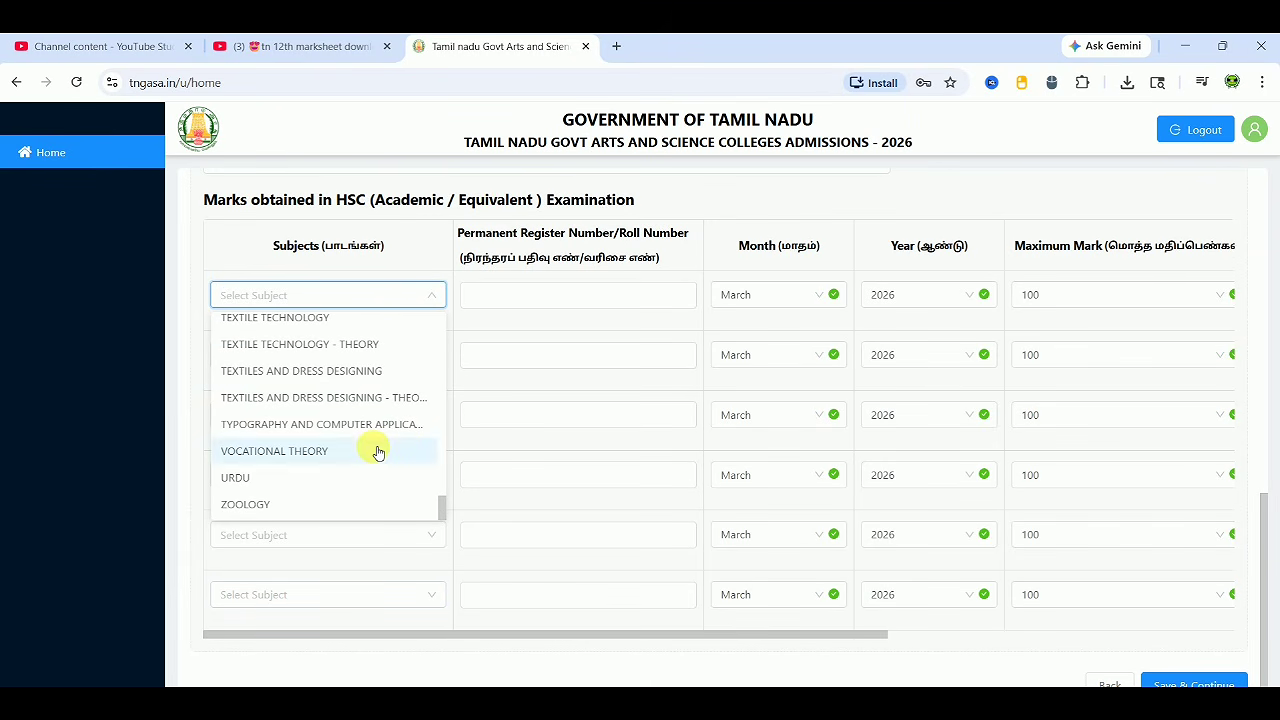
pyautogui.write('TAMI')
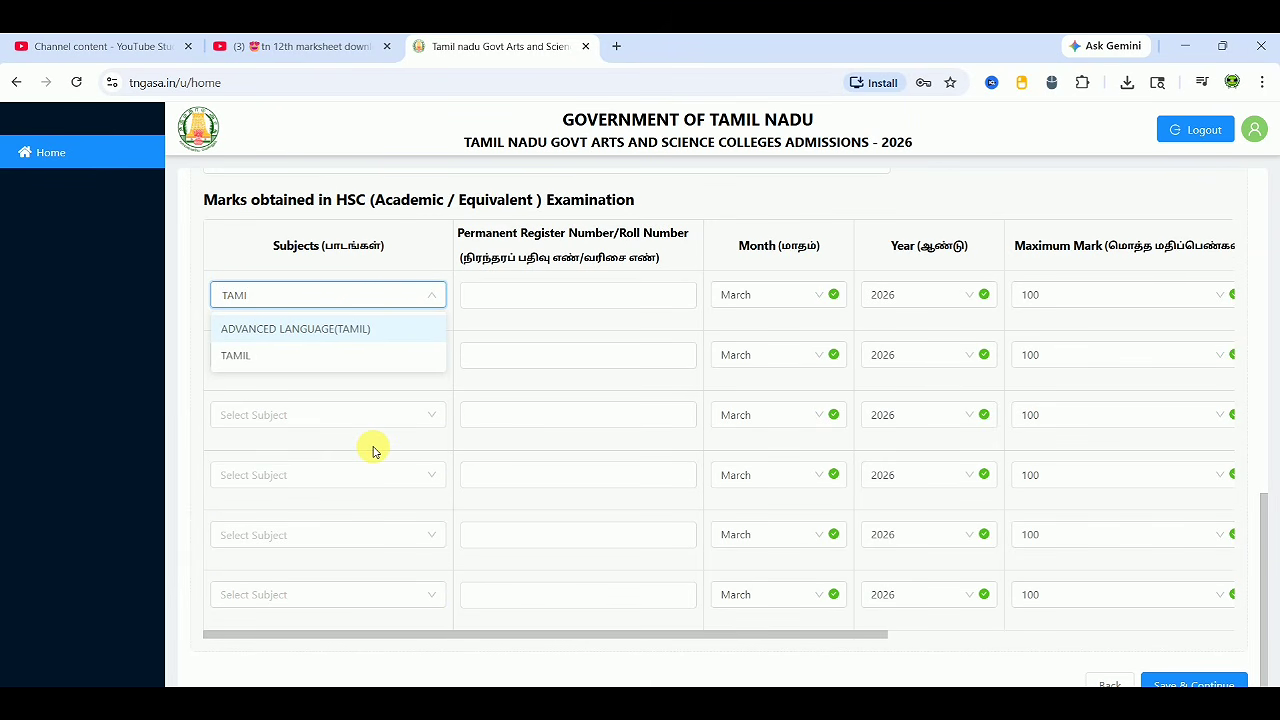
pyautogui.click(306, 356)
pyautogui.click(564, 297)
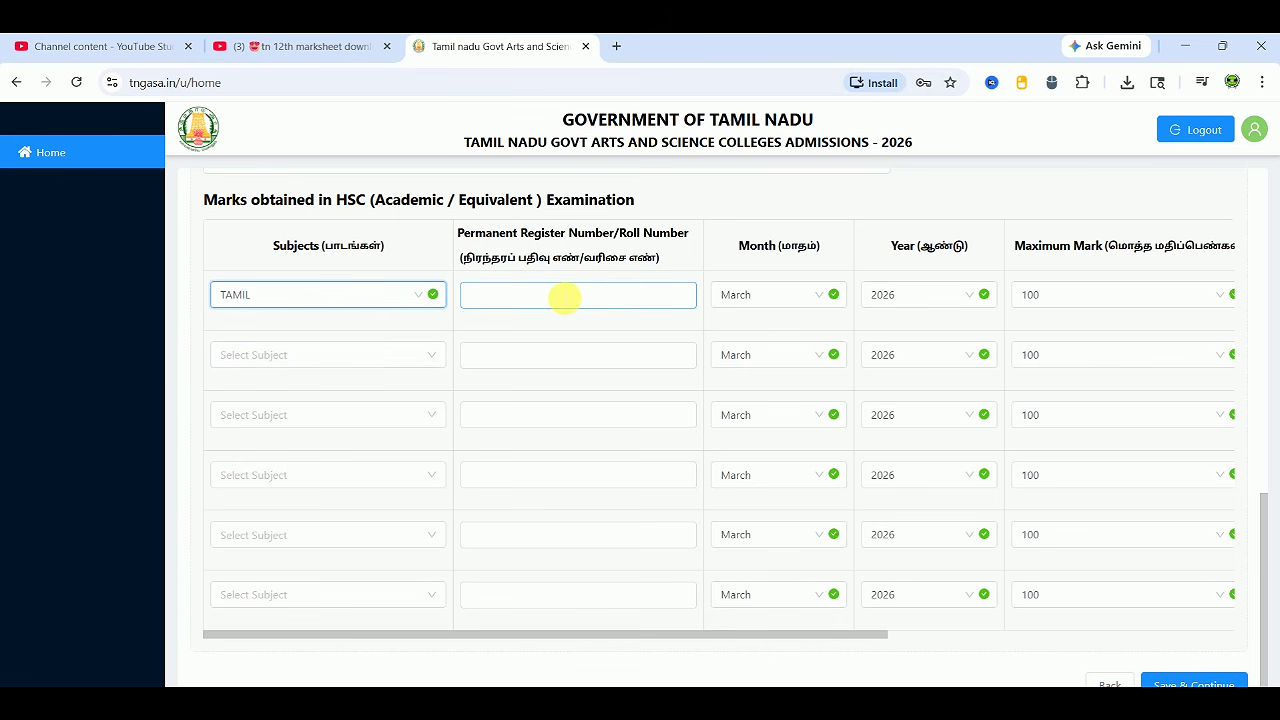
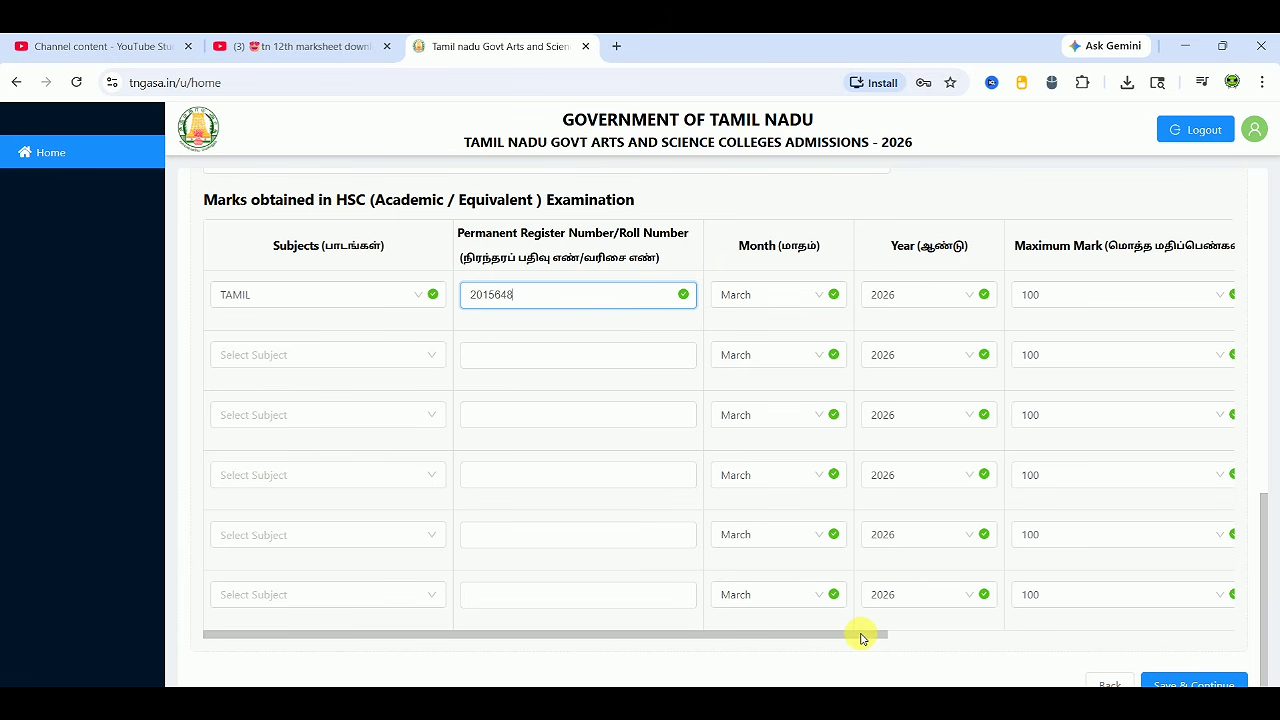
pyautogui.moveTo(863, 637); pyautogui.dragTo(1089, 640)
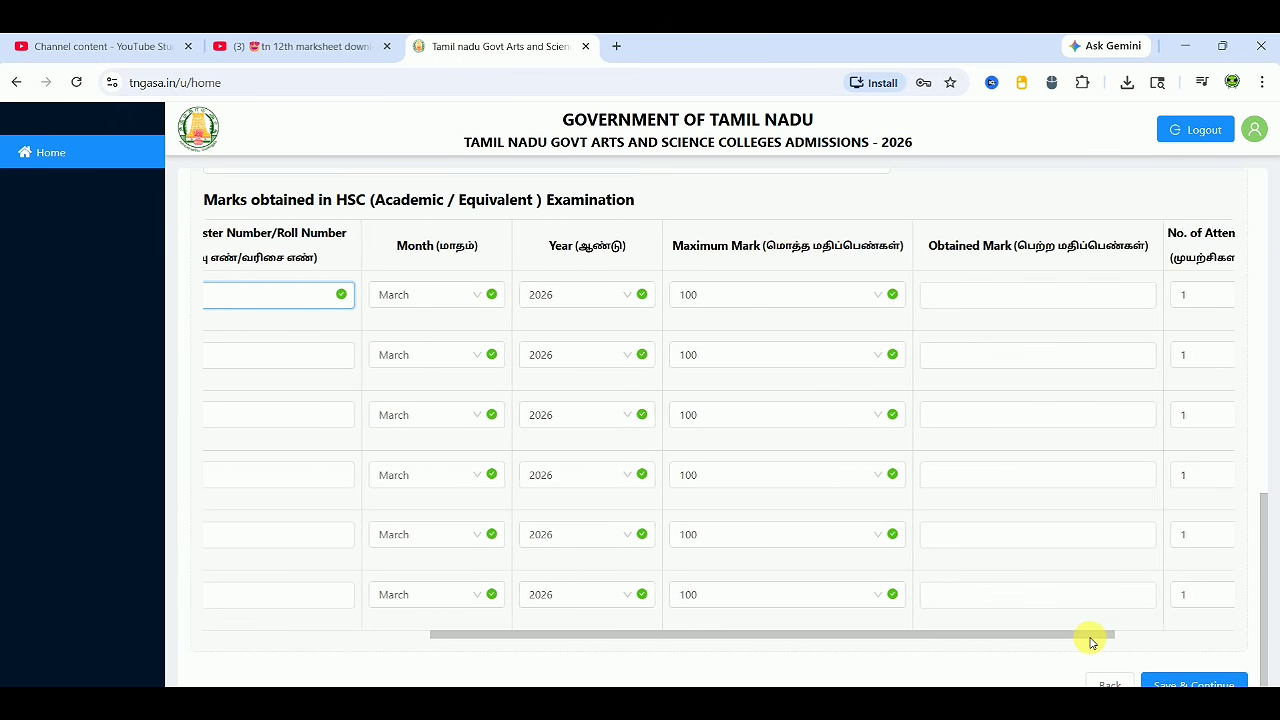
pyautogui.click(957, 306)
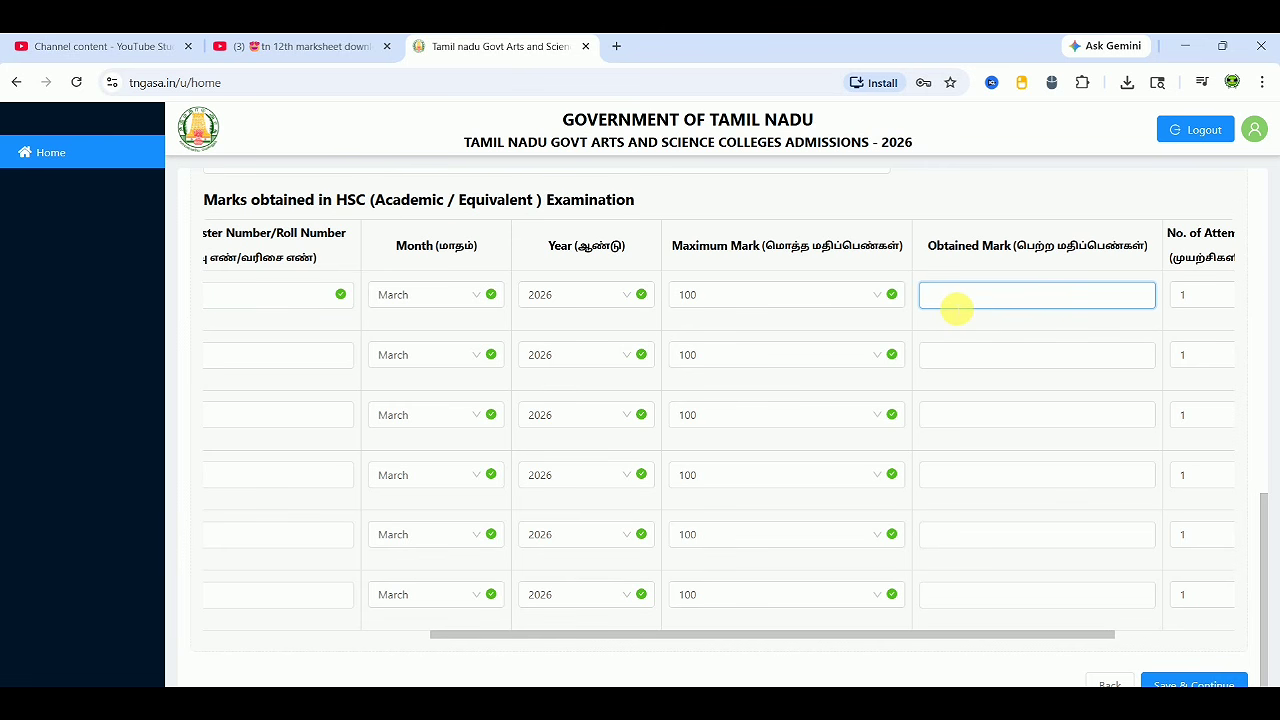
pyautogui.write('98')
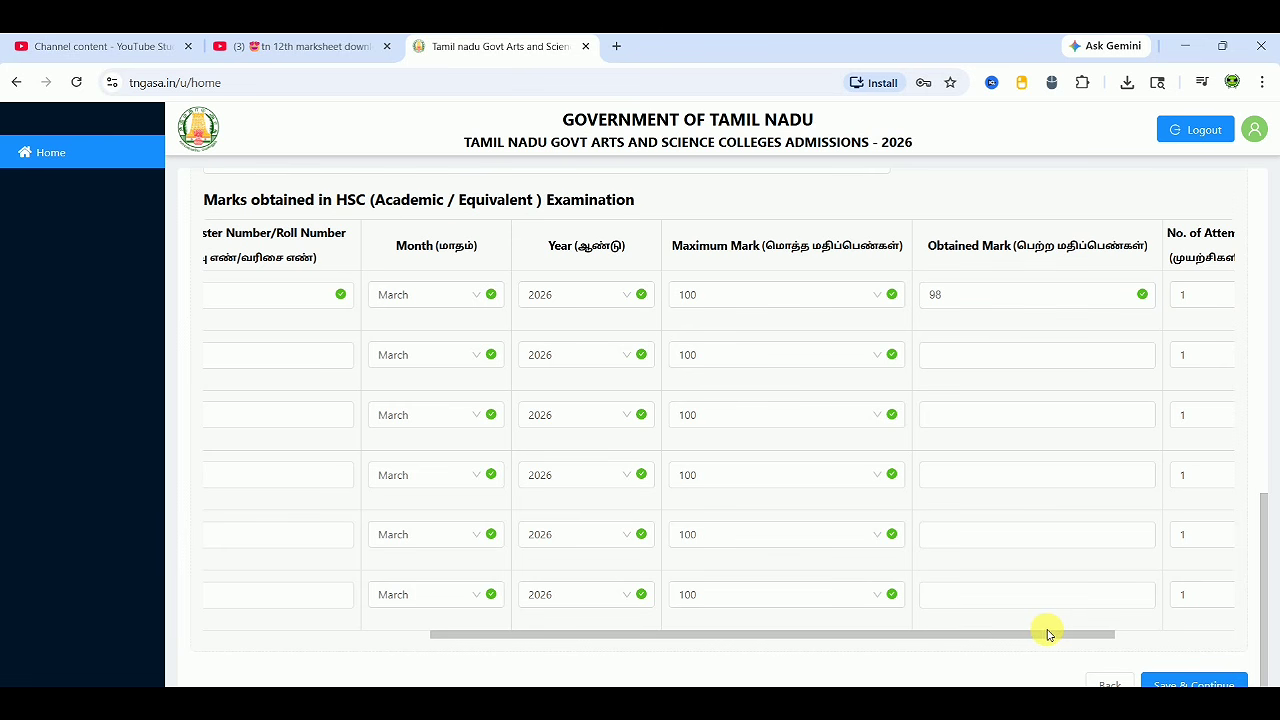
pyautogui.click(1160, 634)
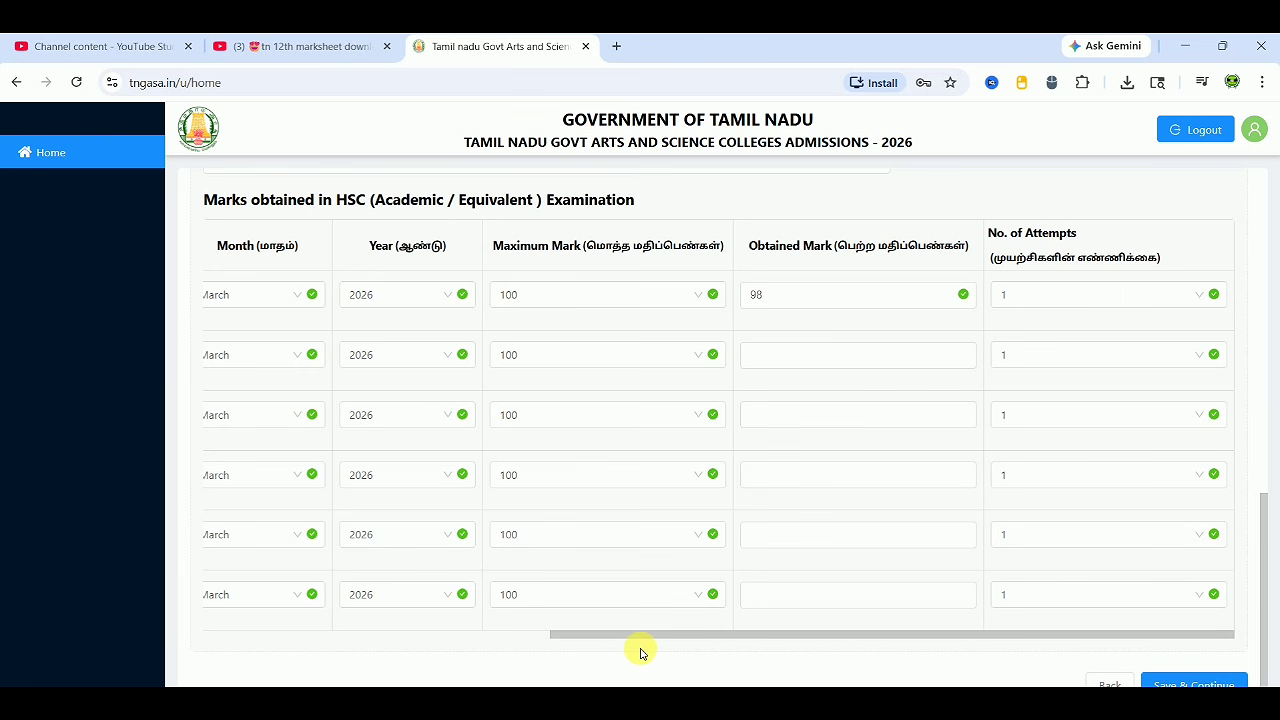
pyautogui.click(510, 636)
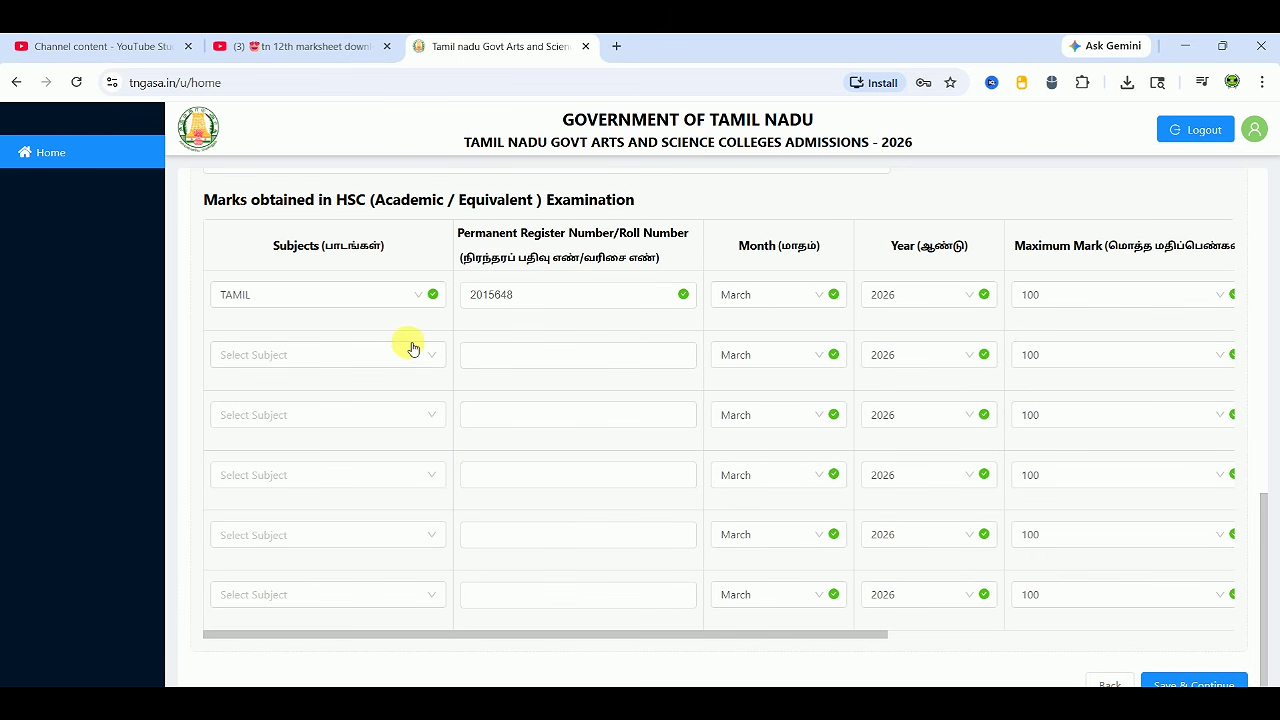
# - Choose ENGLISH and PHYSICS as the second and third subjects
pyautogui.click(390, 356)
pyautogui.write('E')
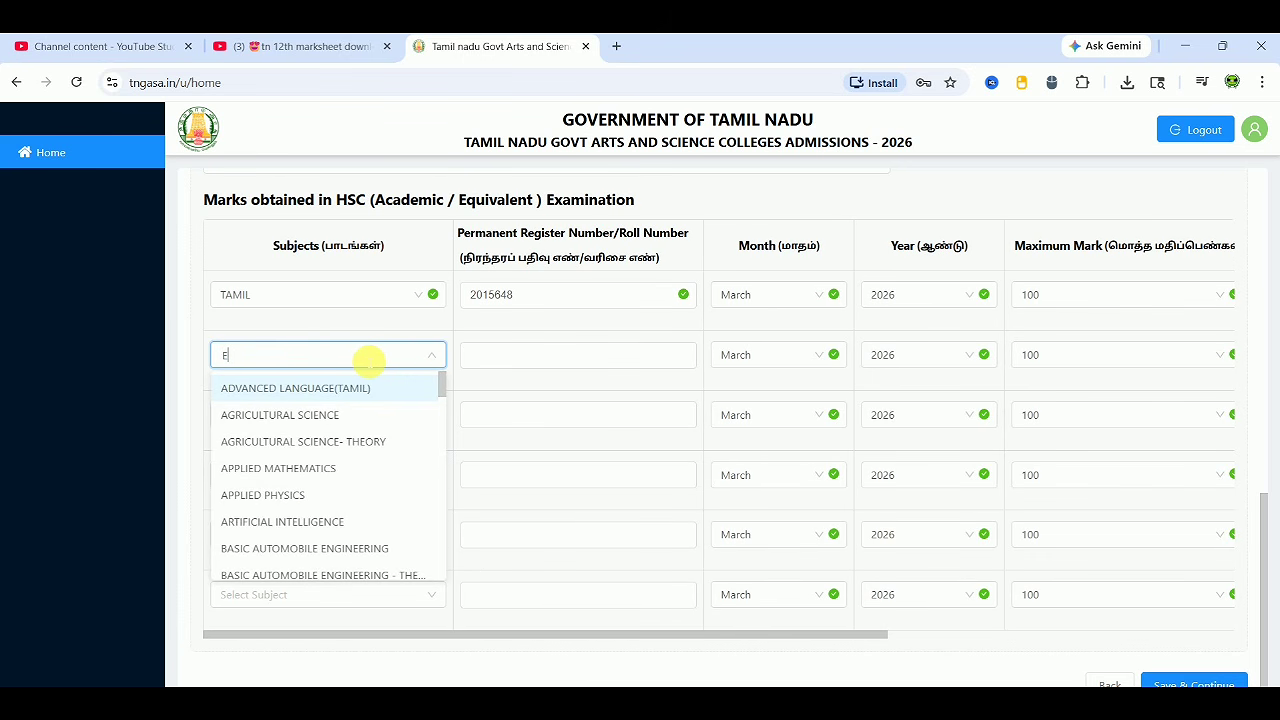
pyautogui.write('NGLI')
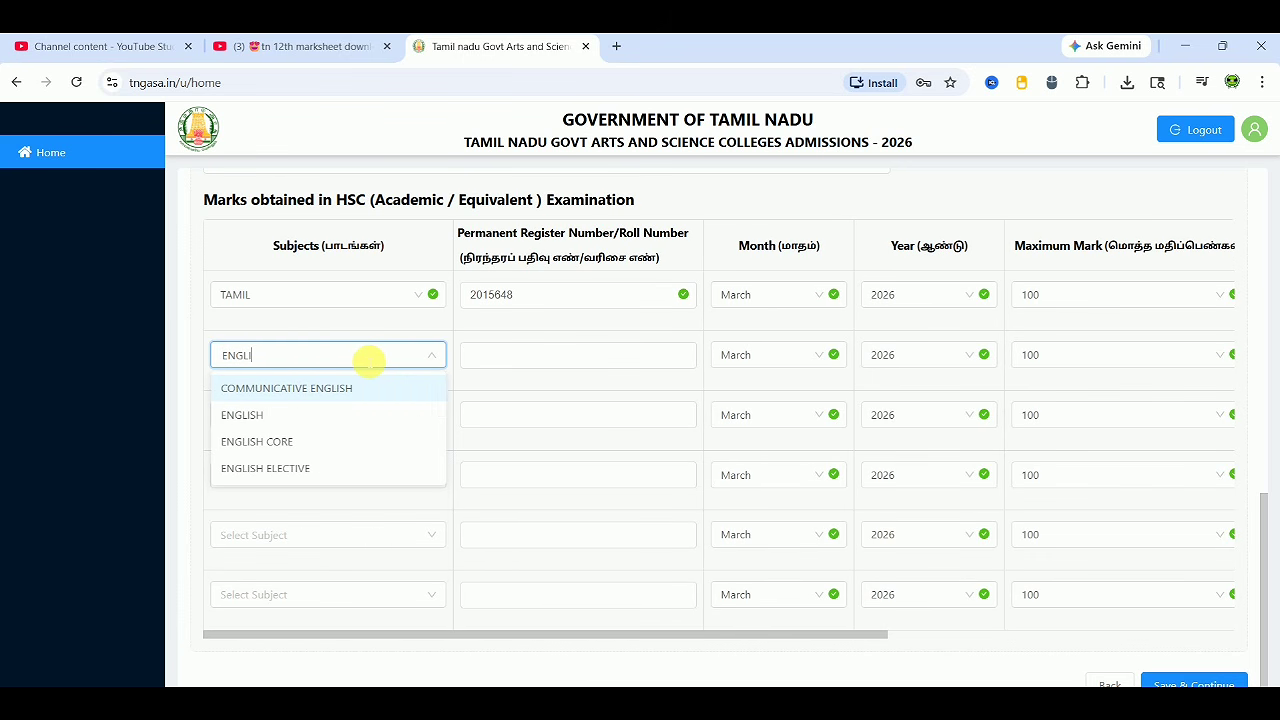
pyautogui.click(318, 421)
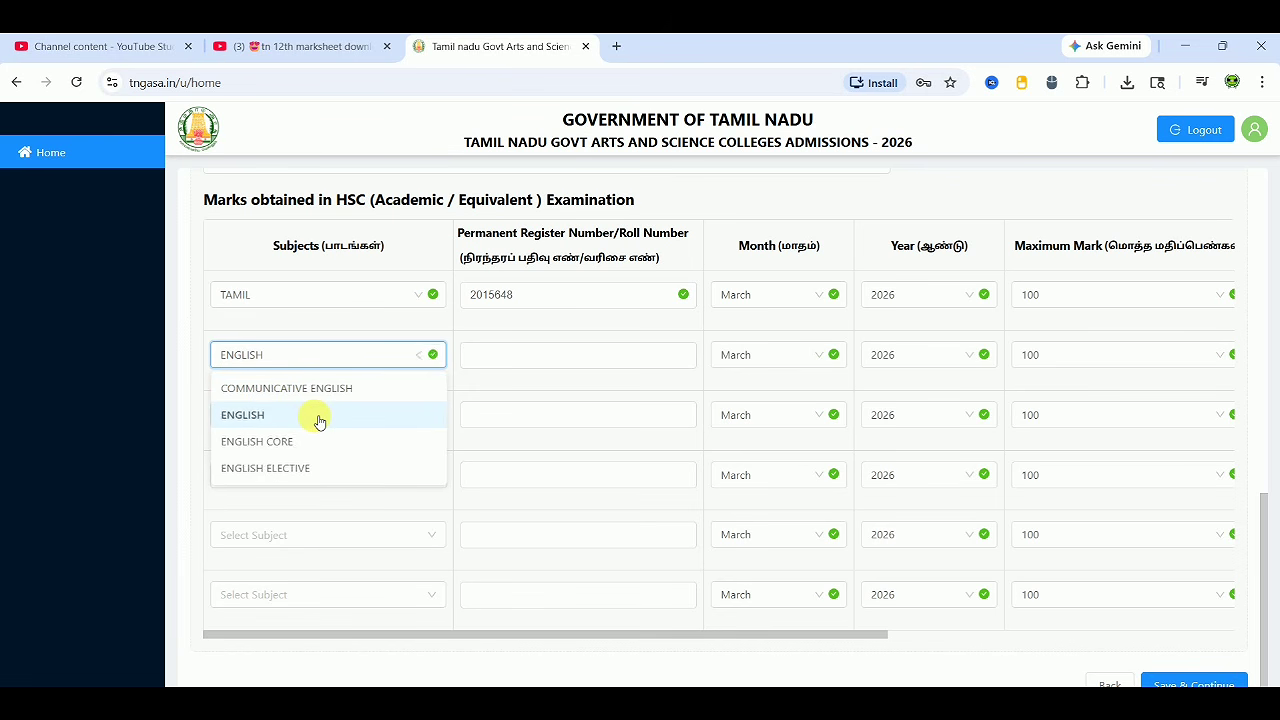
pyautogui.scroll(5, 196, 296)
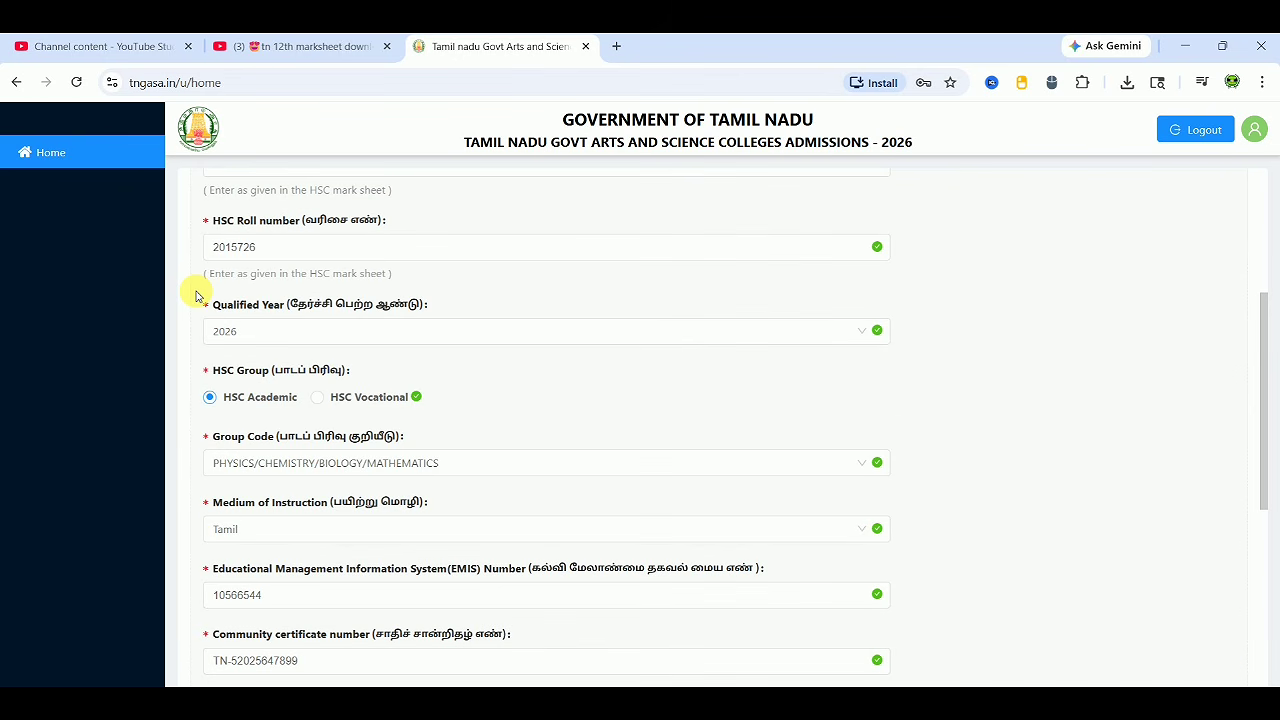
pyautogui.scroll(-5, 196, 296)
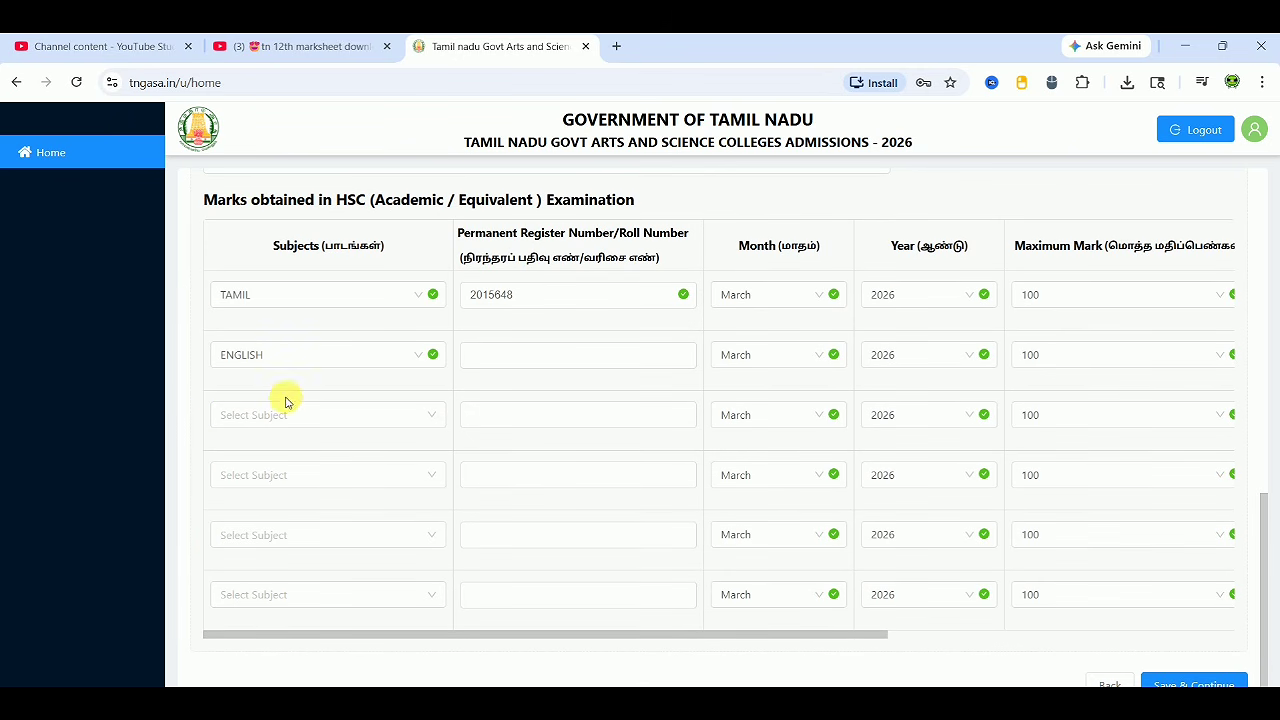
pyautogui.click(291, 416)
pyautogui.write('PJY')
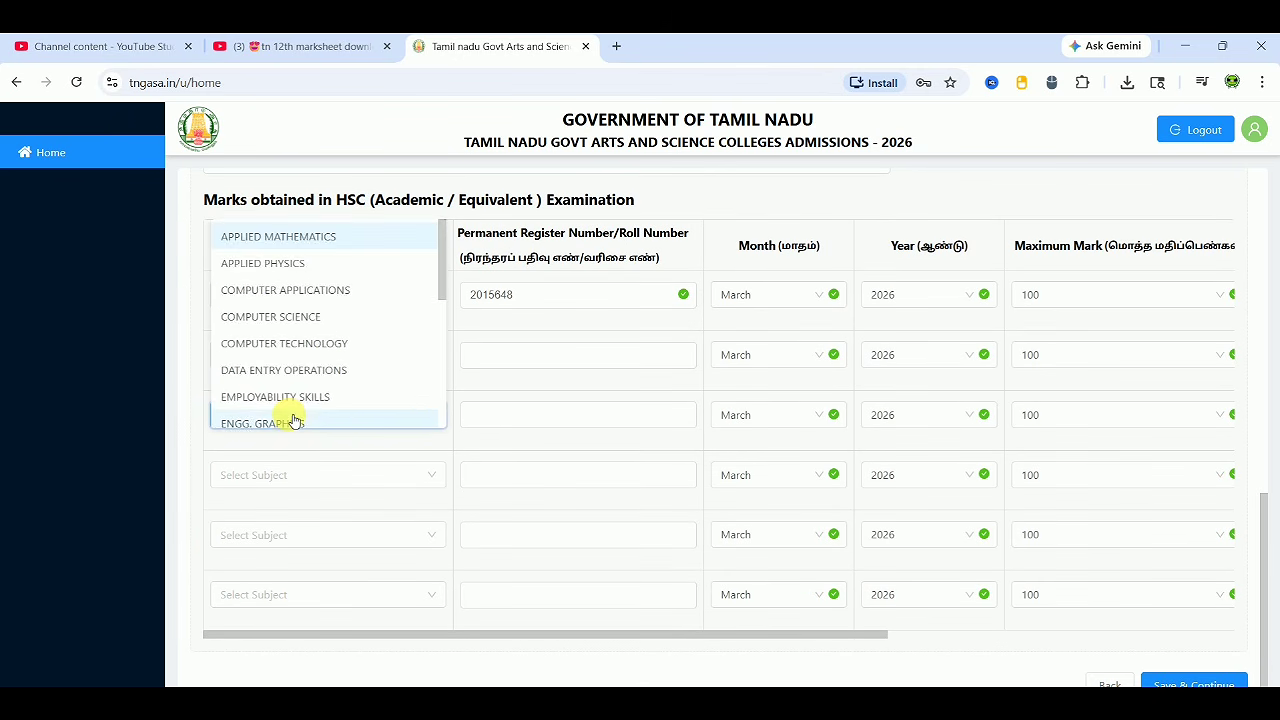
pyautogui.press('BackSpace')
pyautogui.press('BackSpace')
pyautogui.write('HY')
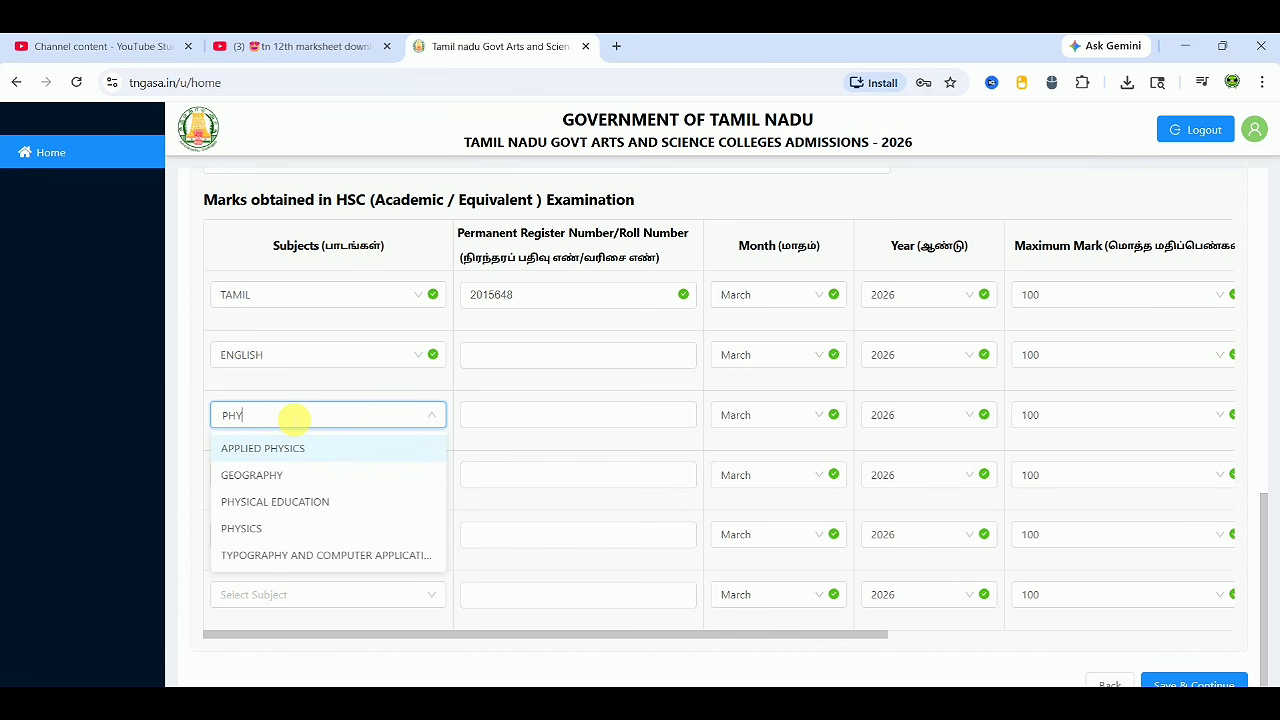
pyautogui.click(258, 528)
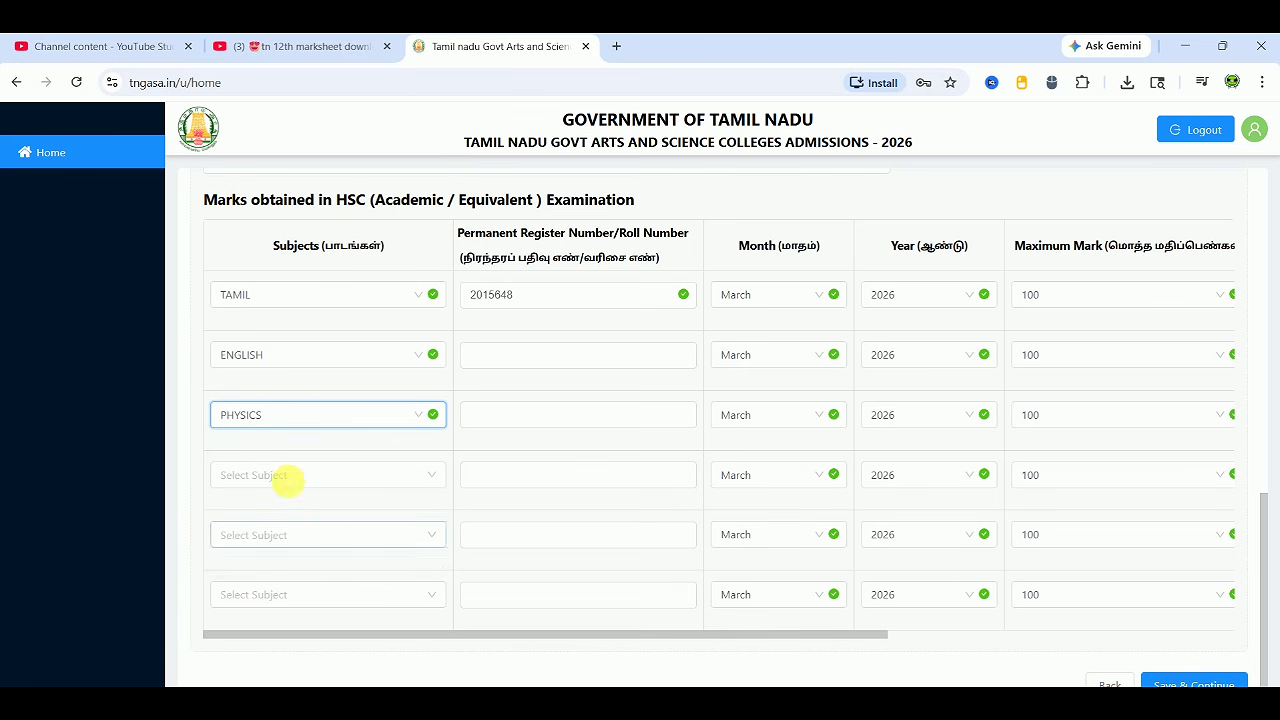
# - Choose CHEMISTRY, BIOLOGY and MATHEMATICS as the fourth to sixth subjects
pyautogui.click(295, 476)
pyautogui.write('CHES')
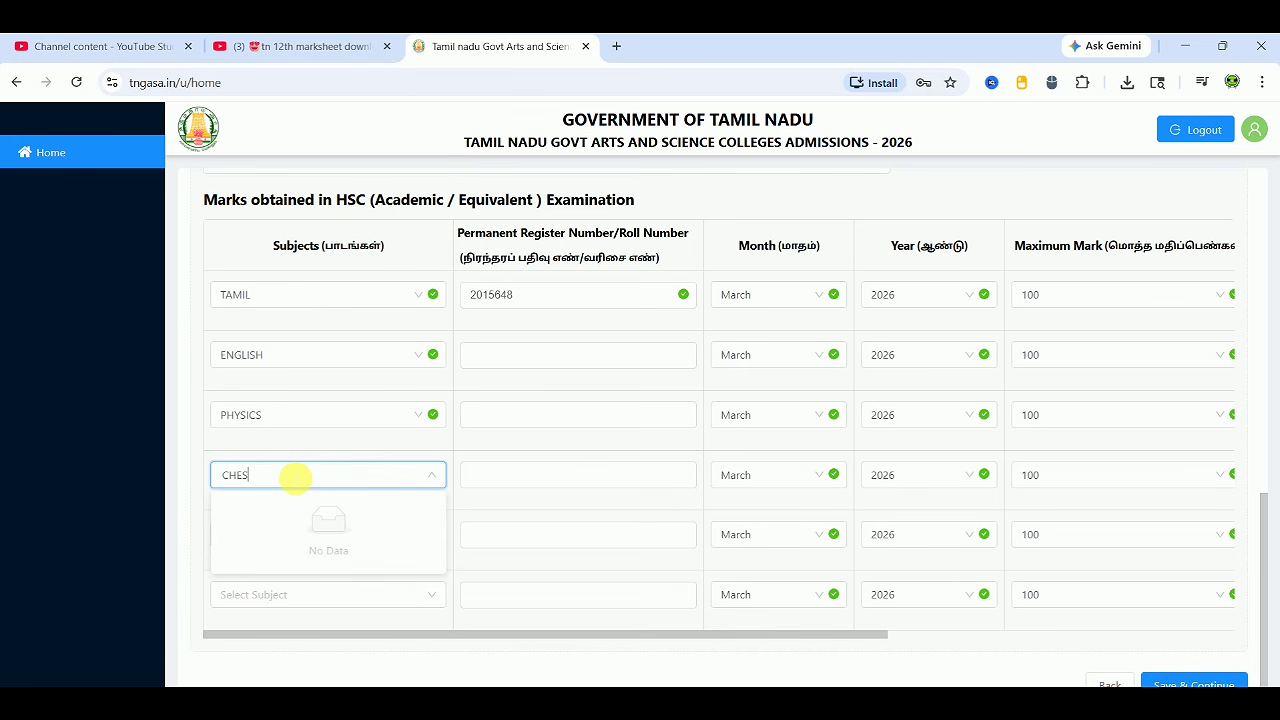
pyautogui.press('BackSpace')
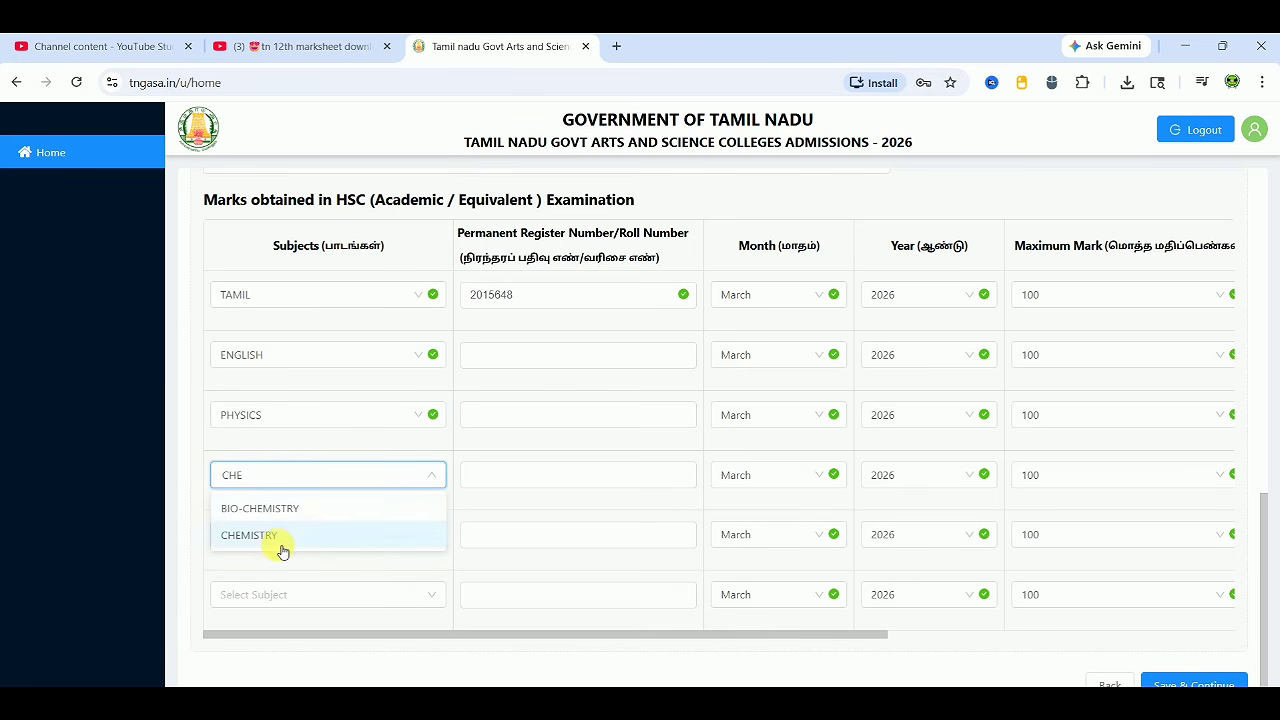
pyautogui.click(281, 548)
pyautogui.click(306, 535)
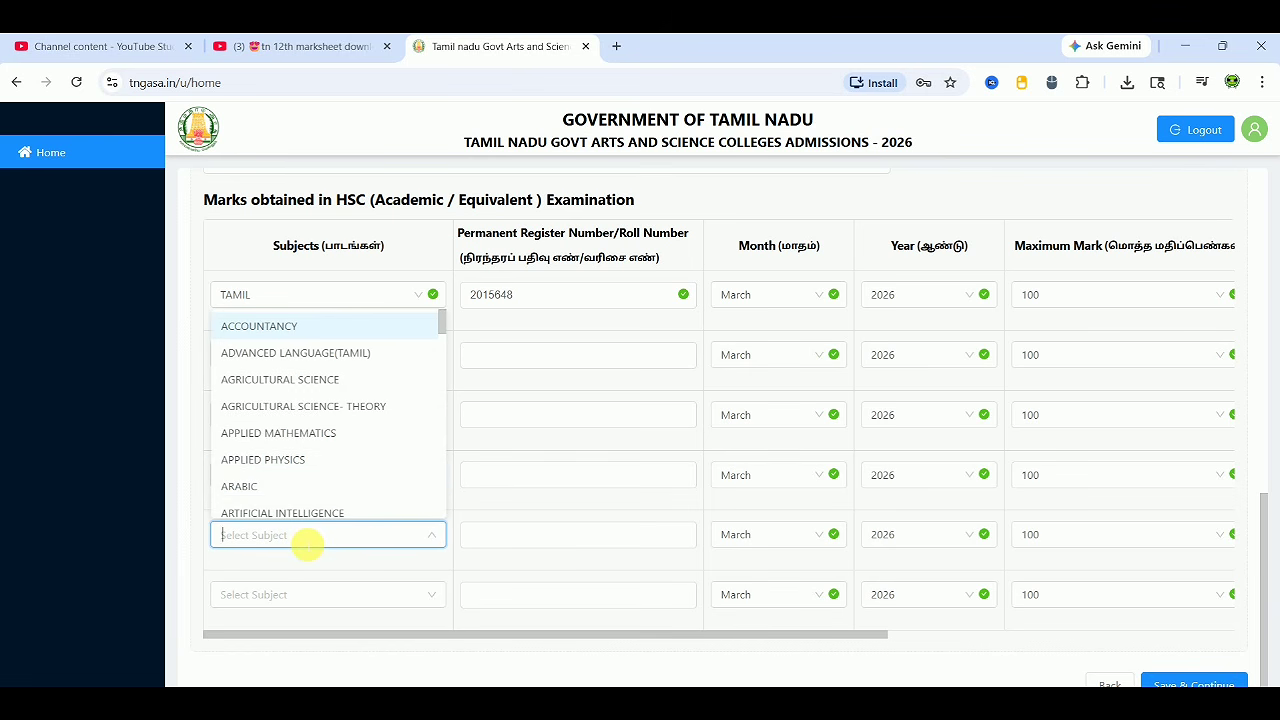
pyautogui.write('BIO')
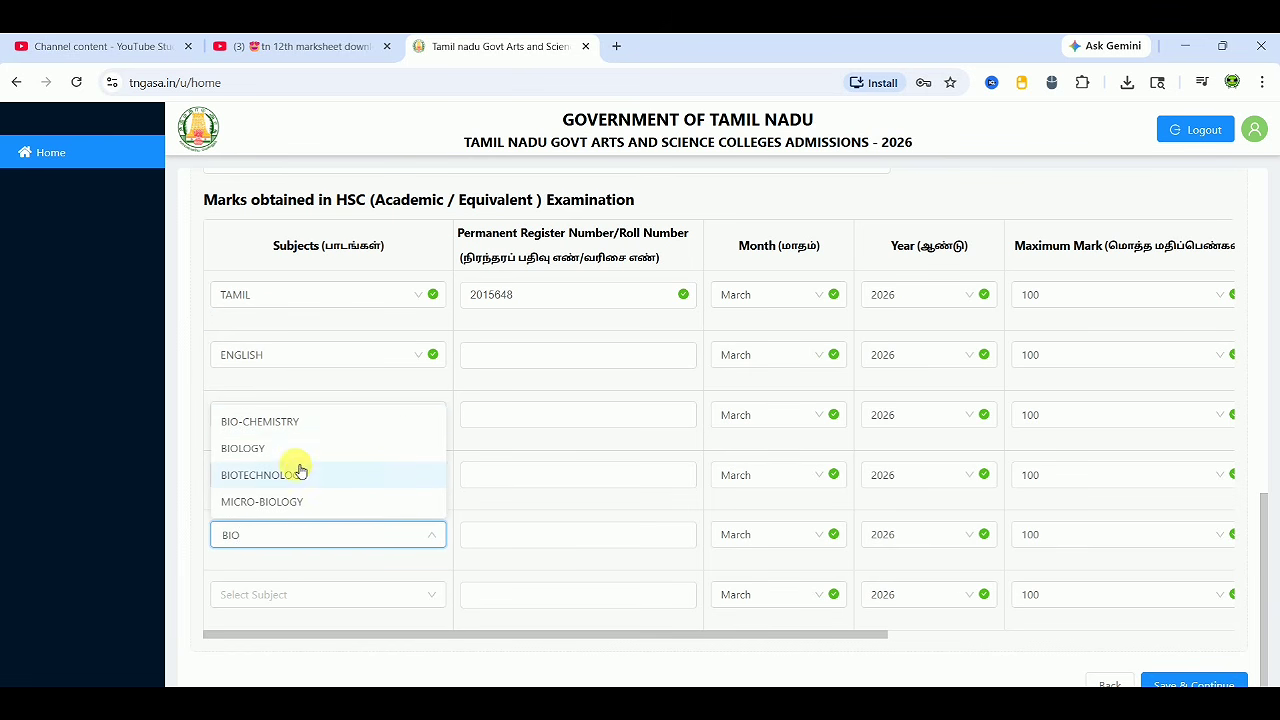
pyautogui.click(290, 449)
pyautogui.click(288, 596)
pyautogui.write('MAT')
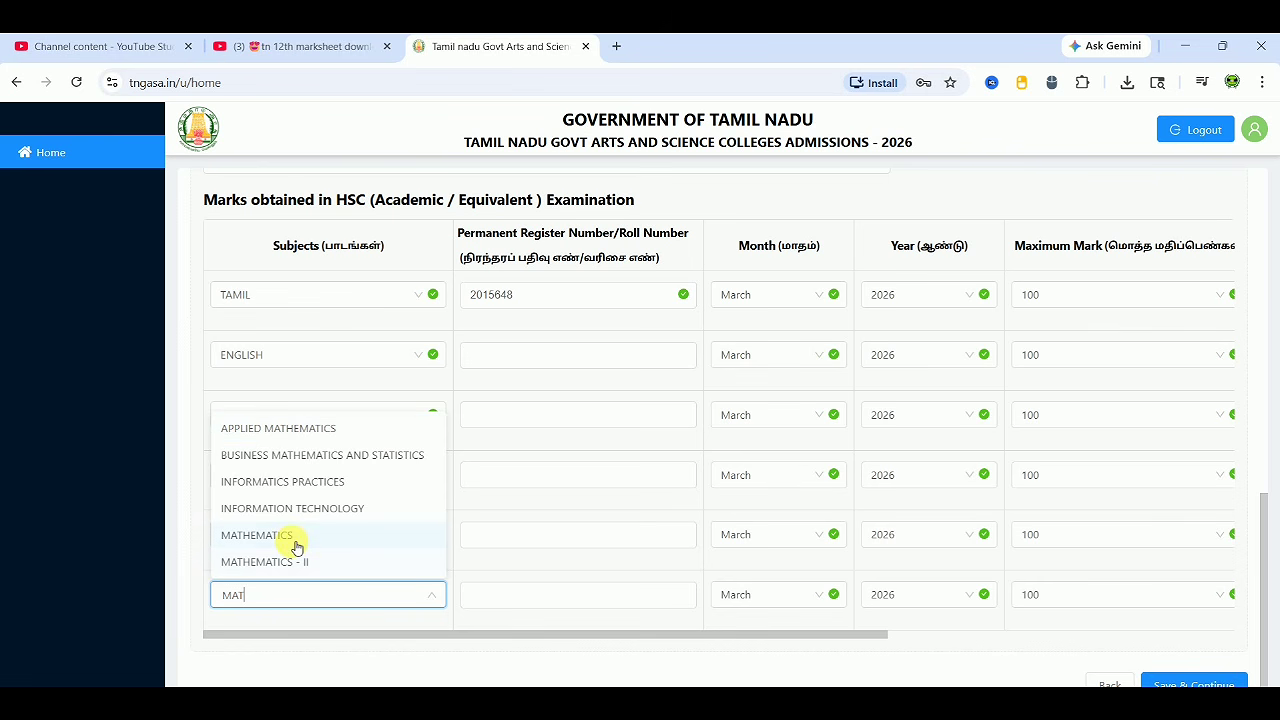
pyautogui.click(289, 535)
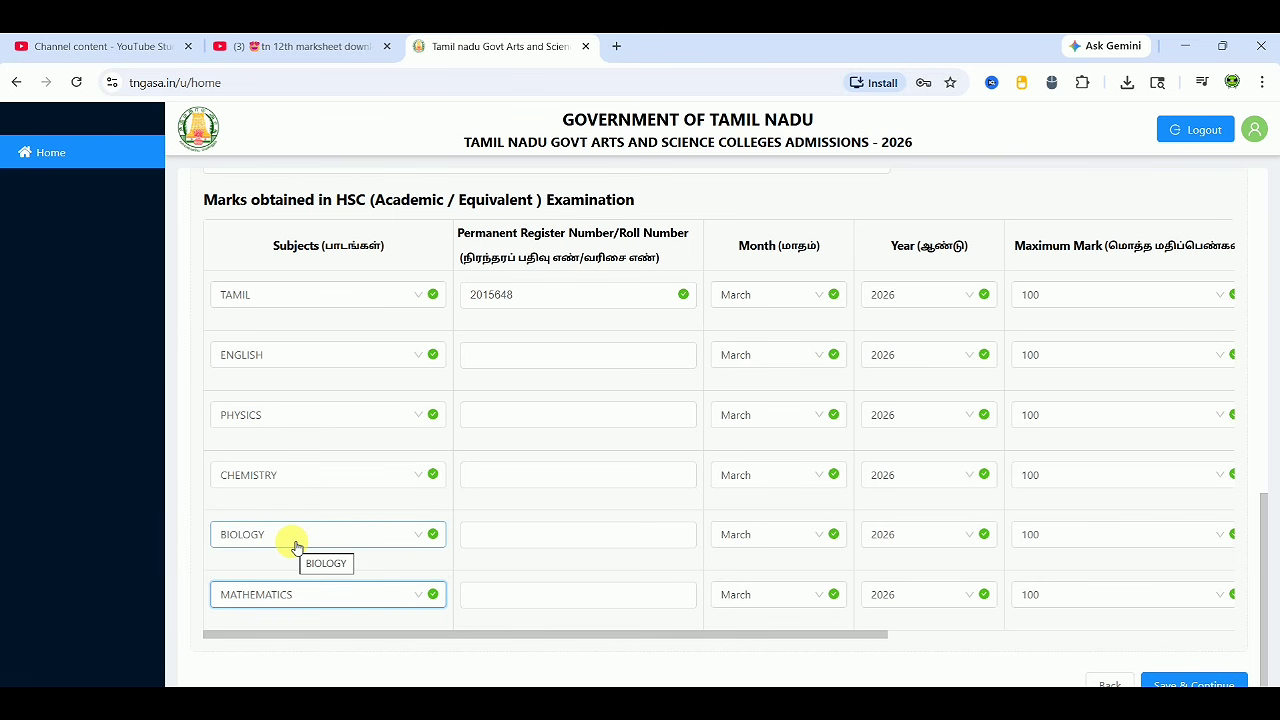
# - Copy the Tamil row's register number into the English through Mathematics rows
pyautogui.doubleClick(492, 310)
pyautogui.hotkey('ctrl', 'c')
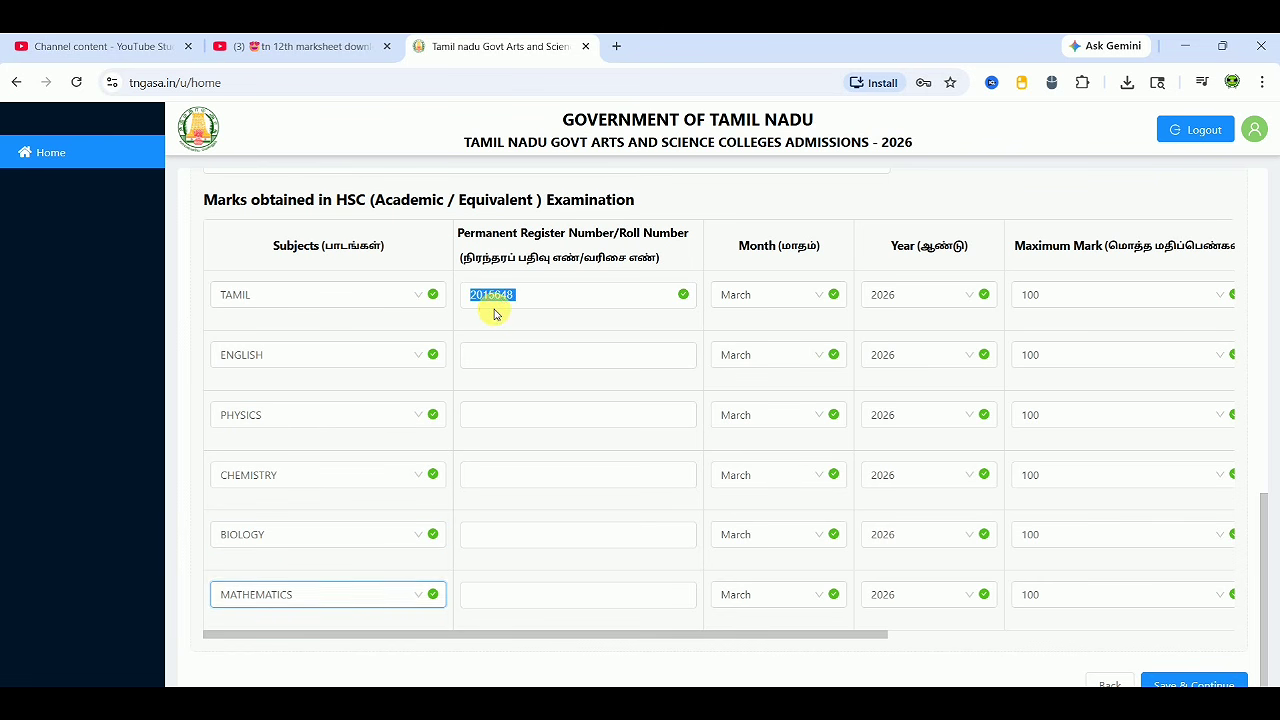
pyautogui.click(505, 355)
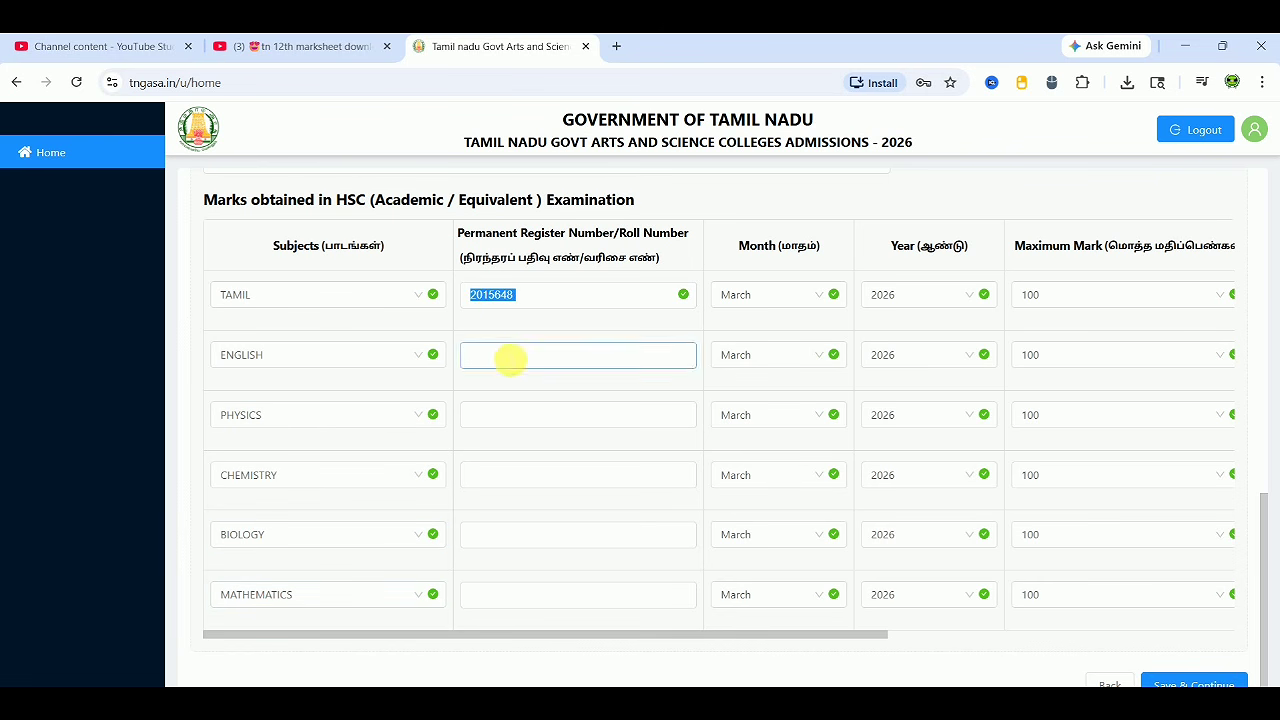
pyautogui.hotkey('ctrl', 'v')
pyautogui.click(508, 415)
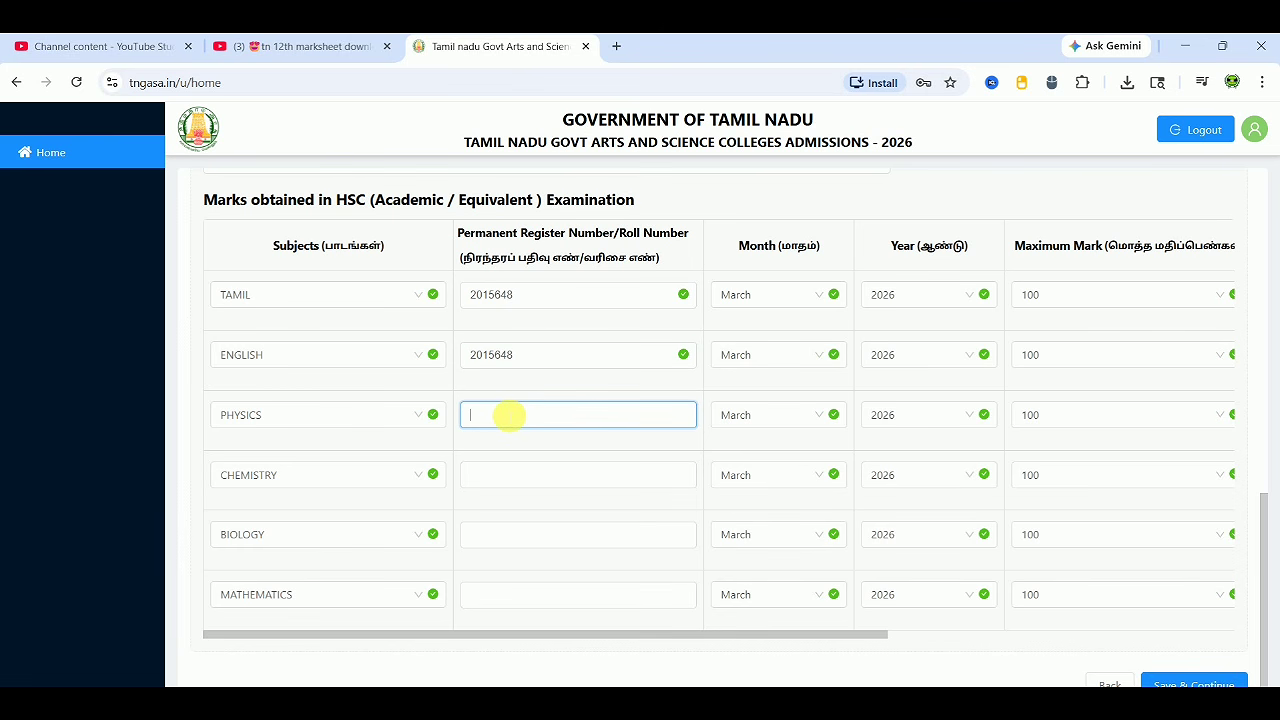
pyautogui.hotkey('ctrl', 'v')
pyautogui.click(524, 476)
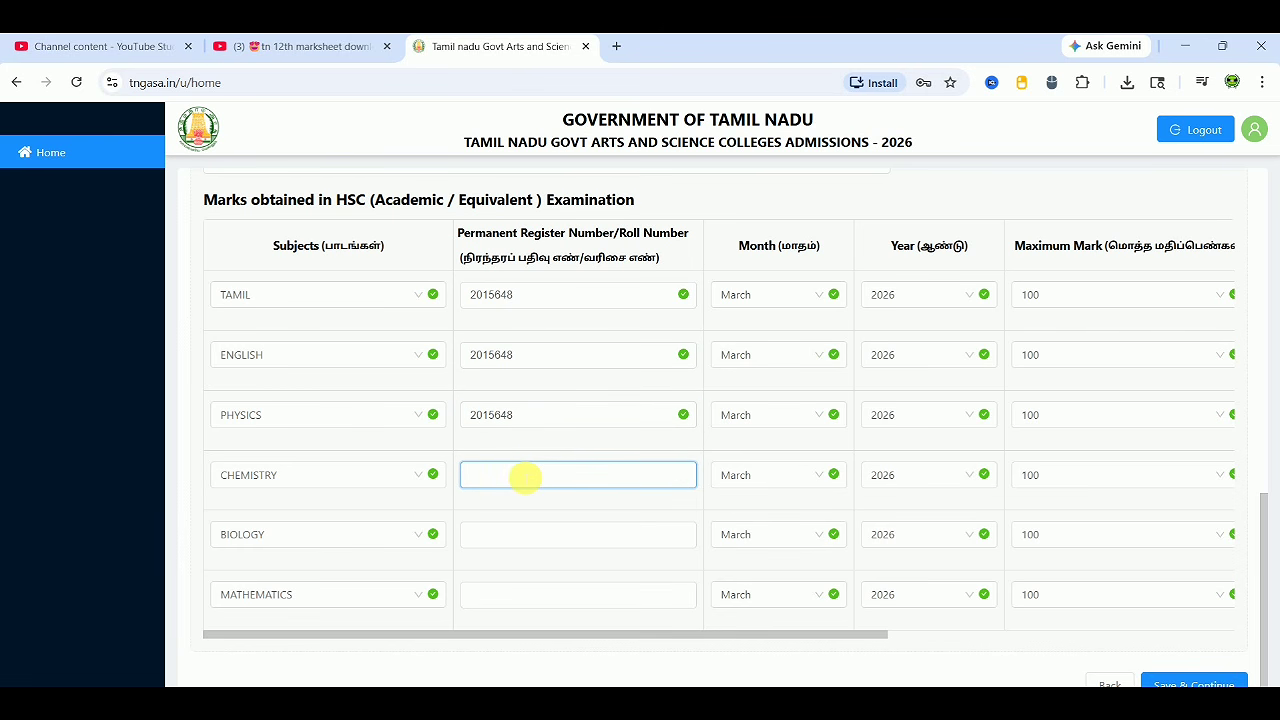
pyautogui.hotkey('ctrl', 'v')
pyautogui.click(522, 537)
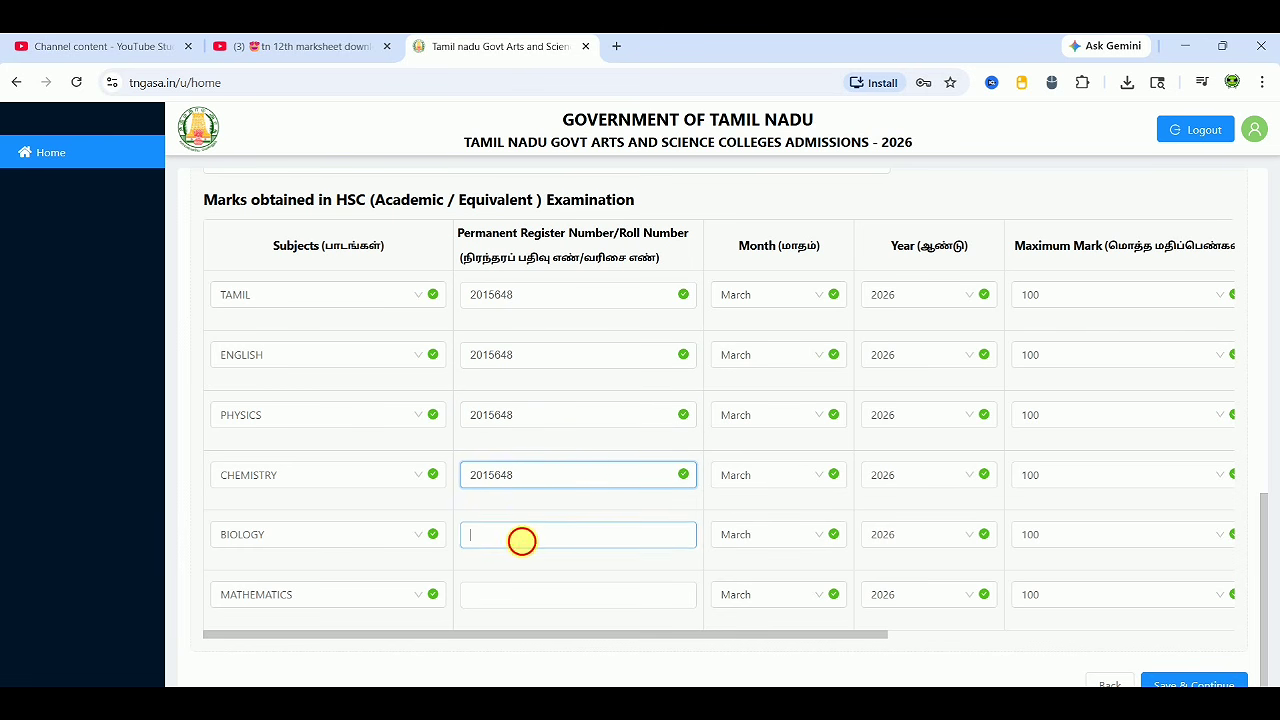
pyautogui.hotkey('ctrl', 'v')
pyautogui.click(529, 605)
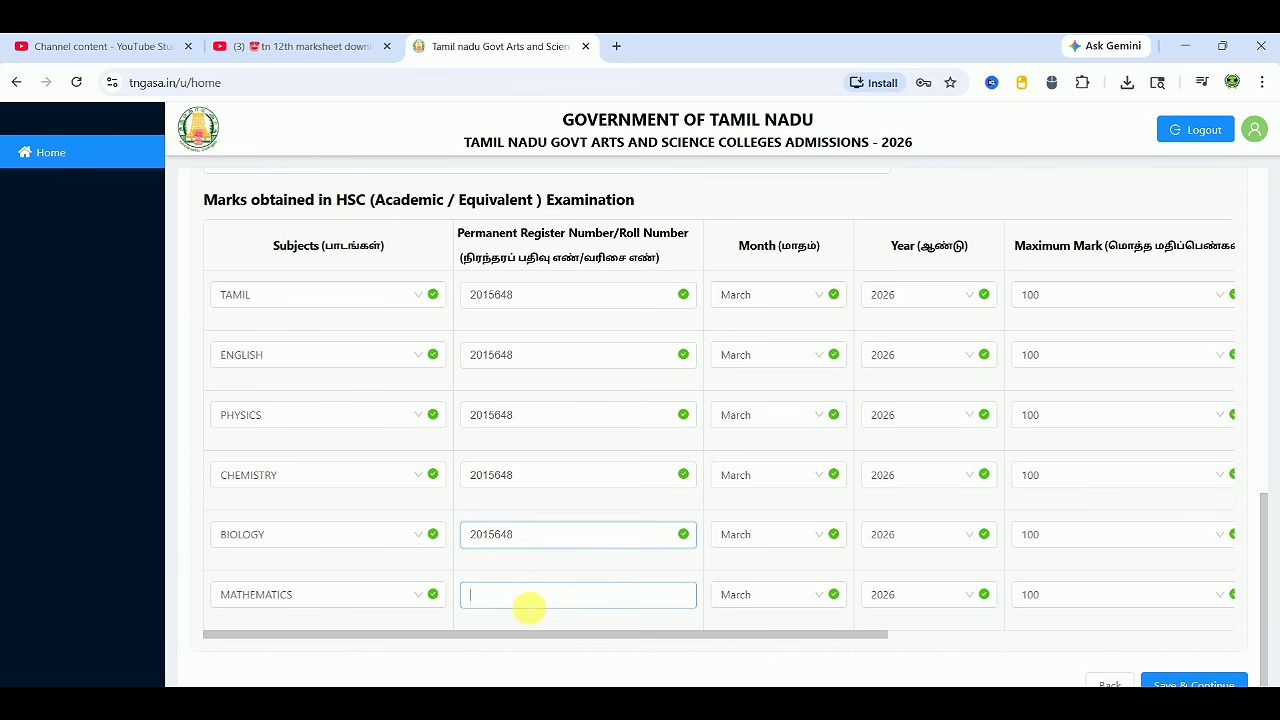
pyautogui.hotkey('ctrl', 'v')
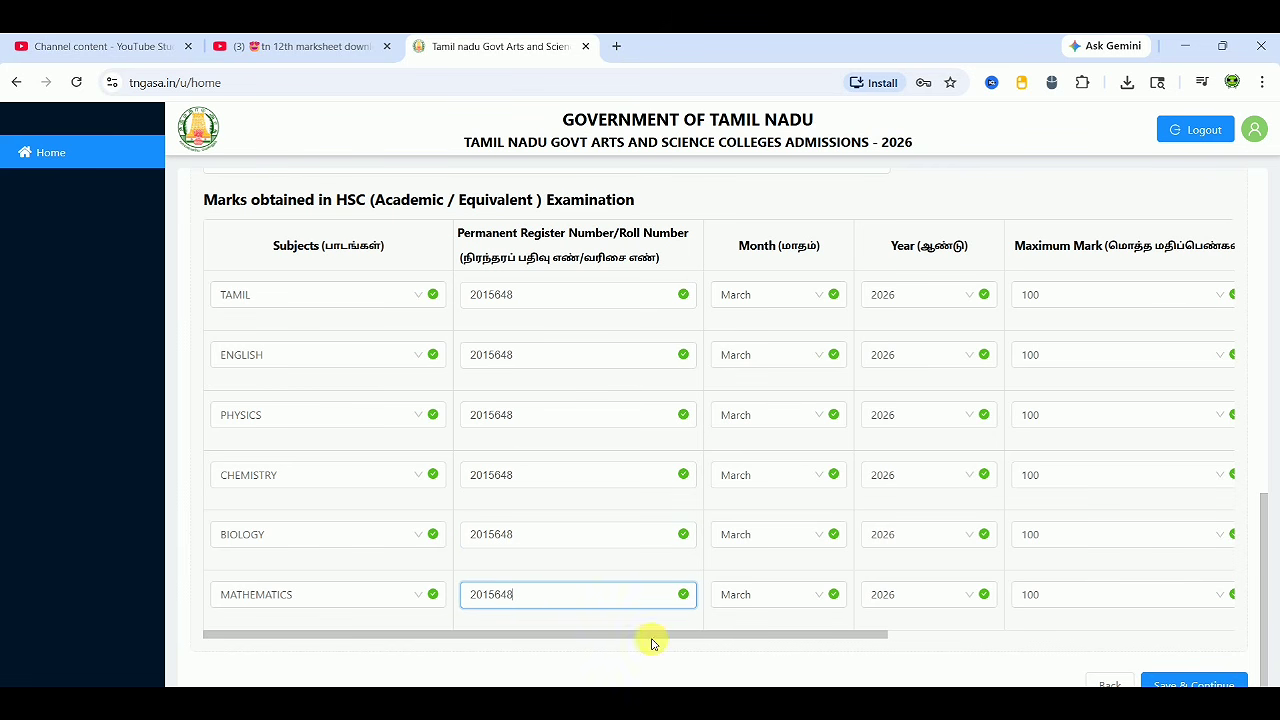
# - Enter obtained marks 80, 85, 83, 90 and 75 for English, Physics, Chemistry, Biology, Mathematics
pyautogui.moveTo(688, 640); pyautogui.dragTo(977, 636)
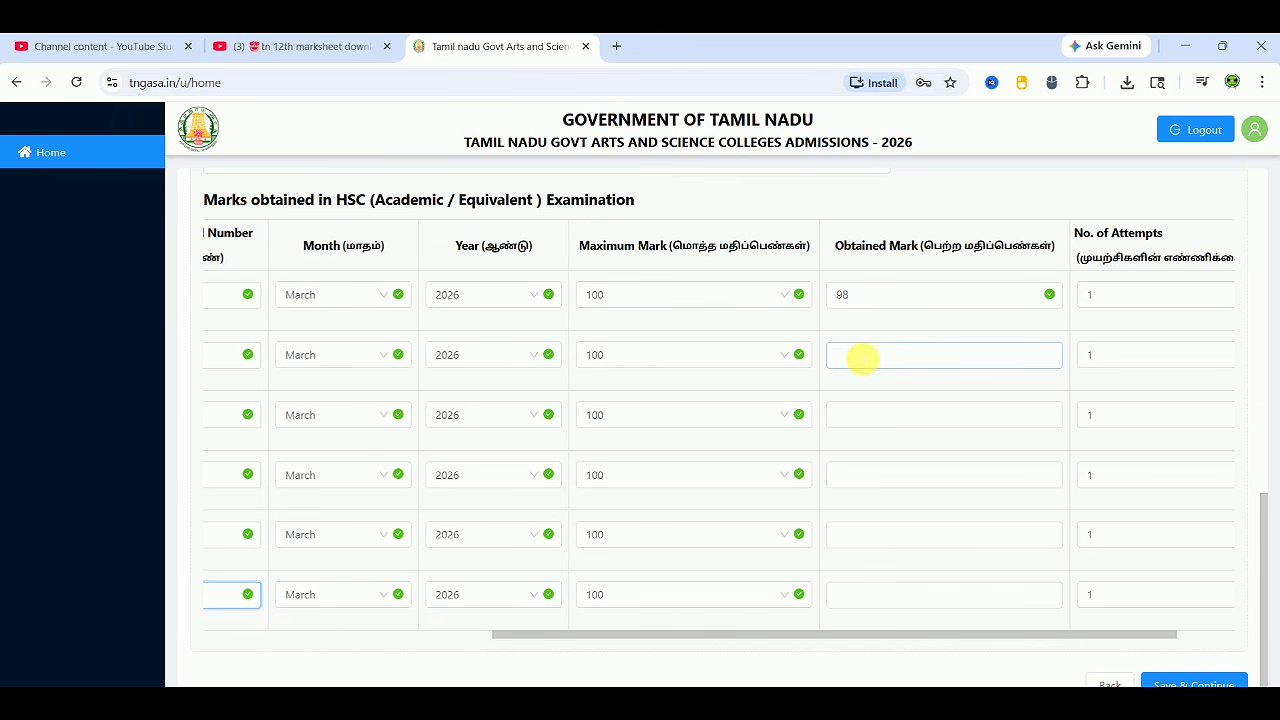
pyautogui.click(860, 356)
pyautogui.write('80')
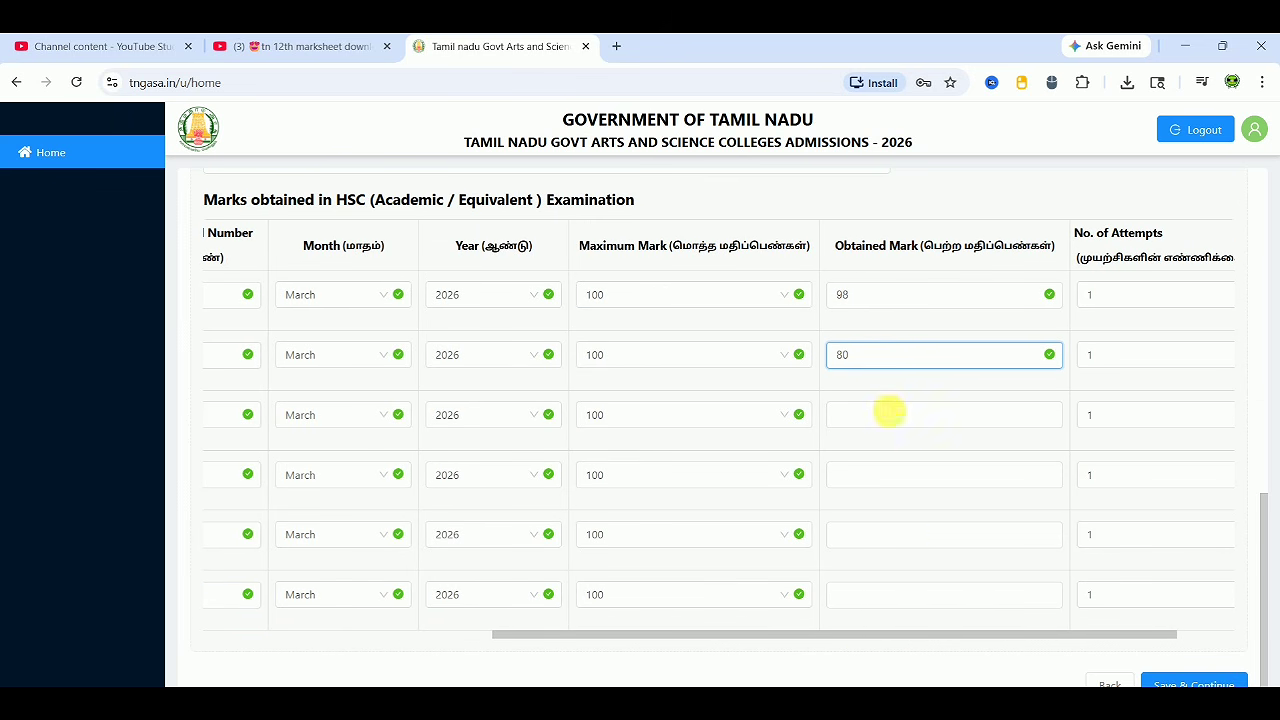
pyautogui.click(894, 416)
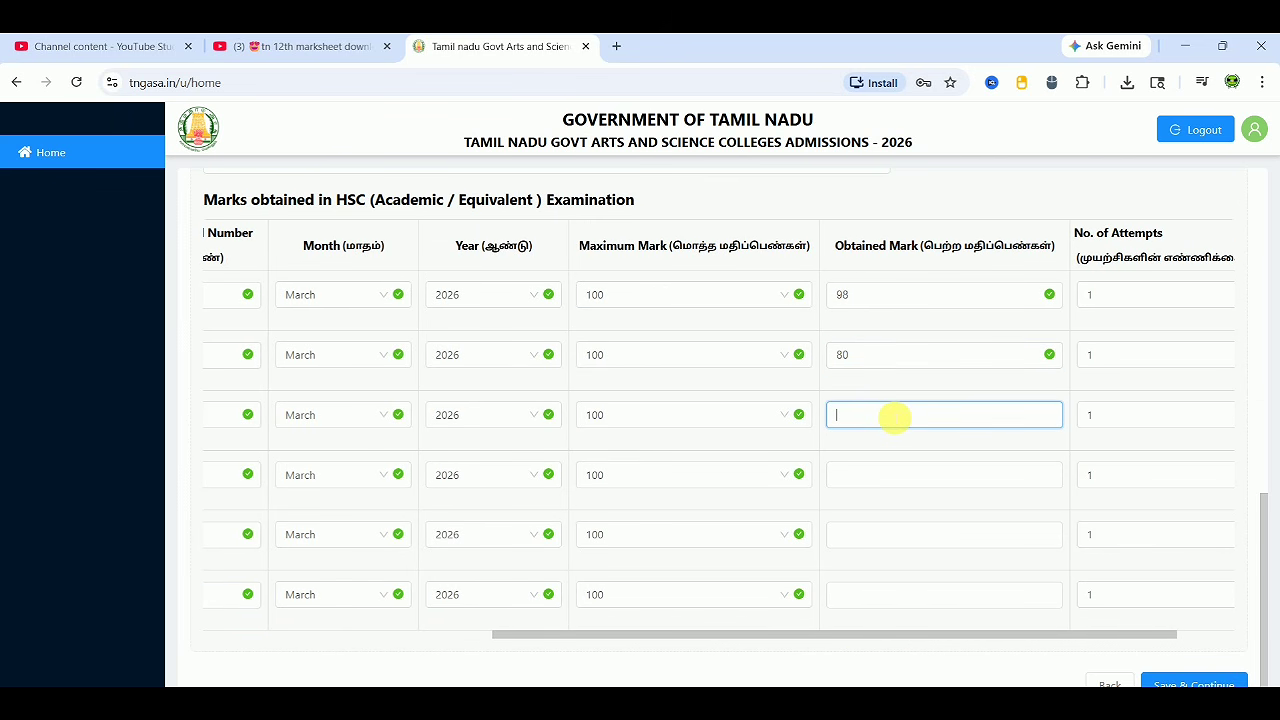
pyautogui.write('85')
pyautogui.click(880, 476)
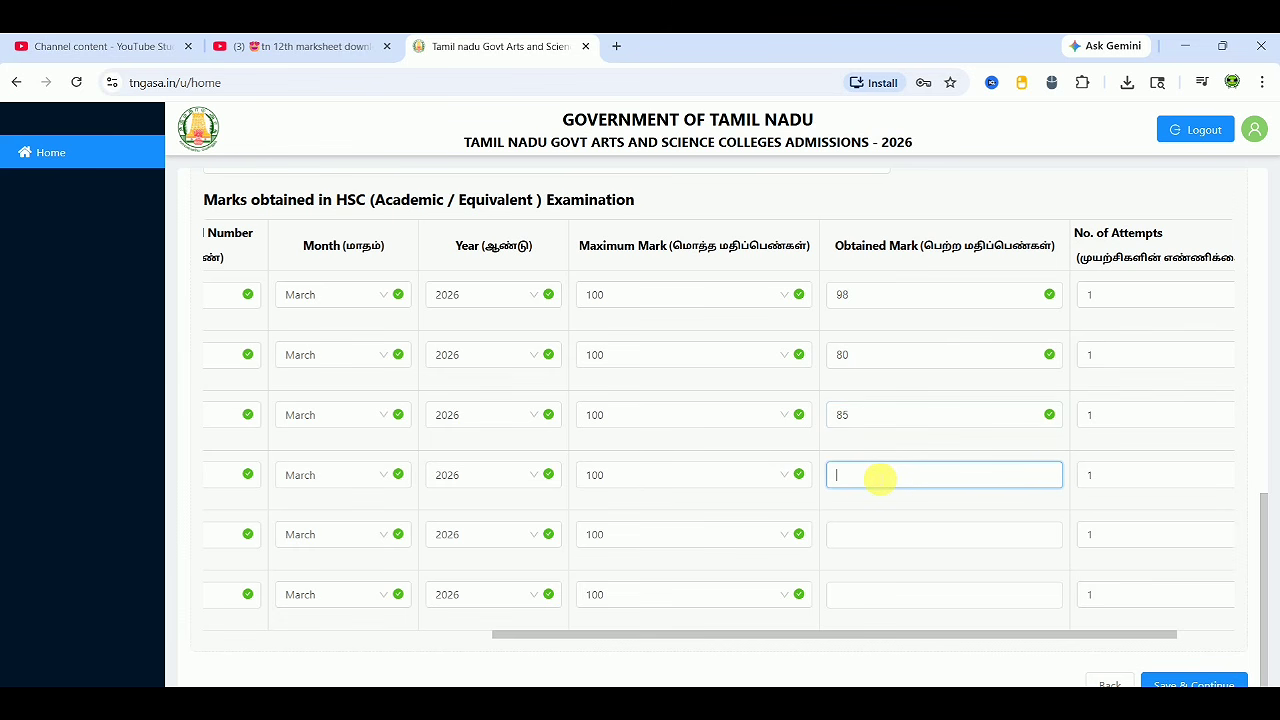
pyautogui.write('83')
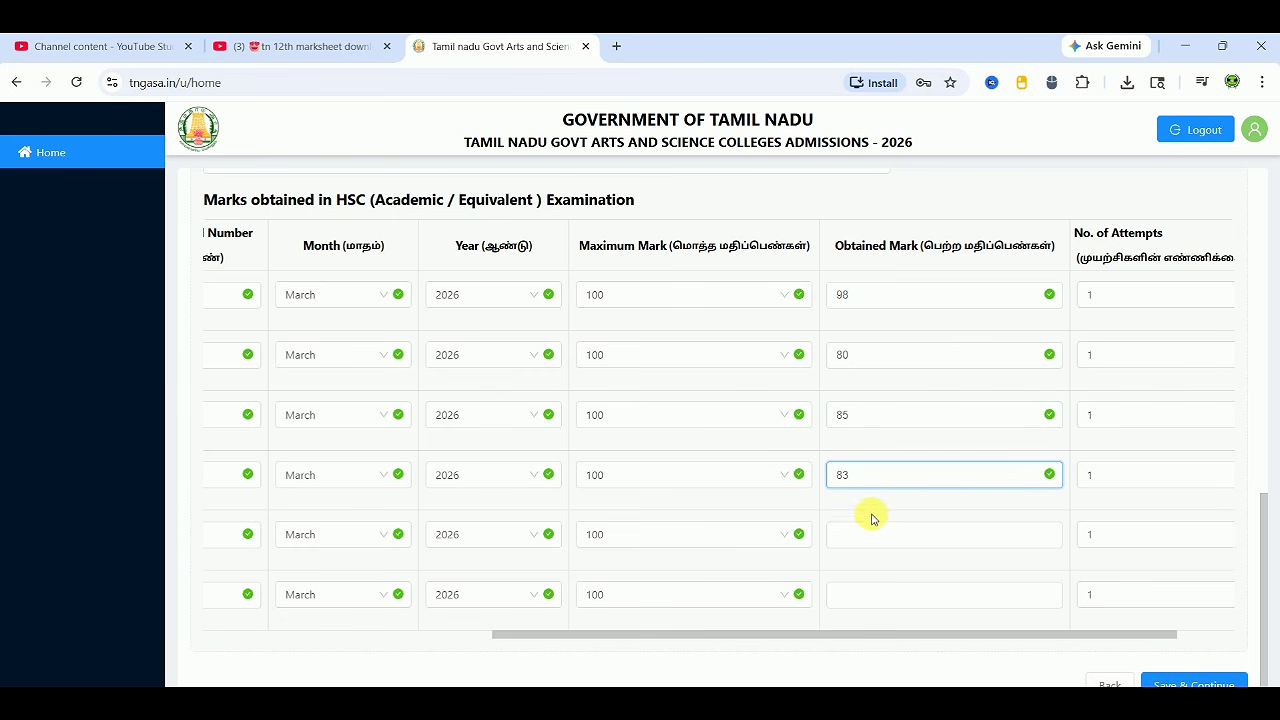
pyautogui.click(873, 536)
pyautogui.write('90')
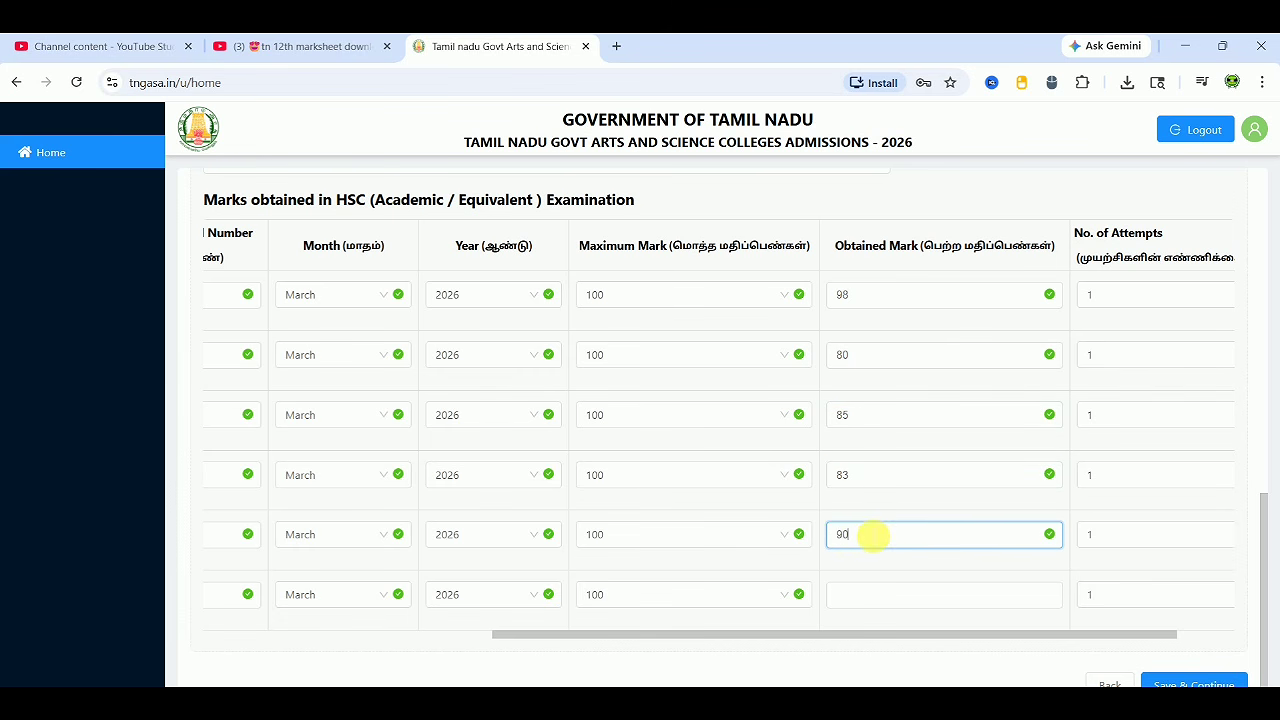
pyautogui.click(889, 595)
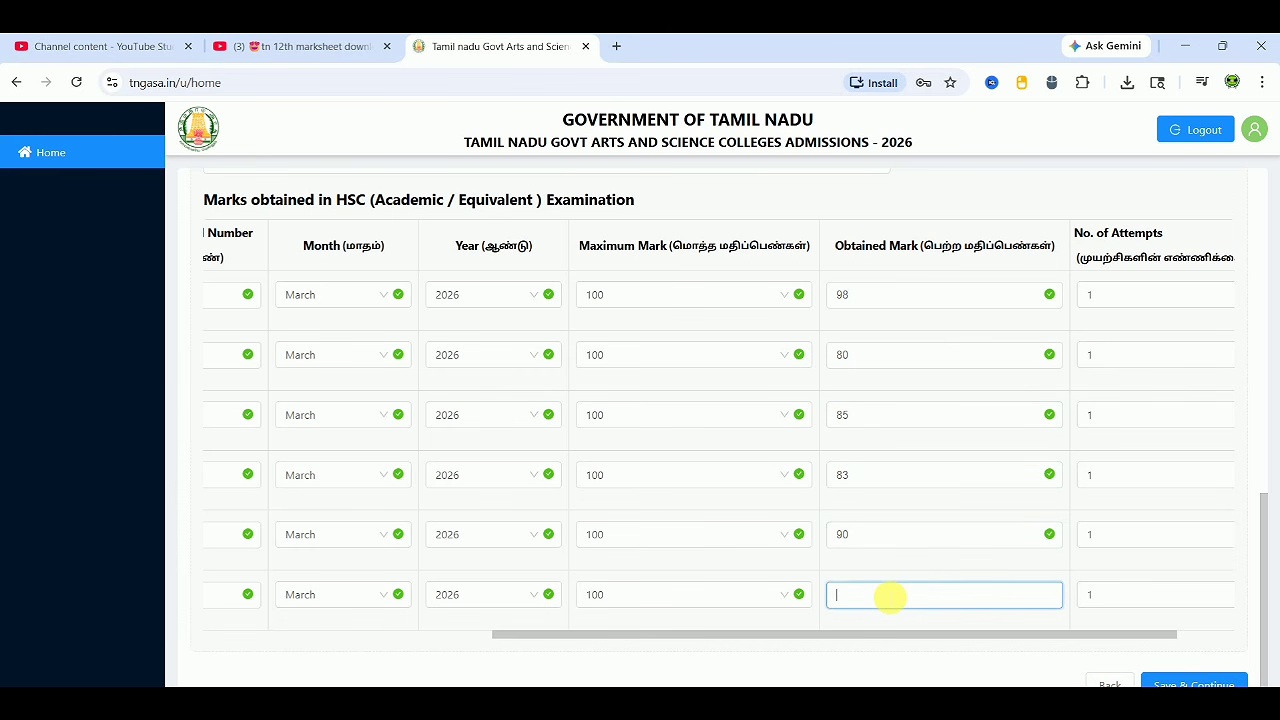
pyautogui.write('75')
pyautogui.moveTo(817, 638); pyautogui.dragTo(455, 614)
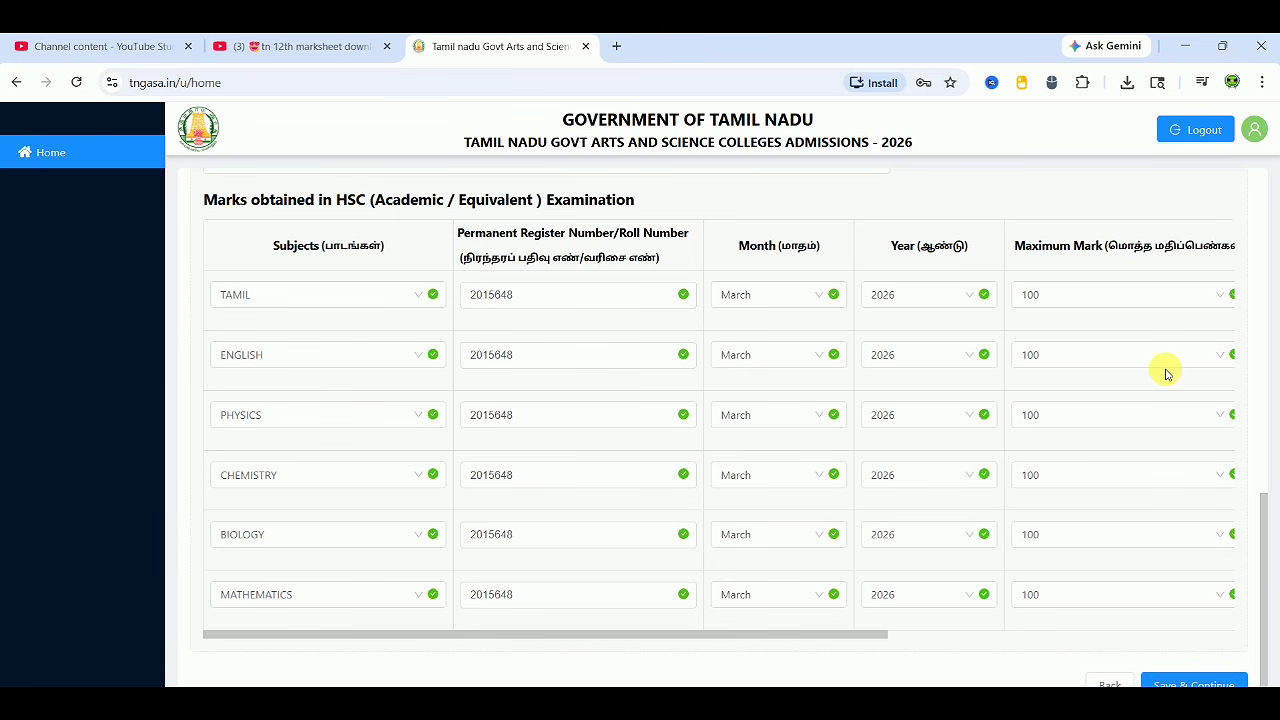
# - Save the HSC marks and browse the Choice Filling page's Presidency College course list
pyautogui.click(1207, 679)
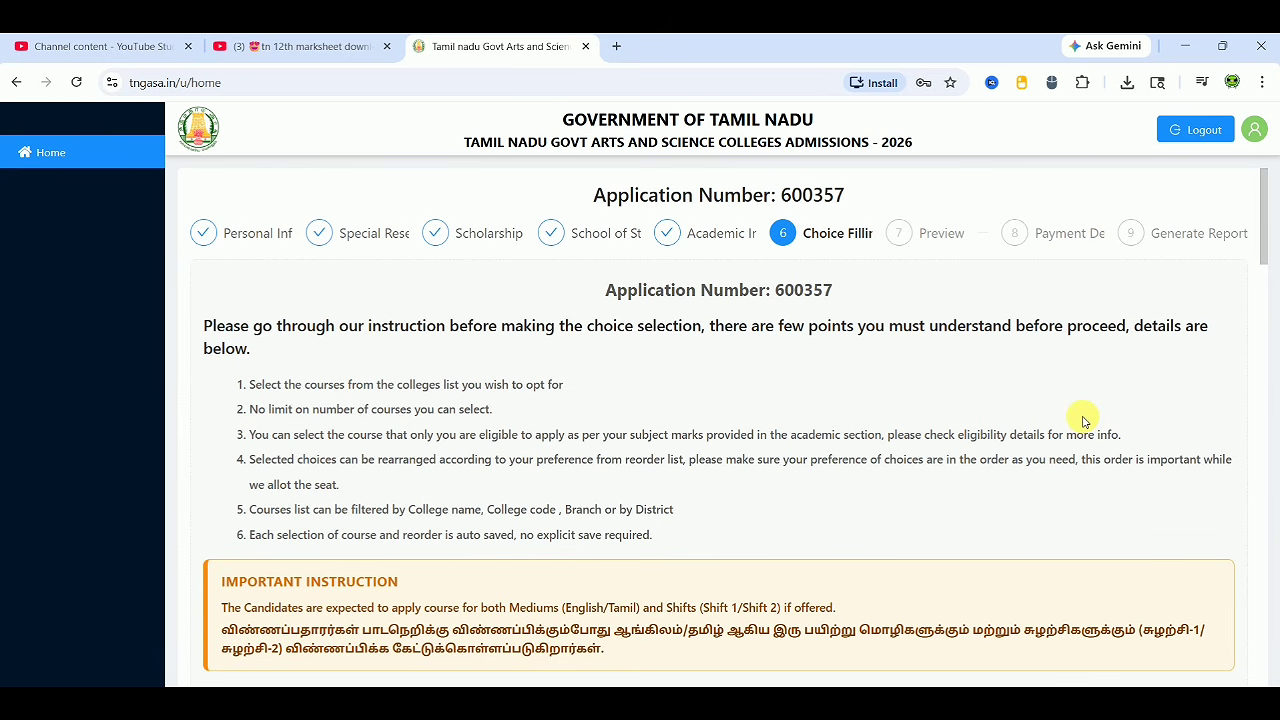
pyautogui.scroll(-1, 1086, 421)
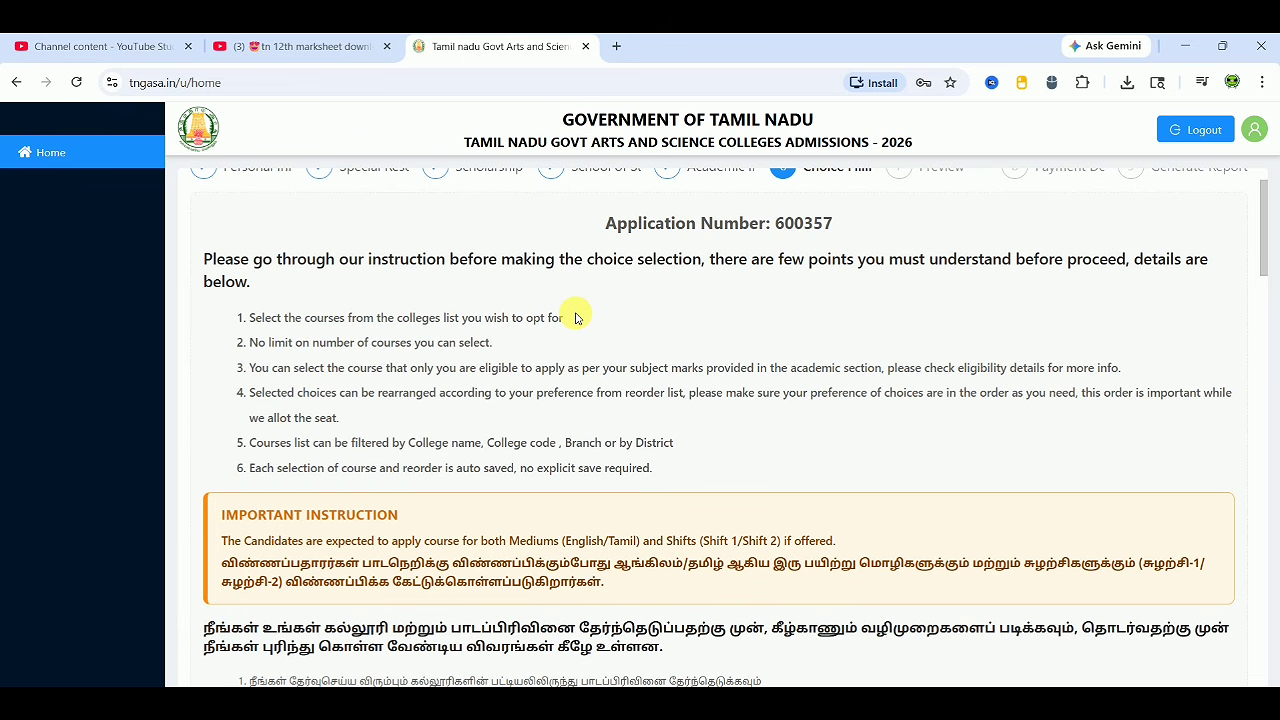
pyautogui.scroll(-4, 577, 318)
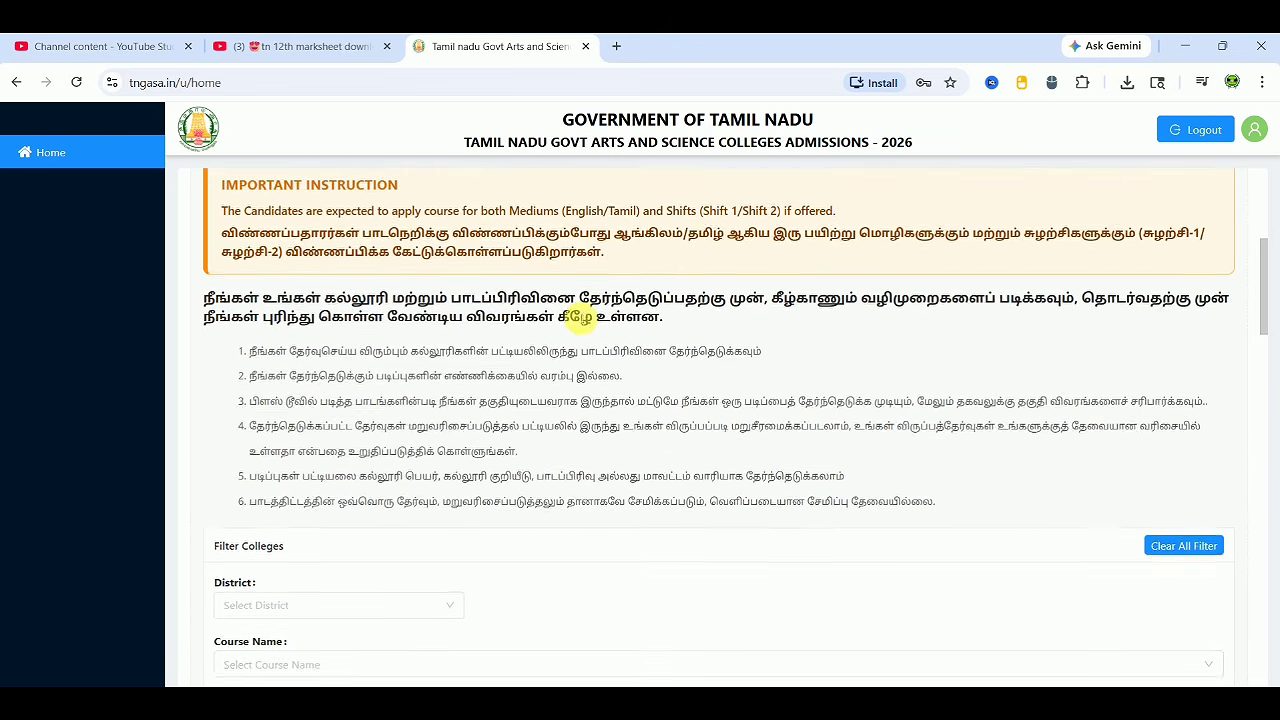
pyautogui.scroll(-1, 577, 318)
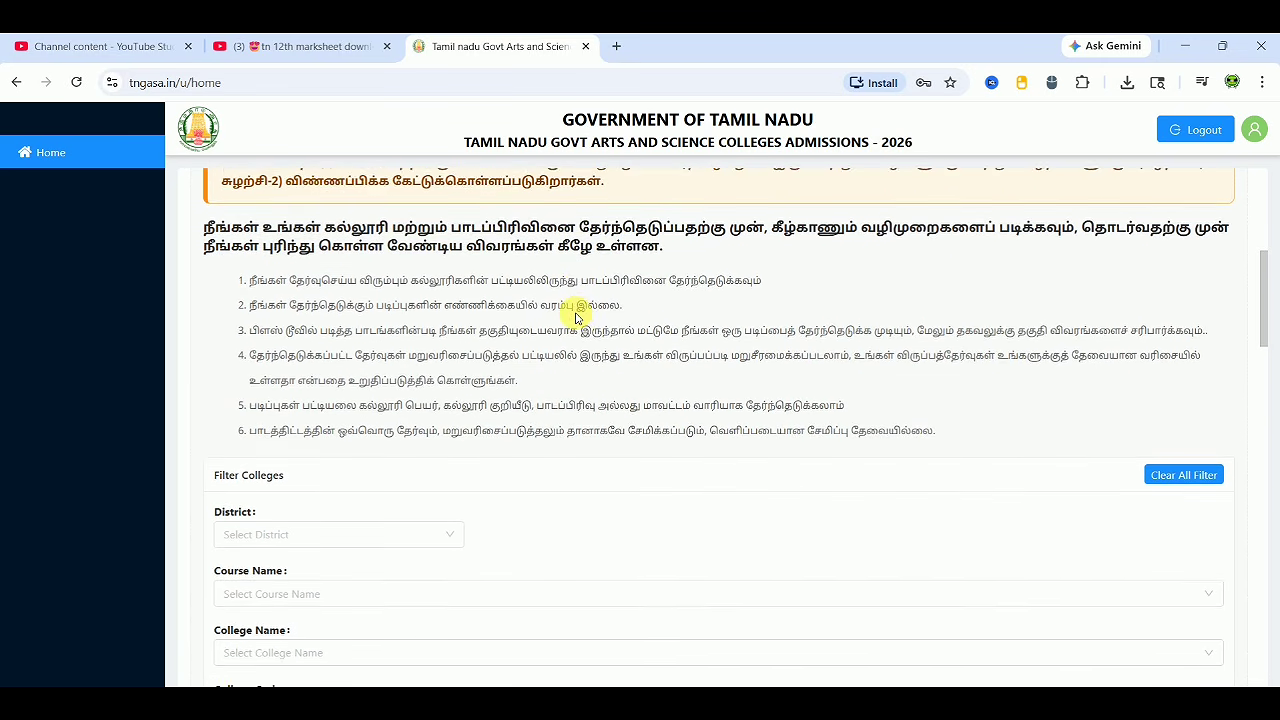
pyautogui.scroll(-2, 577, 318)
pyautogui.scroll(-2, 577, 318)
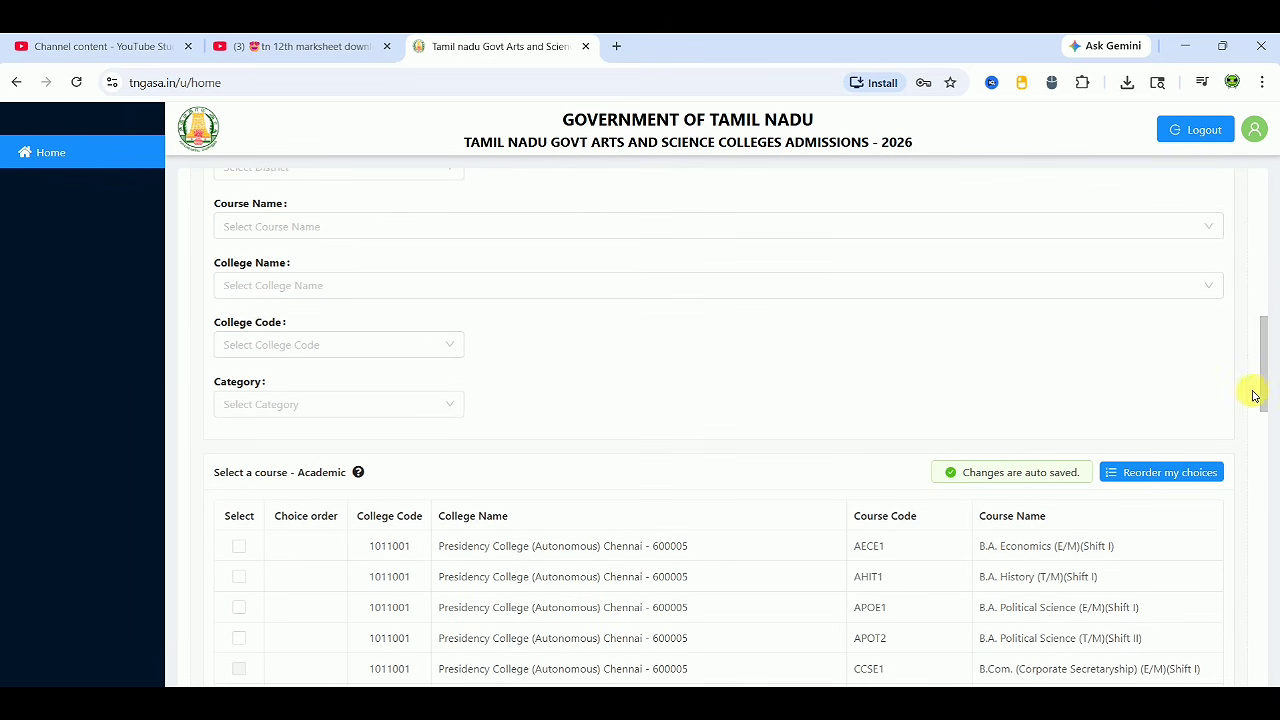
pyautogui.moveTo(1263, 398); pyautogui.dragTo(1263, 686)
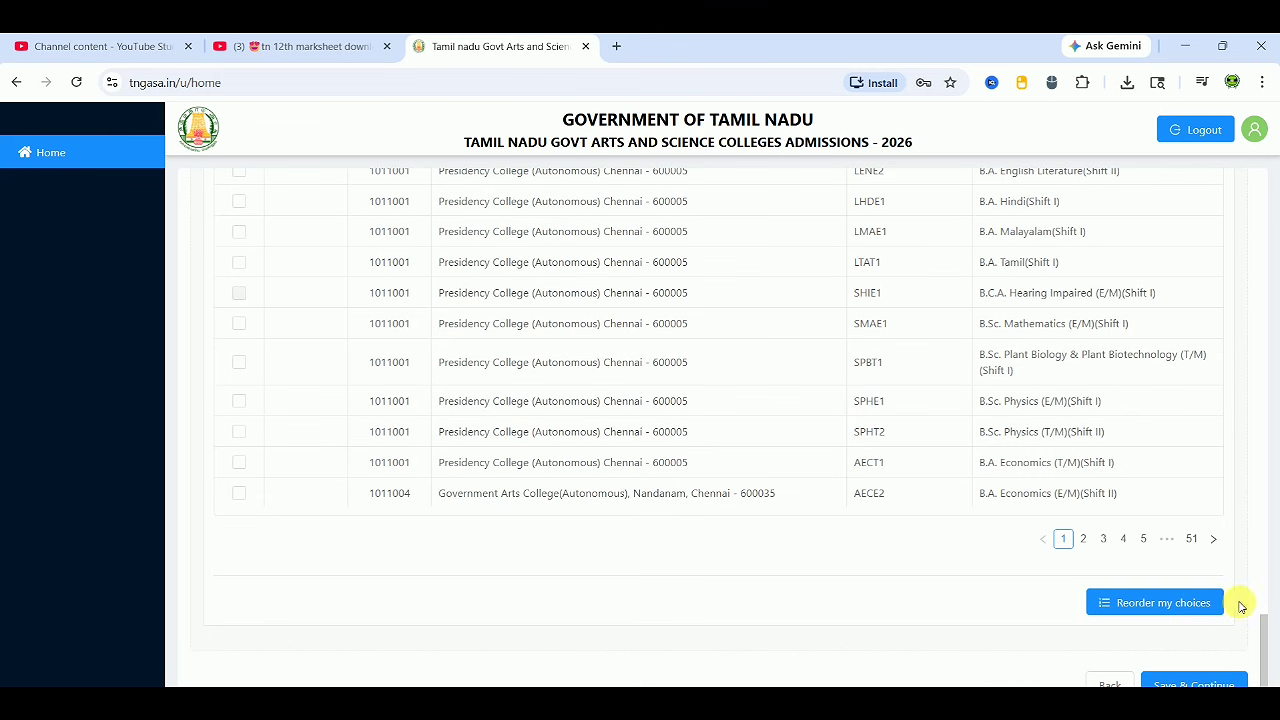
pyautogui.moveTo(1263, 642); pyautogui.dragTo(1248, 314)
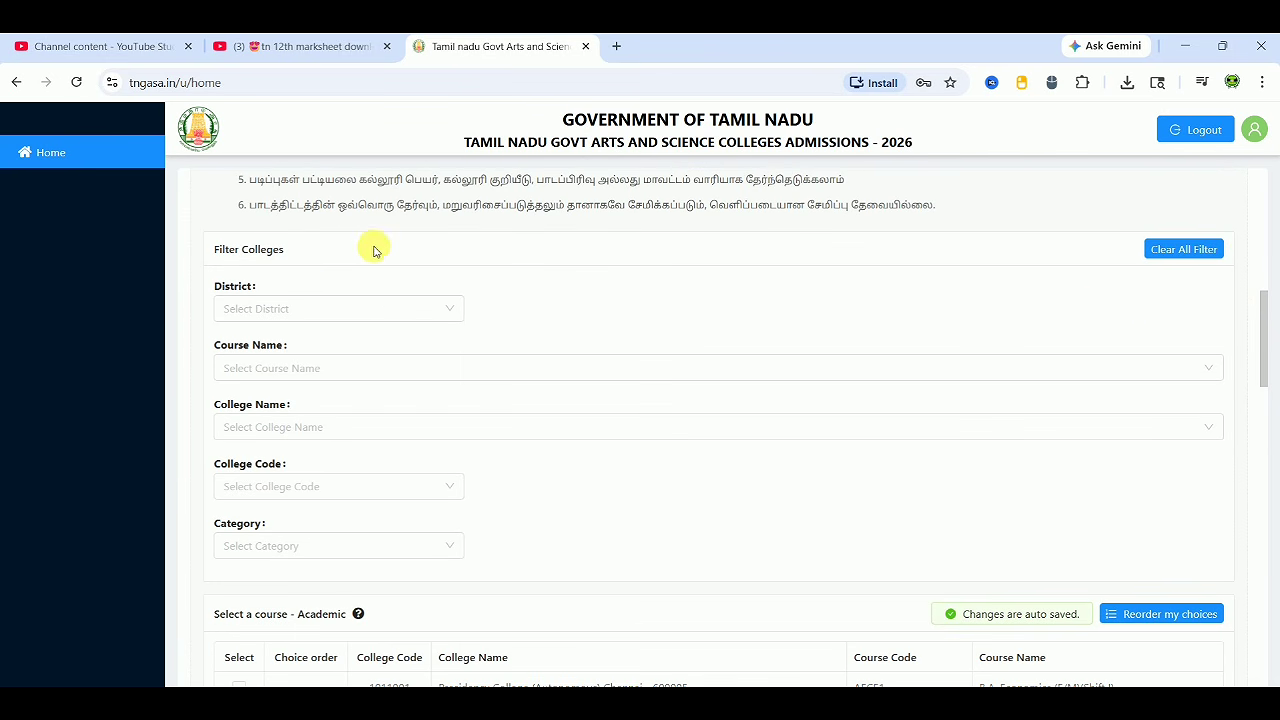
# - Filter the college list to Chennai district
pyautogui.click(326, 310)
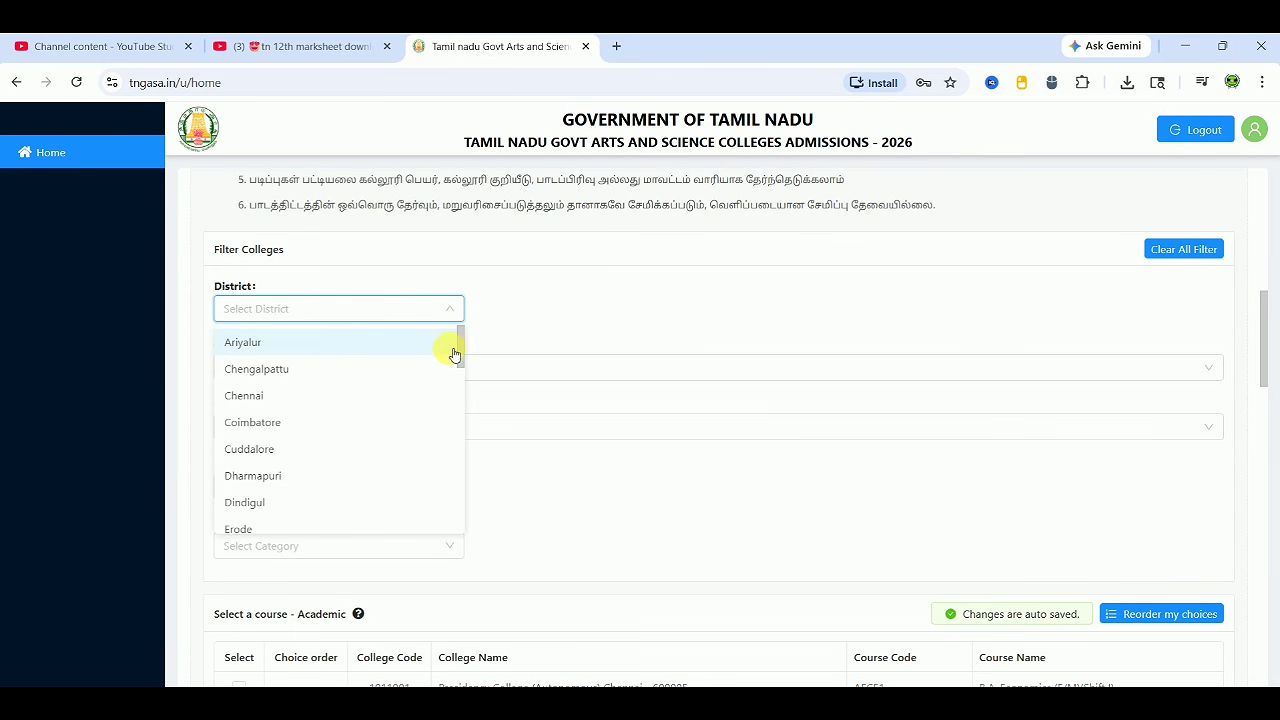
pyautogui.click(270, 396)
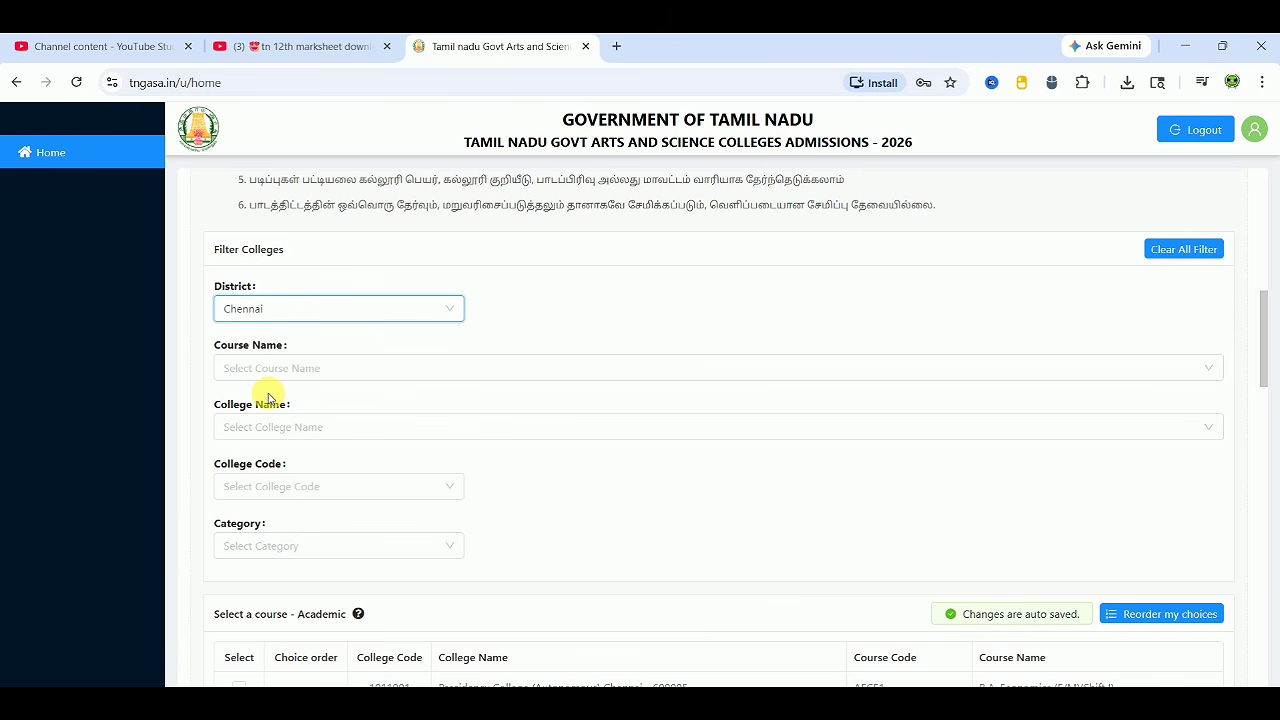
pyautogui.click(558, 309)
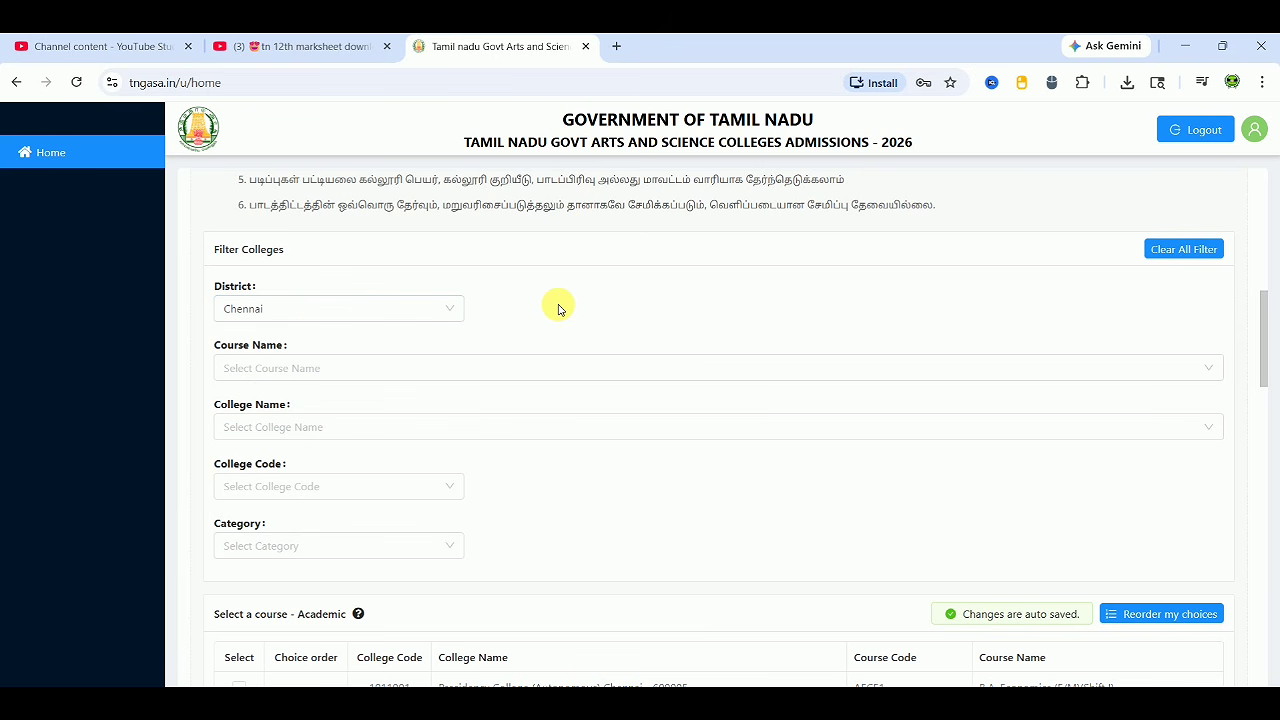
# - Add Presidency College's B.A. Economics, B.A. History (T/M) and B.A. Political Science (E/M) as choices 1–3
pyautogui.scroll(-1, 558, 309)
pyautogui.scroll(-3, 558, 309)
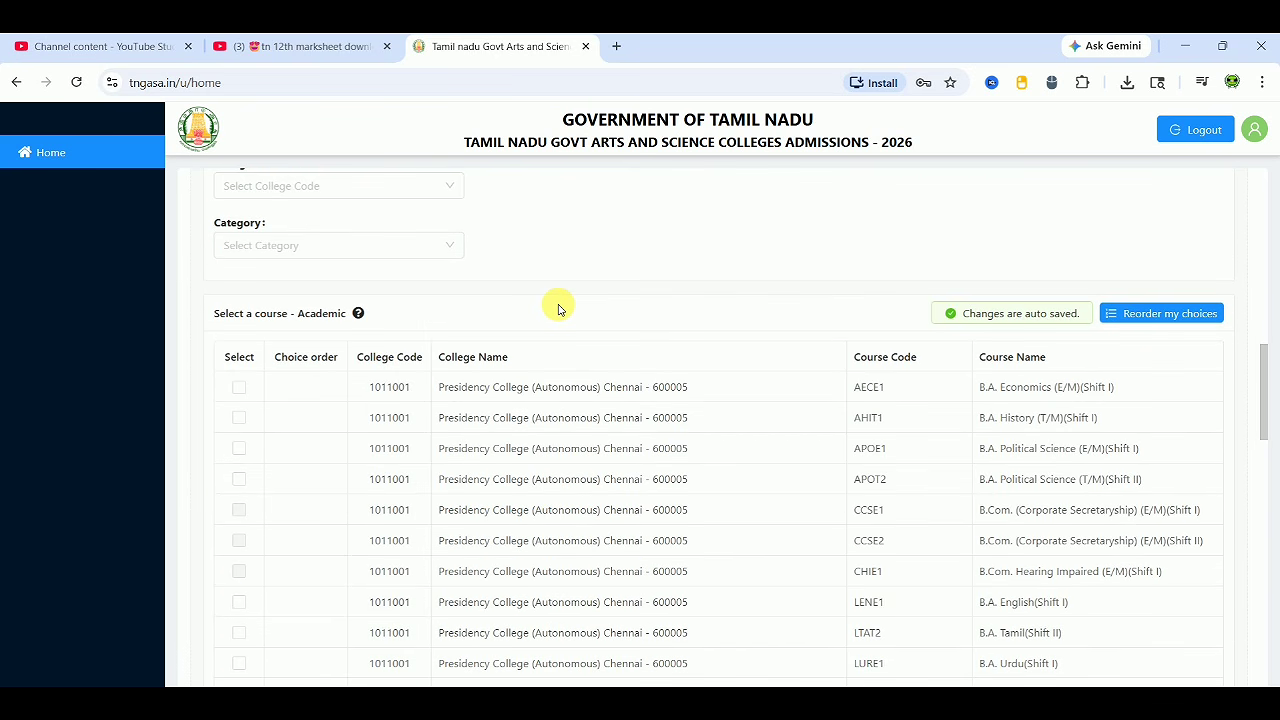
pyautogui.scroll(-1, 558, 309)
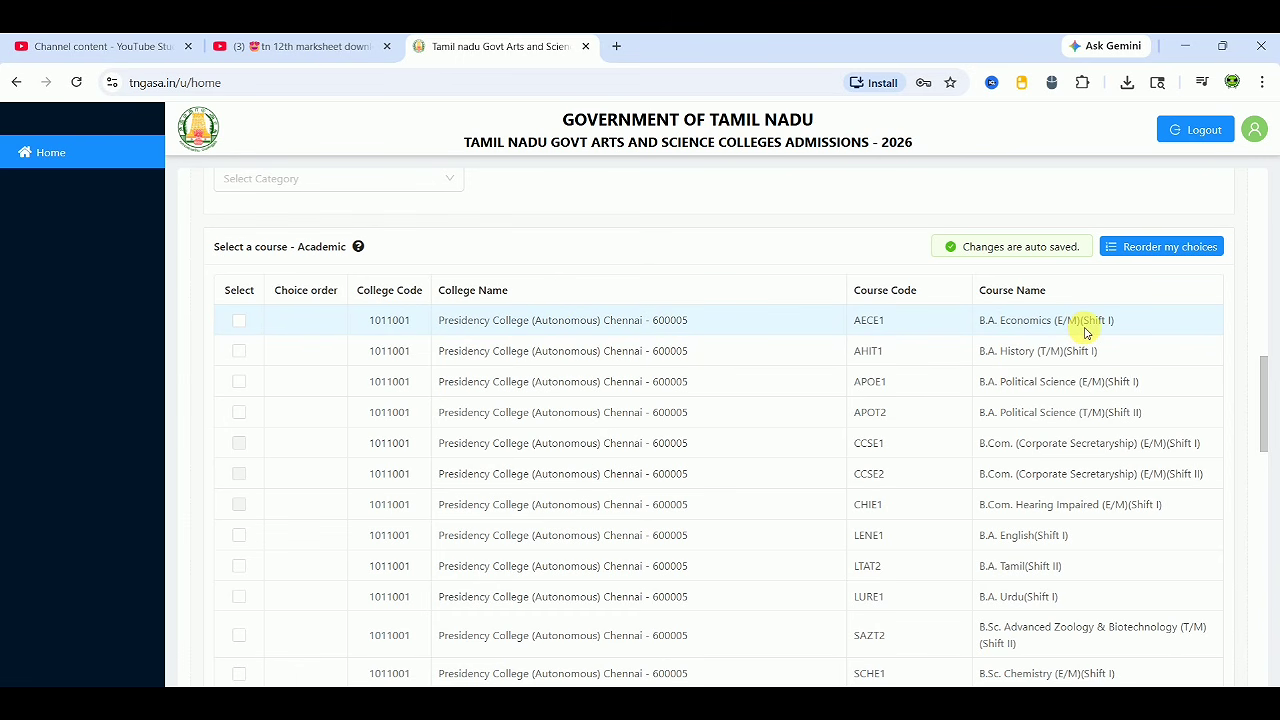
pyautogui.click(237, 322)
pyautogui.click(239, 351)
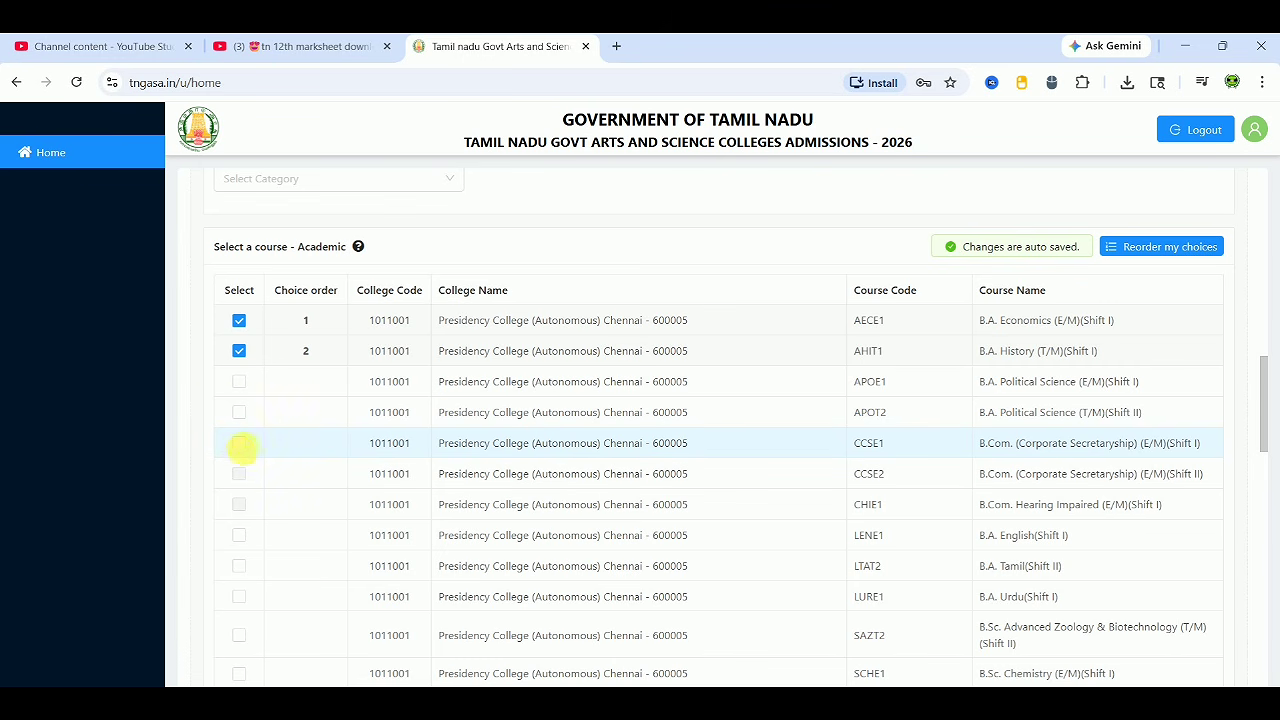
pyautogui.click(242, 383)
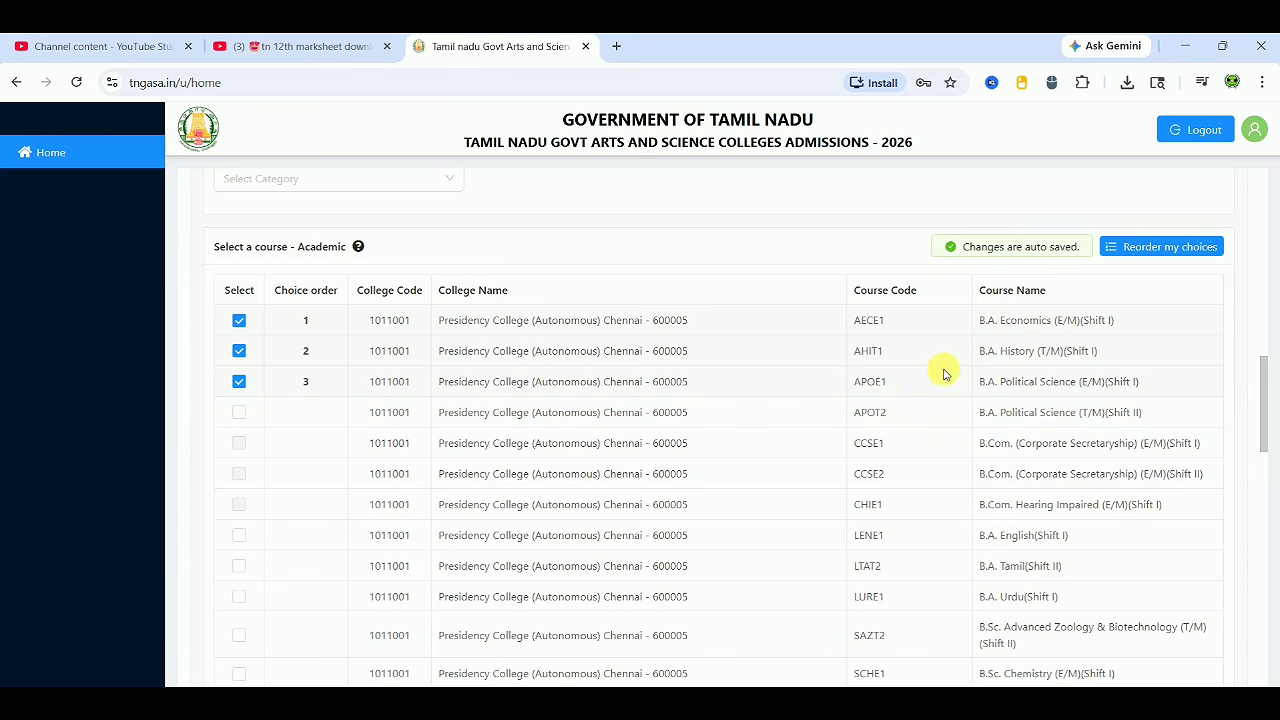
pyautogui.moveTo(1258, 455); pyautogui.dragTo(1262, 680)
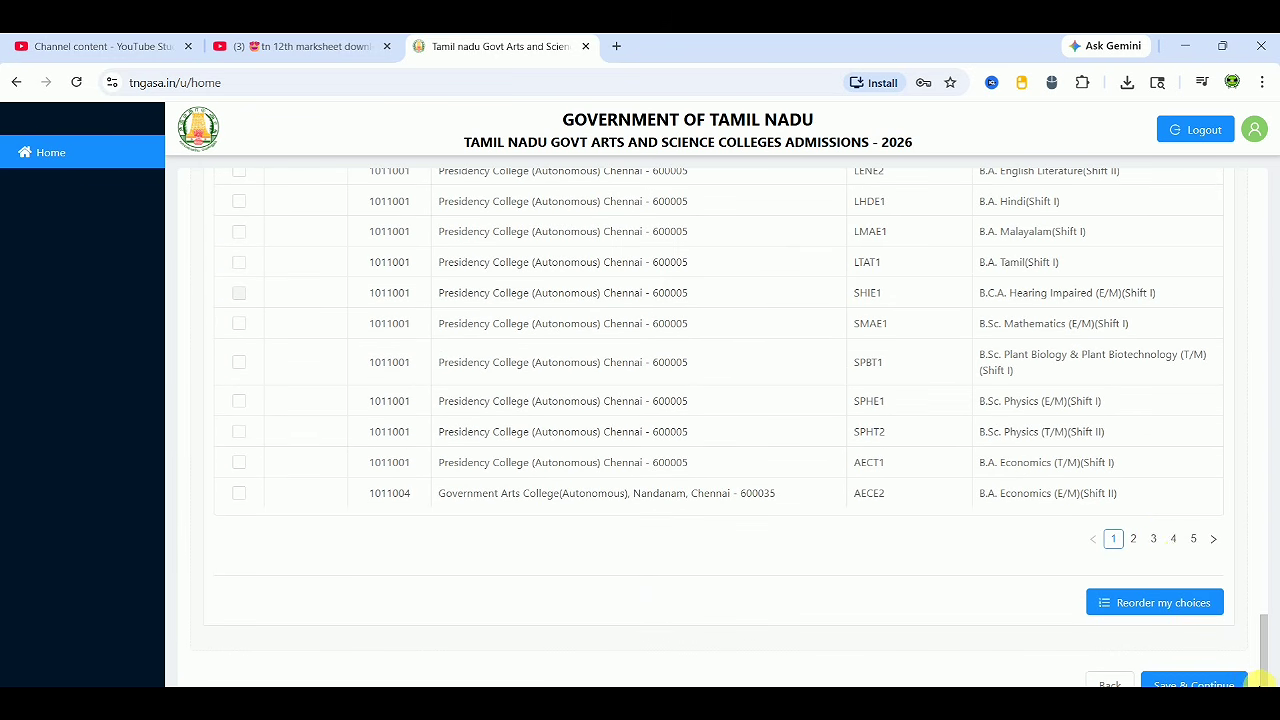
# - Page to the Nandanam rows and add B.Sc. Chemistry (E/M) and B.Sc. Computer Science (Shift II) as choices 4–5
pyautogui.click(1162, 535)
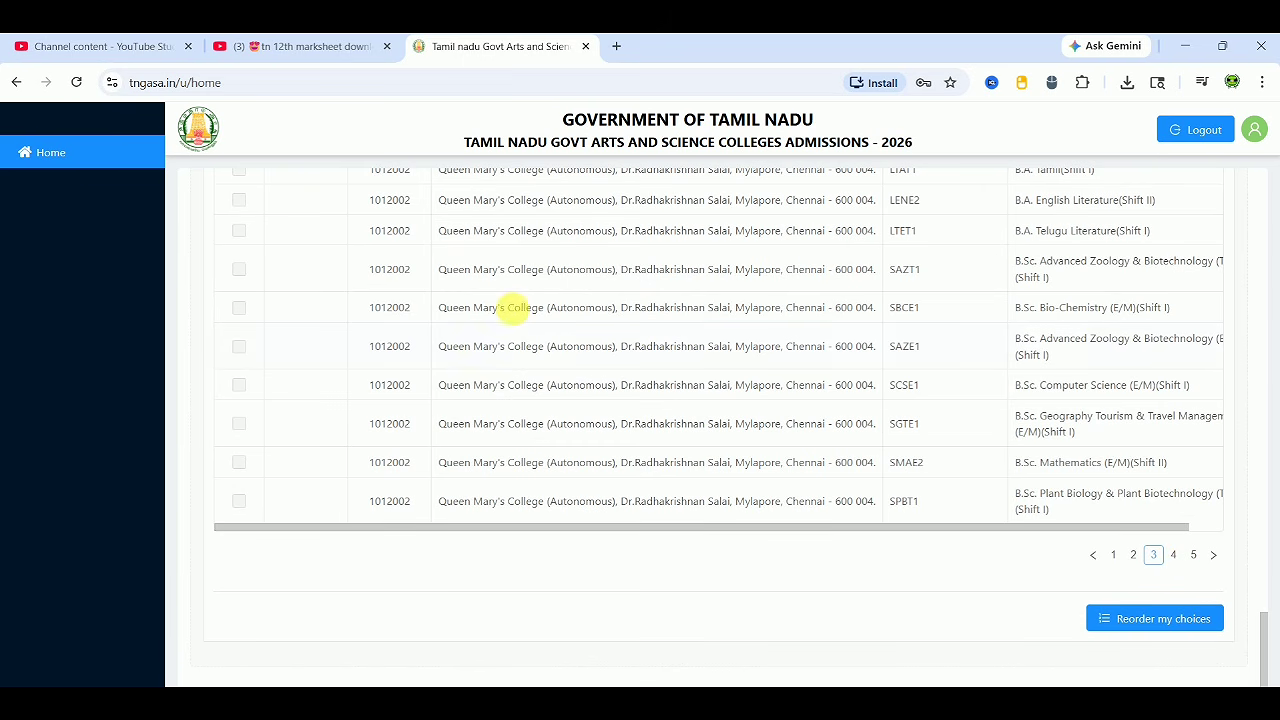
pyautogui.click(1178, 554)
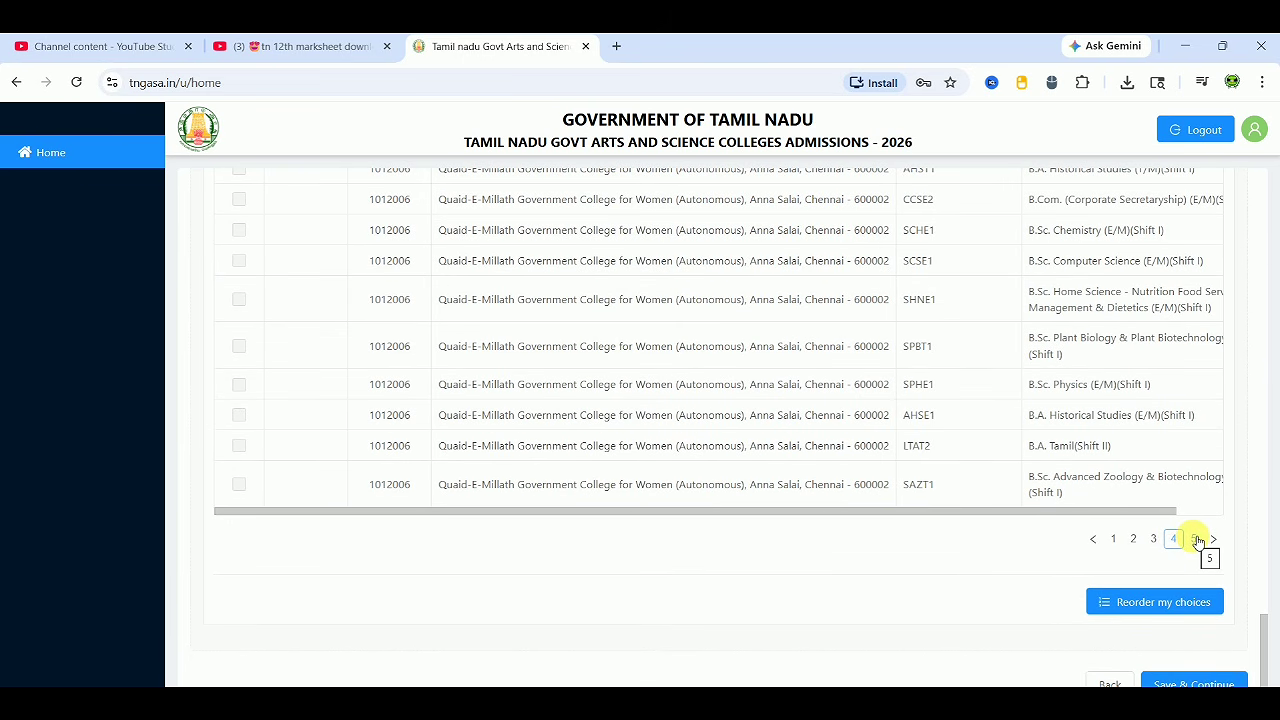
pyautogui.click(1197, 539)
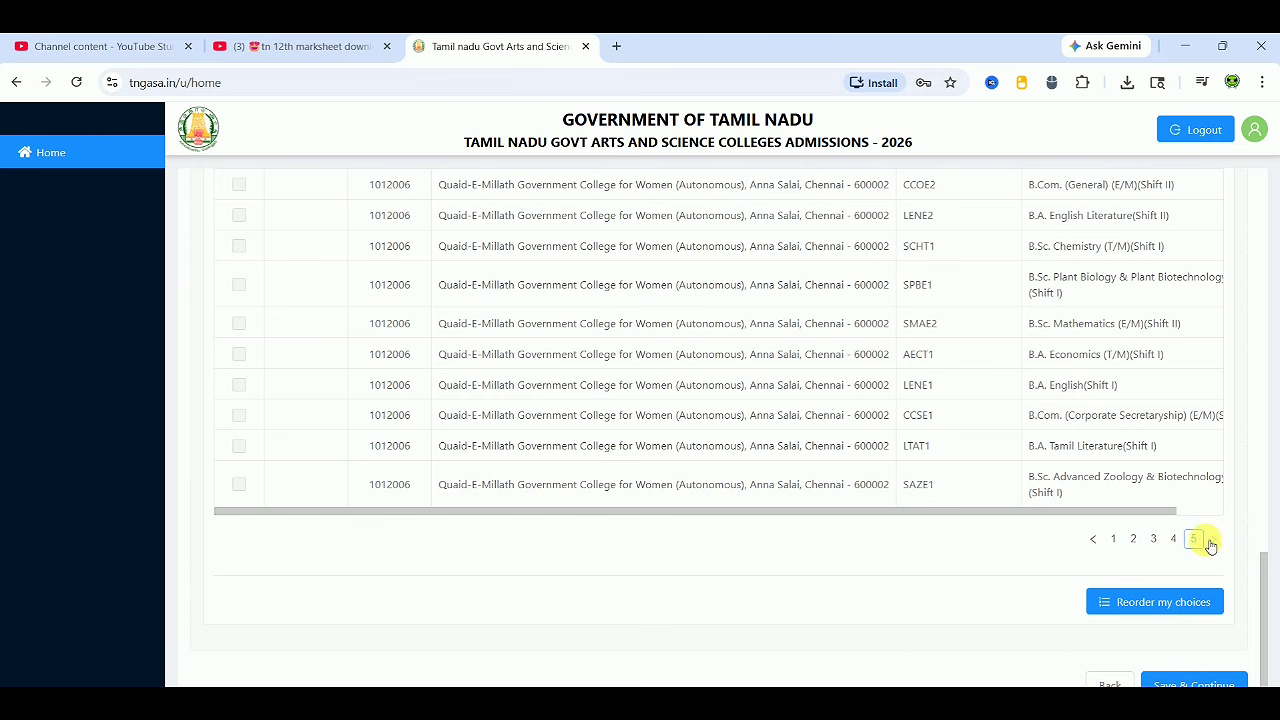
pyautogui.click(1145, 540)
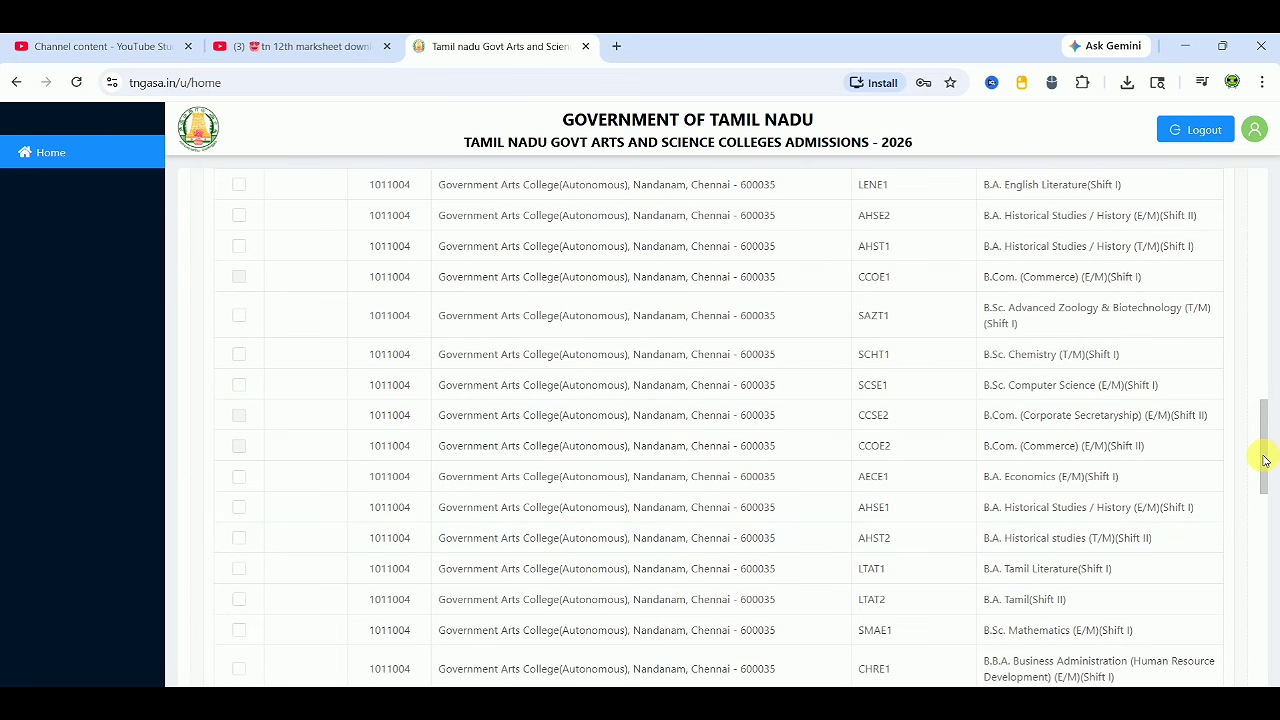
pyautogui.moveTo(1265, 460); pyautogui.dragTo(1263, 410)
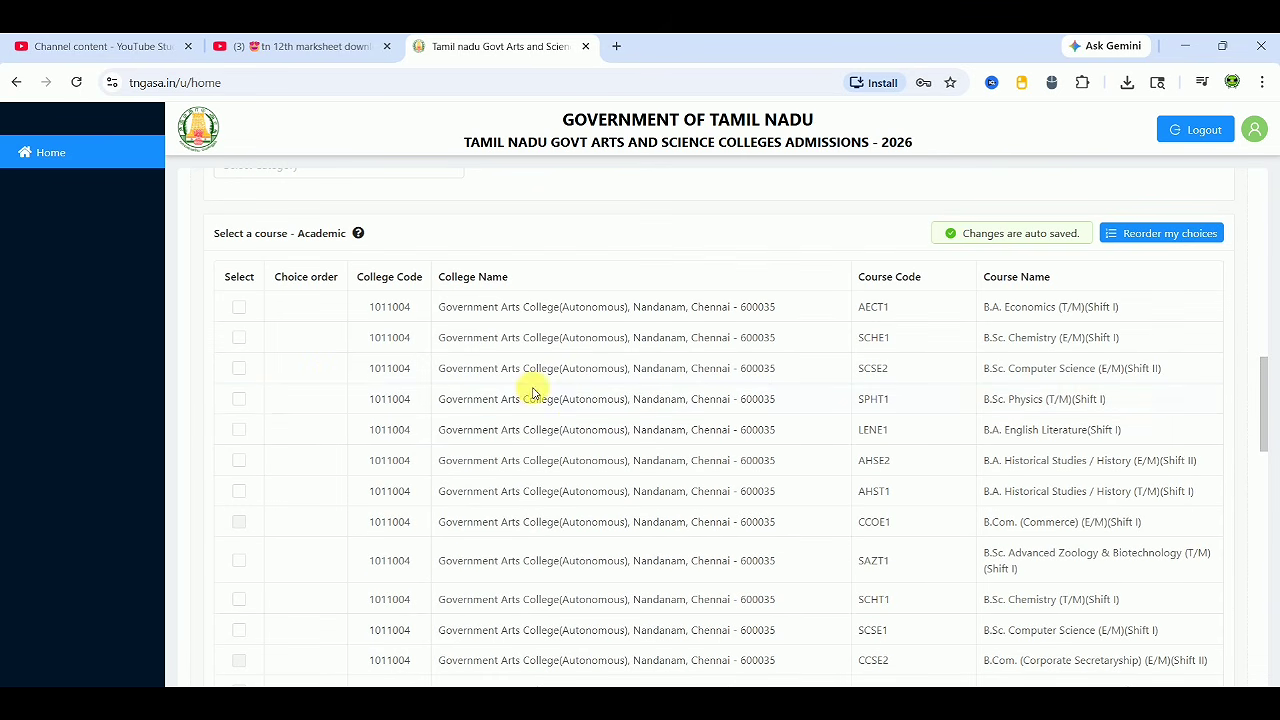
pyautogui.click(239, 338)
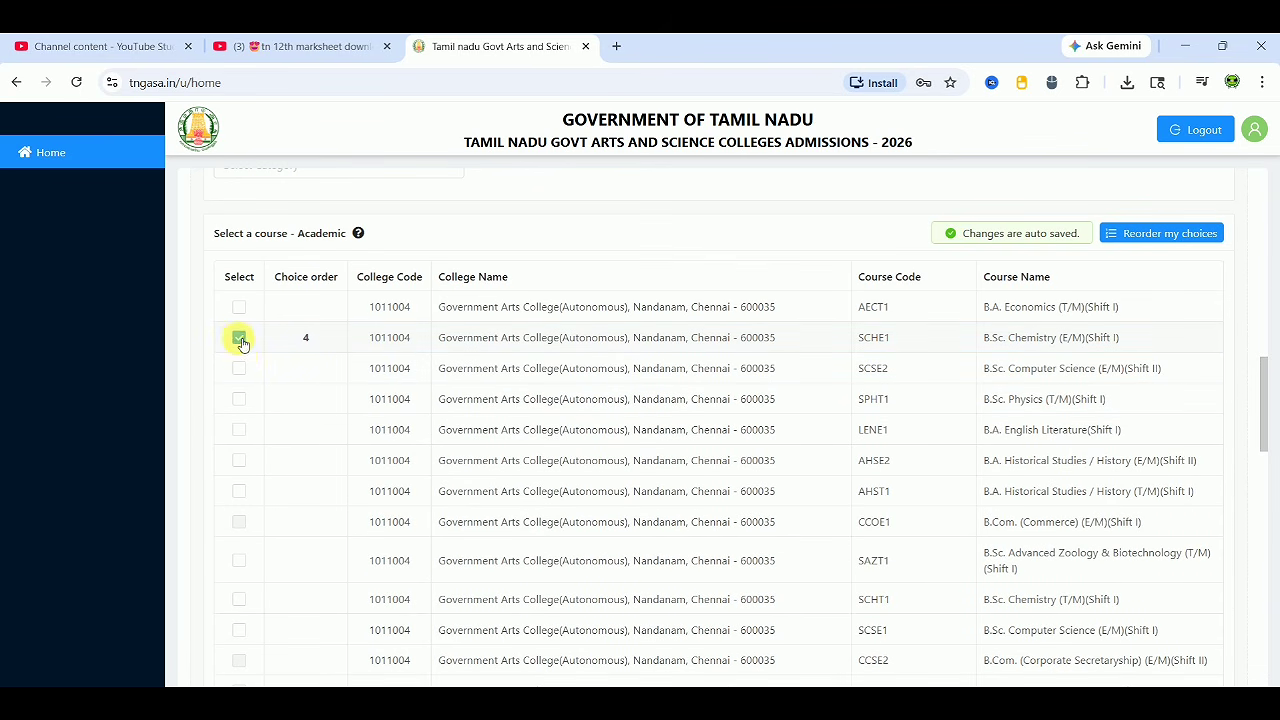
pyautogui.click(241, 369)
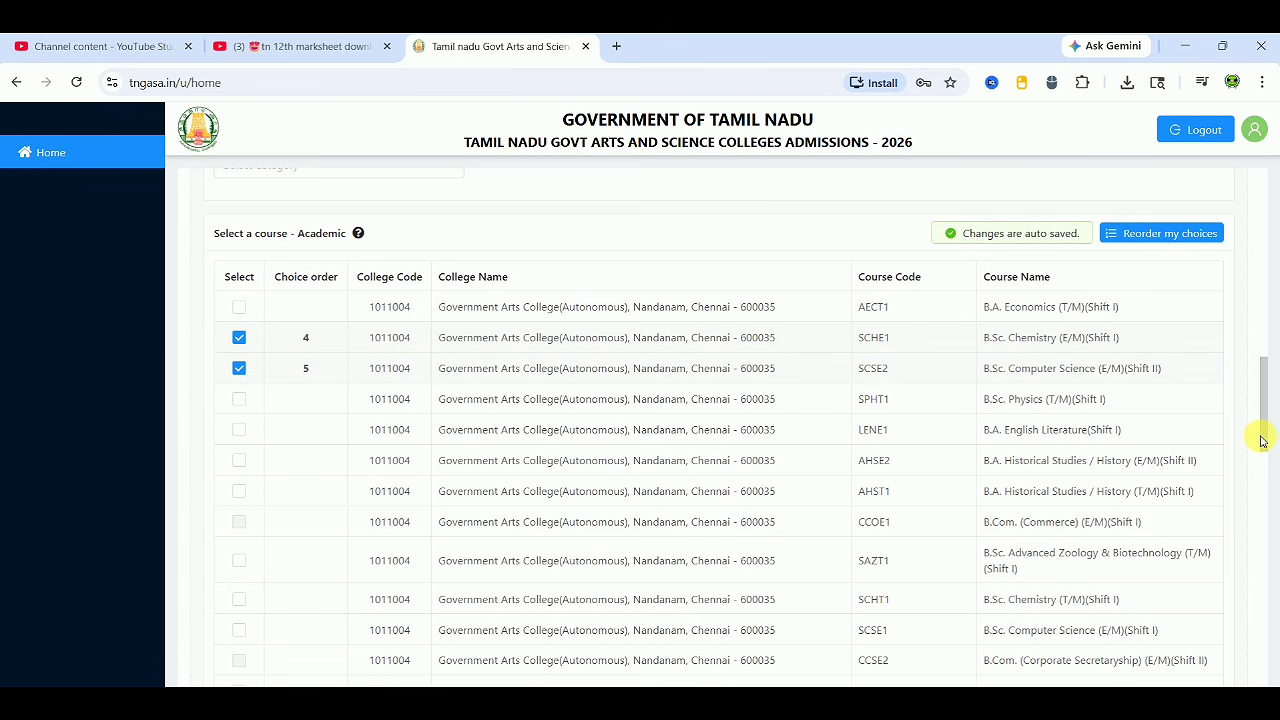
# - Set District to Tiruvannamalai and College to Kalaignar Karunanidhi Government Arts College (1081005)
pyautogui.moveTo(1261, 434); pyautogui.dragTo(1251, 366)
pyautogui.rightClick(1252, 288)
pyautogui.click(1262, 298)
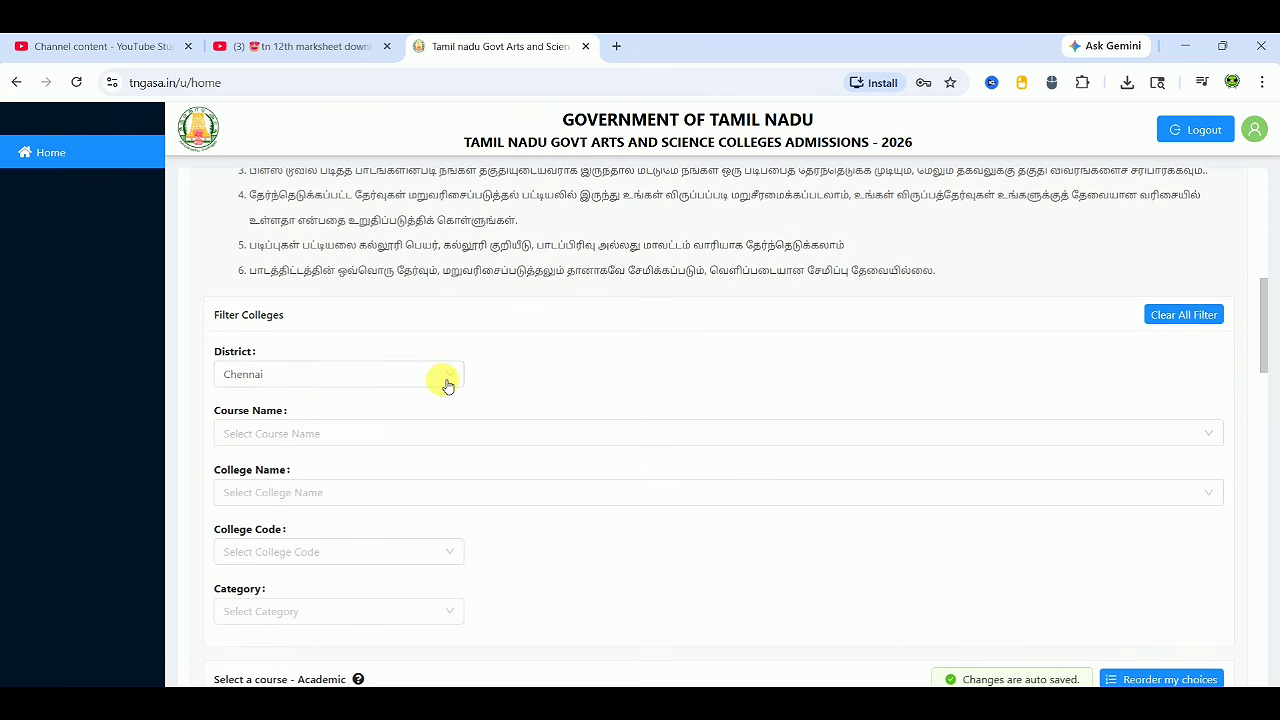
pyautogui.click(398, 381)
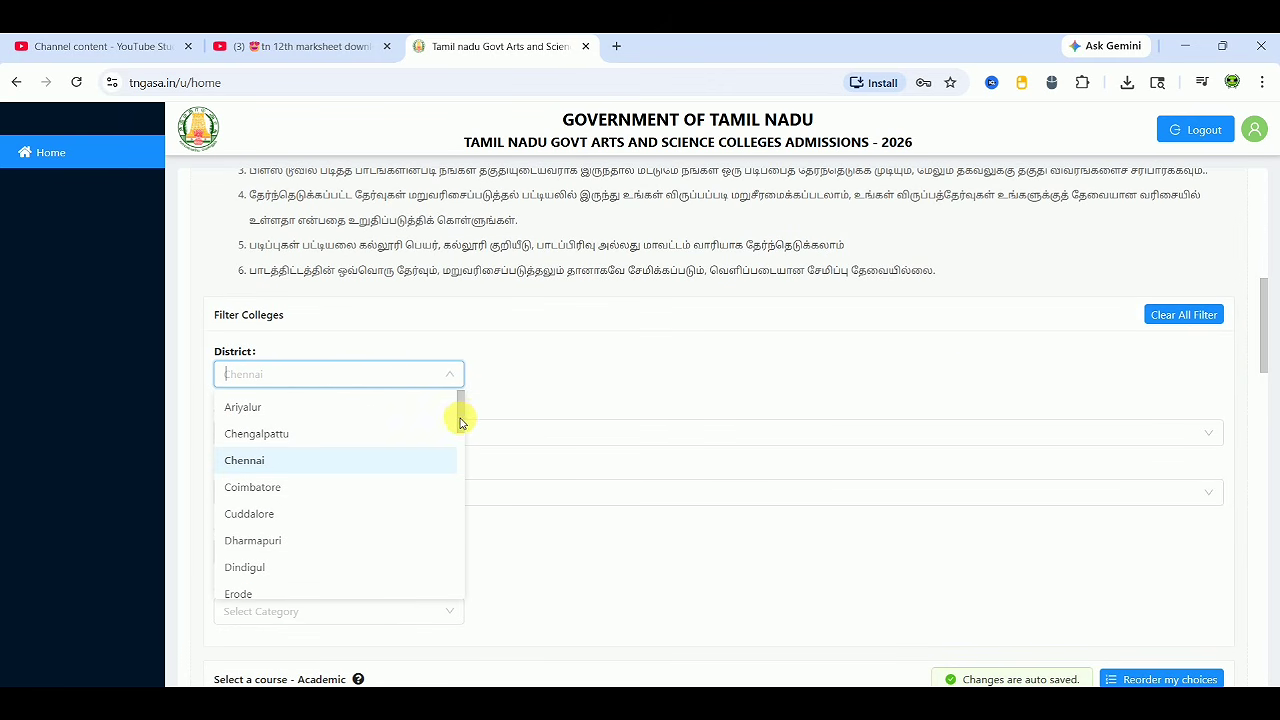
pyautogui.scroll(-10, 445, 520)
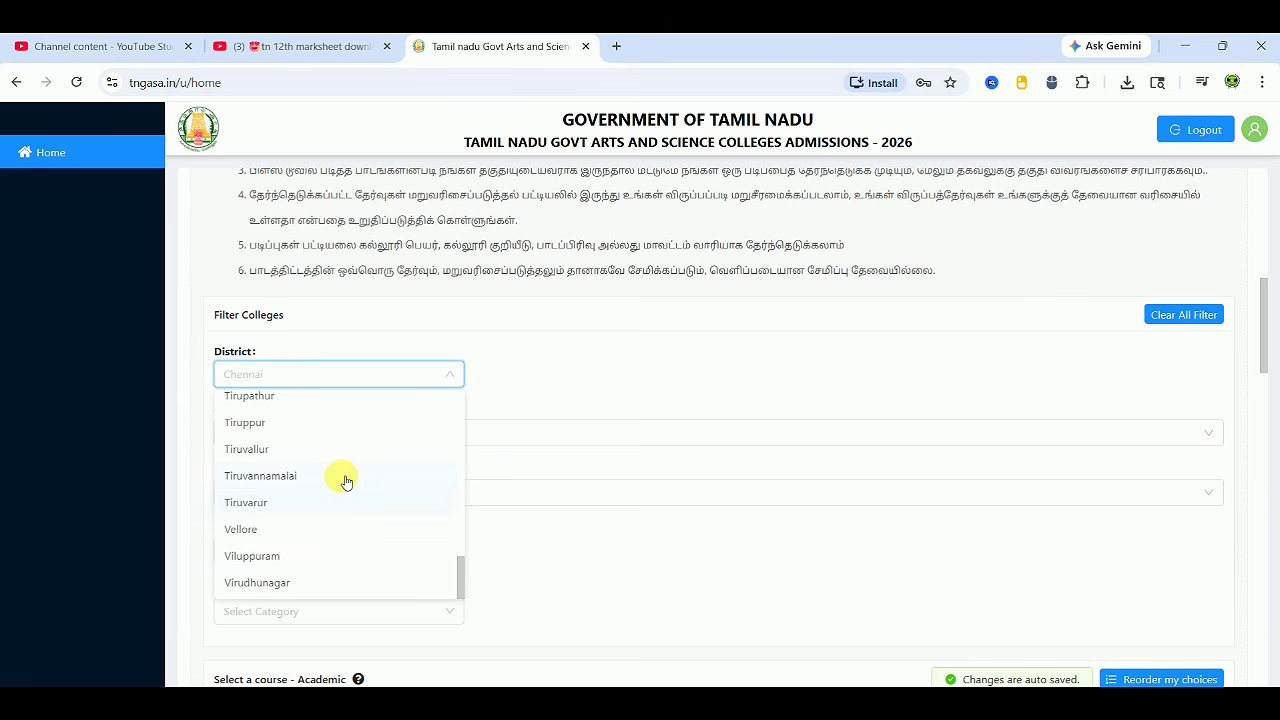
pyautogui.click(342, 478)
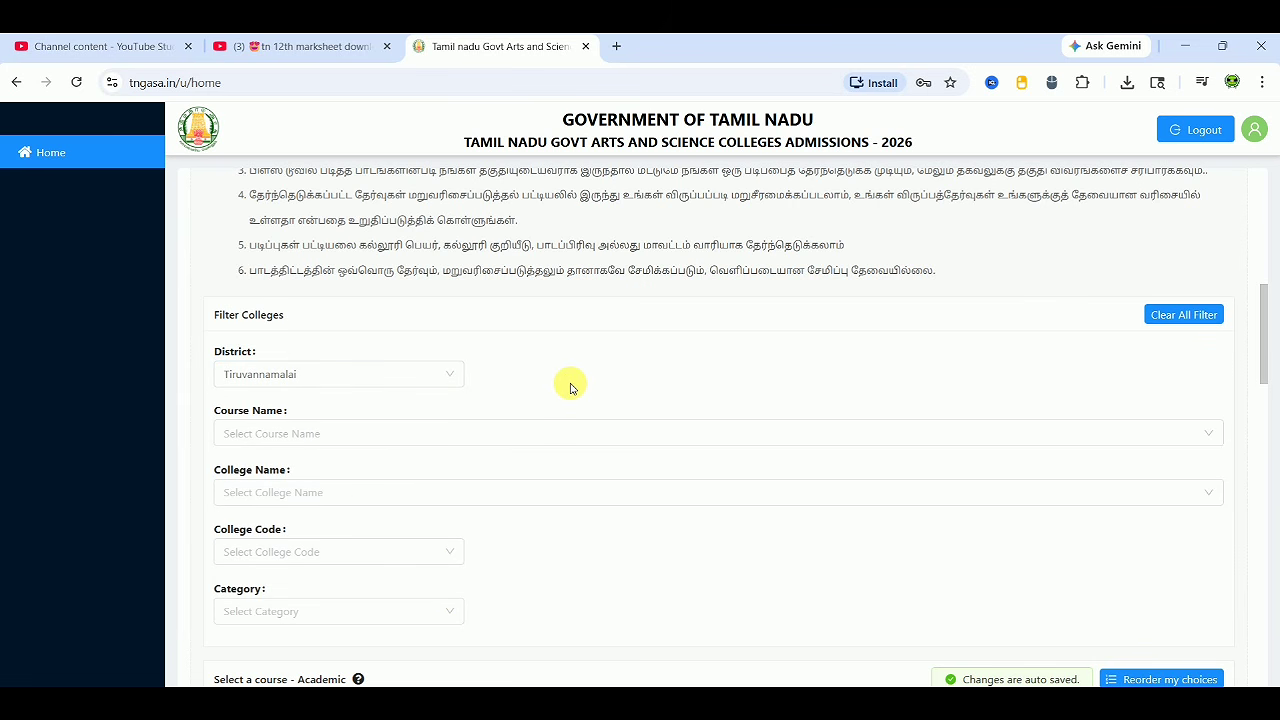
pyautogui.click(388, 488)
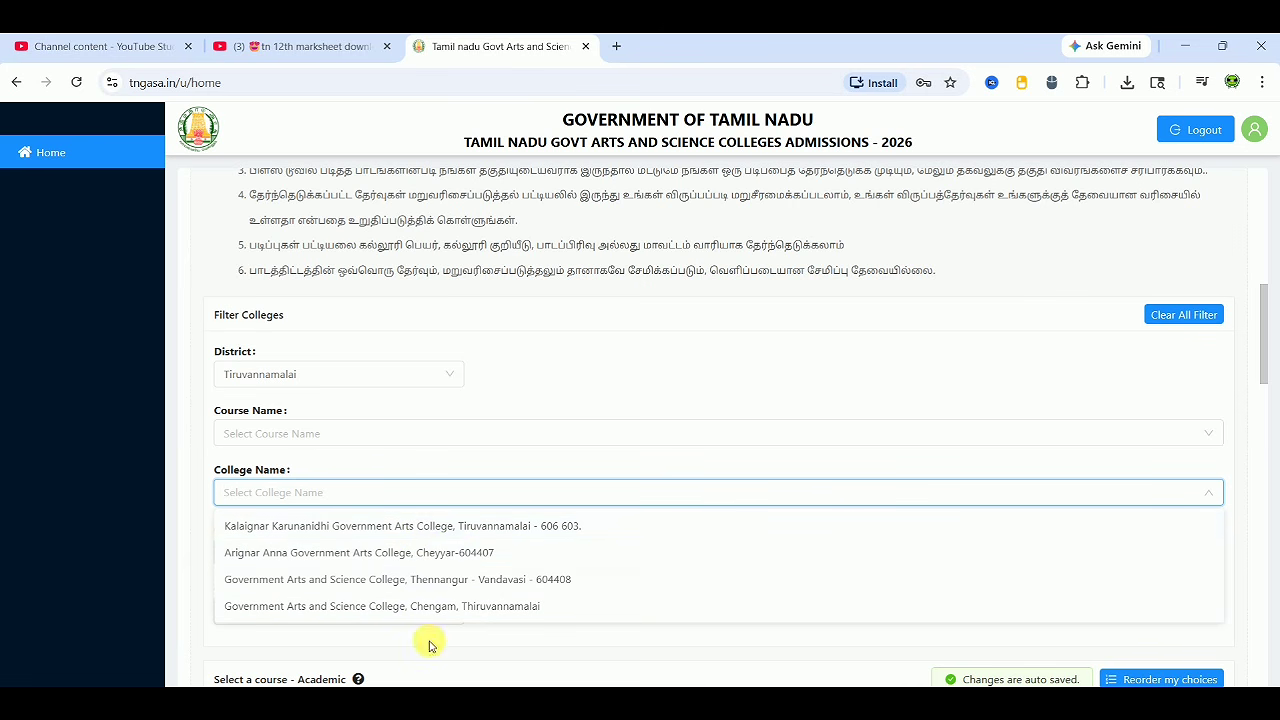
pyautogui.click(448, 530)
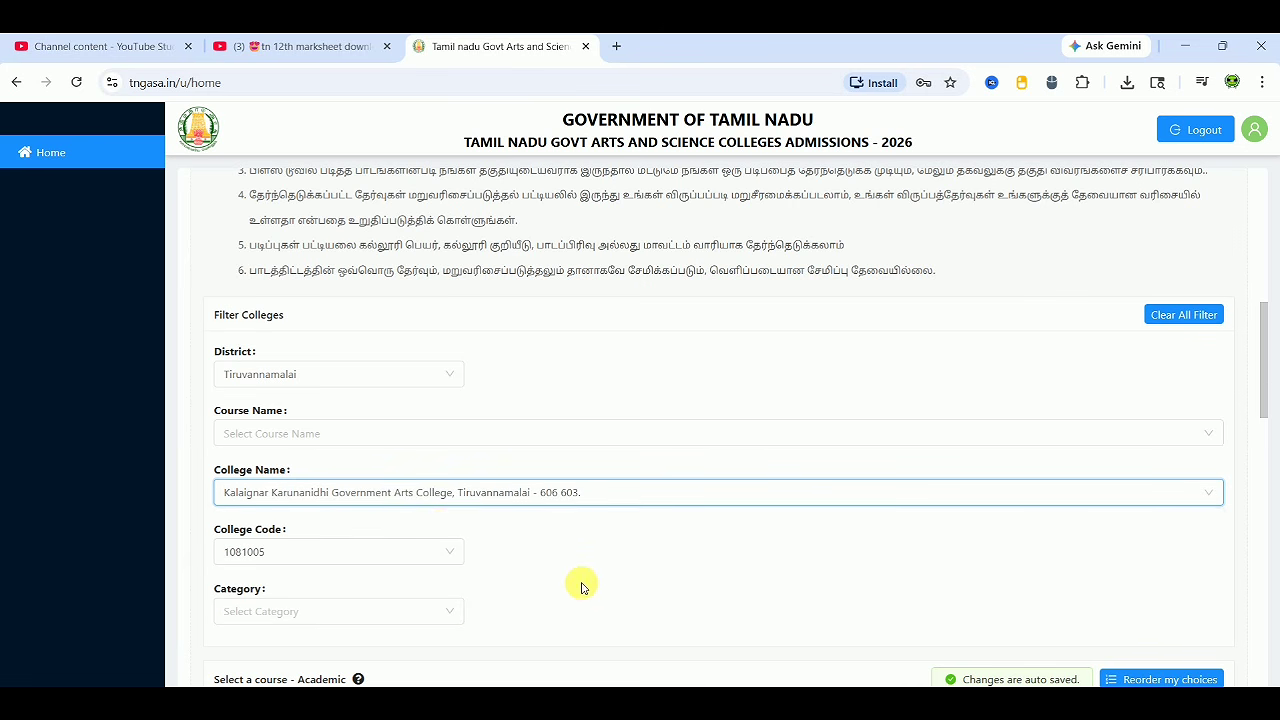
# - Add B.B.A. (Shift II and I), B.A. History (E/M), B.Sc. Chemistry (Shift II) and B.Sc. Botany as choices
pyautogui.scroll(-3, 585, 590)
pyautogui.scroll(-3, 600, 595)
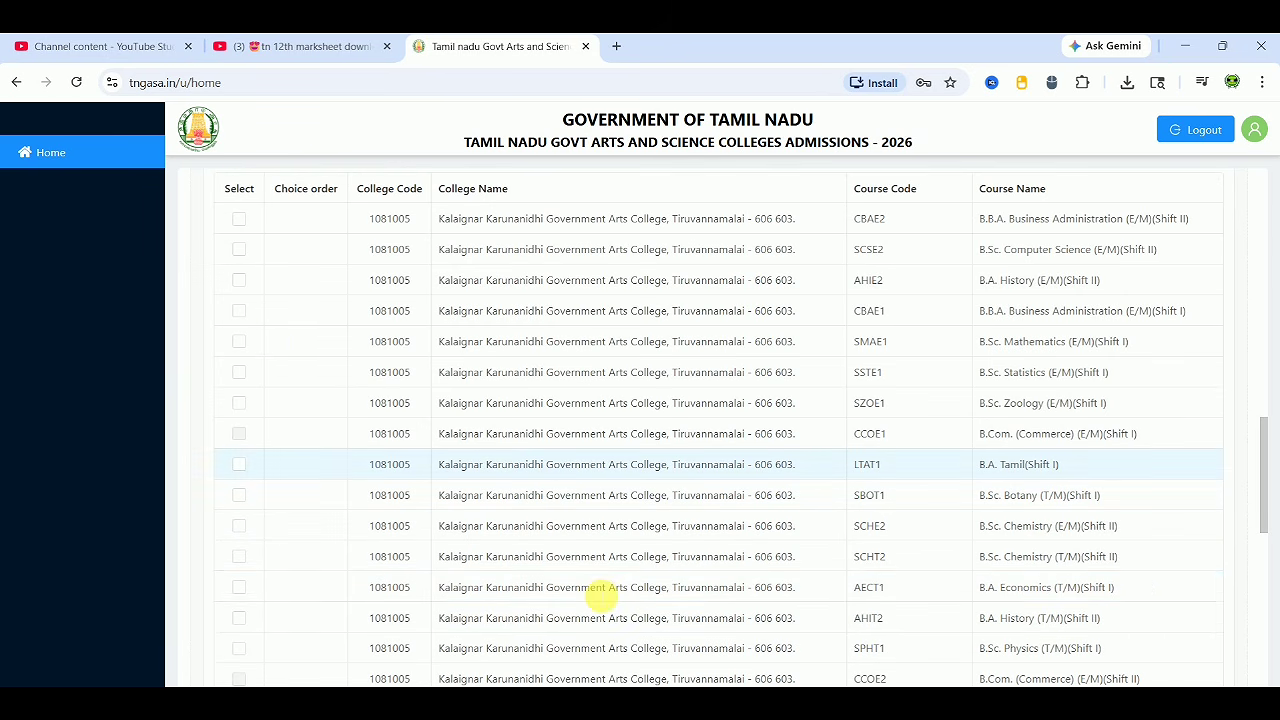
pyautogui.click(239, 221)
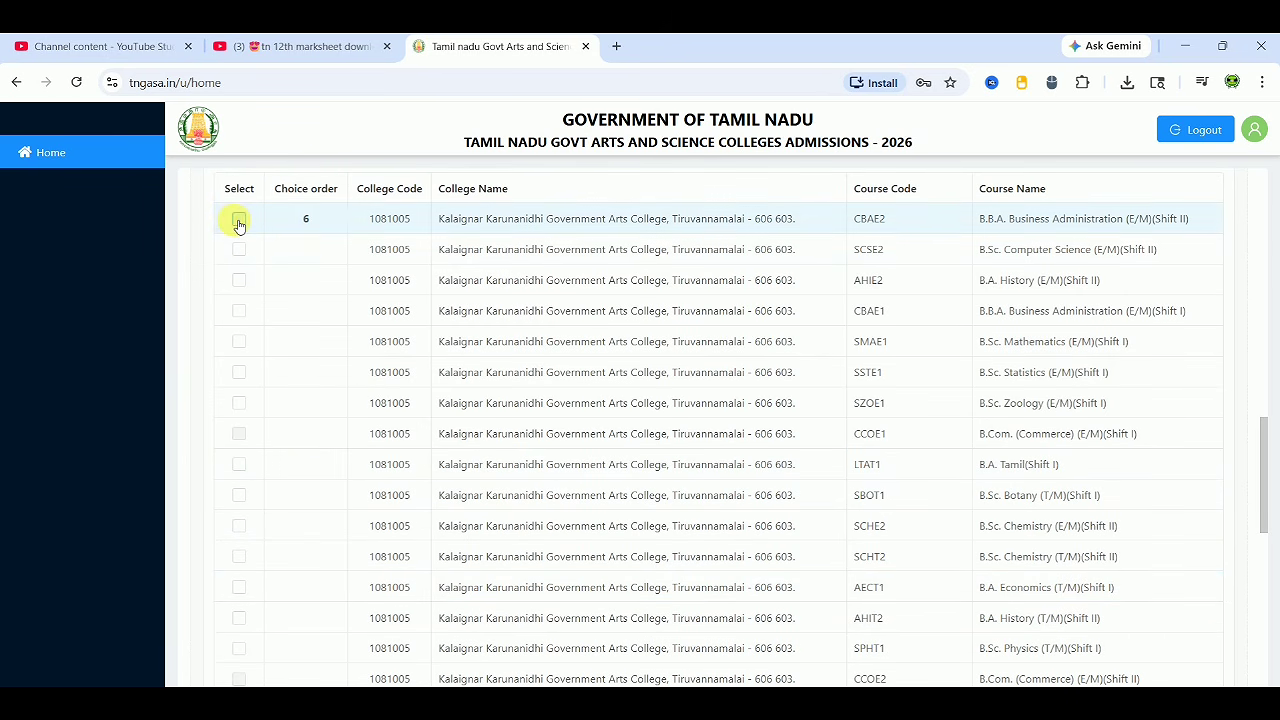
pyautogui.click(239, 280)
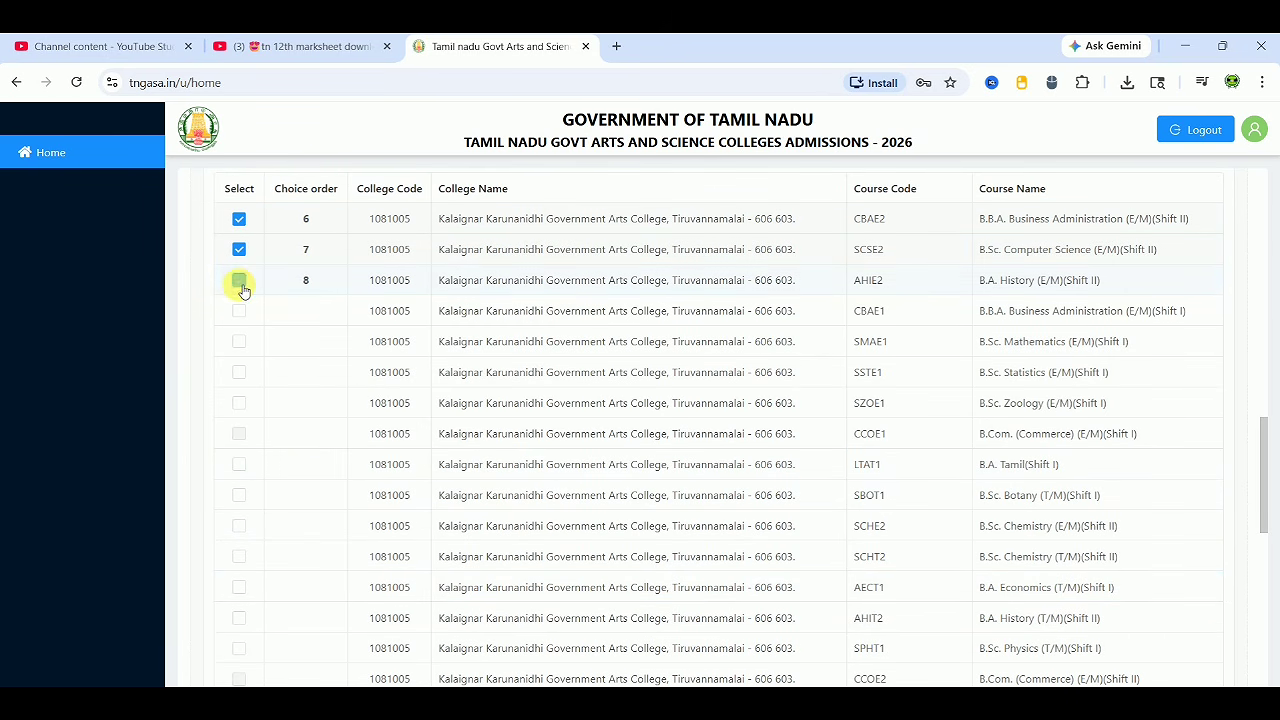
pyautogui.click(239, 310)
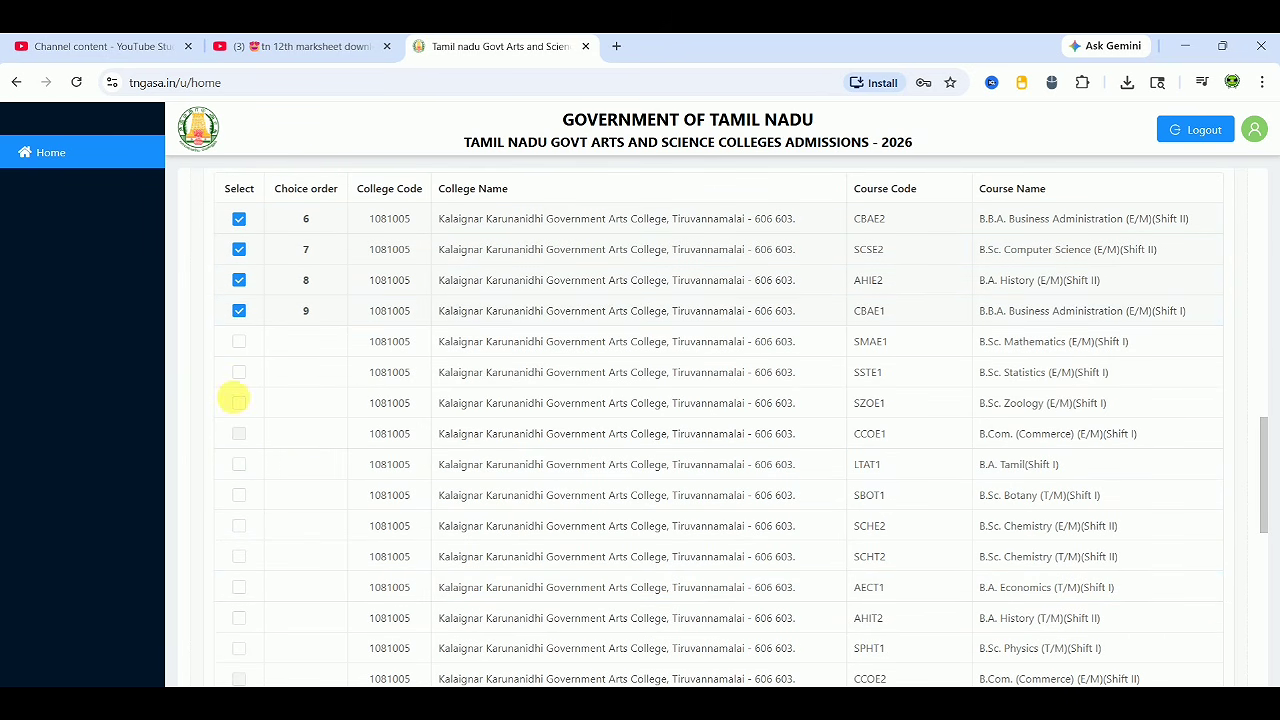
pyautogui.click(240, 526)
pyautogui.click(239, 494)
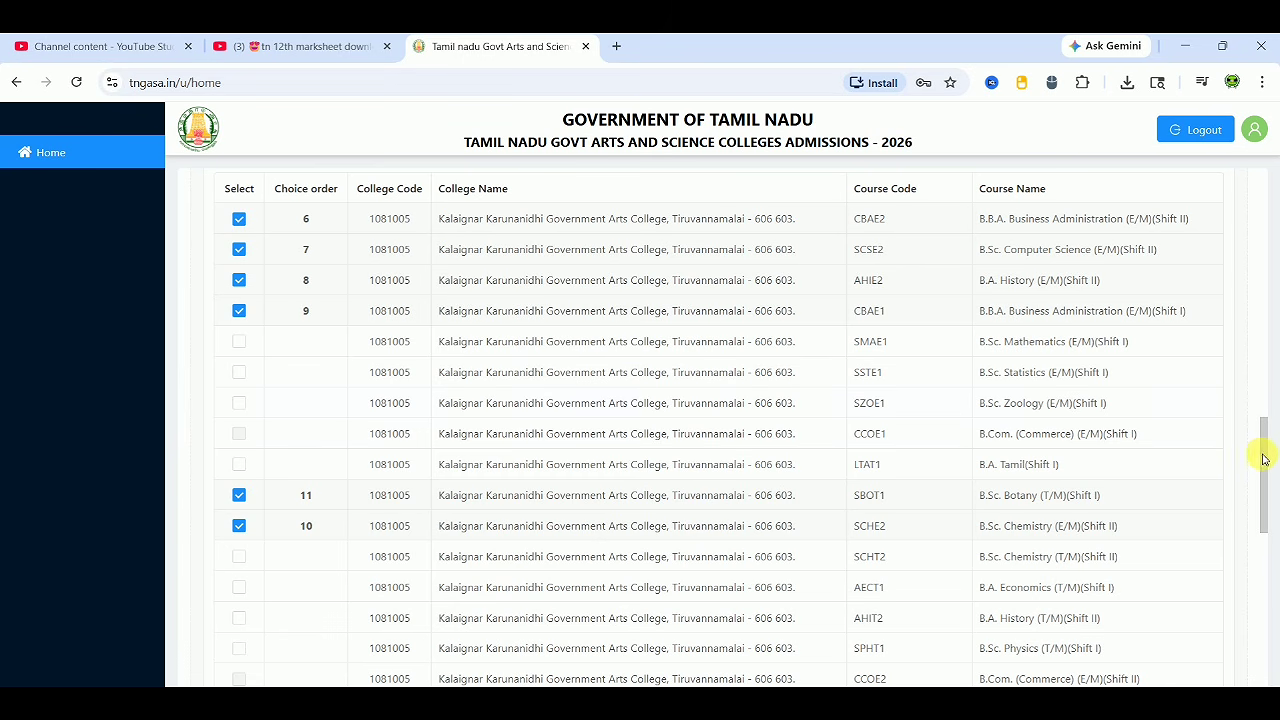
pyautogui.moveTo(1260, 463); pyautogui.dragTo(1272, 390)
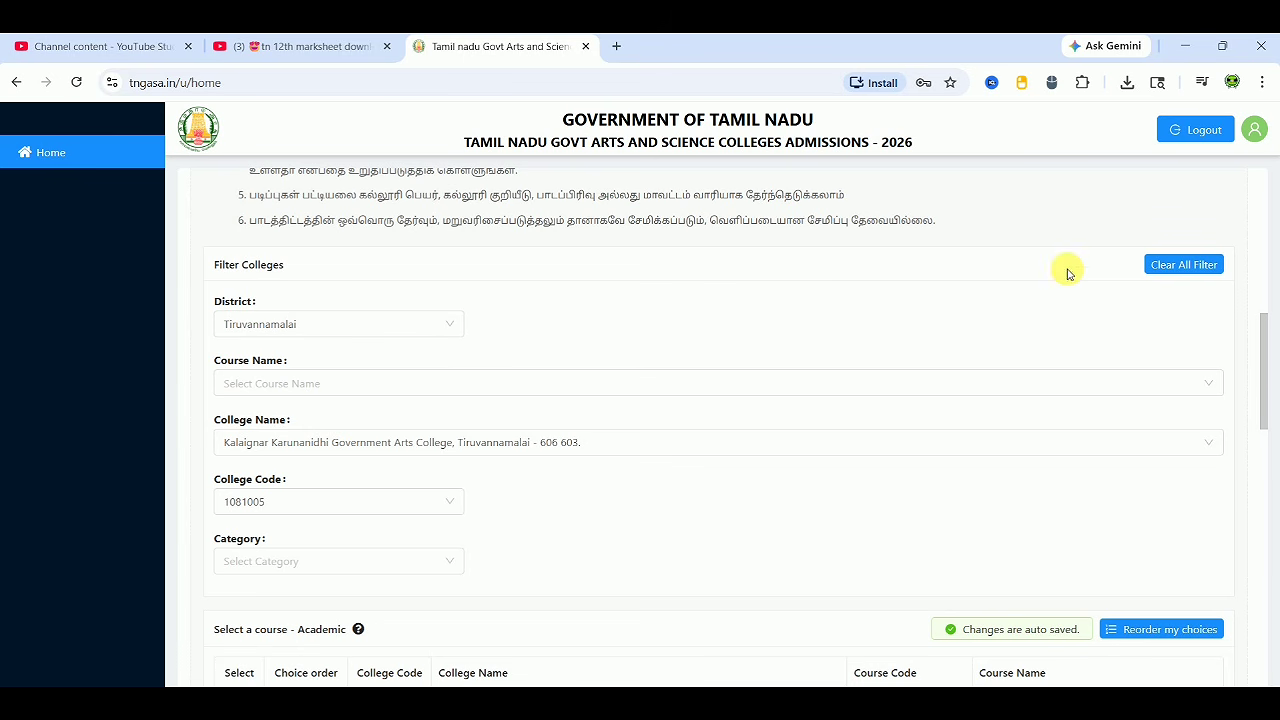
pyautogui.moveTo(1261, 372); pyautogui.dragTo(1258, 594)
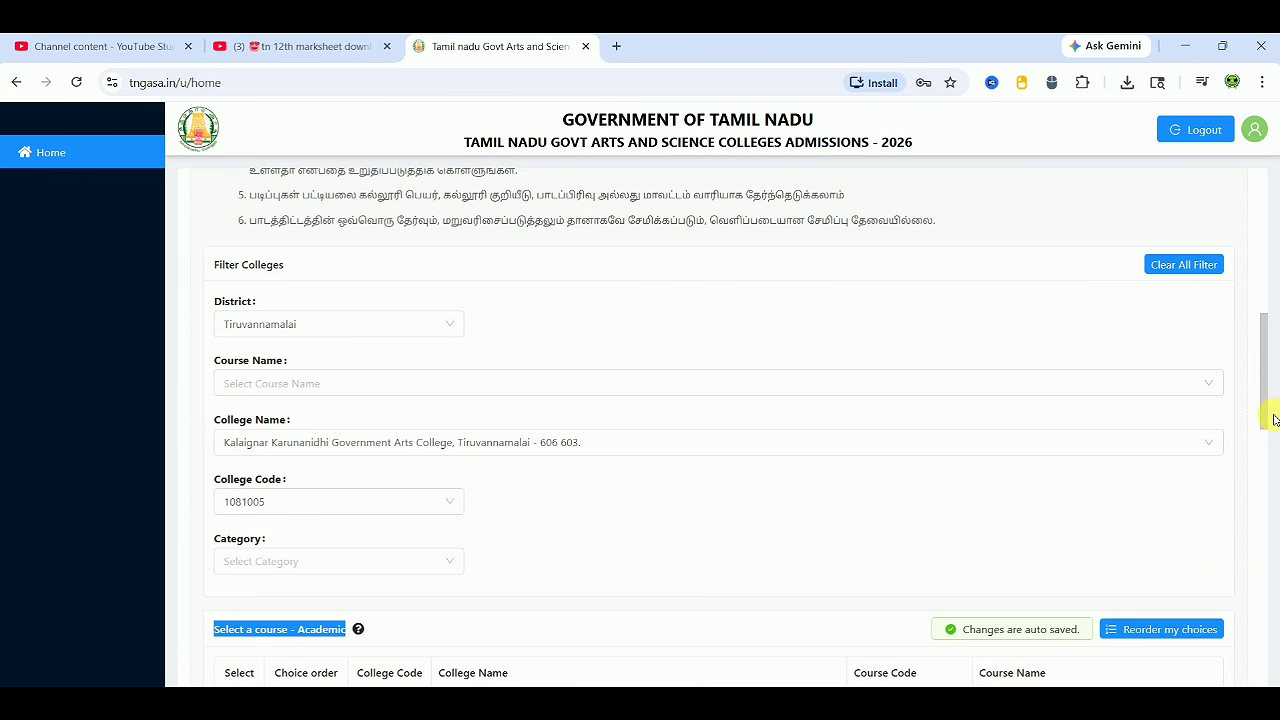
pyautogui.moveTo(1266, 409); pyautogui.dragTo(1265, 698)
# - Move B.A. History above B.A. Economics in the choice list and save the order
pyautogui.click(1188, 601)
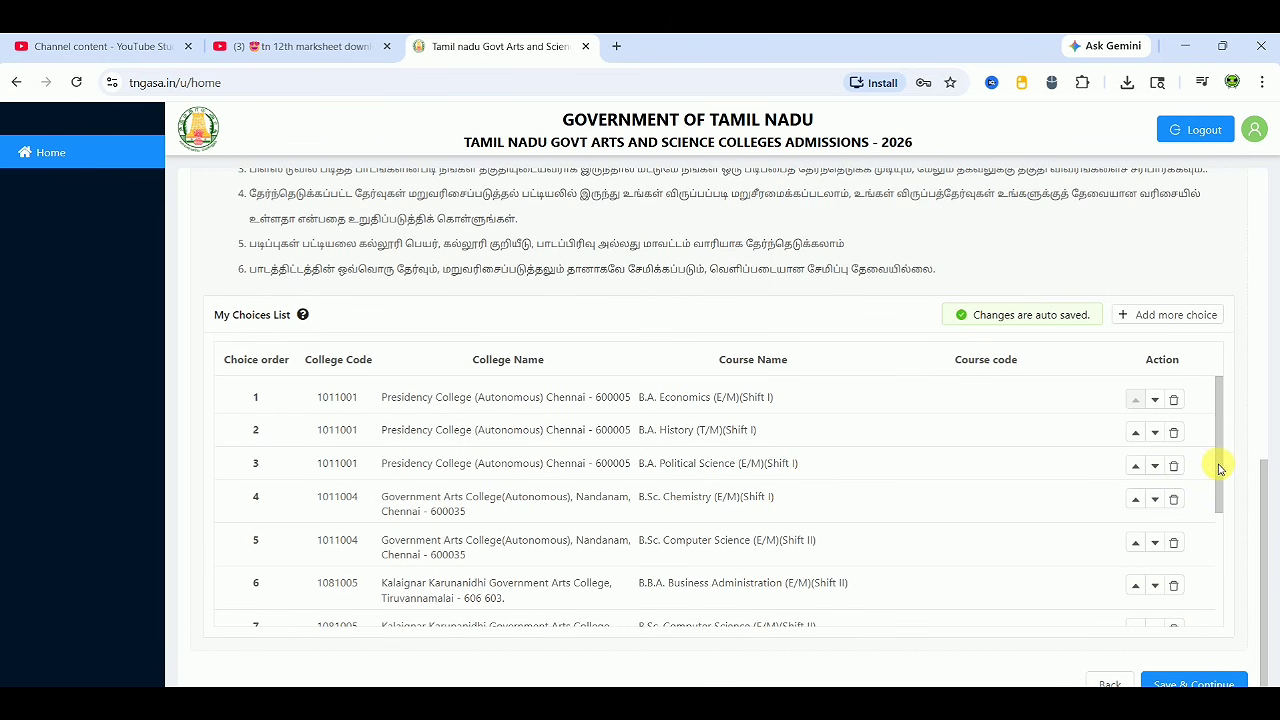
pyautogui.click(1137, 433)
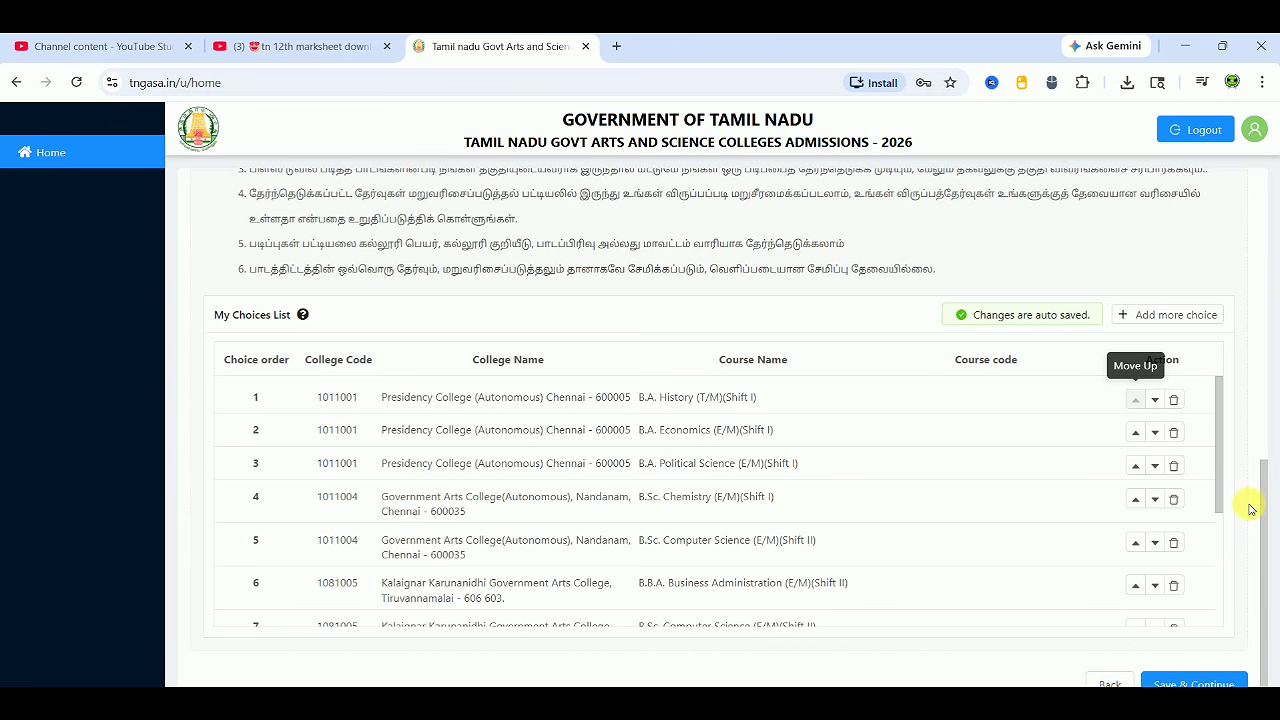
pyautogui.scroll(-3, 1212, 560)
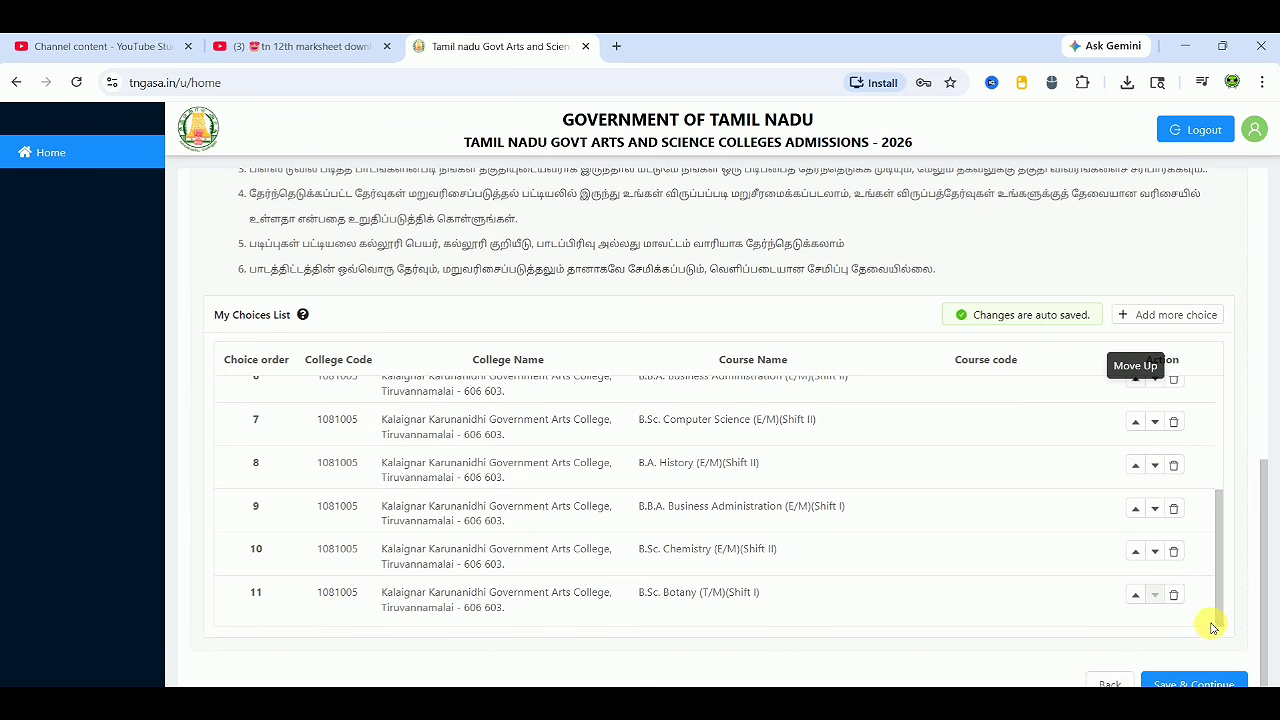
pyautogui.click(1197, 682)
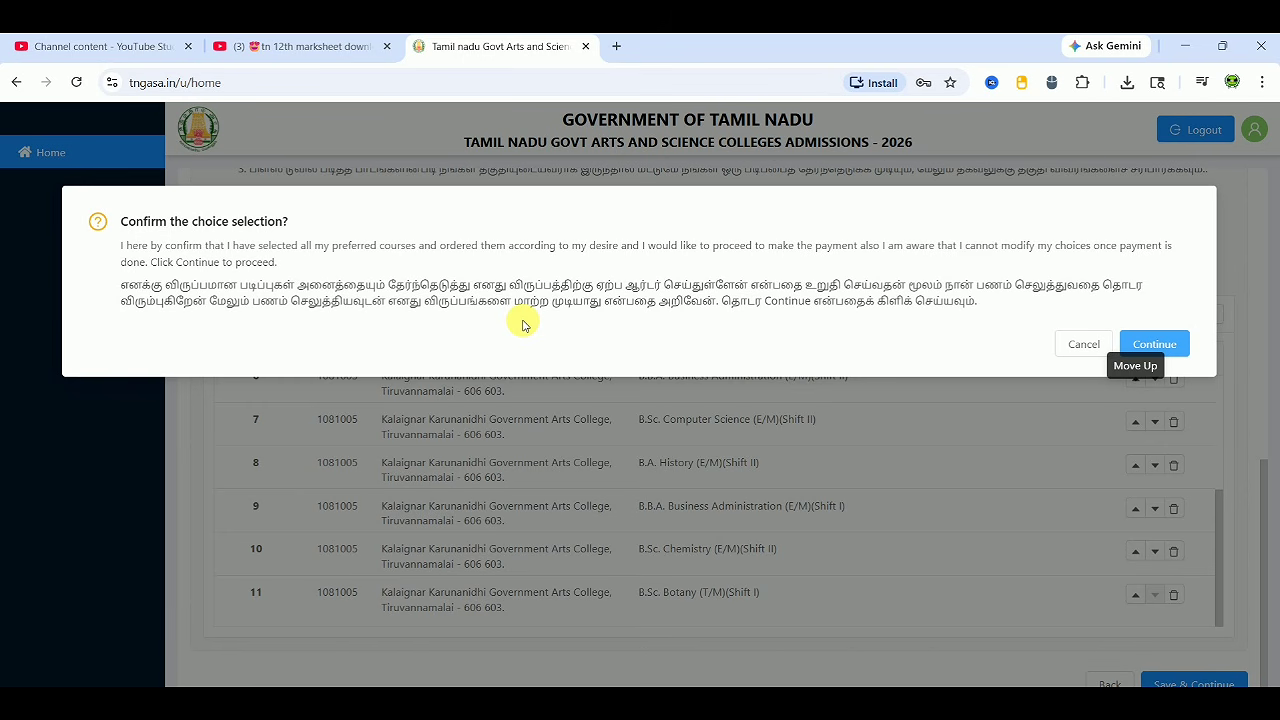
# - Confirm the choices and review the Special Reservation, Scholarship, School of Study, Academic and Choice Selected sections
pyautogui.click(1157, 344)
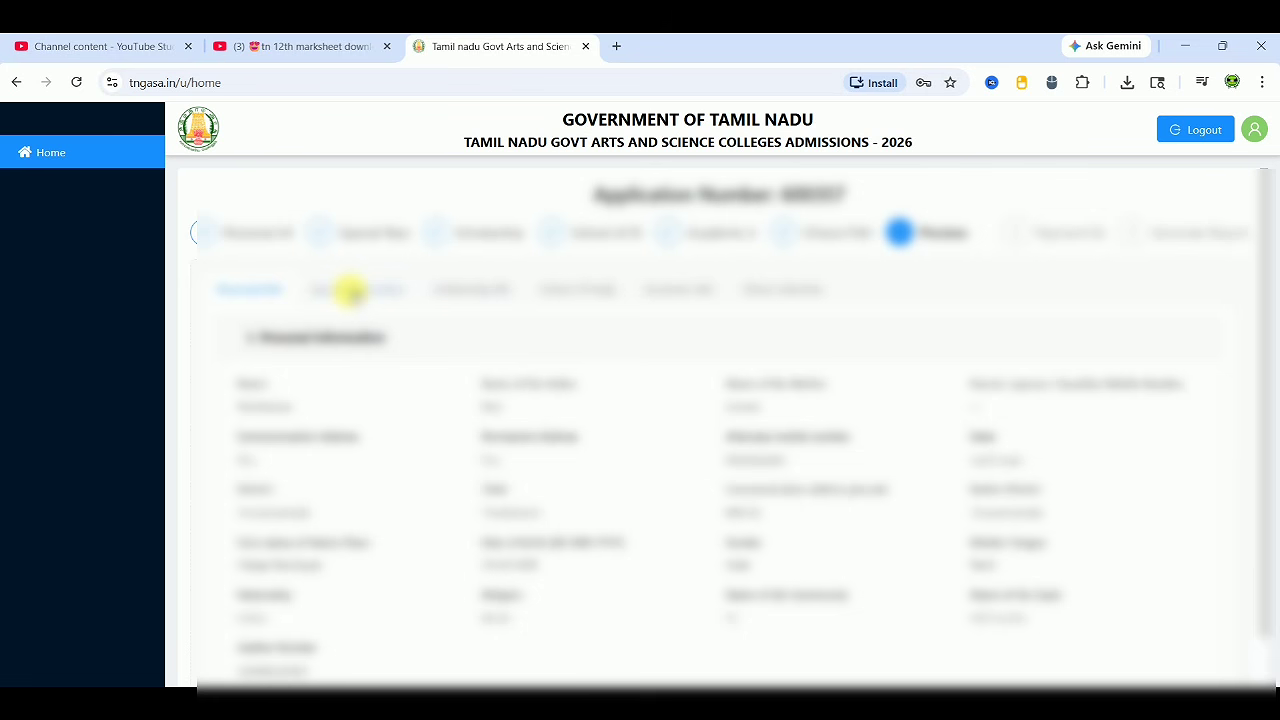
pyautogui.click(350, 290)
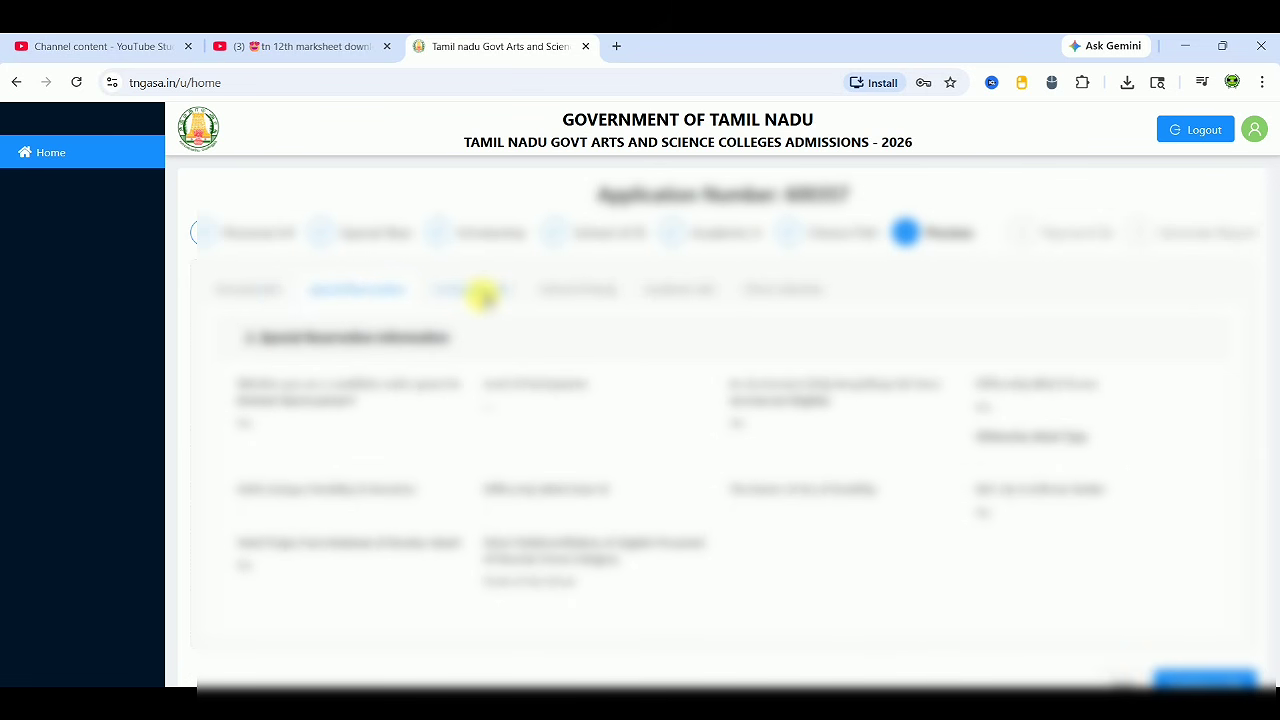
pyautogui.click(482, 293)
pyautogui.click(556, 291)
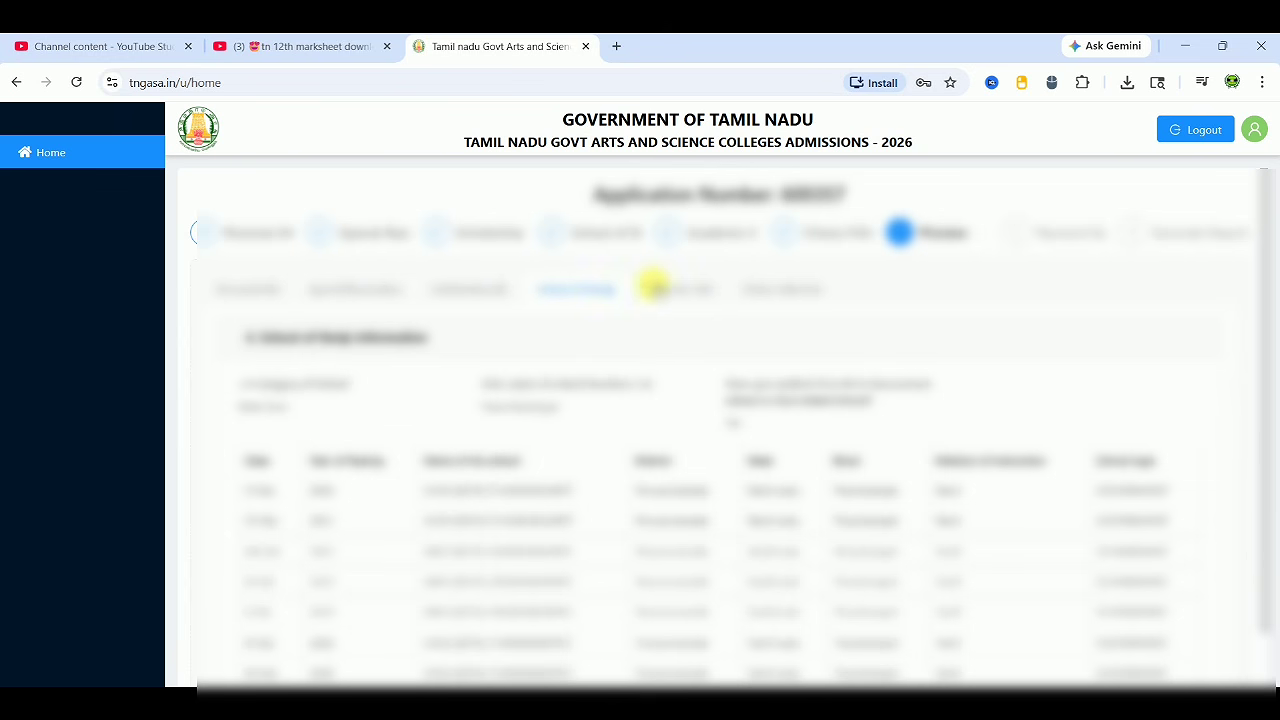
pyautogui.click(667, 287)
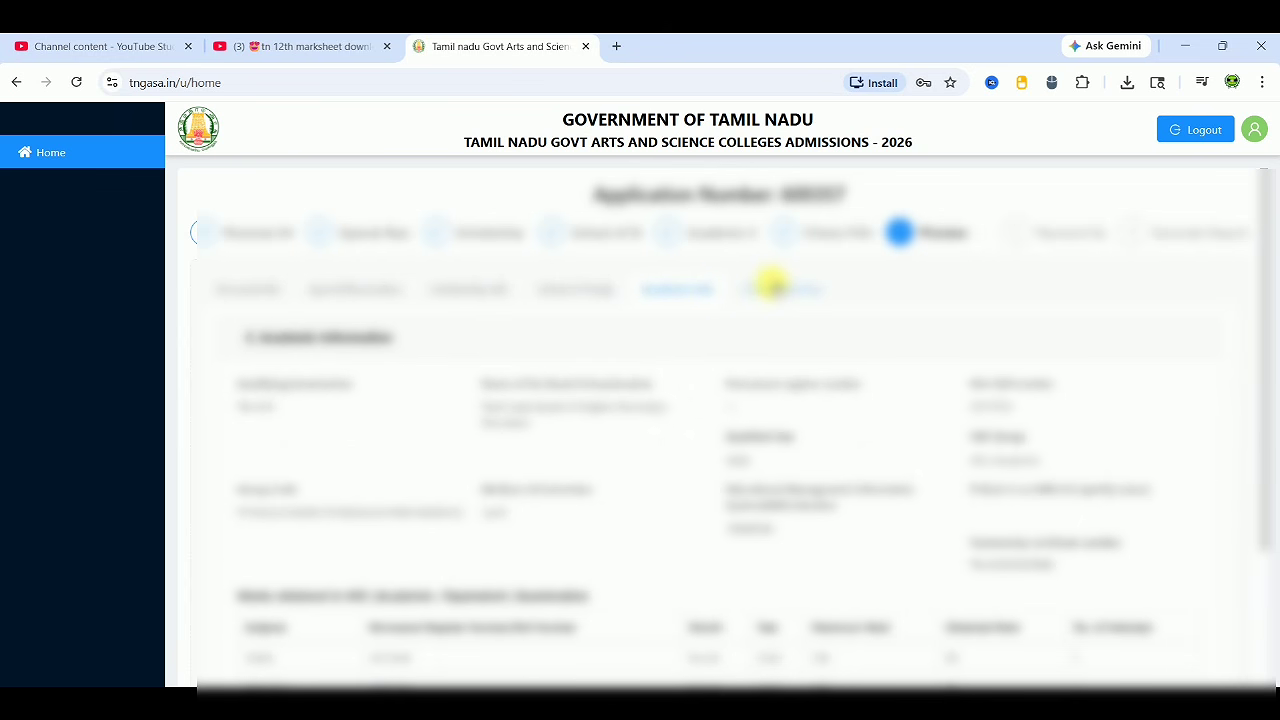
pyautogui.click(771, 287)
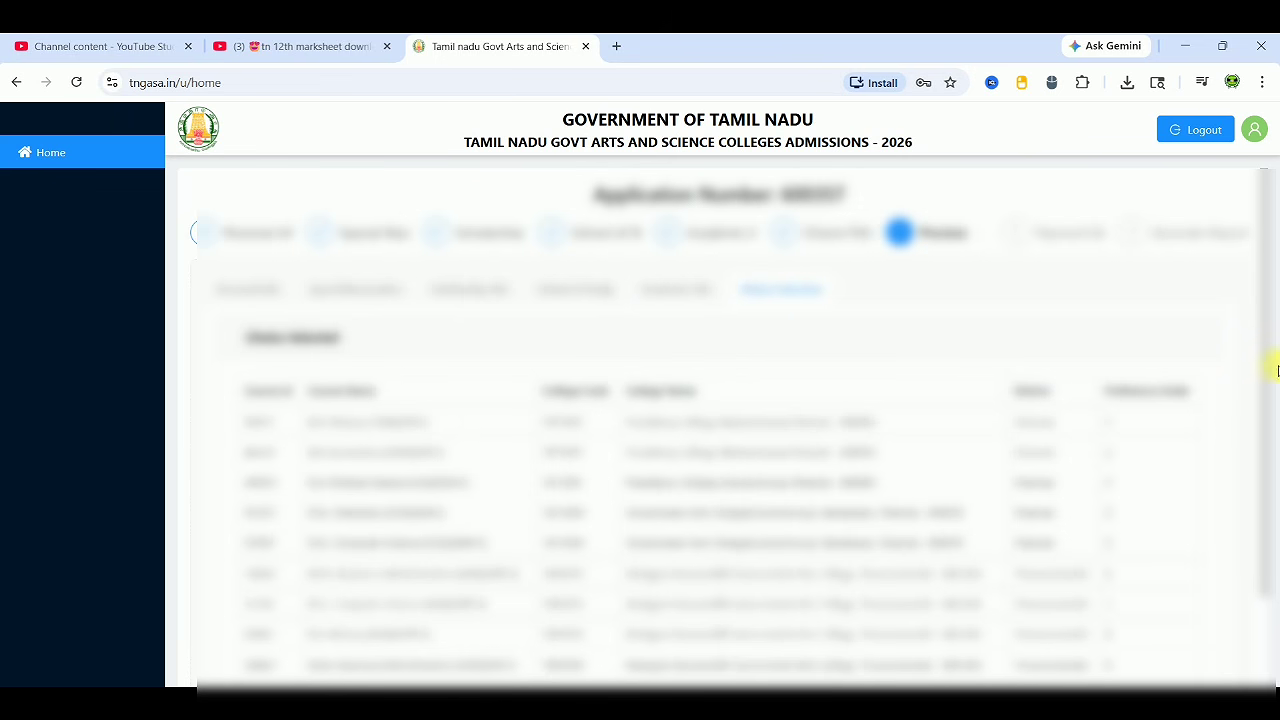
pyautogui.scroll(-2, 1249, 530)
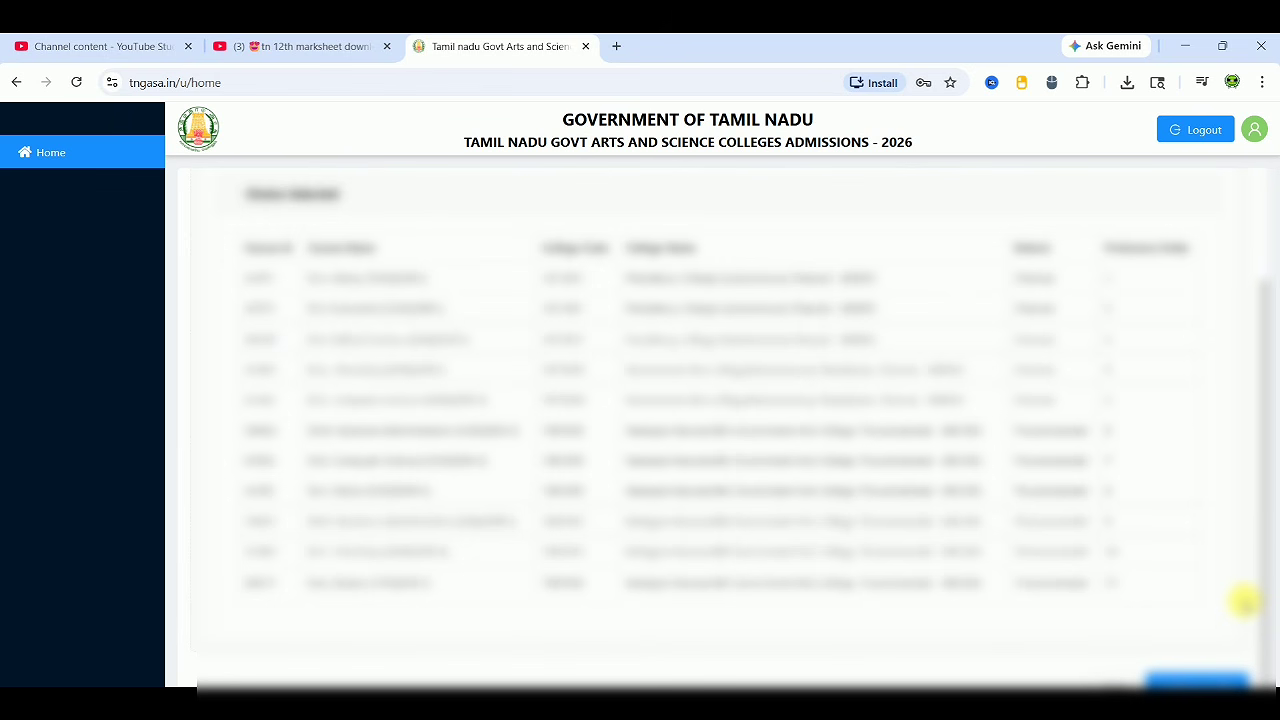
# - Submit and confirm the application, then pay the INR 2 fee through Canara Bank
pyautogui.click(1194, 678)
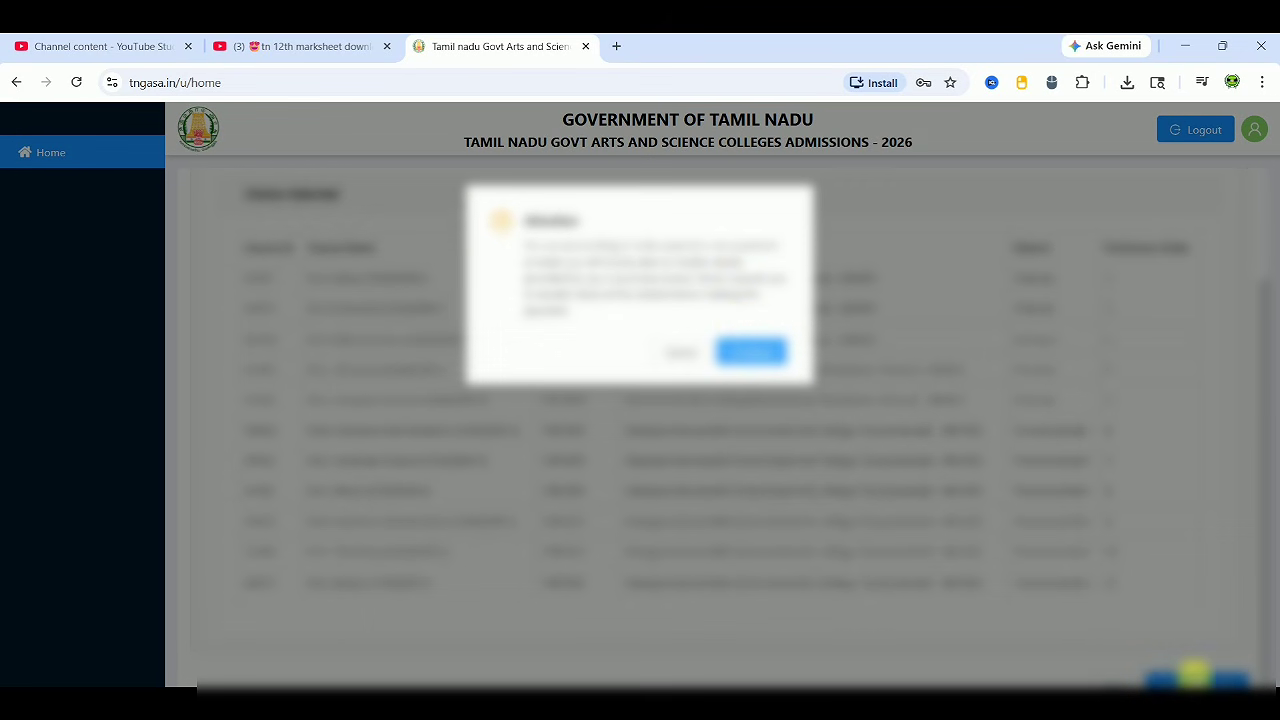
pyautogui.click(757, 355)
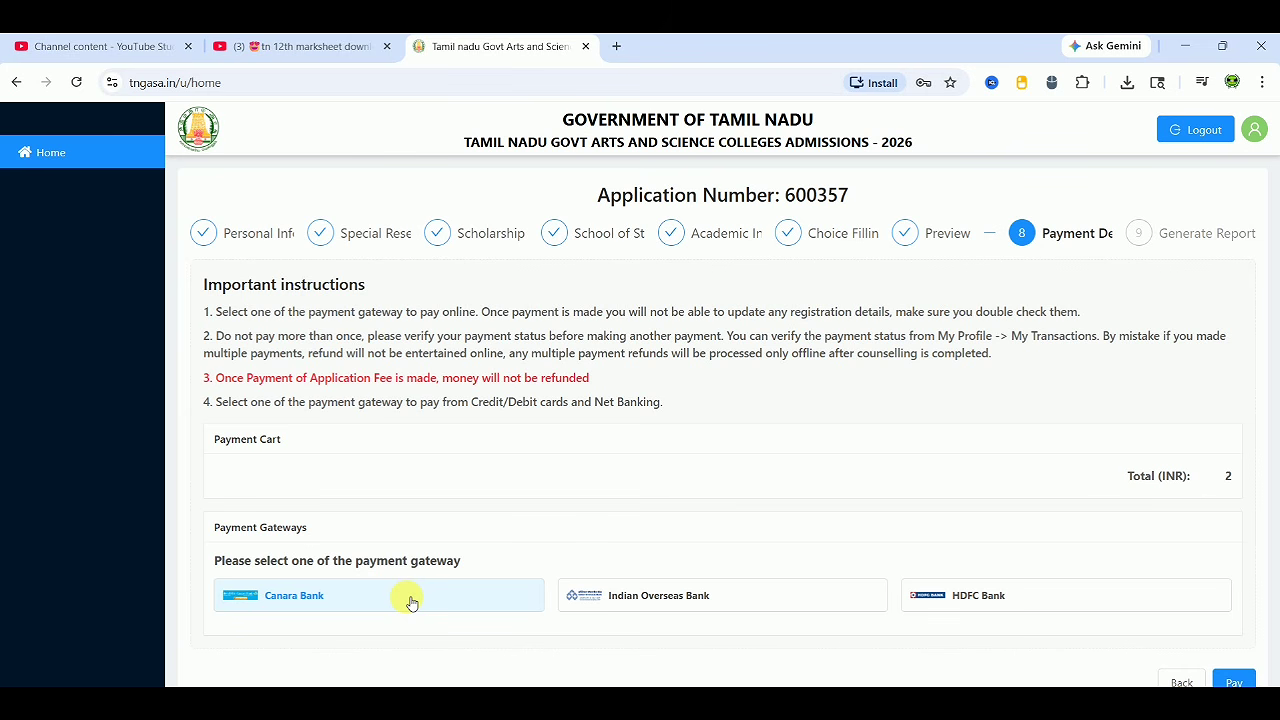
pyautogui.click(1233, 682)
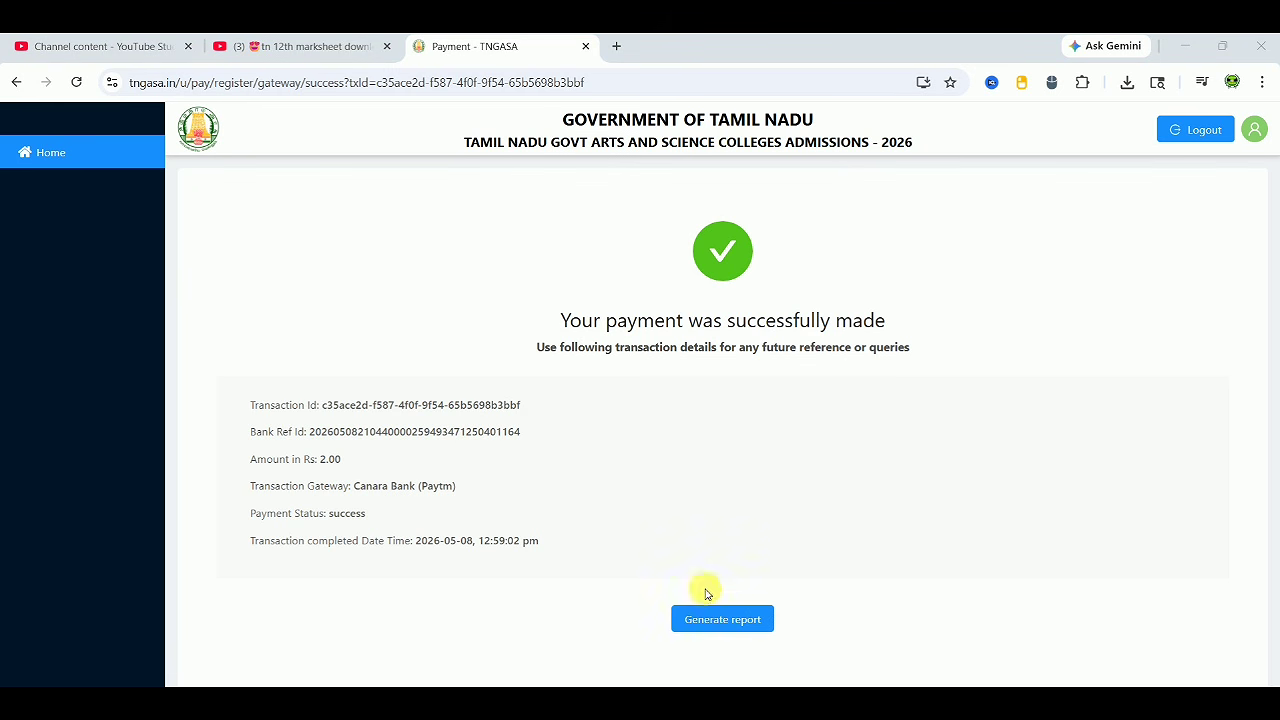
pyautogui.click(723, 619)
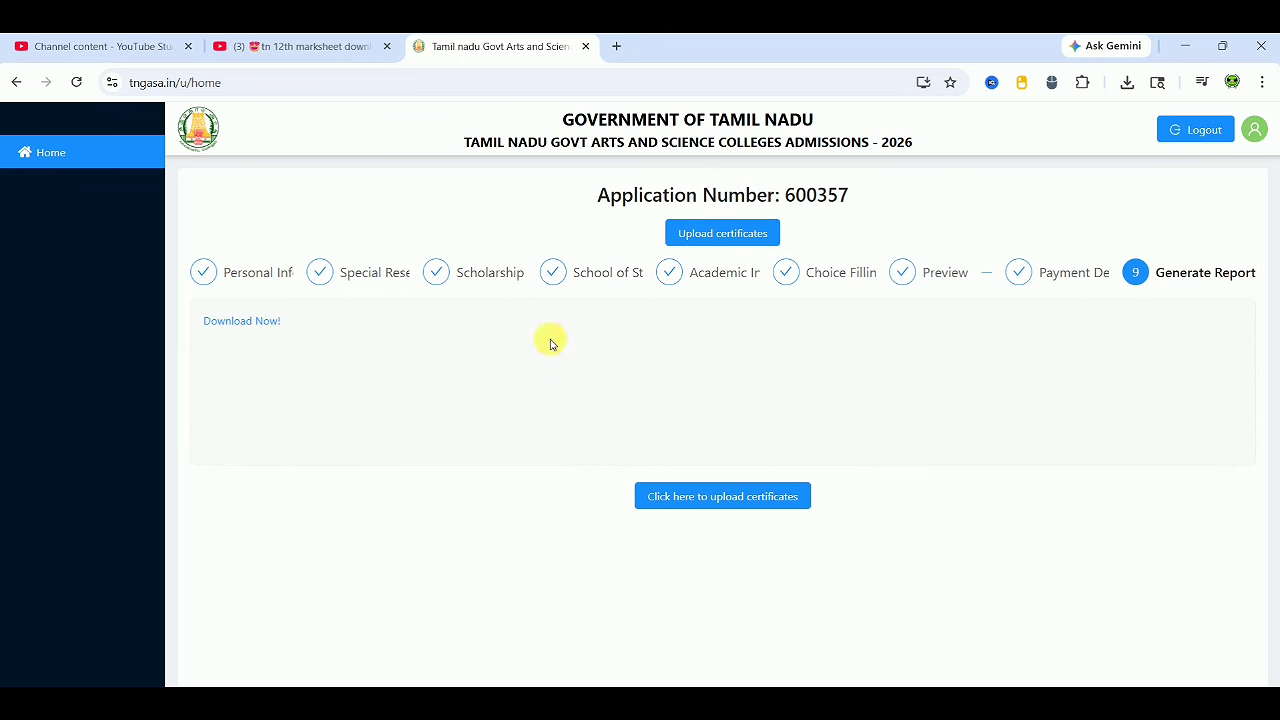
pyautogui.click(247, 326)
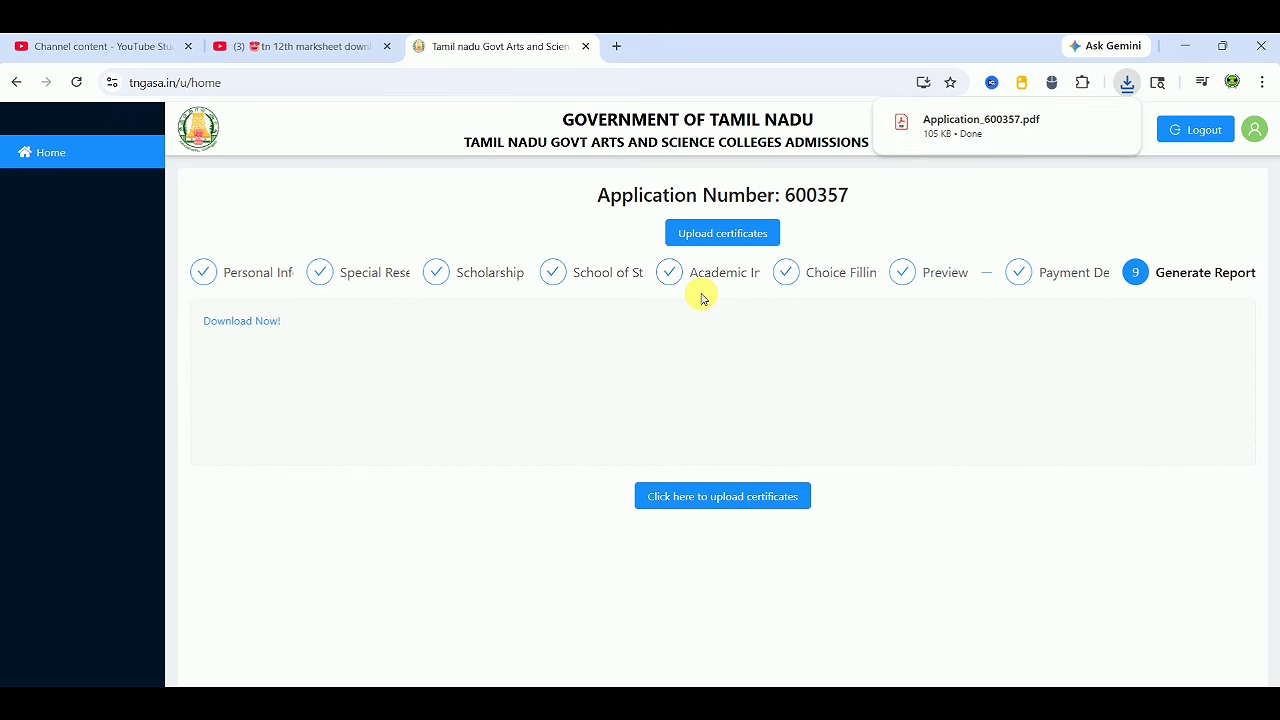
pyautogui.click(960, 139)
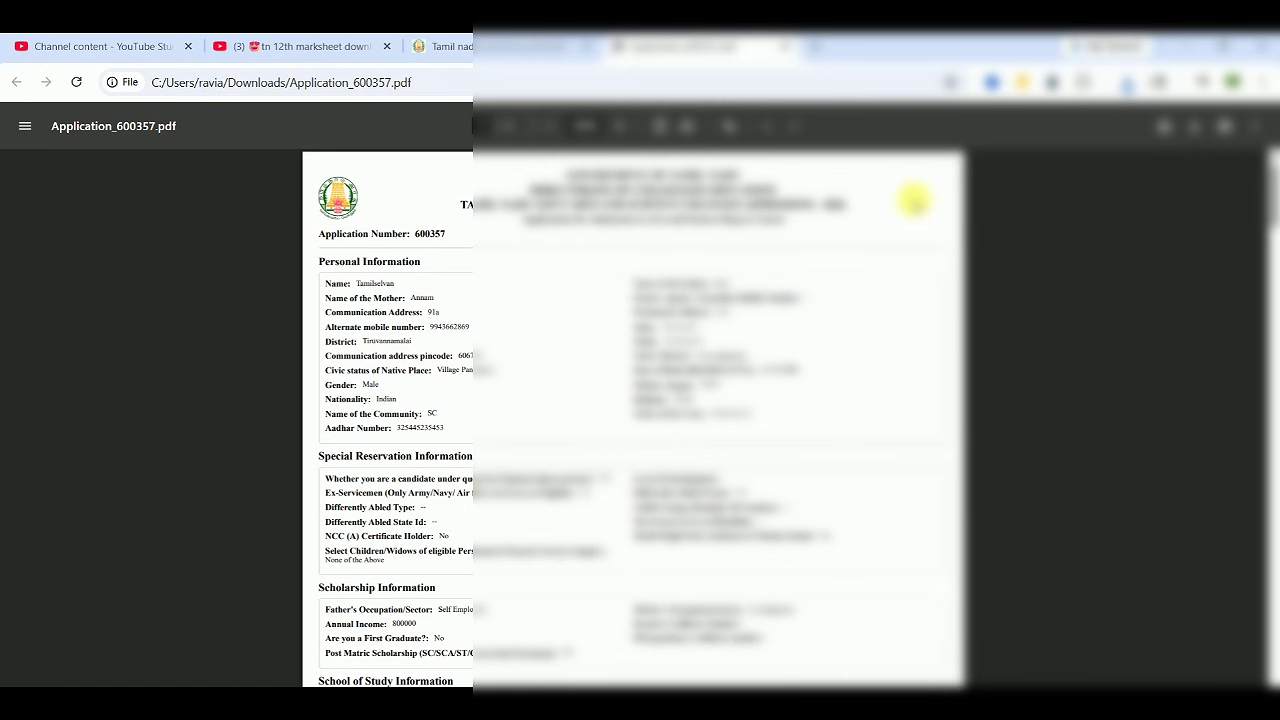
pyautogui.moveTo(1273, 205); pyautogui.dragTo(1240, 426)
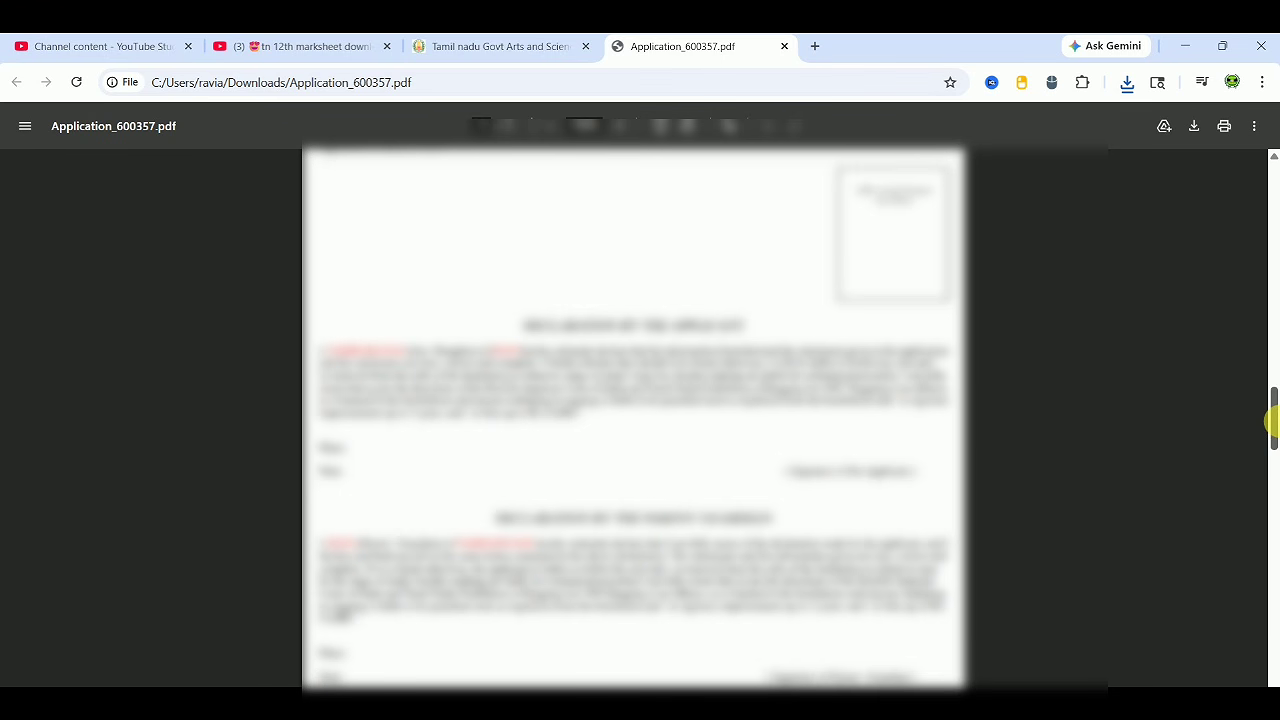
pyautogui.moveTo(1272, 420); pyautogui.dragTo(1270, 520)
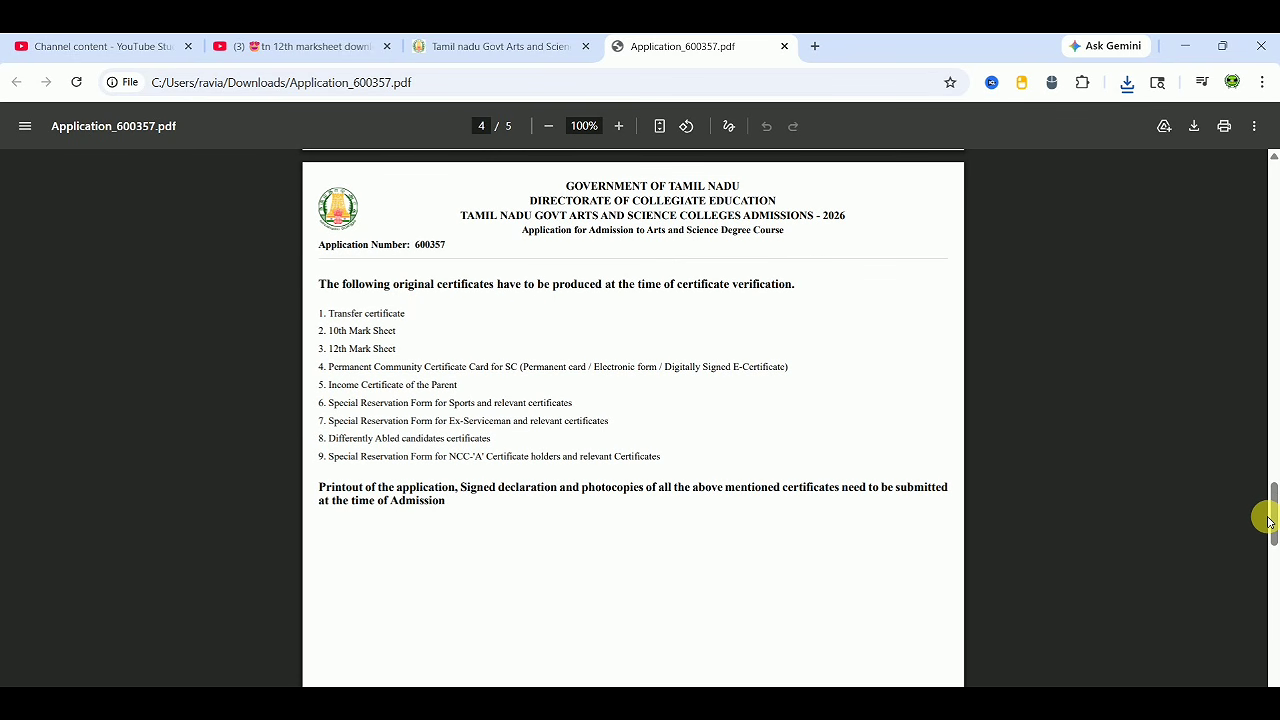
pyautogui.click(622, 128)
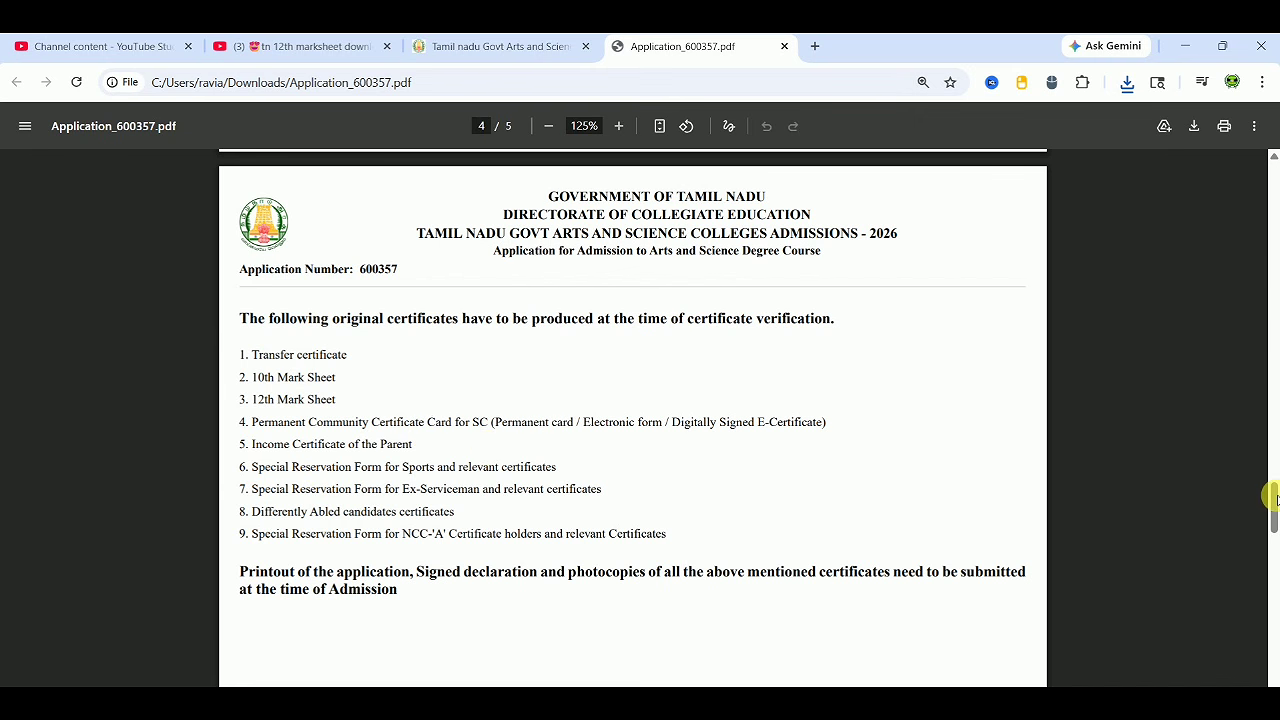
pyautogui.moveTo(1274, 494); pyautogui.dragTo(1268, 680)
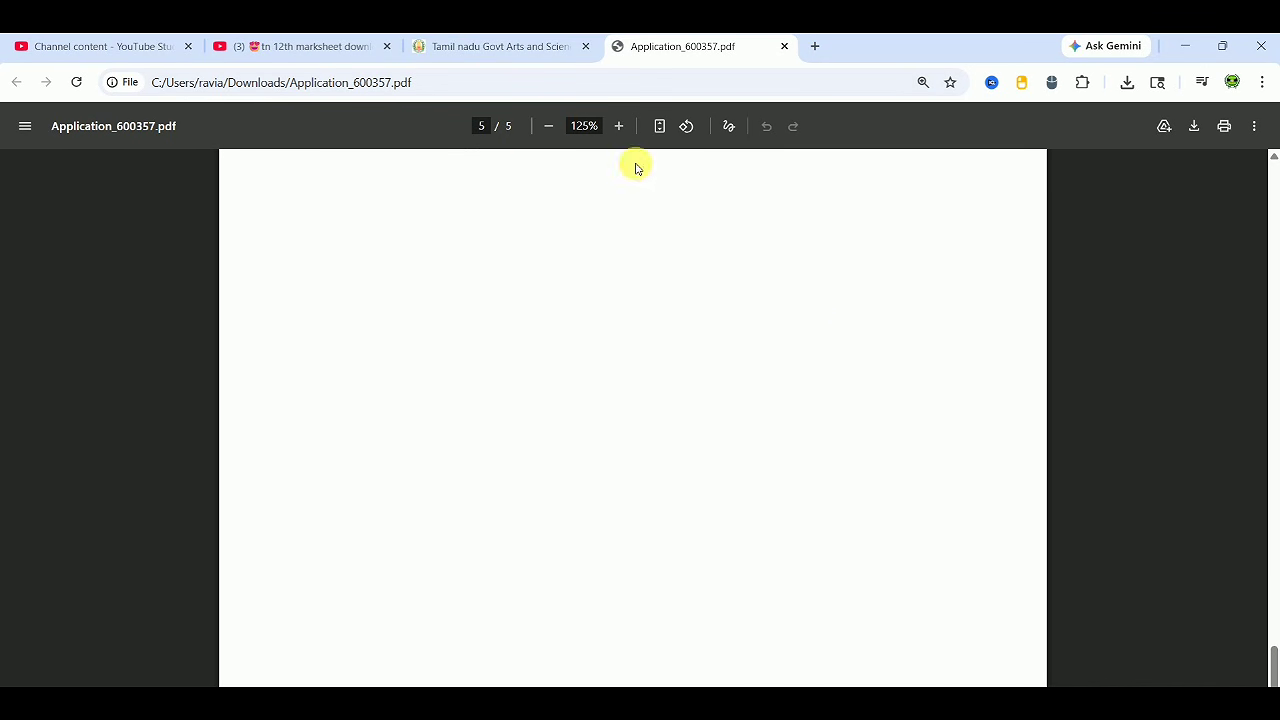
pyautogui.click(523, 47)
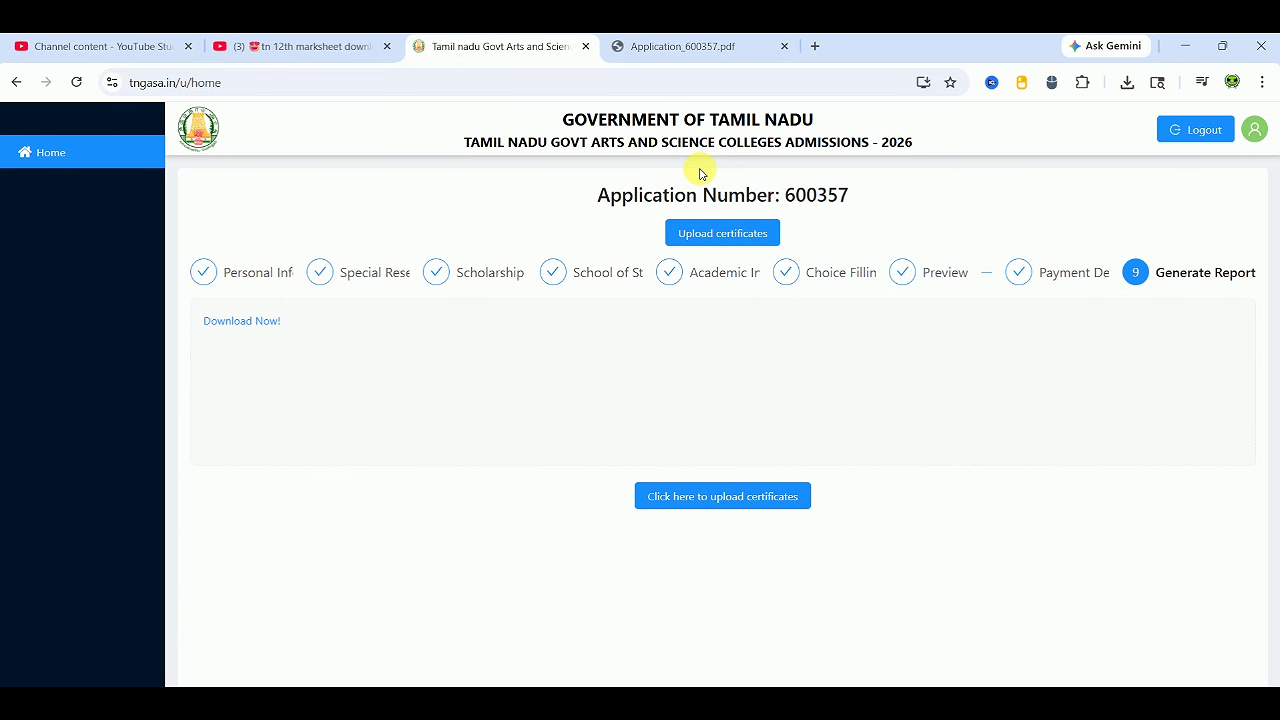
pyautogui.click(692, 497)
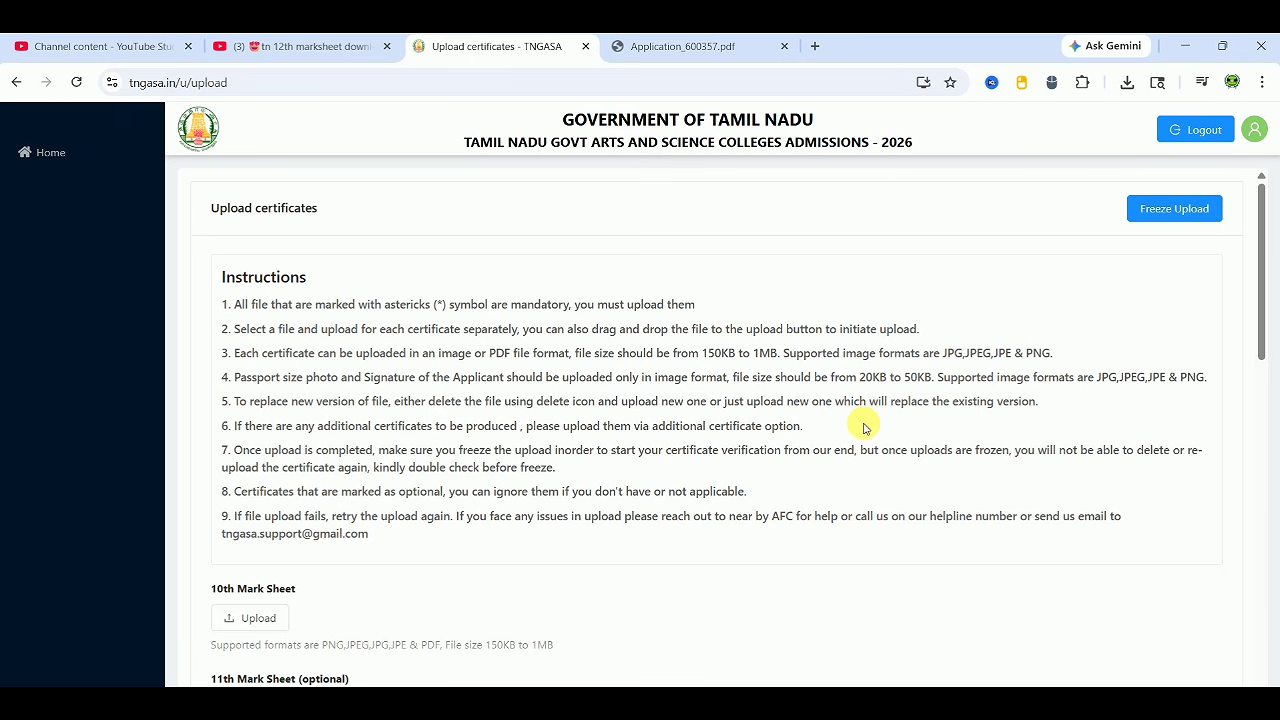
pyautogui.scroll(-3, 865, 428)
pyautogui.scroll(-1, 865, 428)
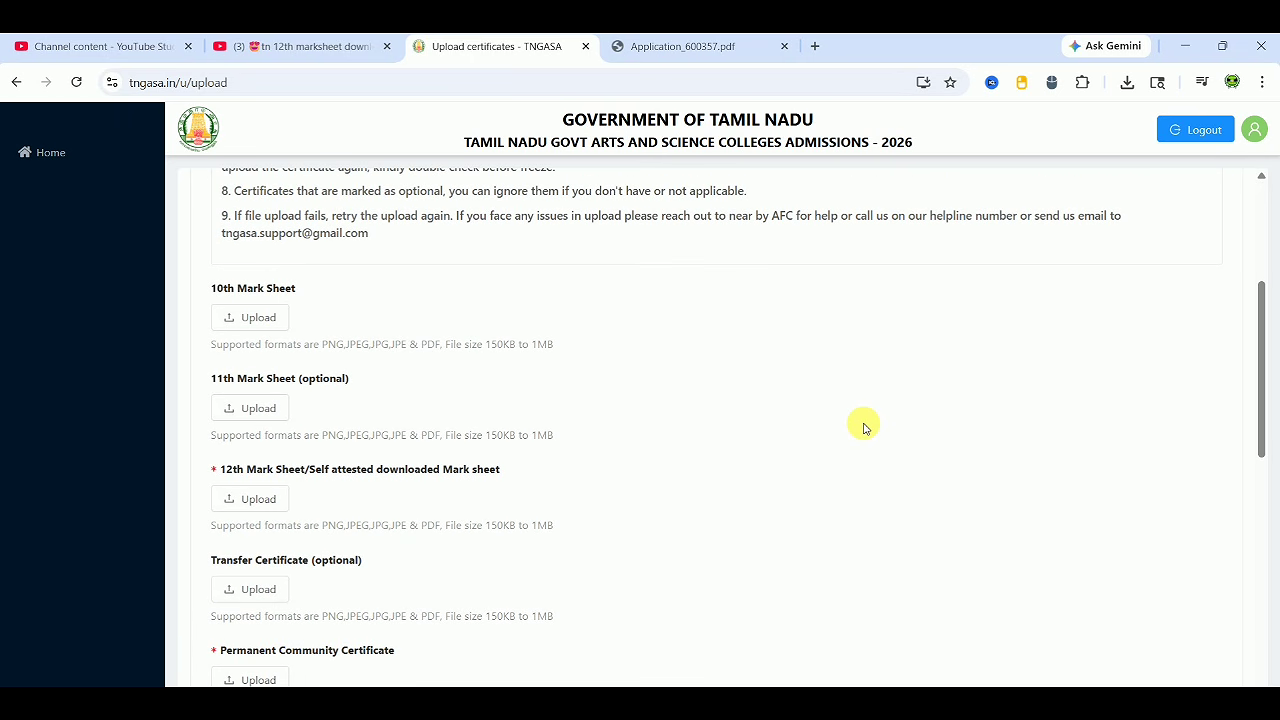
pyautogui.scroll(-1, 865, 428)
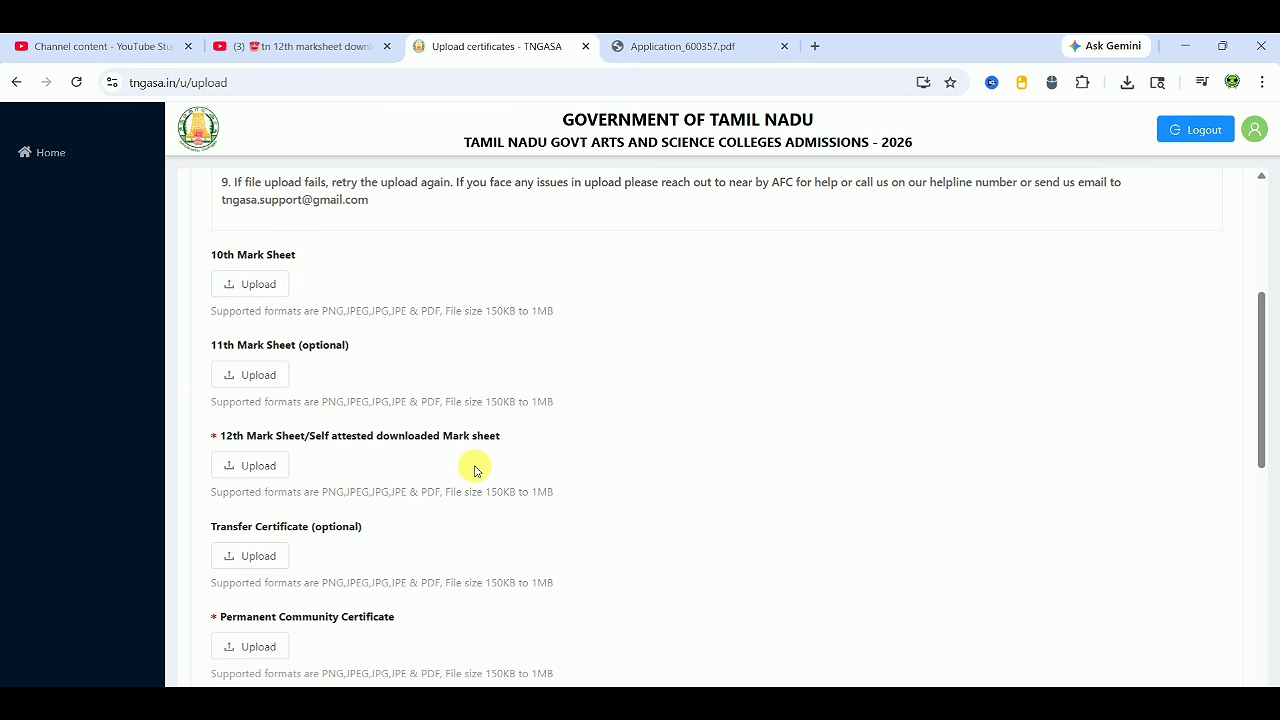
pyautogui.scroll(-2, 475, 470)
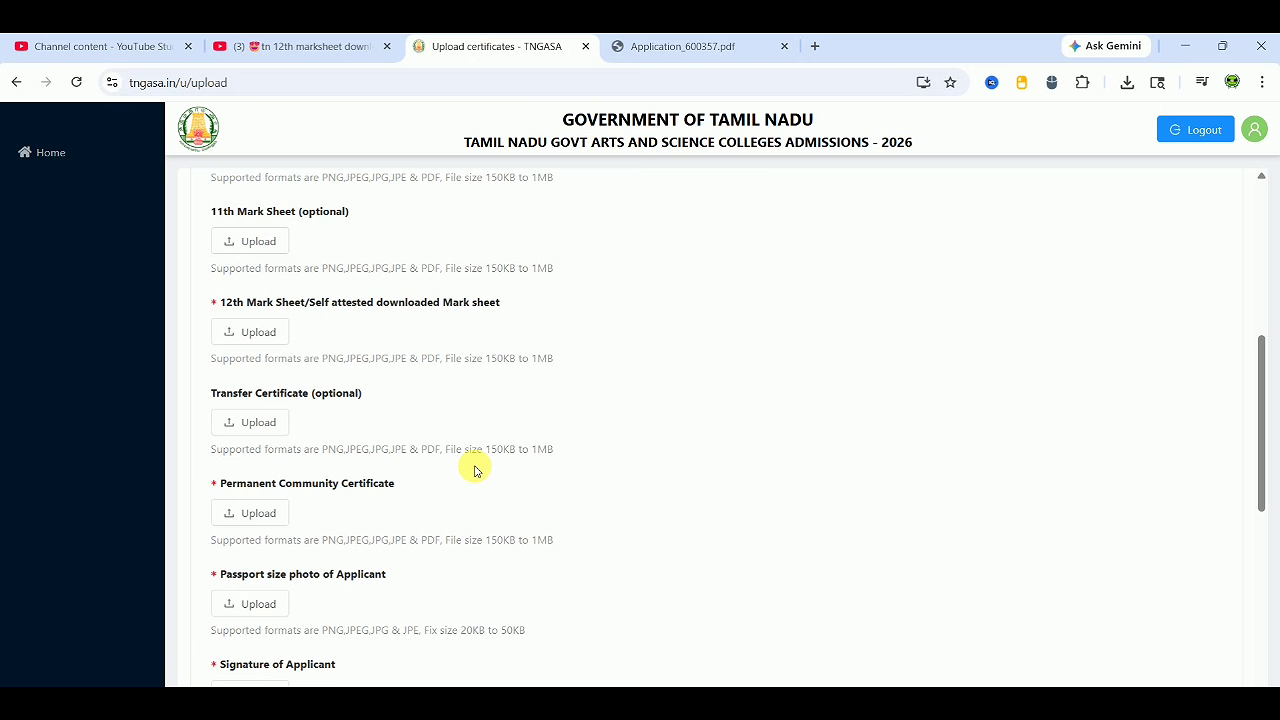
pyautogui.click(234, 332)
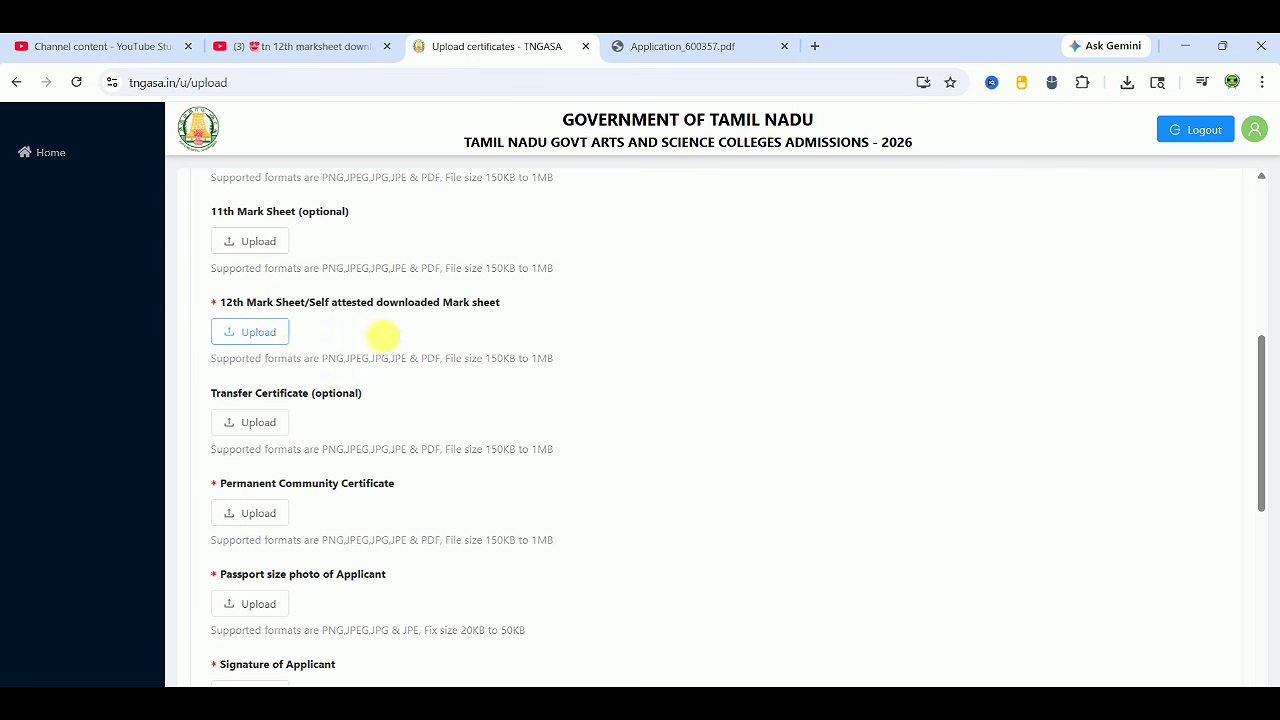
pyautogui.scroll(-2, 405, 350)
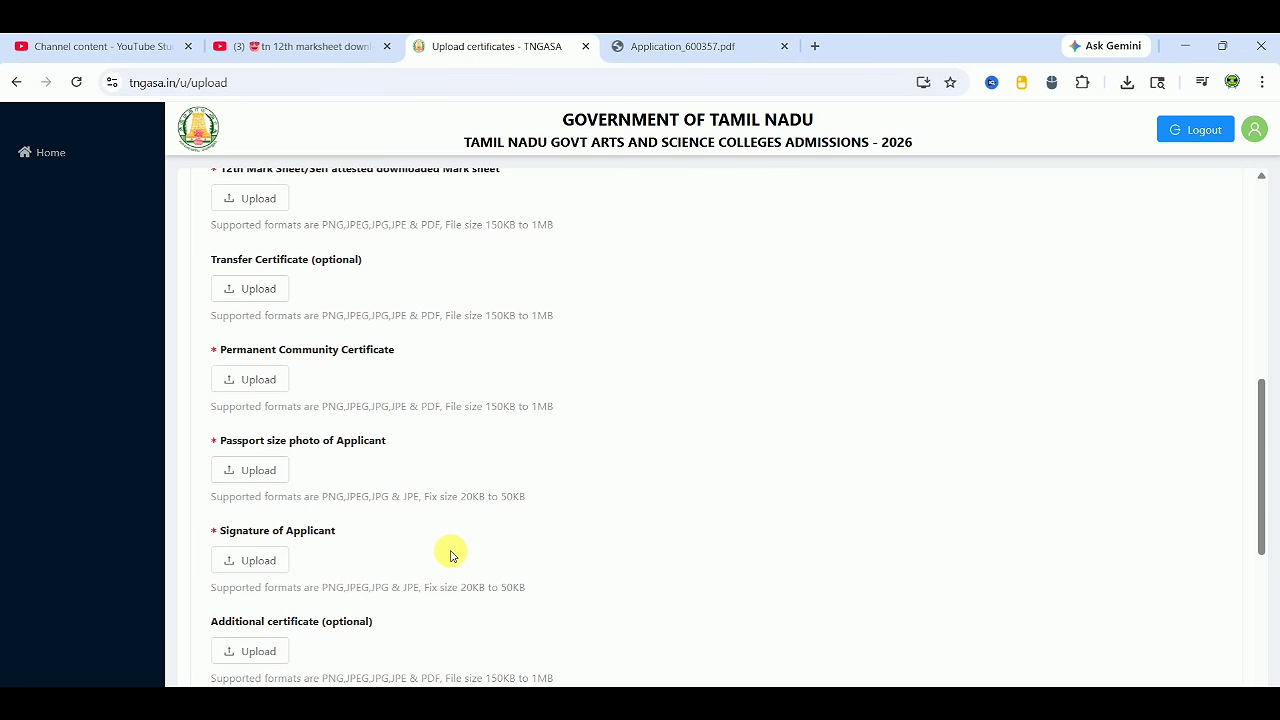
pyautogui.scroll(-5, 450, 555)
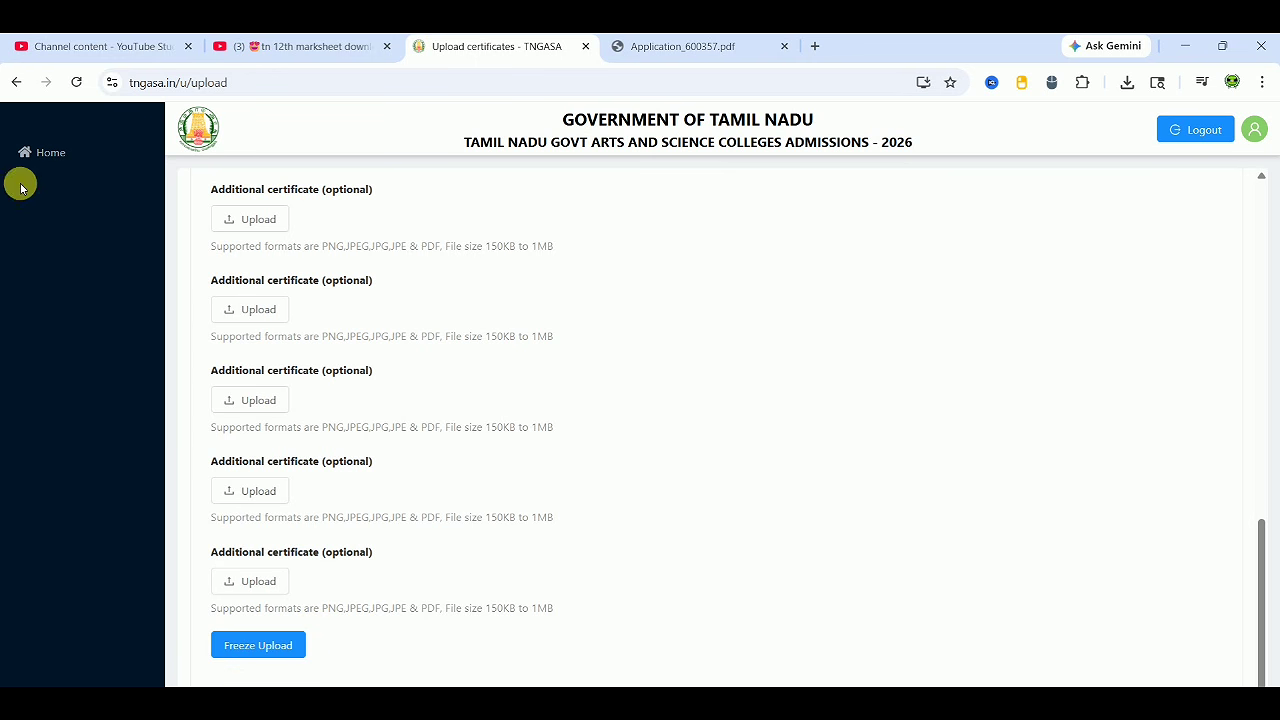
pyautogui.click(48, 160)
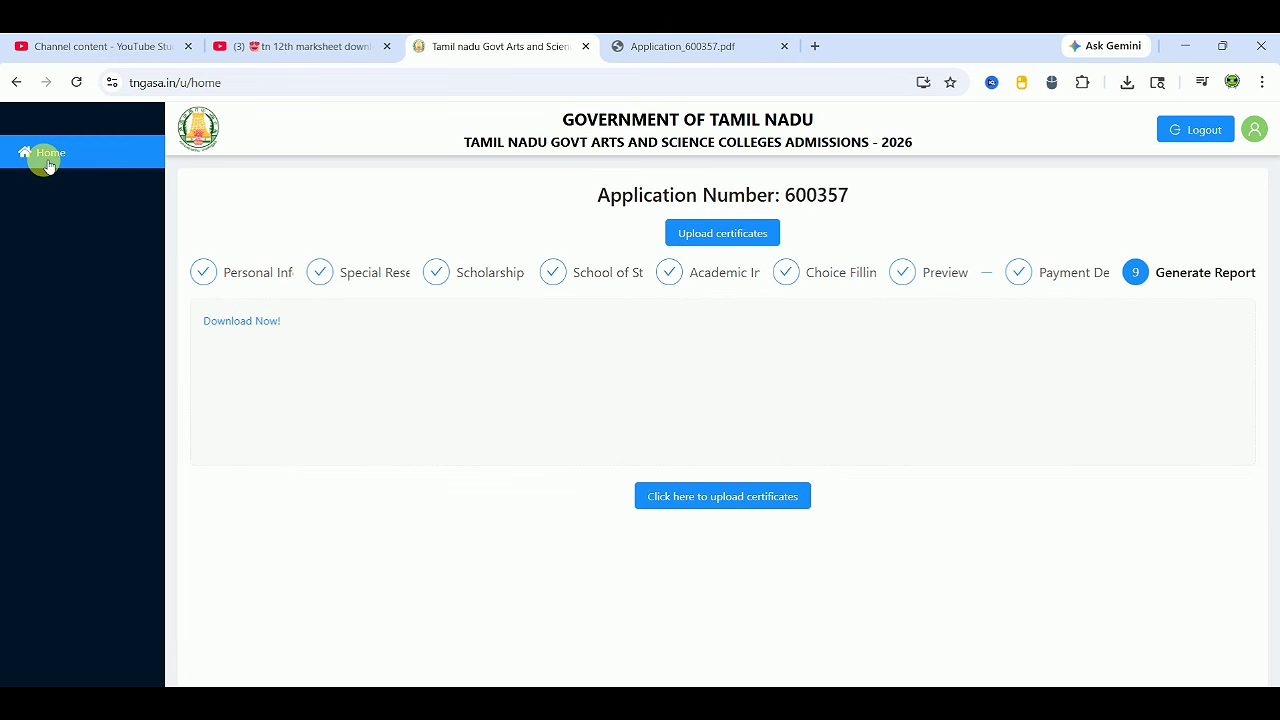